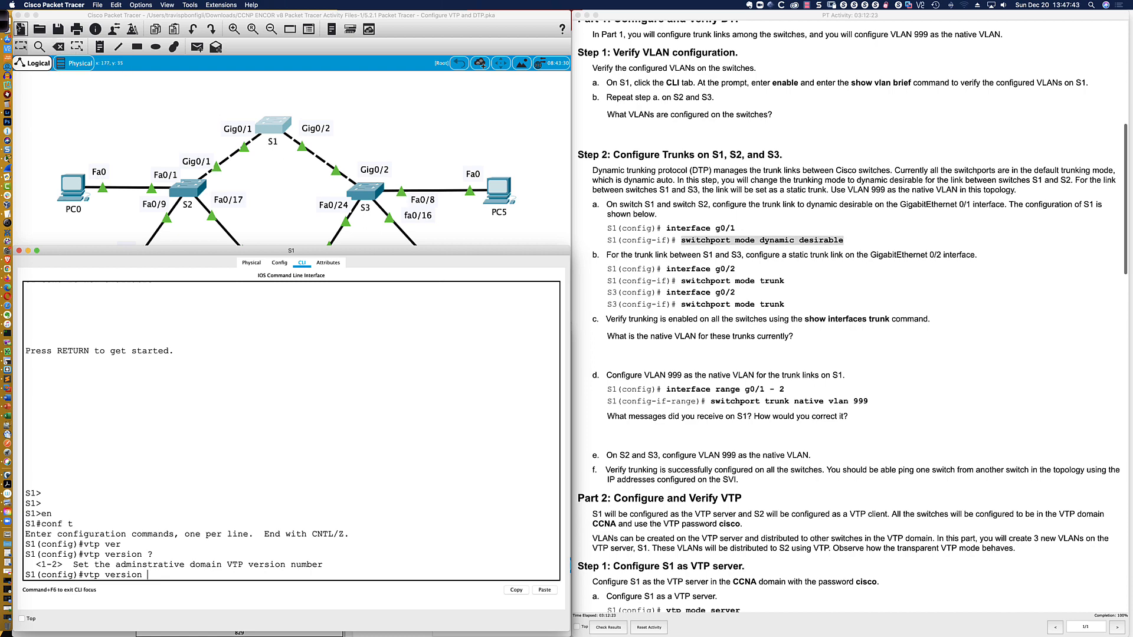
Annotate the topology with VTP and S above an underlined S1, plus a crossed-out, circled S3 with an arrow and S label, and clear the markings
{"action": "left_click", "coordinate": [4, 26]}
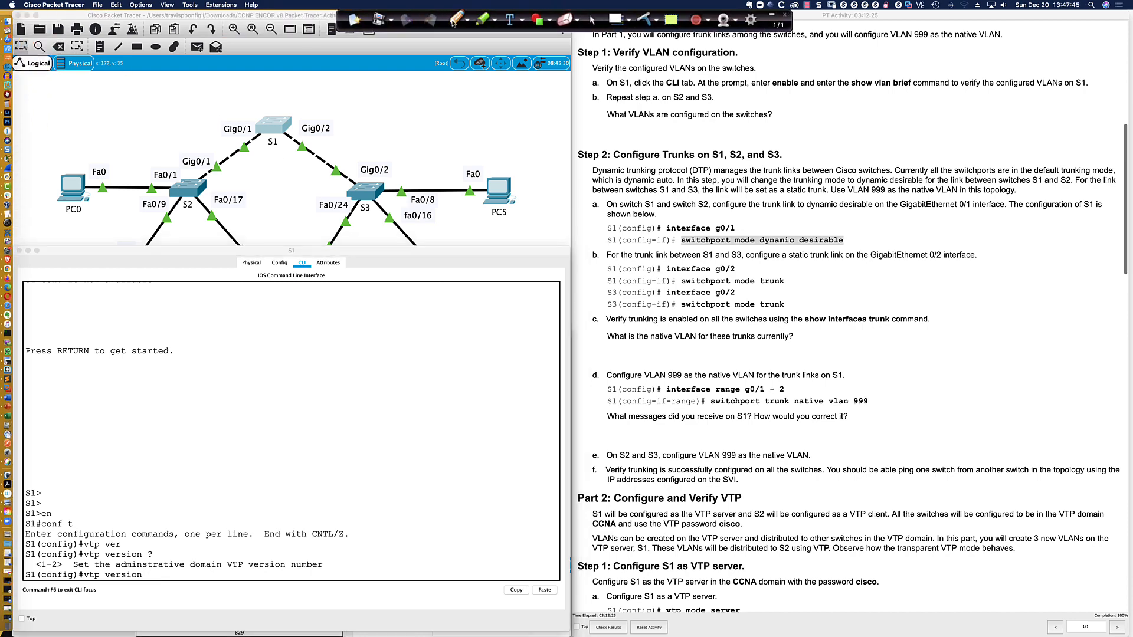
{"action": "left_click", "coordinate": [453, 19]}
{"action": "mouse_move", "coordinate": [356, 181]}
{"action": "left_mouse_down"}
{"action": "mouse_move", "coordinate": [374, 197]}
{"action": "mouse_move", "coordinate": [368, 188]}
{"action": "mouse_move", "coordinate": [355, 200]}
{"action": "left_mouse_up"}
{"action": "left_click_drag", "start_coordinate": [263, 102], "coordinate": [288, 97]}
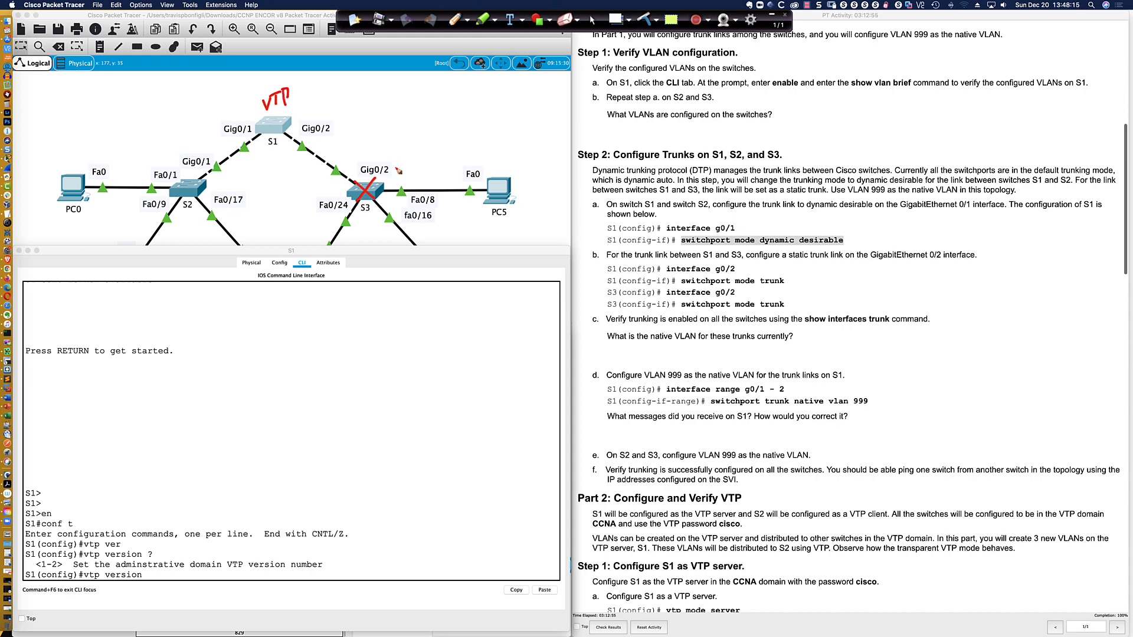
{"action": "mouse_move", "coordinate": [384, 170]}
{"action": "left_mouse_down"}
{"action": "mouse_move", "coordinate": [399, 163]}
{"action": "mouse_move", "coordinate": [391, 175]}
{"action": "mouse_move", "coordinate": [408, 145]}
{"action": "mouse_move", "coordinate": [402, 157]}
{"action": "left_mouse_up"}
{"action": "left_click_drag", "start_coordinate": [300, 87], "coordinate": [302, 96]}
{"action": "left_click_drag", "start_coordinate": [249, 136], "coordinate": [292, 139]}
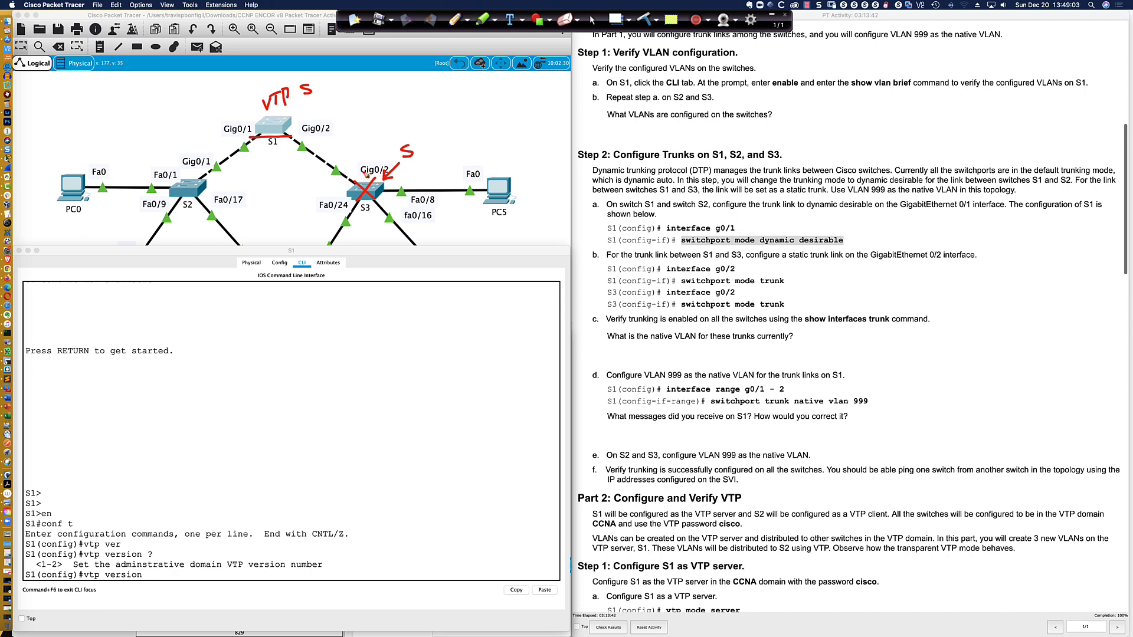
{"action": "mouse_move", "coordinate": [367, 171]}
{"action": "left_mouse_down"}
{"action": "mouse_move", "coordinate": [341, 191]}
{"action": "mouse_move", "coordinate": [390, 207]}
{"action": "mouse_move", "coordinate": [369, 172]}
{"action": "left_mouse_up"}
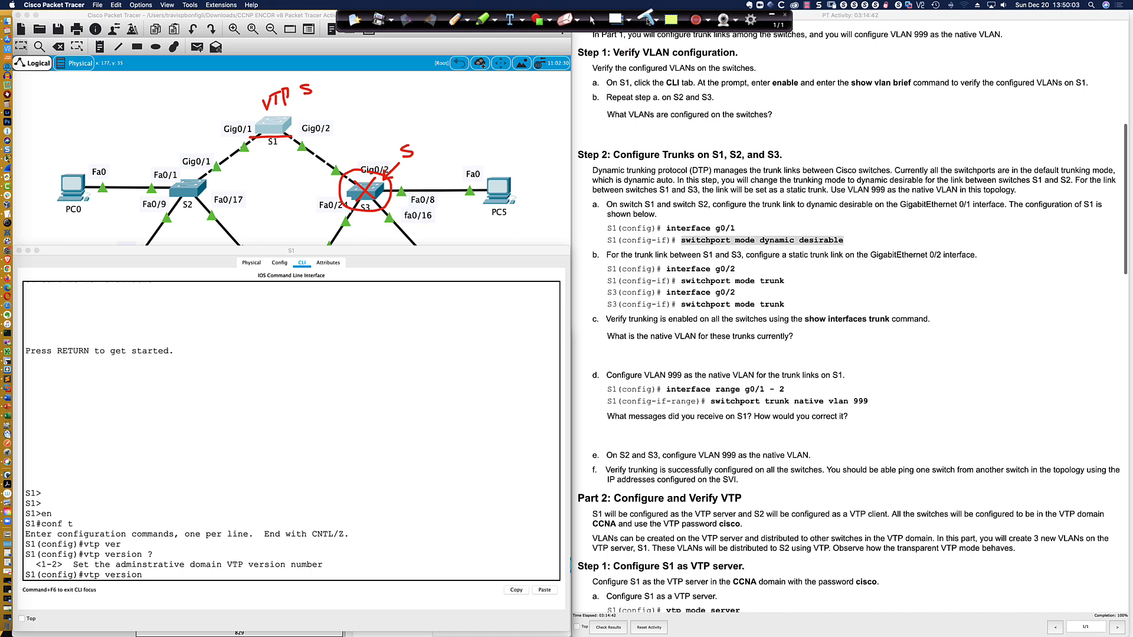
{"action": "left_click", "coordinate": [592, 21]}
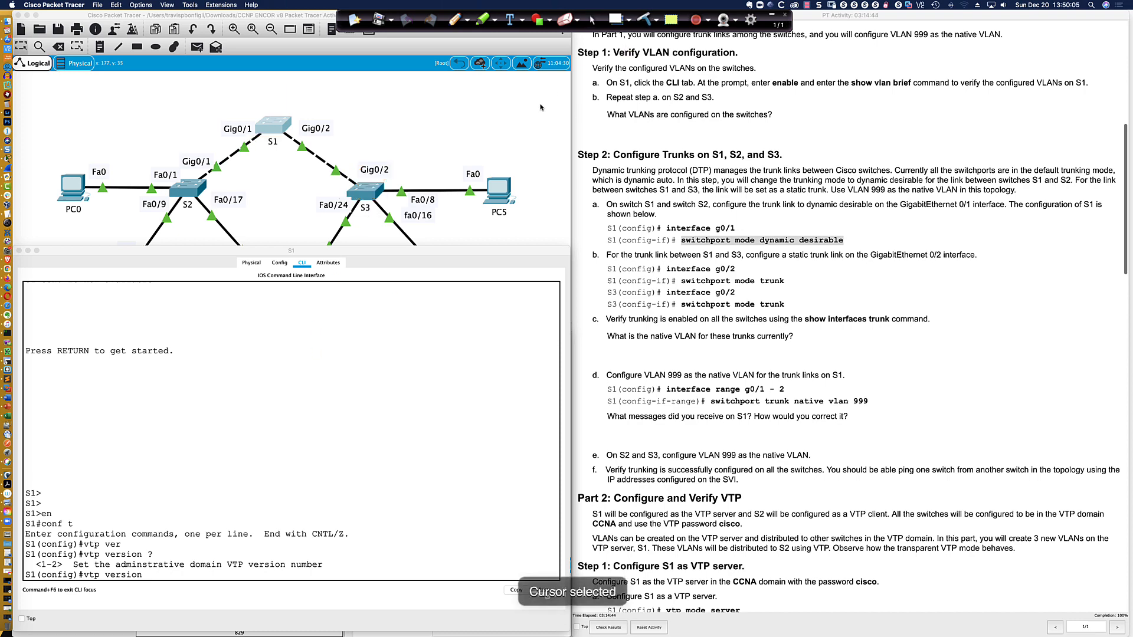
Switch to the Cisco Modeling Labs lab in Firefox, wake the SW01 console and enter privileged EXEC mode
{"action": "key", "text": "super+Tab"}
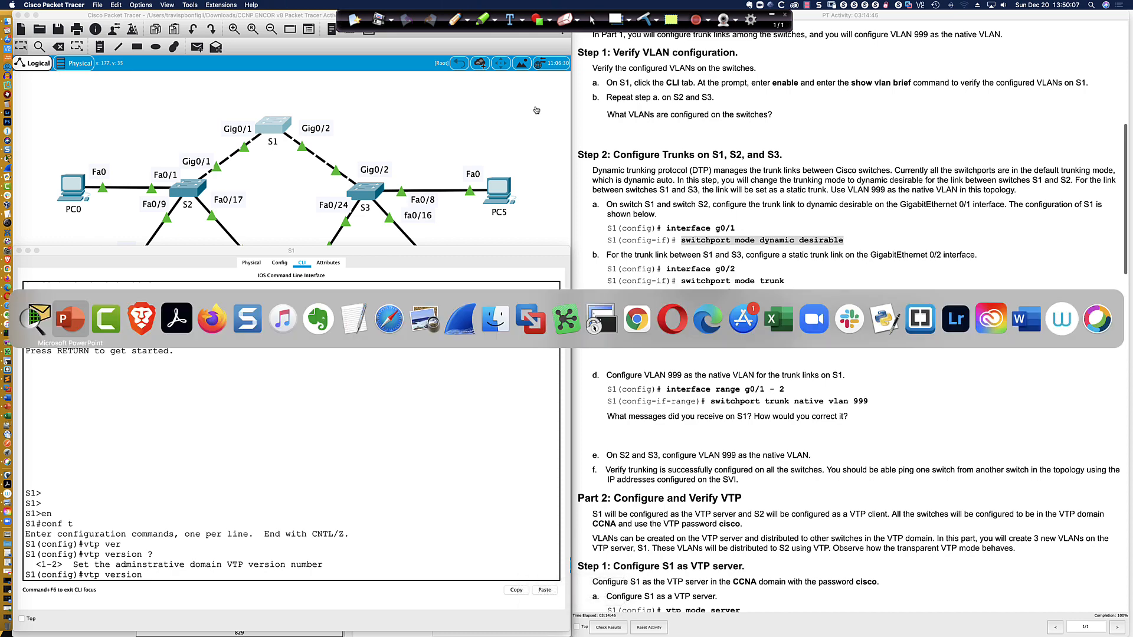
{"action": "key", "text": "super+Tab"}
{"action": "key", "text": "super+Tab"}
{"action": "key", "text": "super+Tab"}
{"action": "key", "text": "super+Tab"}
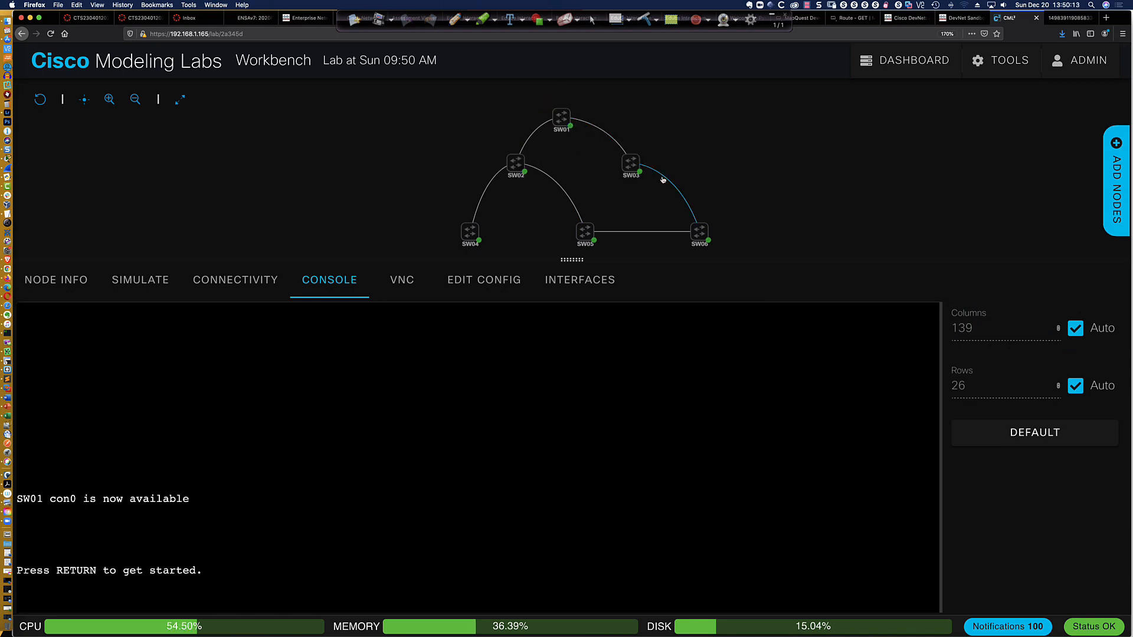
{"action": "left_click", "coordinate": [584, 232]}
{"action": "key", "text": "Return"}
{"action": "key", "text": "Return"}
{"action": "key", "text": "Return"}
{"action": "key", "text": "Return"}
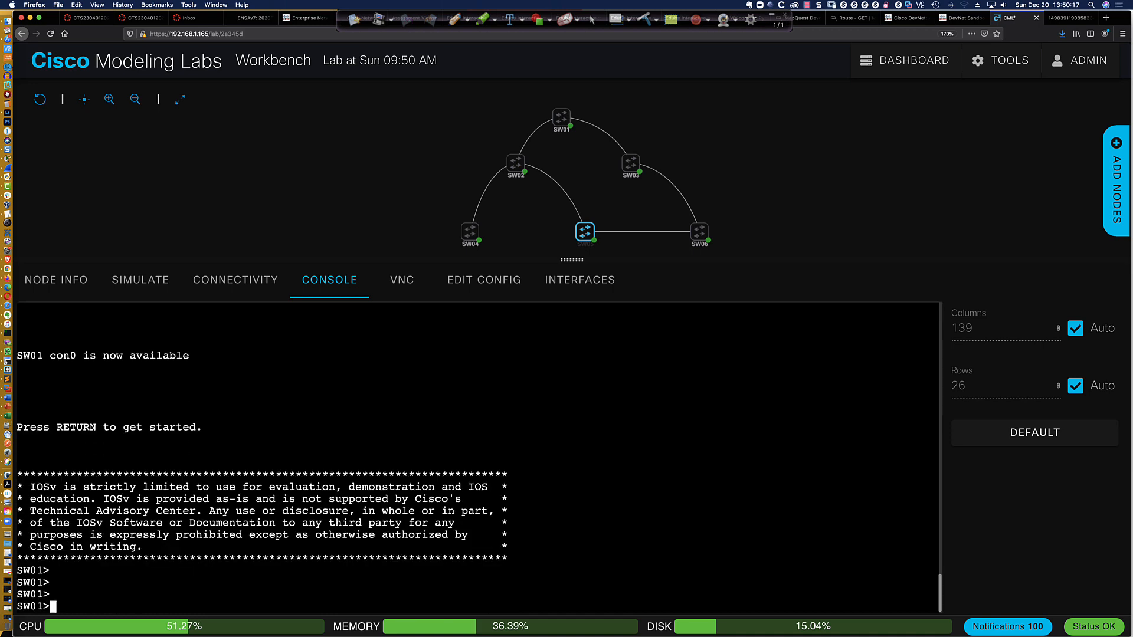
{"action": "type", "text": "en"}
{"action": "key", "text": "Return"}
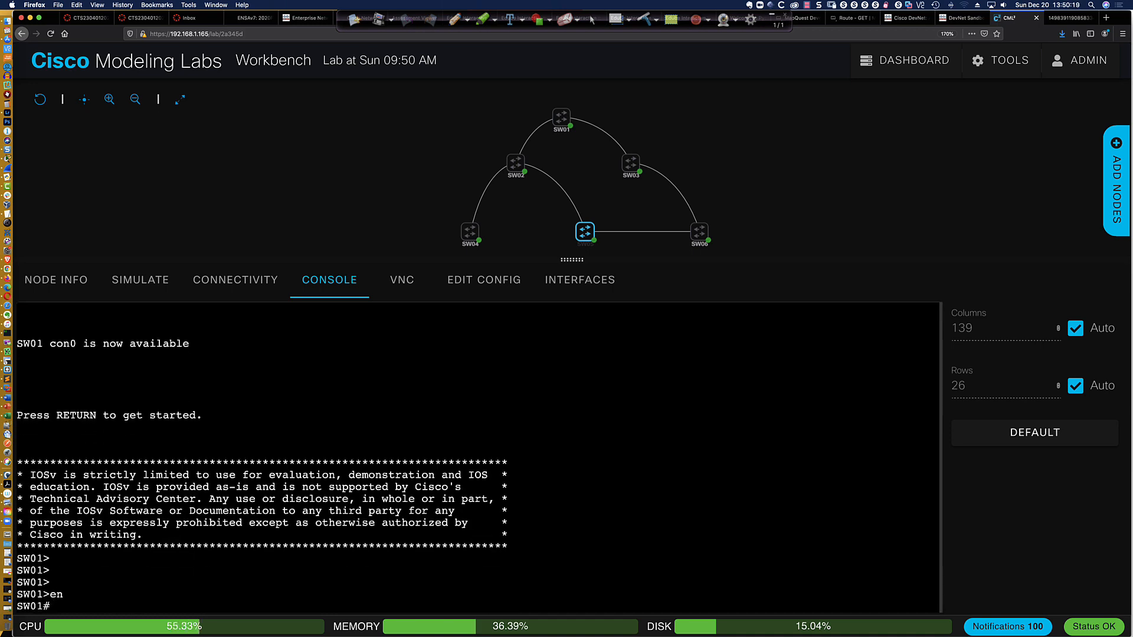
Show SW01's interface trunks and examine the mode, encapsulation, status and native VLAN of Gi0/0 and Gi0/1
{"action": "key", "text": "Return"}
{"action": "key", "text": "Return"}
{"action": "key", "text": "Return"}
{"action": "type", "text": "s"}
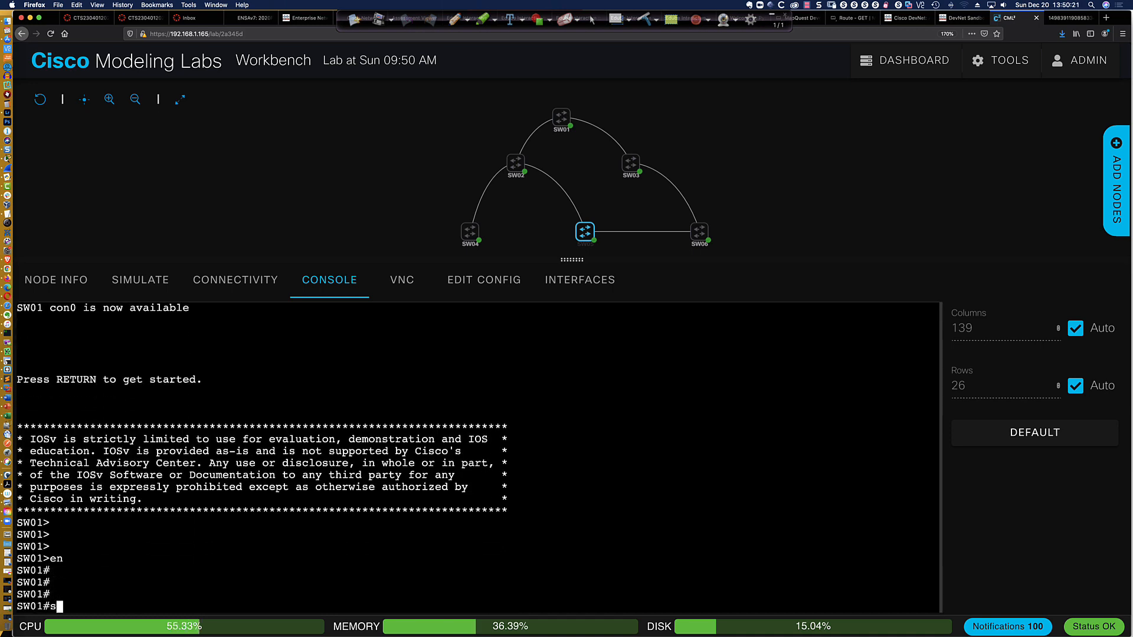
{"action": "type", "text": "h int trun"}
{"action": "key", "text": "Return"}
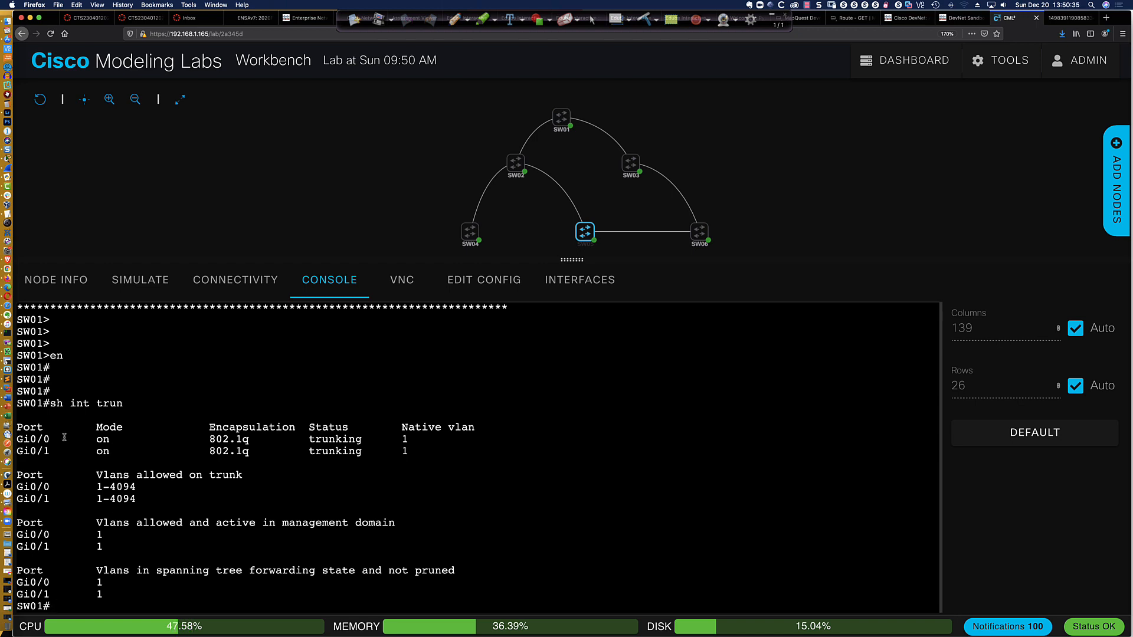
{"action": "left_click_drag", "start_coordinate": [21, 439], "coordinate": [420, 451]}
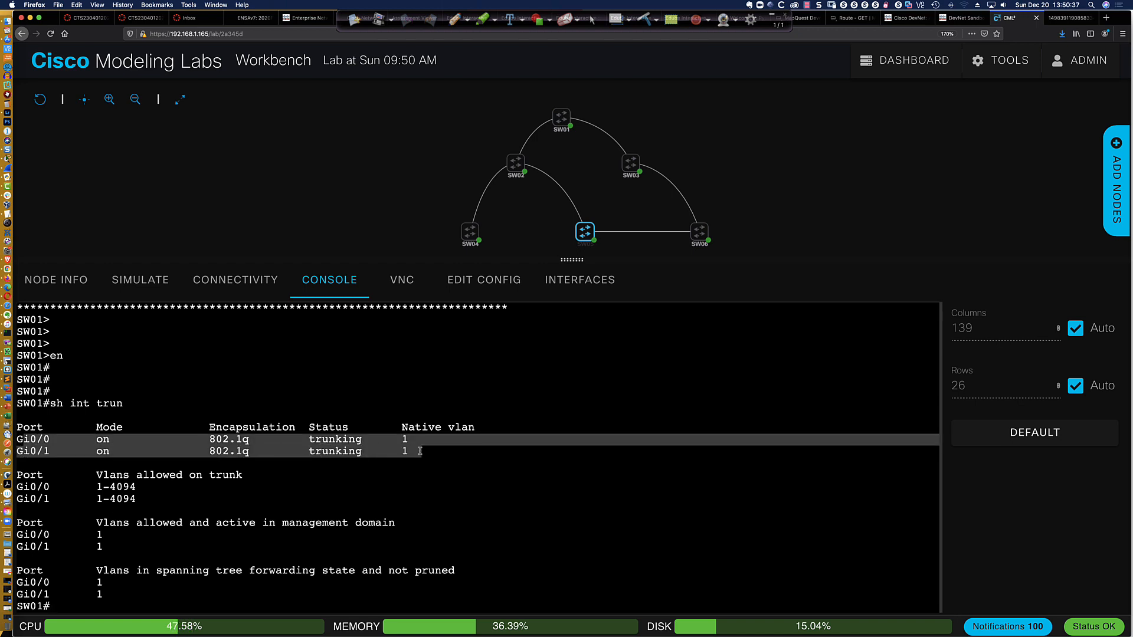
{"action": "left_click", "coordinate": [427, 462]}
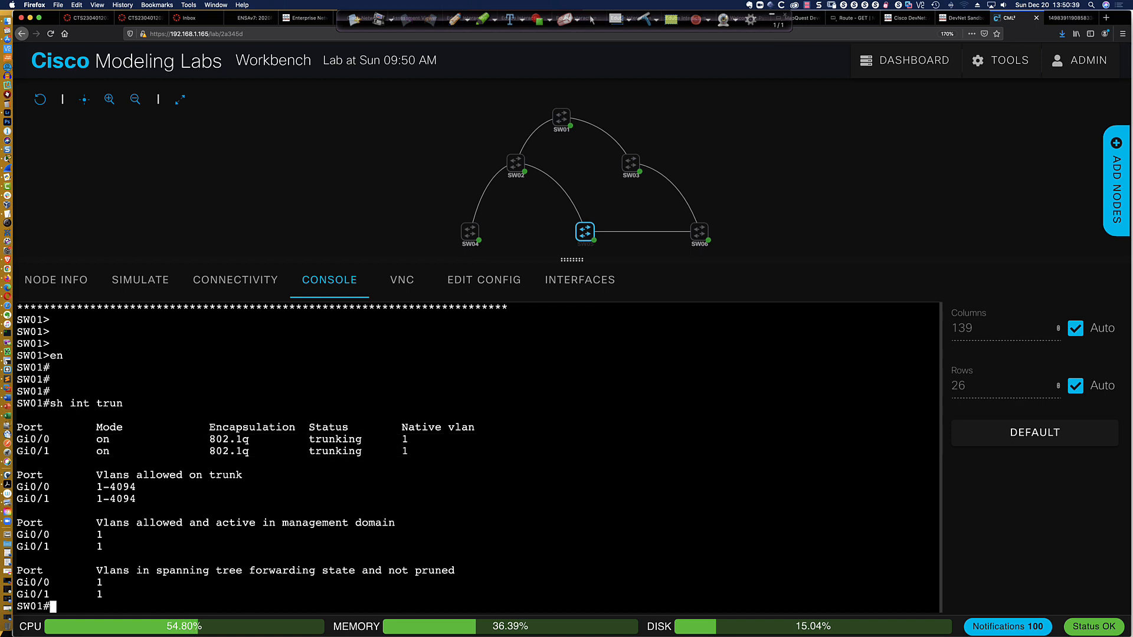
Show the running configuration of interface Gi0/1 on SW01
{"action": "type", "text": "sh run int gi0"}
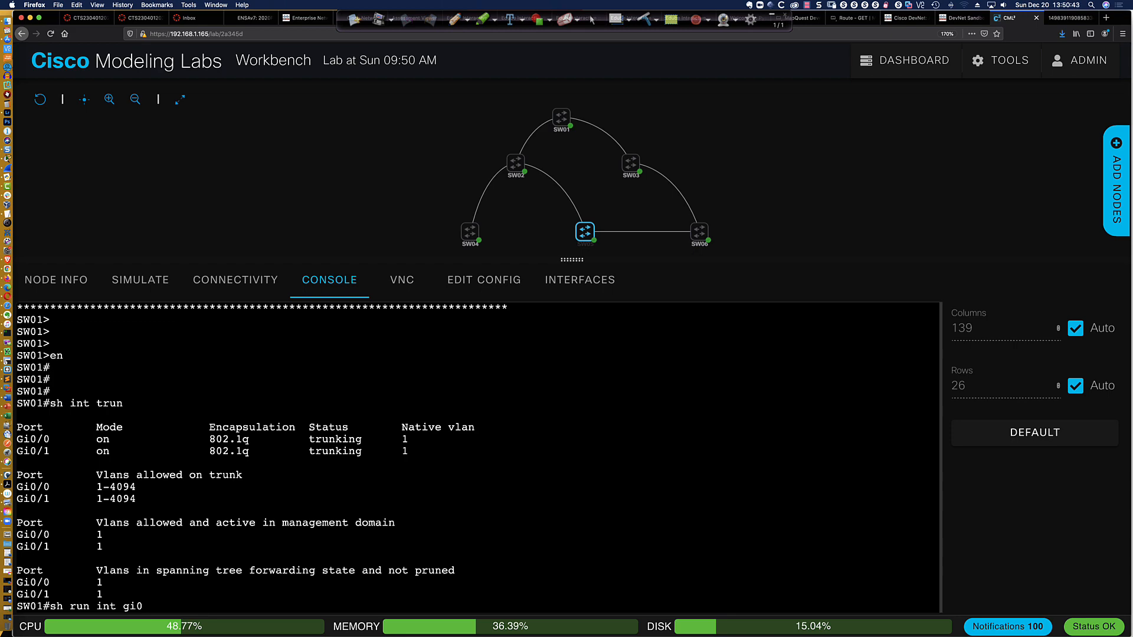
{"action": "type", "text": "1"}
{"action": "key", "text": "Return"}
{"action": "key", "text": "BackSpace"}
{"action": "type", "text": "/"}
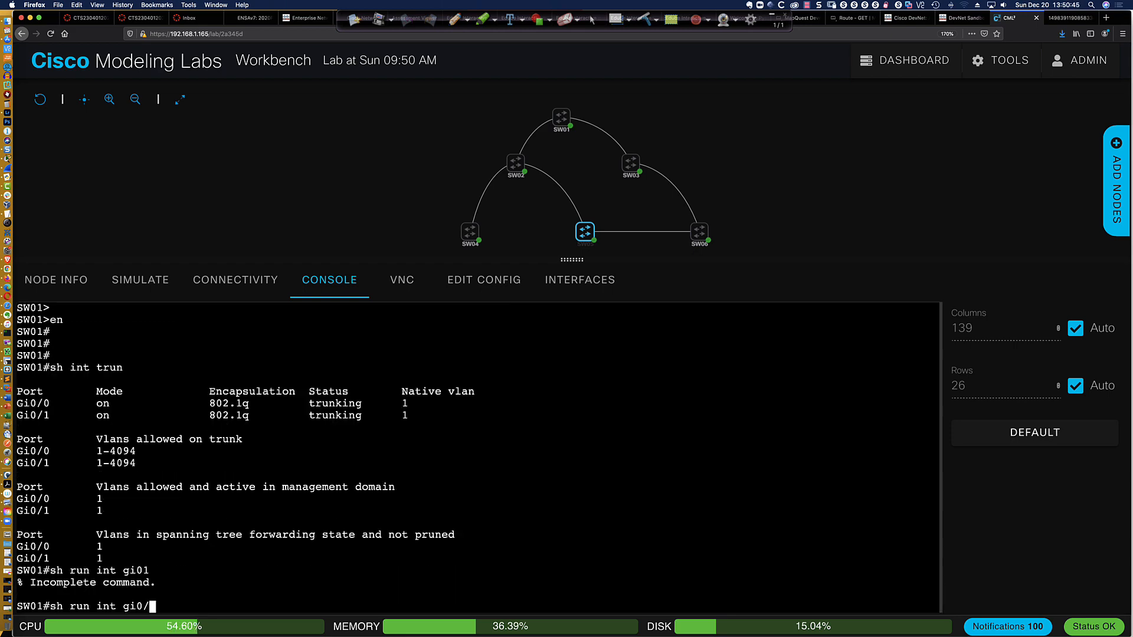
{"action": "type", "text": "1"}
{"action": "key", "text": "Return"}
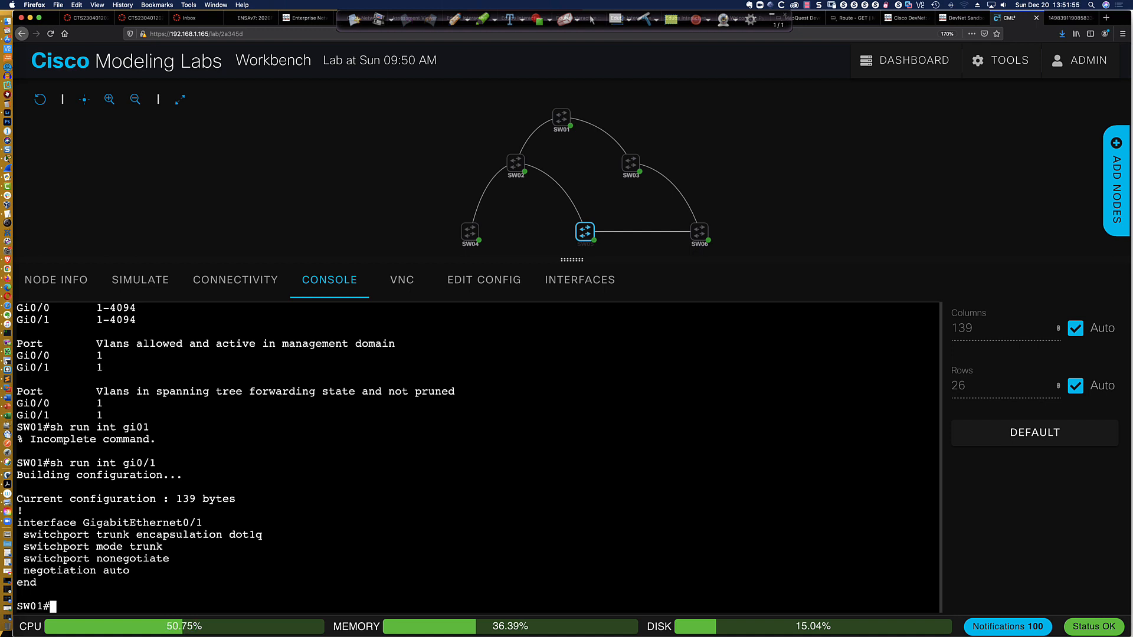
Enter global configuration mode on SW01 and display the VTP status from there
{"action": "type", "text": "conf t"}
{"action": "key", "text": "Return"}
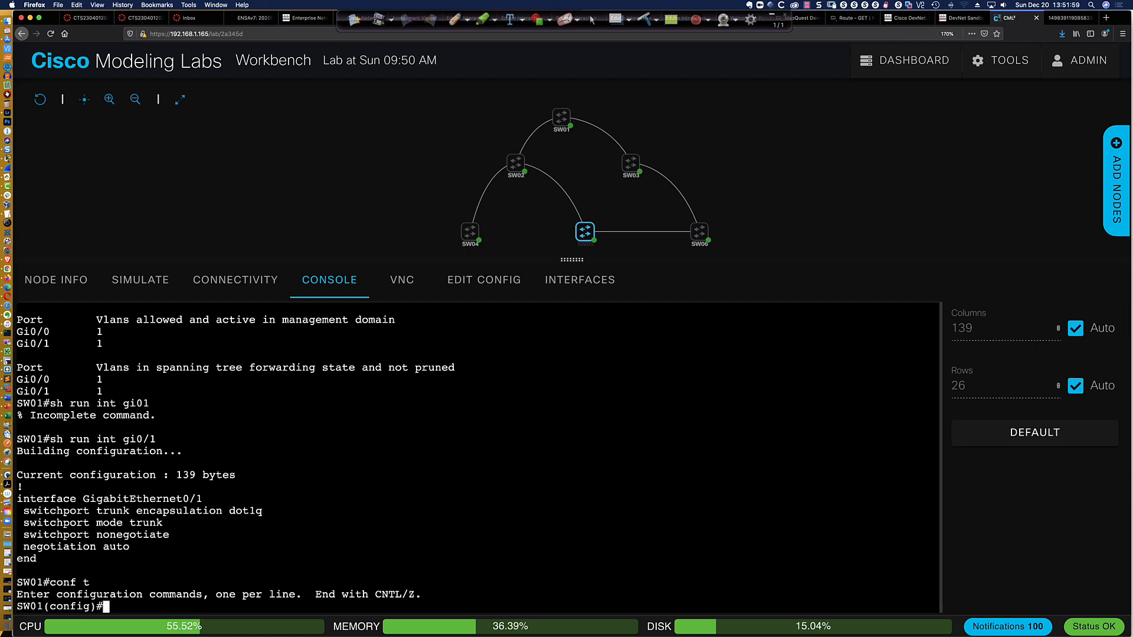
{"action": "type", "text": "do sh vtp status"}
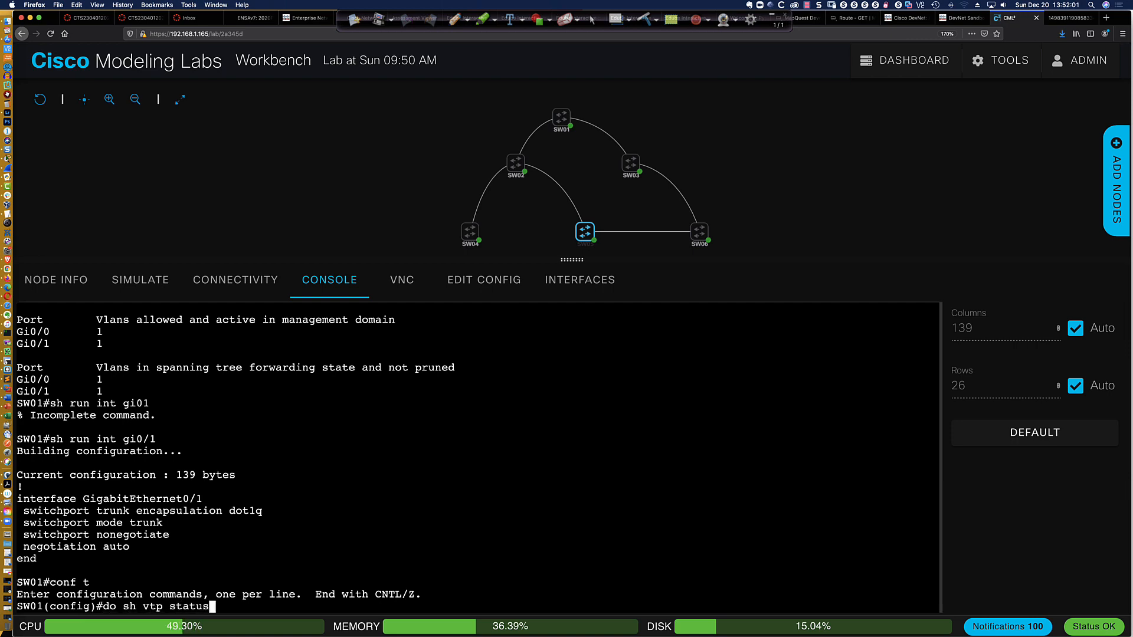
{"action": "key", "text": "Return"}
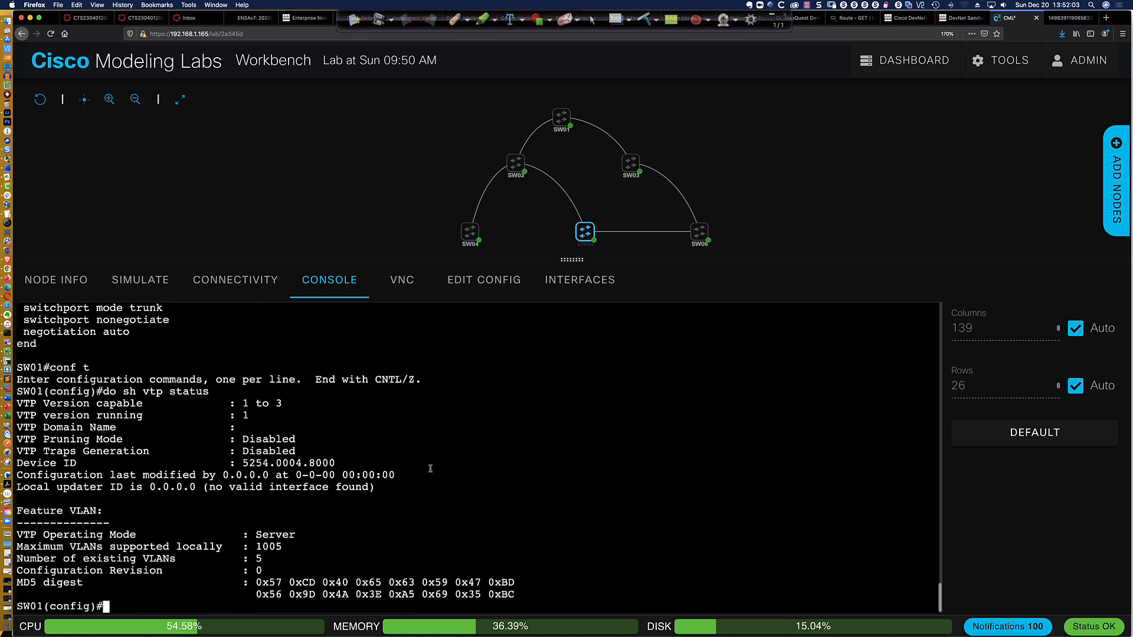
Examine the VTP operating mode, running version and maximum locally supported VLANs in the status output
{"action": "left_click_drag", "start_coordinate": [298, 534], "coordinate": [256, 535]}
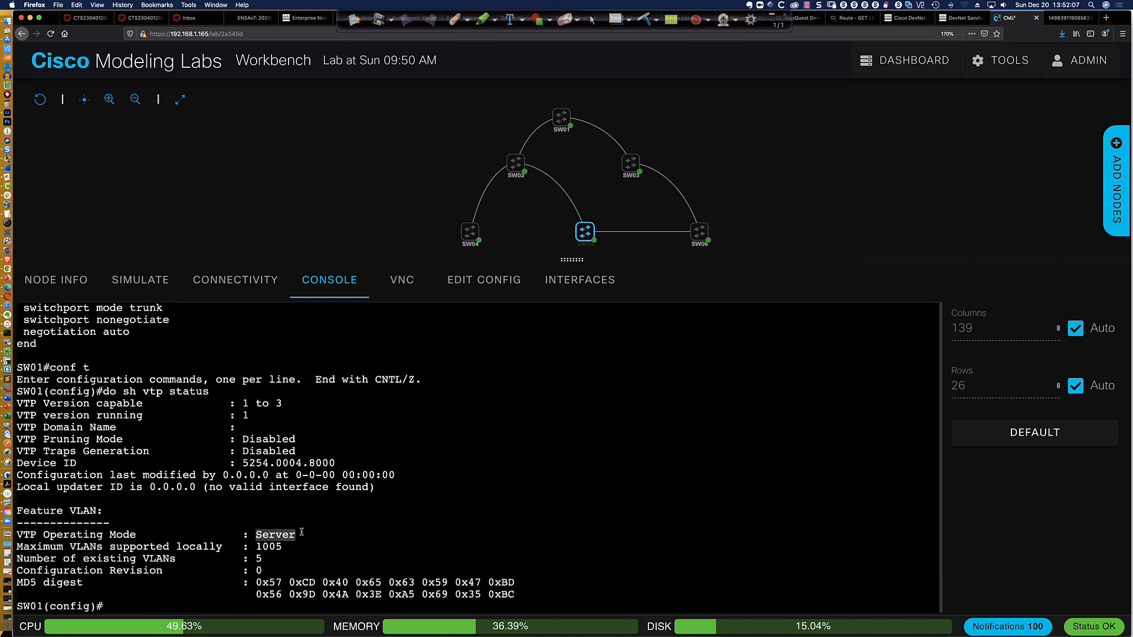
{"action": "left_click", "coordinate": [284, 546]}
{"action": "mouse_move", "coordinate": [242, 403]}
{"action": "left_mouse_down"}
{"action": "mouse_move", "coordinate": [281, 403]}
{"action": "mouse_move", "coordinate": [244, 415]}
{"action": "mouse_move", "coordinate": [255, 416]}
{"action": "left_mouse_up"}
{"action": "left_click", "coordinate": [285, 547]}
{"action": "left_click_drag", "start_coordinate": [284, 546], "coordinate": [256, 546]}
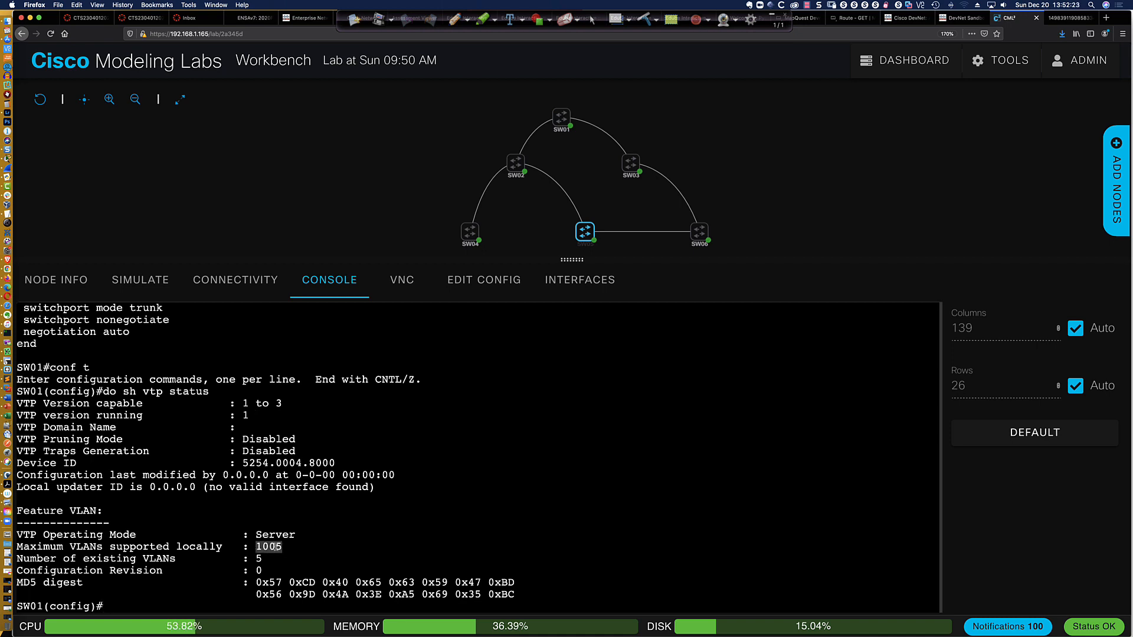
Set the VTP domain name on SW01 to CCNP
{"action": "left_click", "coordinate": [185, 604]}
{"action": "type", "text": "vtp"}
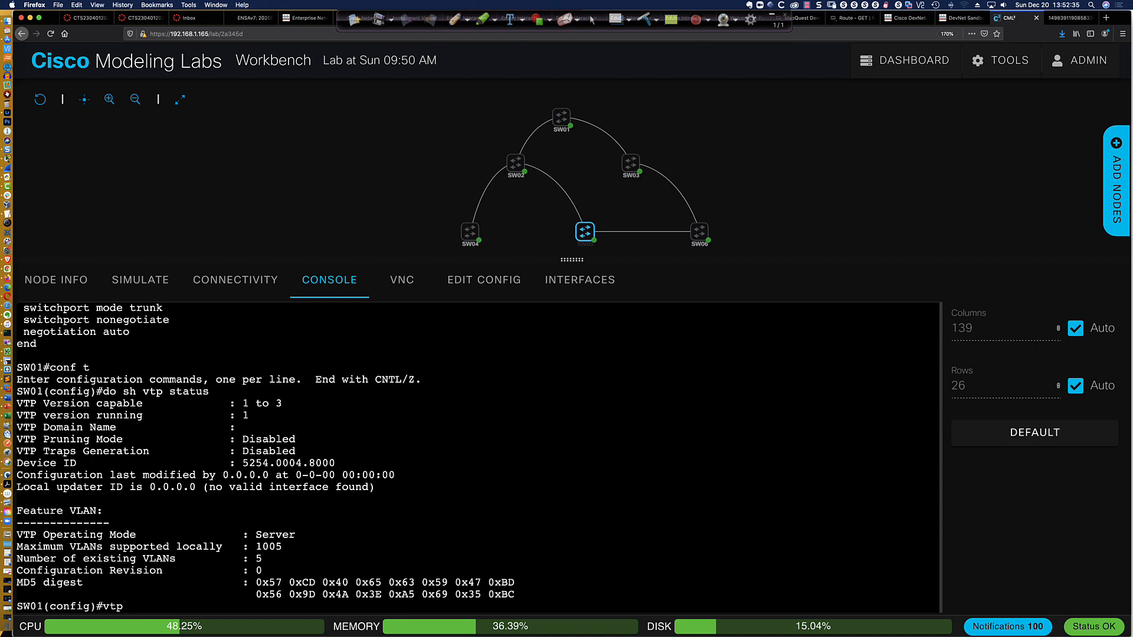
{"action": "type", "text": " domain"}
{"action": "type", "text": "CCNP"}
{"action": "key", "text": "Return"}
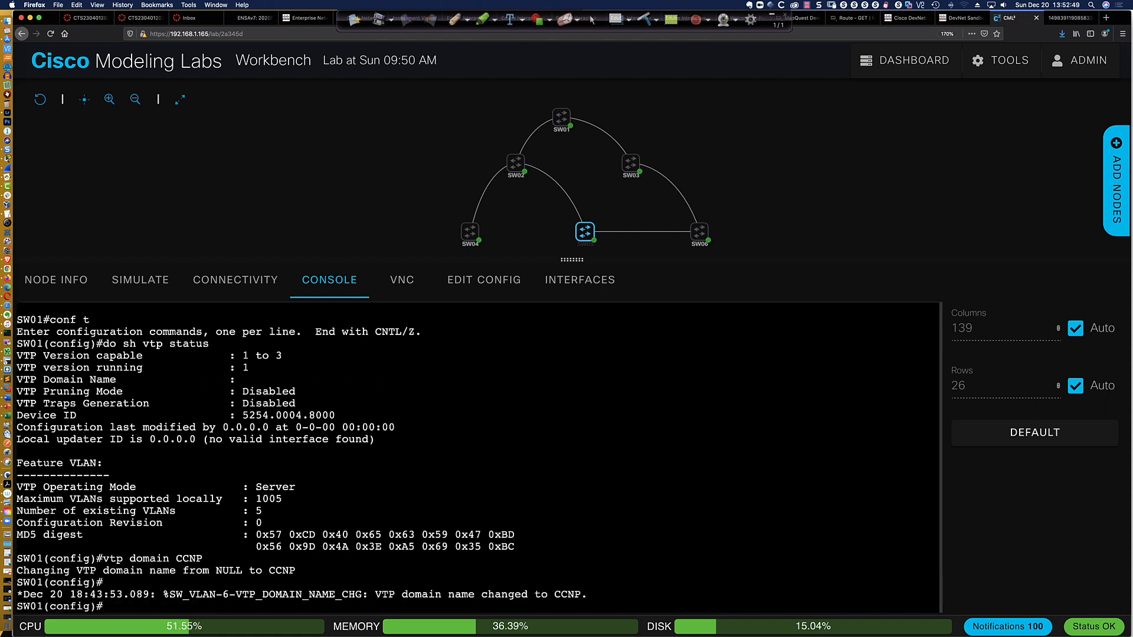
Set the VTP version on SW01 to 3
{"action": "type", "text": "vtp version 3"}
{"action": "key", "text": "Return"}
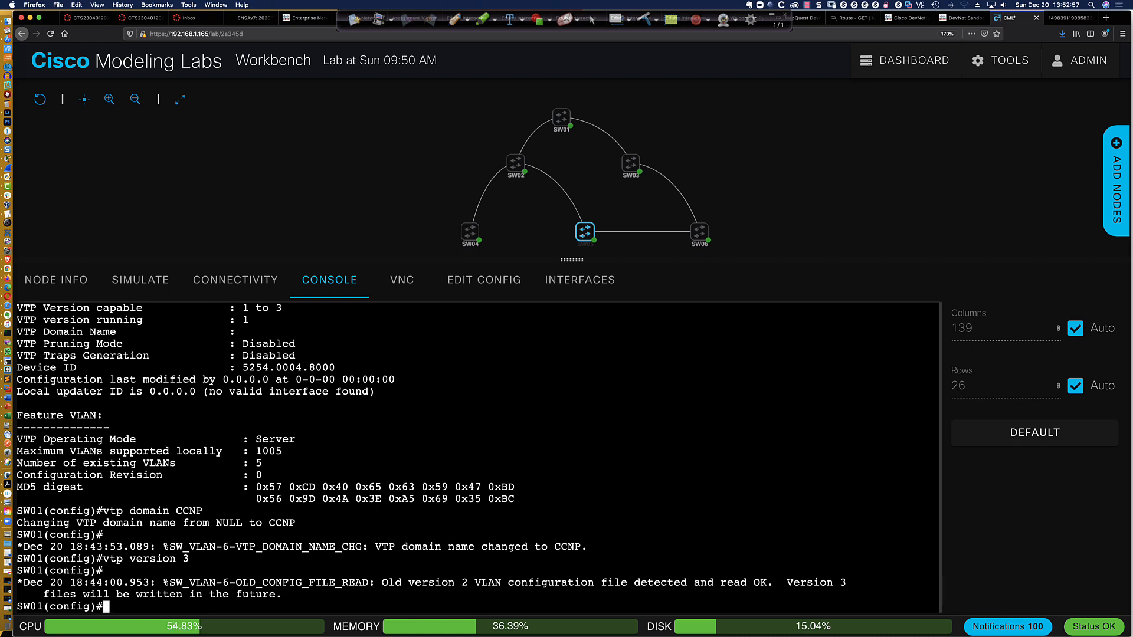
{"action": "key", "text": "Return"}
{"action": "key", "text": "Return"}
{"action": "key", "text": "Return"}
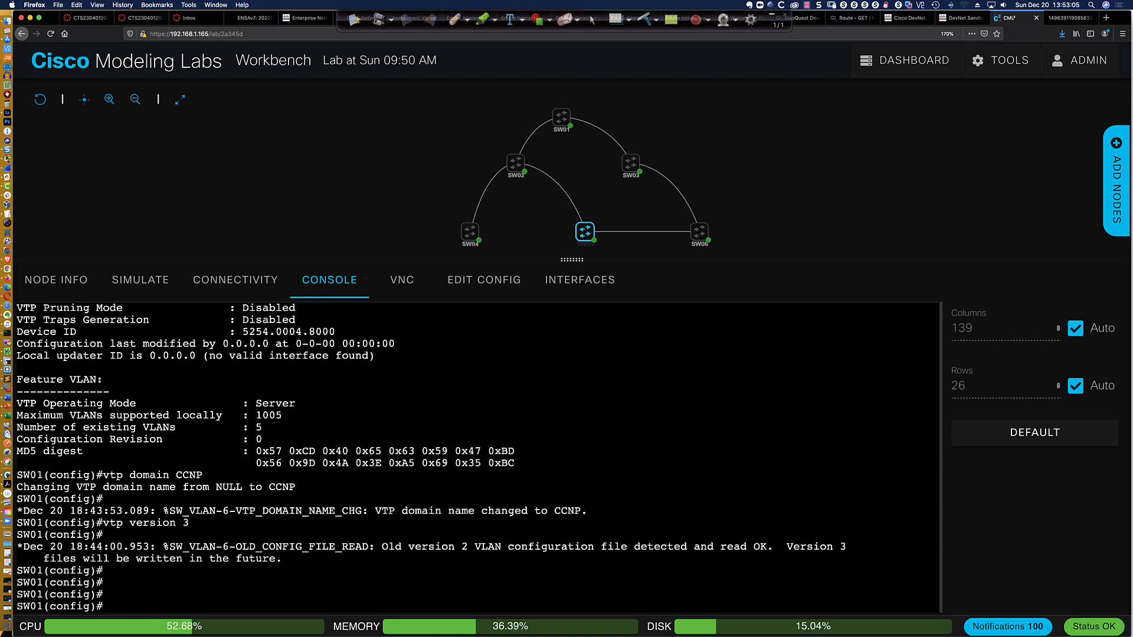
Display the VTP status again and check the domain name and the VLAN feature's operating mode
{"action": "type", "text": "do sh vtp status"}
{"action": "key", "text": "Return"}
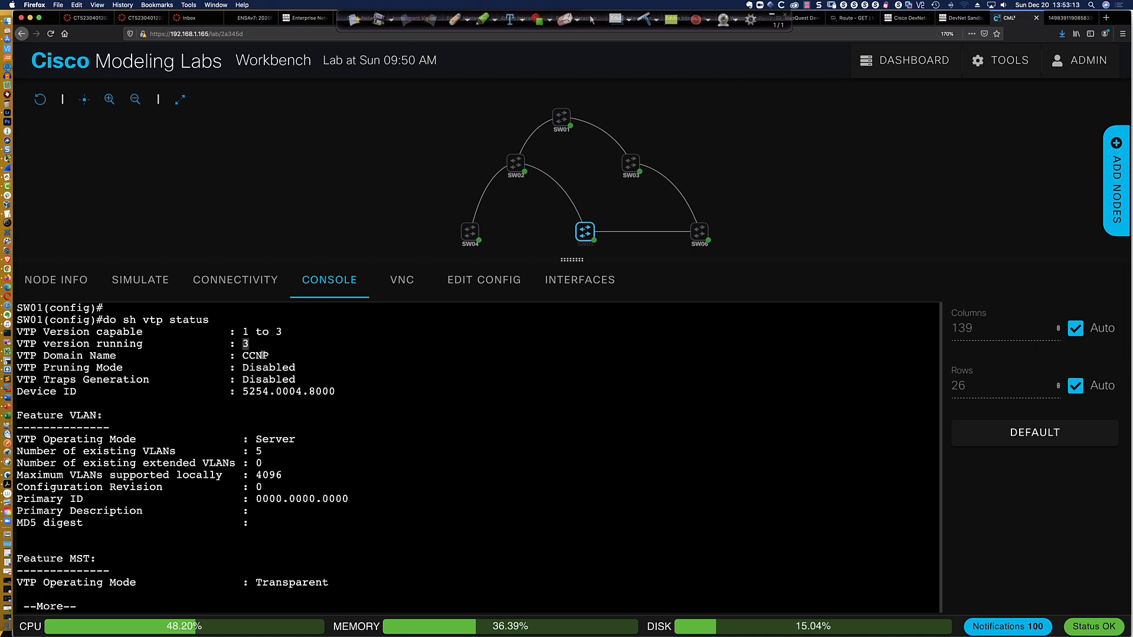
{"action": "double_click", "coordinate": [245, 356]}
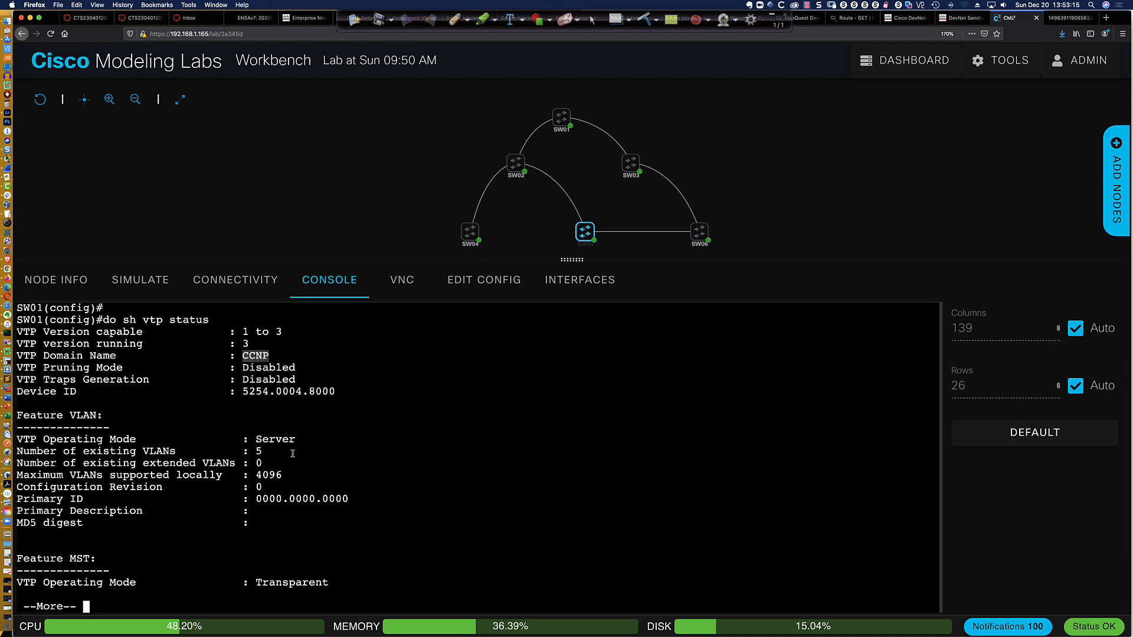
{"action": "double_click", "coordinate": [256, 440]}
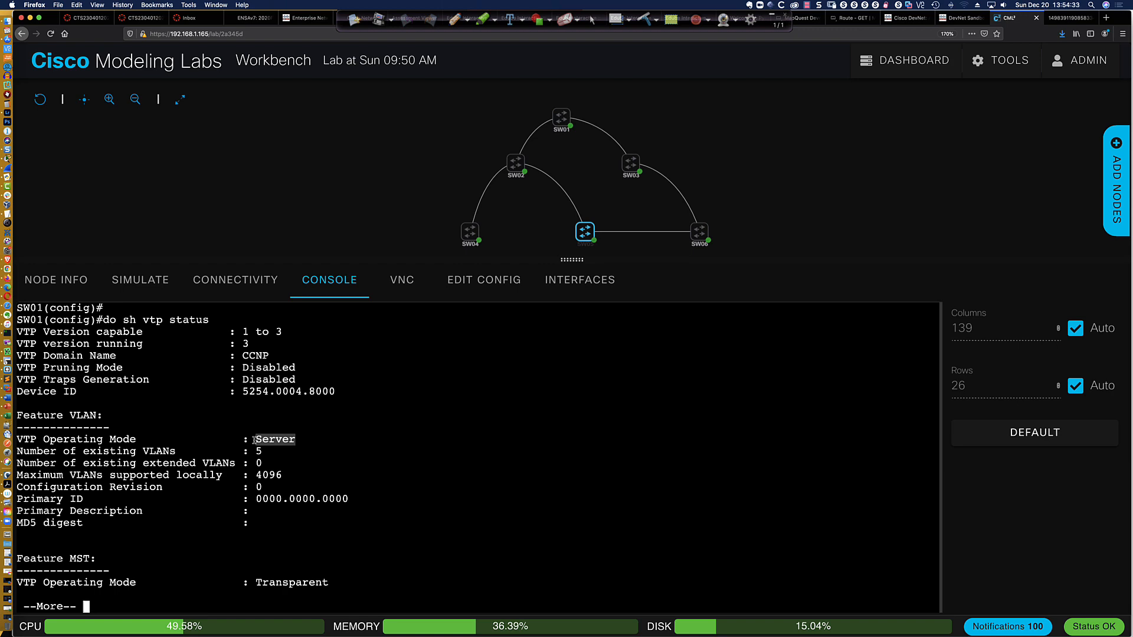
Page to the end of the VTP status output and examine the MST feature's operating mode
{"action": "left_click", "coordinate": [444, 216]}
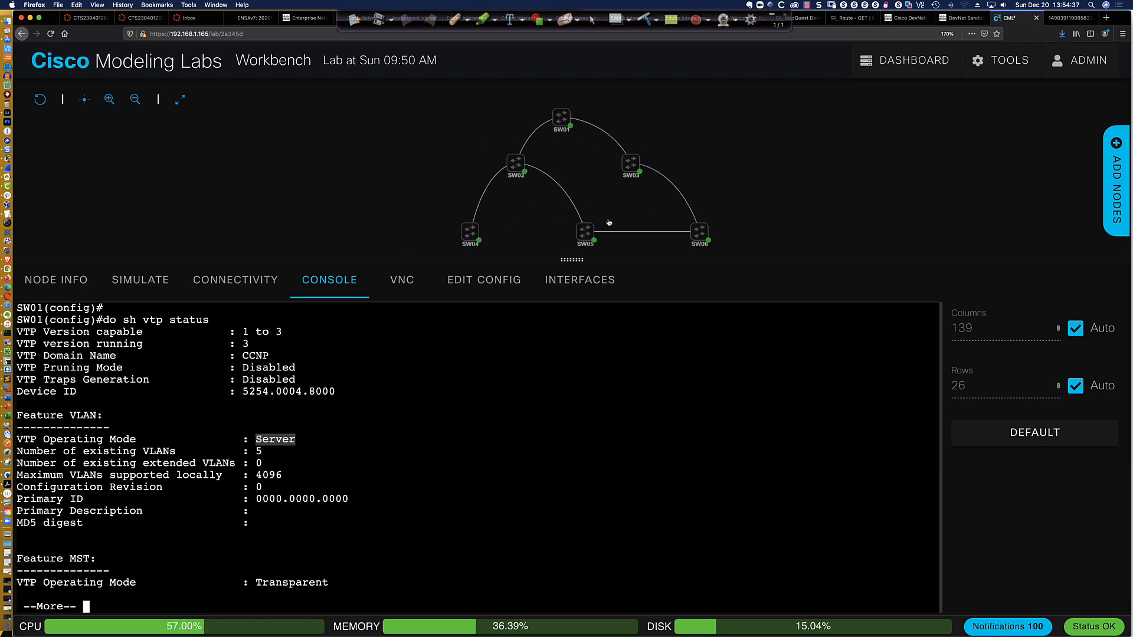
{"action": "left_click", "coordinate": [592, 223]}
{"action": "key", "text": "space"}
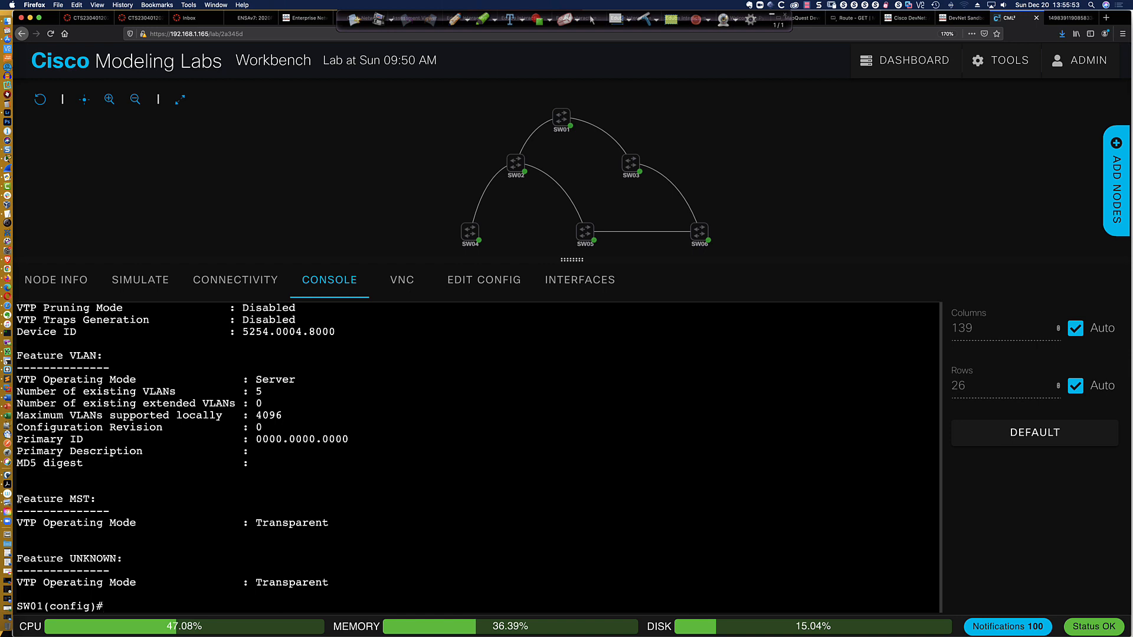
{"action": "left_click_drag", "start_coordinate": [18, 499], "coordinate": [157, 523]}
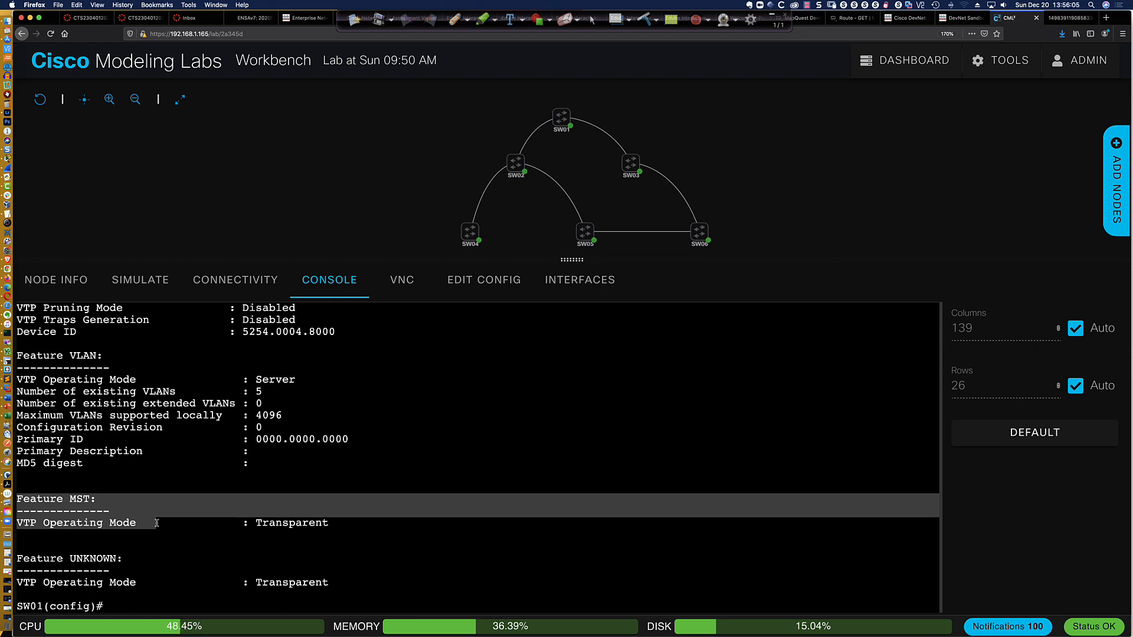
{"action": "left_click", "coordinate": [137, 522]}
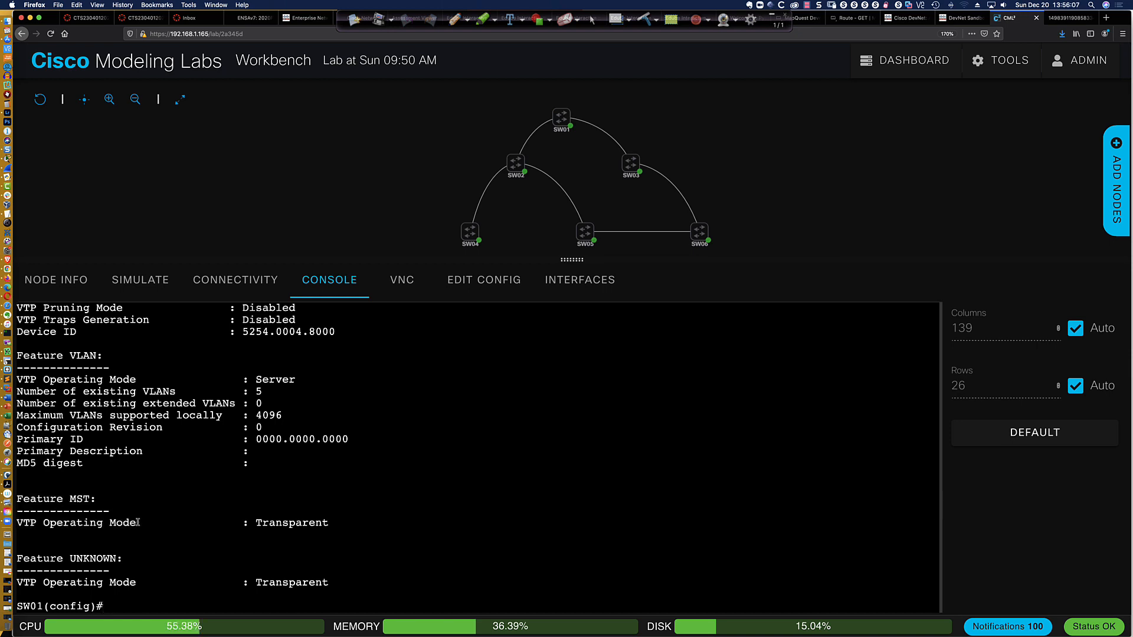
Configure the VTP password on SW01 by entering the chosen VTP domain password
{"action": "left_click", "coordinate": [158, 606]}
{"action": "type", "text": "vtp pass"}
{"action": "key", "text": "Tab"}
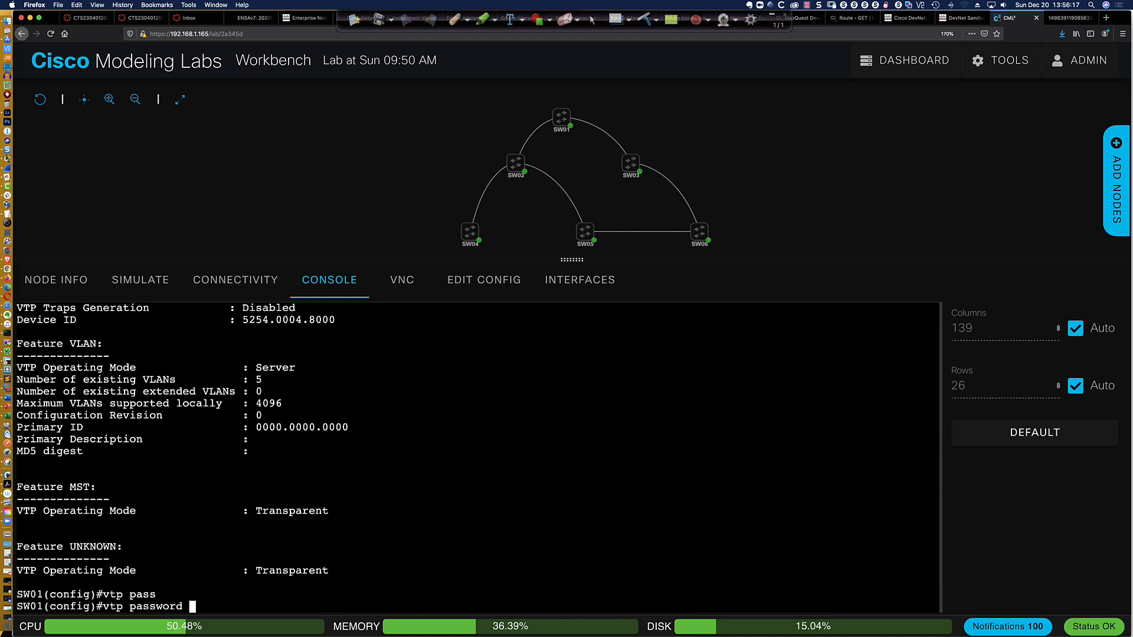
{"action": "type", "text": "abc123"}
{"action": "key", "text": "Return"}
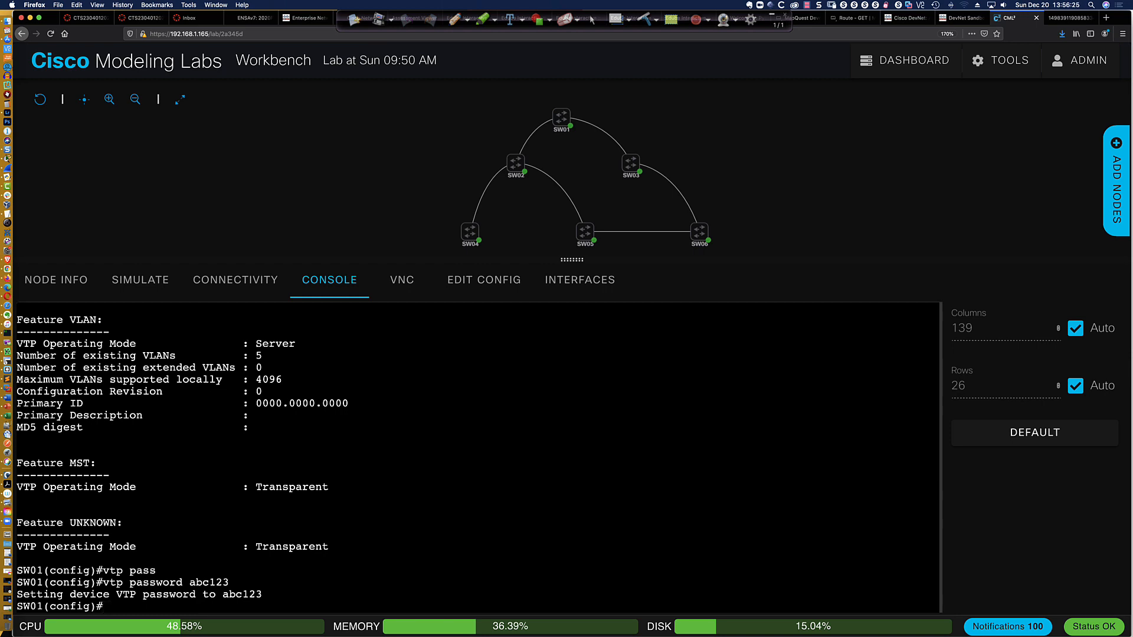
Display the VTP password on SW01 and re-enter the same VTP password with the hidden option
{"action": "type", "text": "do sh vtp pass"}
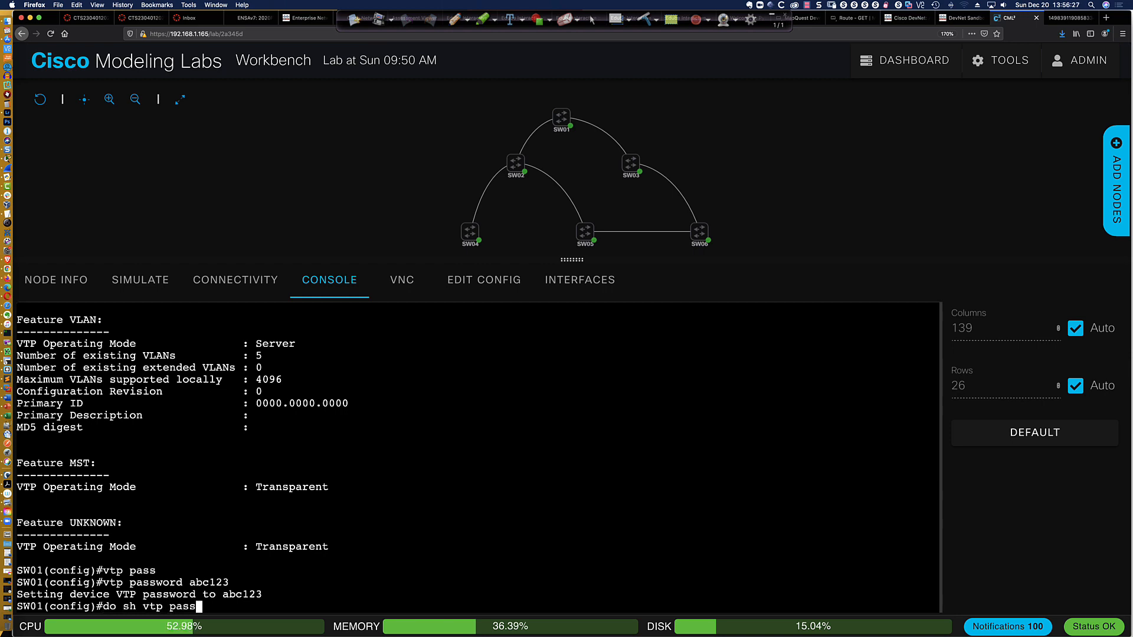
{"action": "key", "text": "Return"}
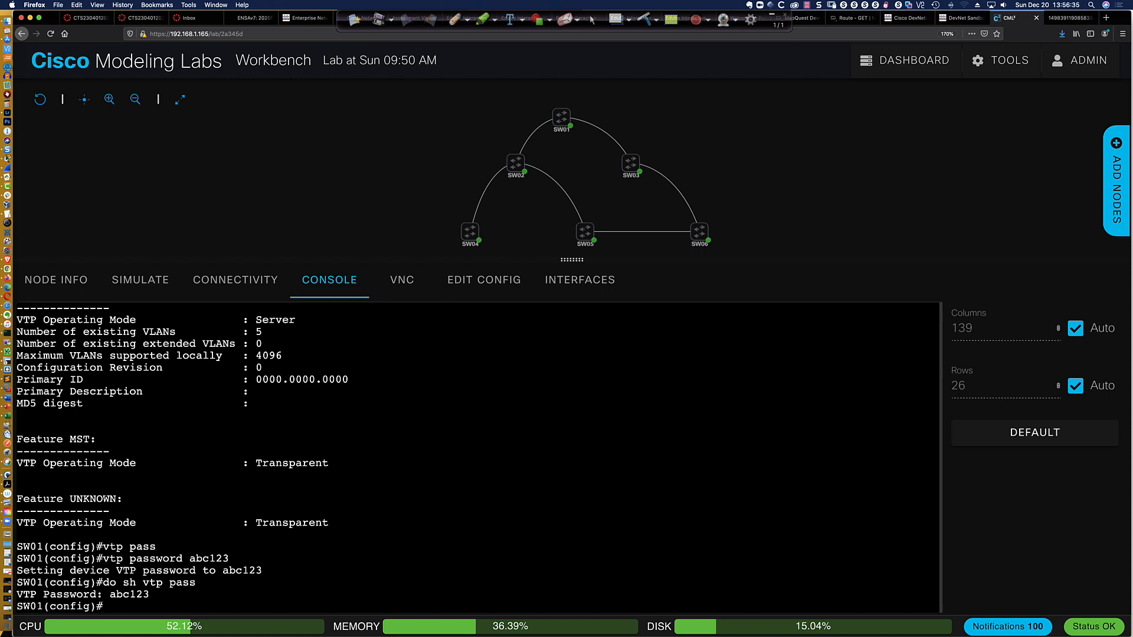
{"action": "key", "text": "Up"}
{"action": "key", "text": "Up"}
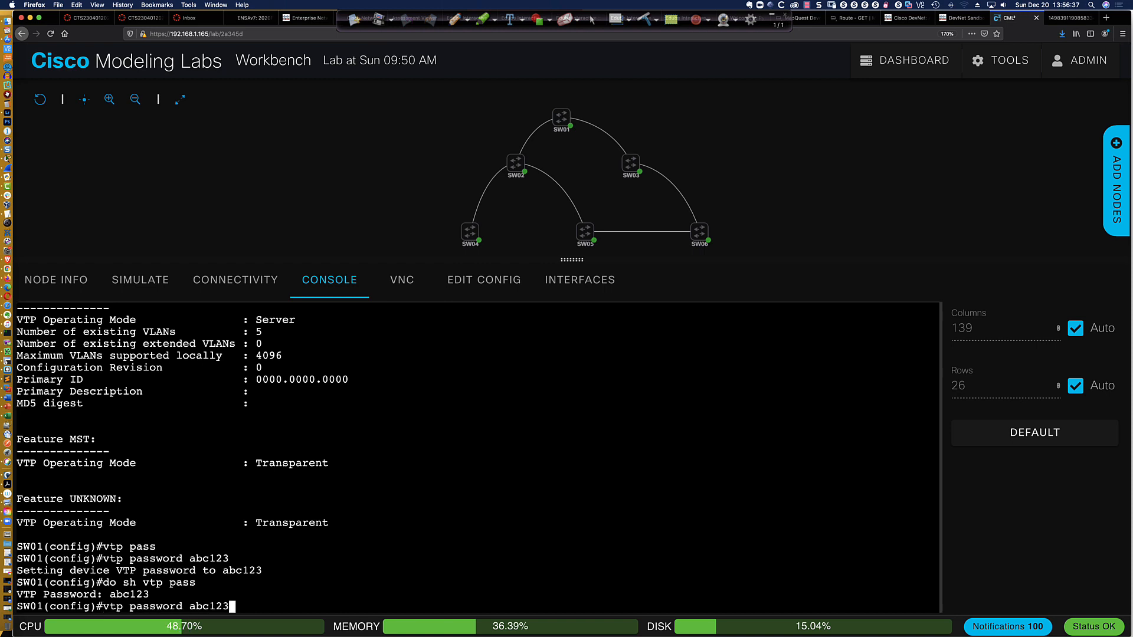
{"action": "type", "text": "?"}
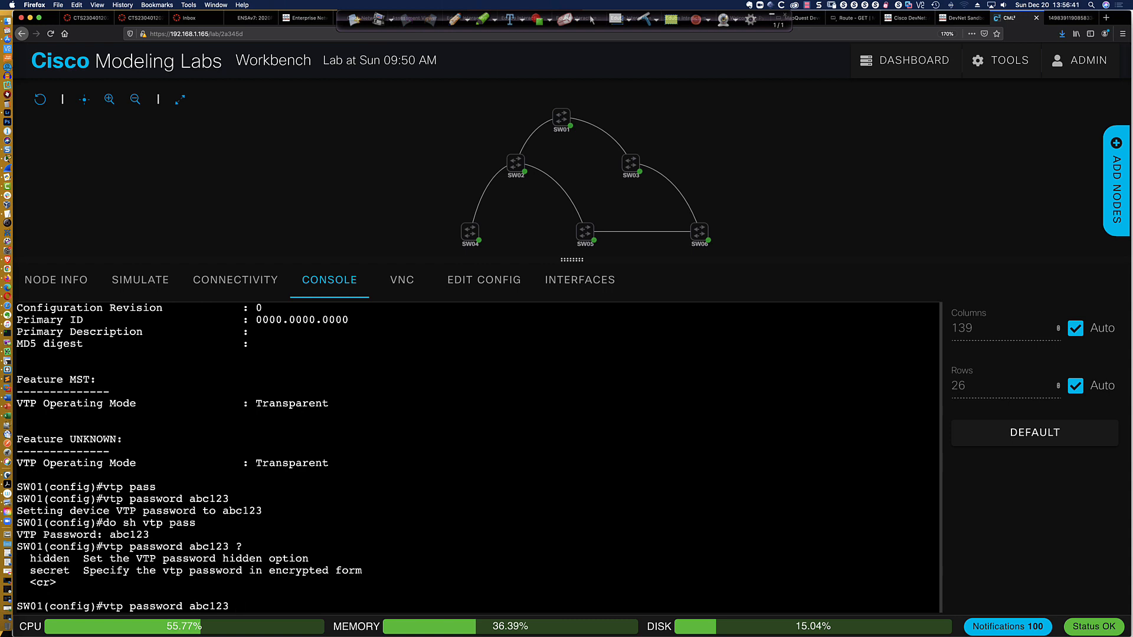
{"action": "type", "text": " hid"}
{"action": "key", "text": "Tab"}
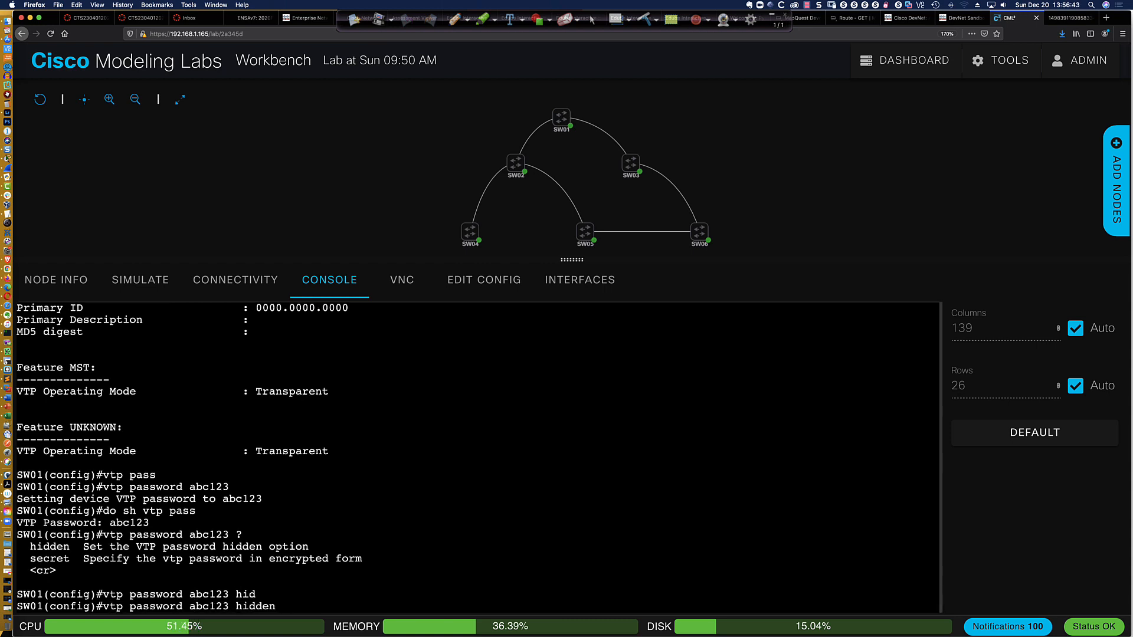
{"action": "key", "text": "Return"}
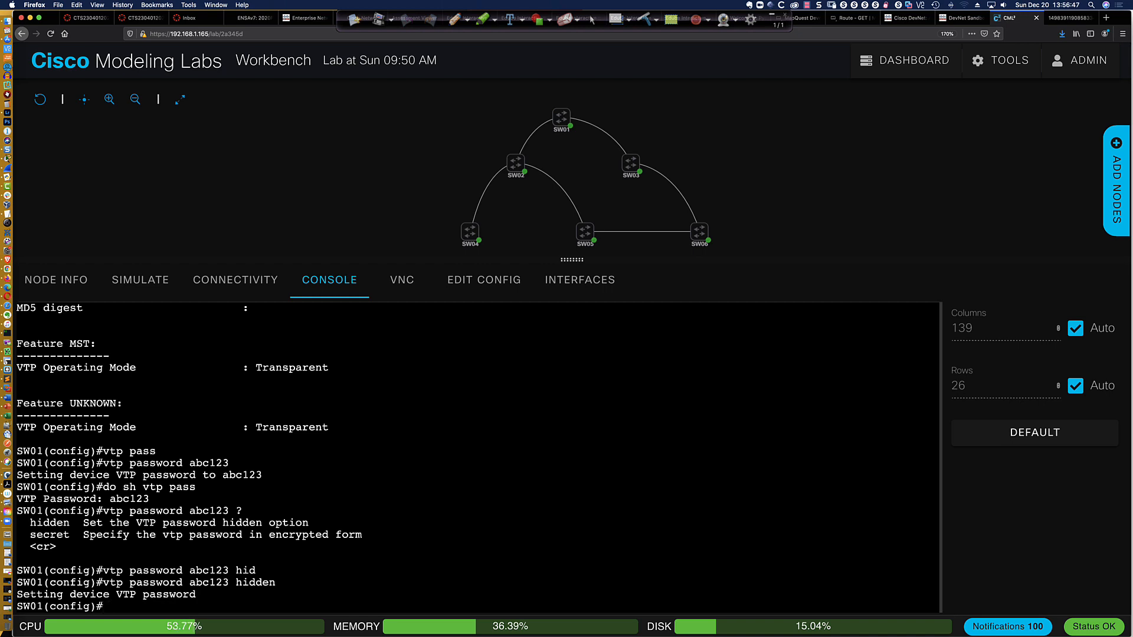
Display the VTP password on SW01 again and examine how the hidden password is shown
{"action": "key", "text": "Up"}
{"action": "key", "text": "Up"}
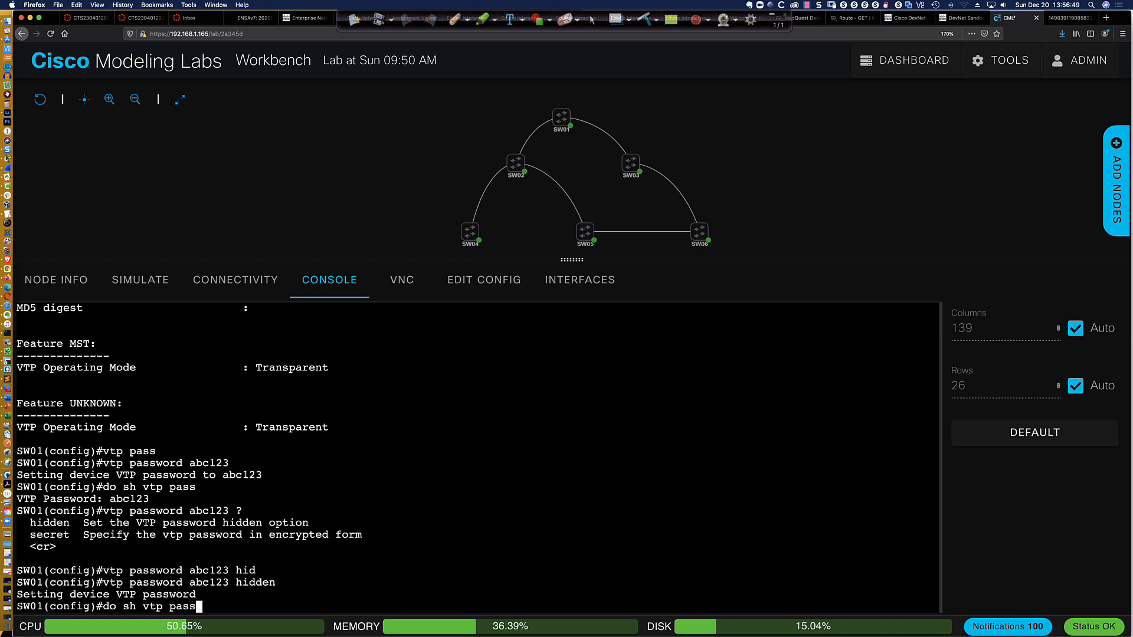
{"action": "key", "text": "Return"}
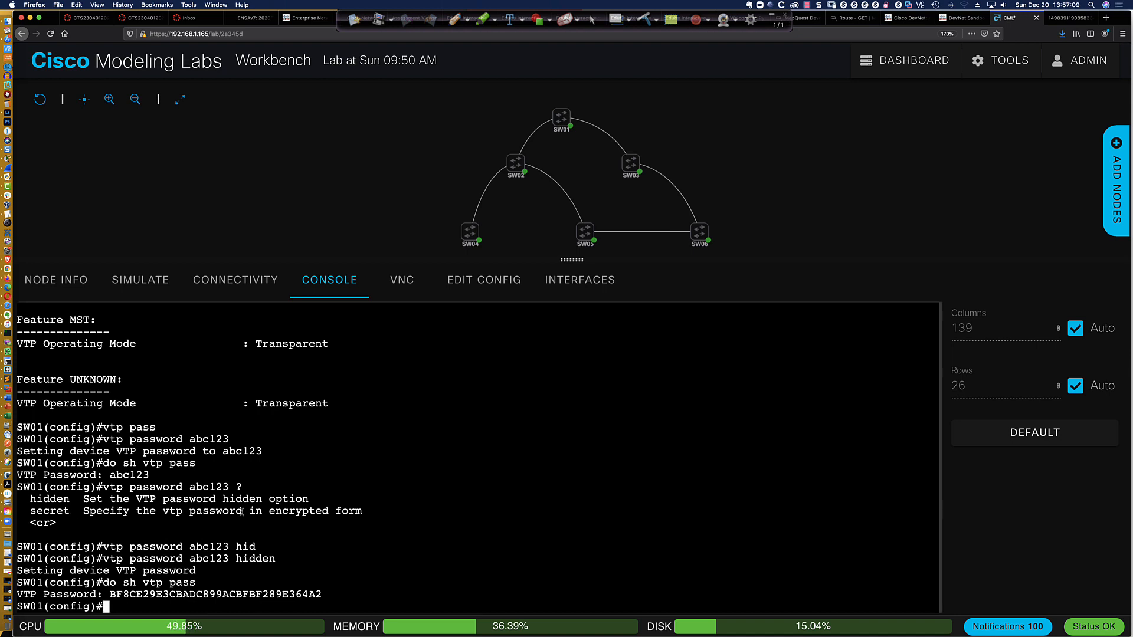
{"action": "double_click", "coordinate": [114, 594]}
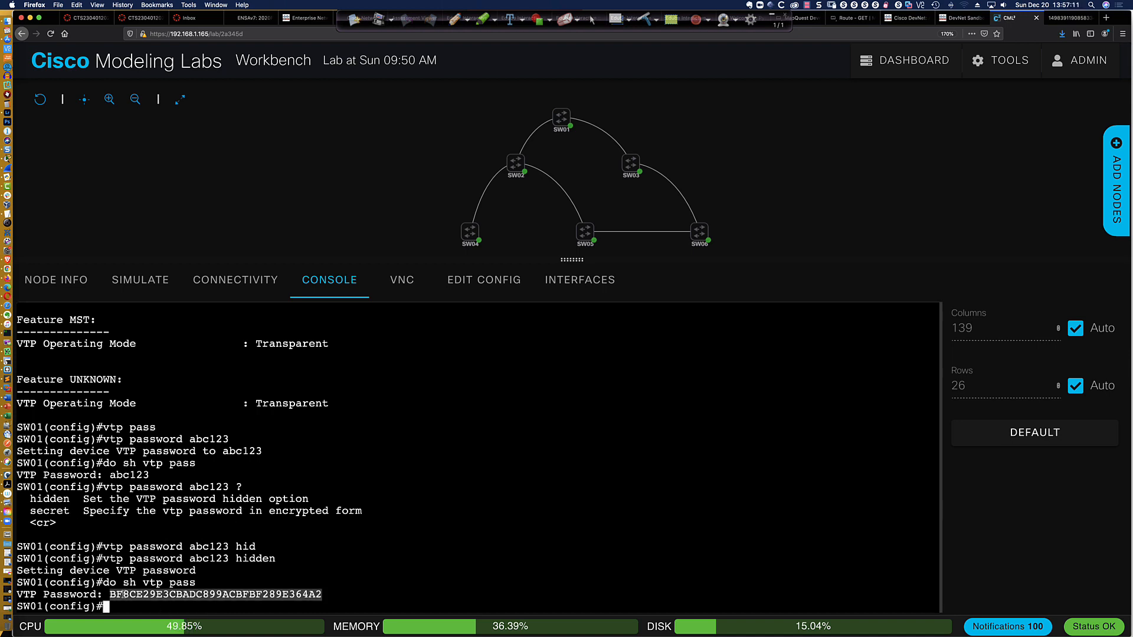
{"action": "left_click", "coordinate": [126, 608]}
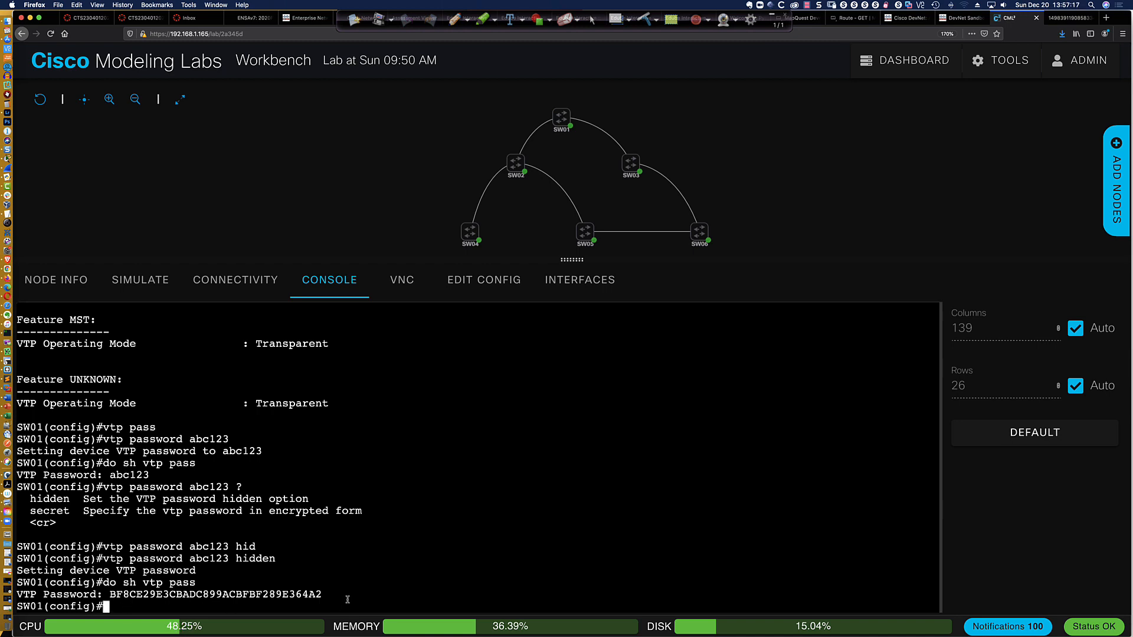
Try to create VLAN 10 on SW01 and return from global configuration to privileged EXEC mode
{"action": "type", "text": "vlan 10"}
{"action": "key", "text": "Return"}
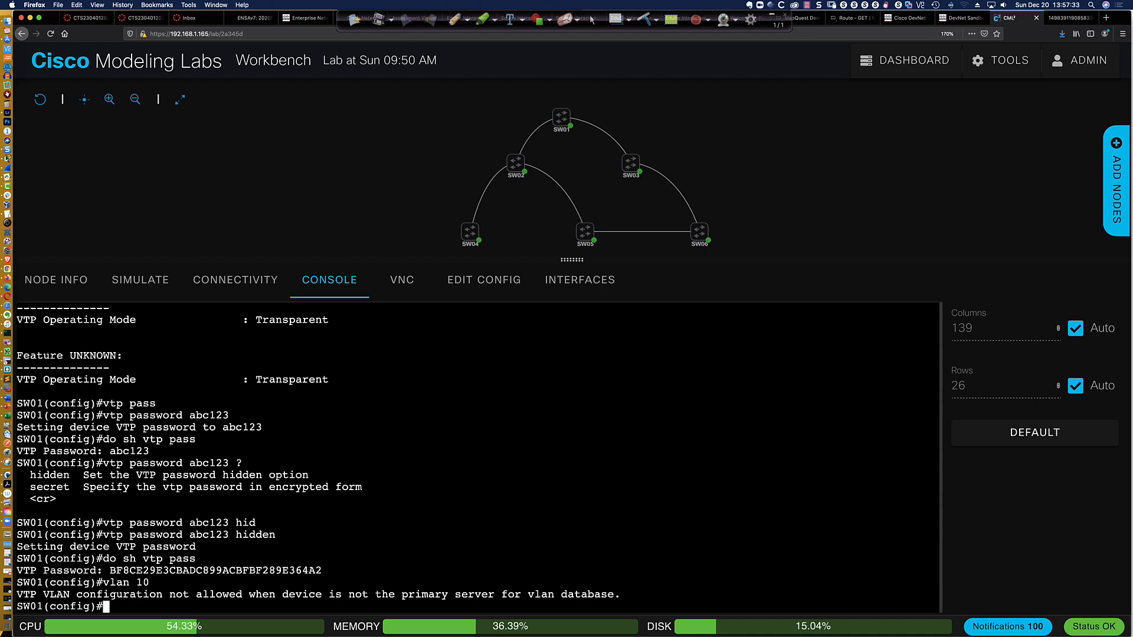
{"action": "type", "text": "exit"}
{"action": "key", "text": "Return"}
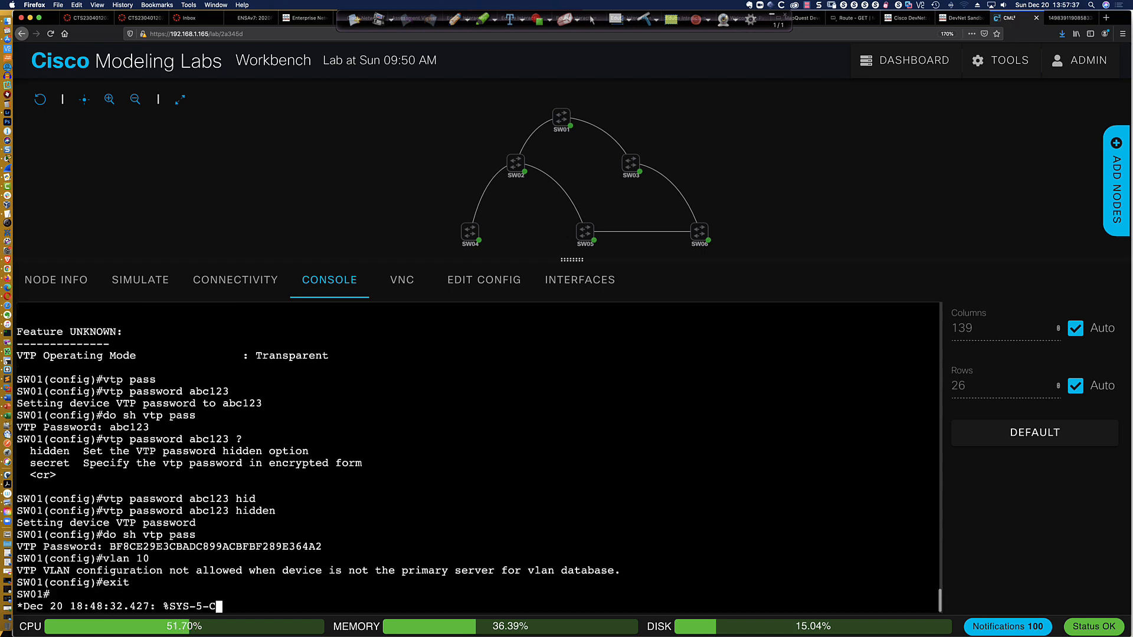
{"action": "key", "text": "Return"}
{"action": "key", "text": "Return"}
{"action": "key", "text": "Return"}
{"action": "key", "text": "Return"}
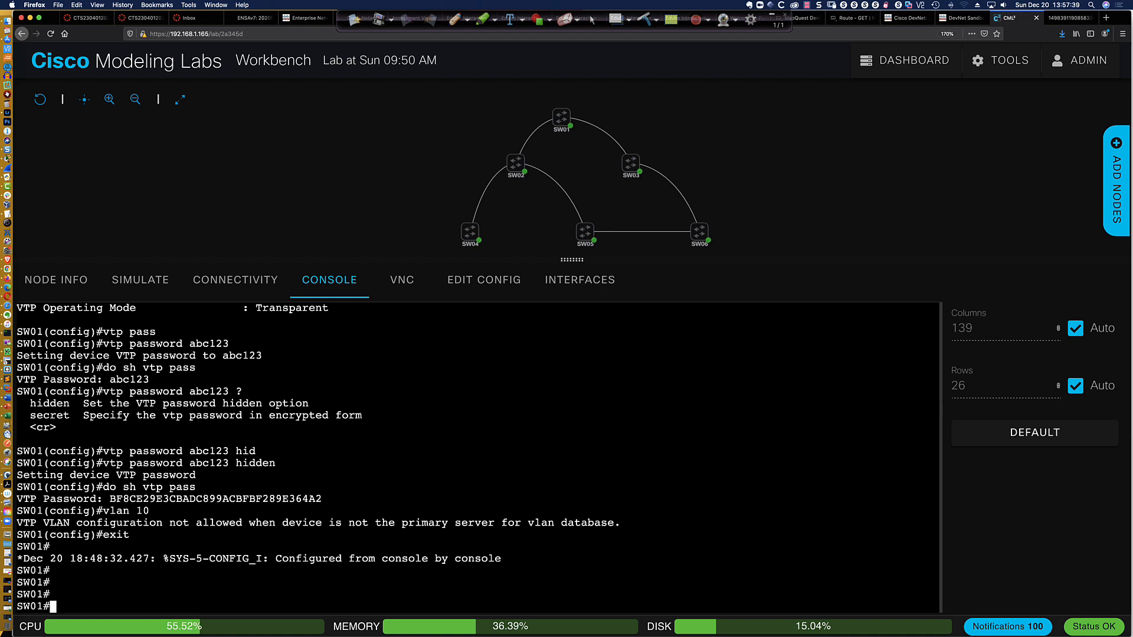
Try to make SW01 the VTP primary server and highlight the hashed VTP password in the earlier output
{"action": "type", "text": "vtp primary"}
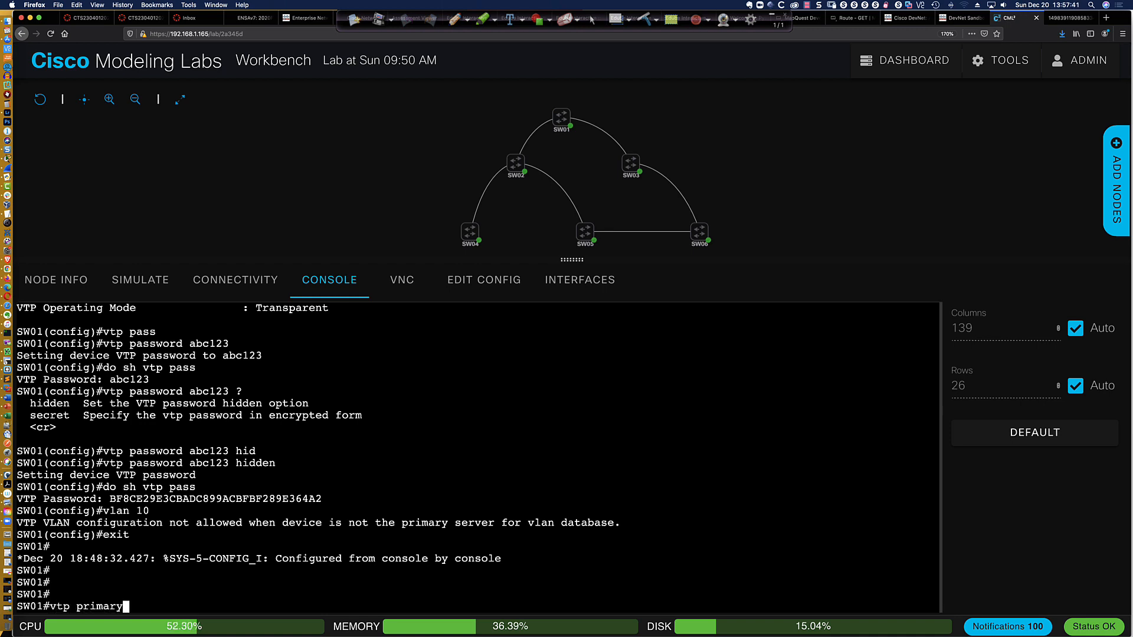
{"action": "key", "text": "Return"}
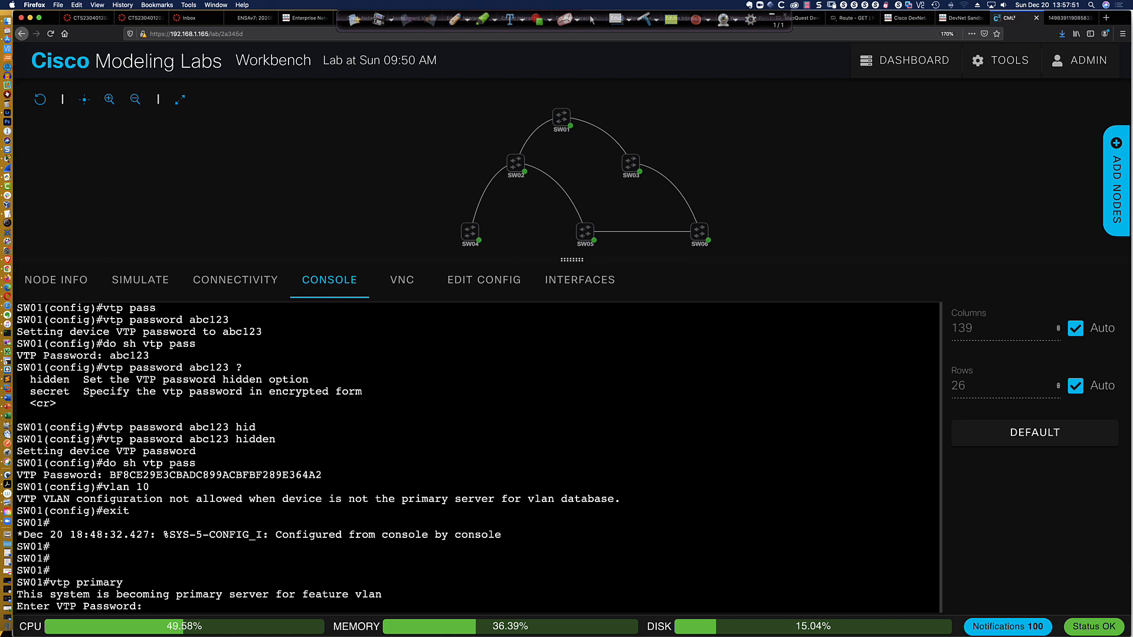
{"action": "double_click", "coordinate": [198, 475]}
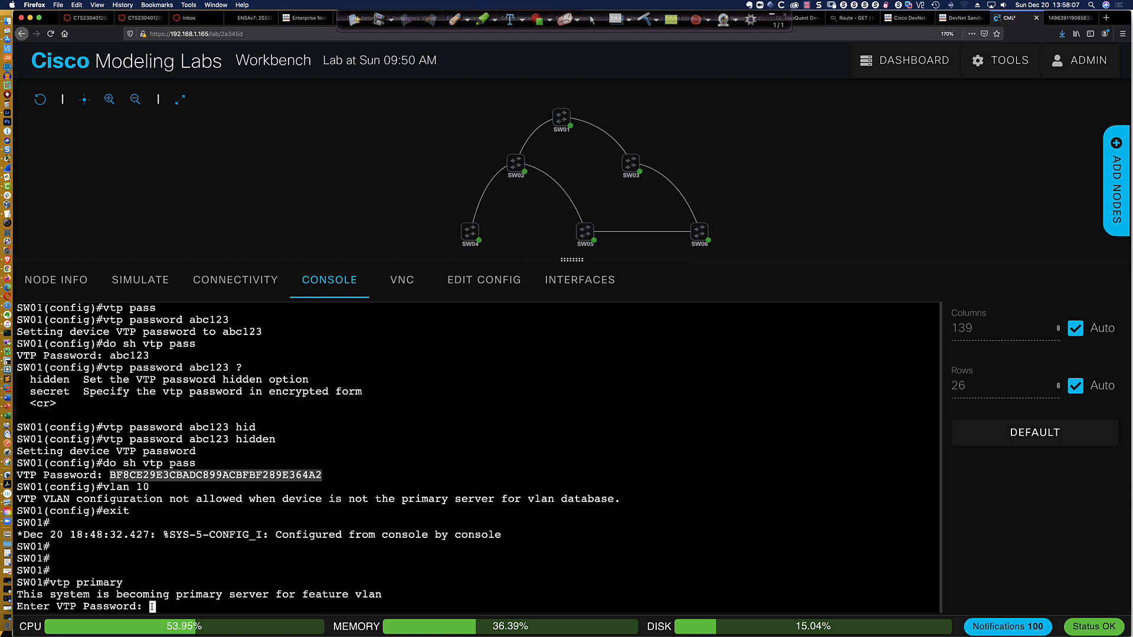
{"action": "double_click", "coordinate": [185, 477]}
{"action": "left_click", "coordinate": [175, 606]}
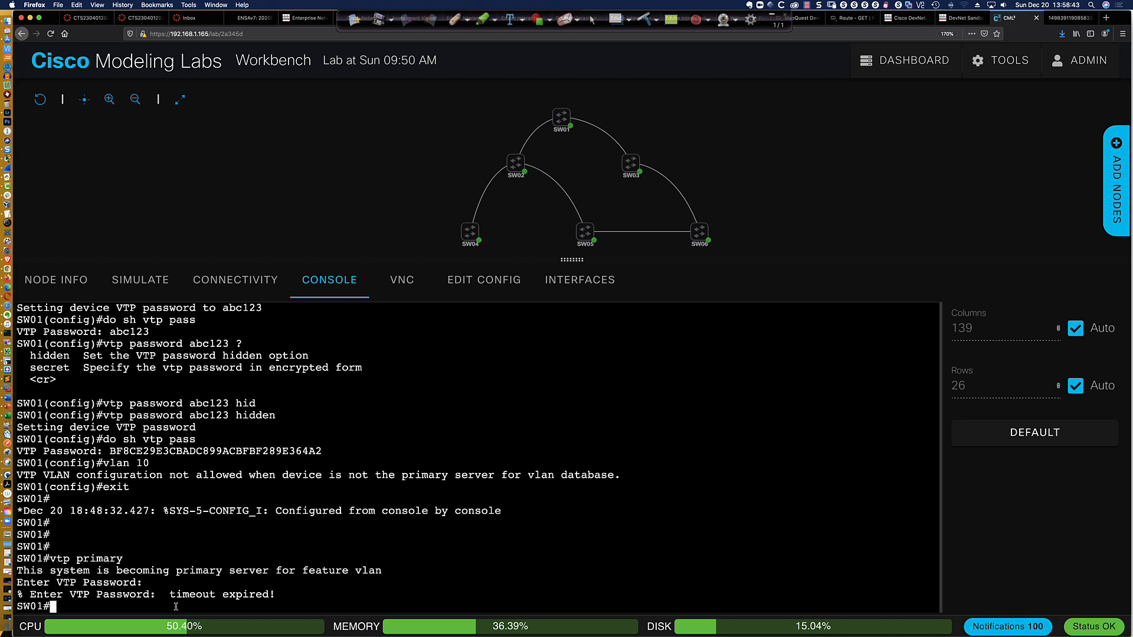
Make SW01 the primary VTP server for the VLAN feature, entering the VTP password and confirming the takeover
{"action": "key", "text": "Return"}
{"action": "key", "text": "Return"}
{"action": "type", "text": "v"}
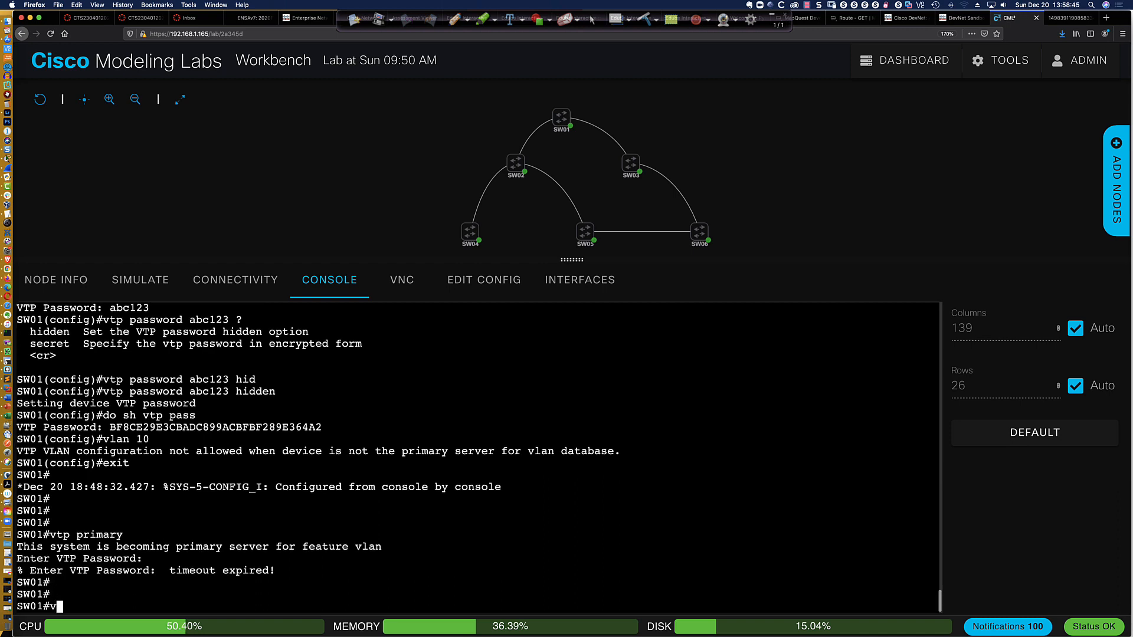
{"action": "type", "text": "tp primary"}
{"action": "key", "text": "Return"}
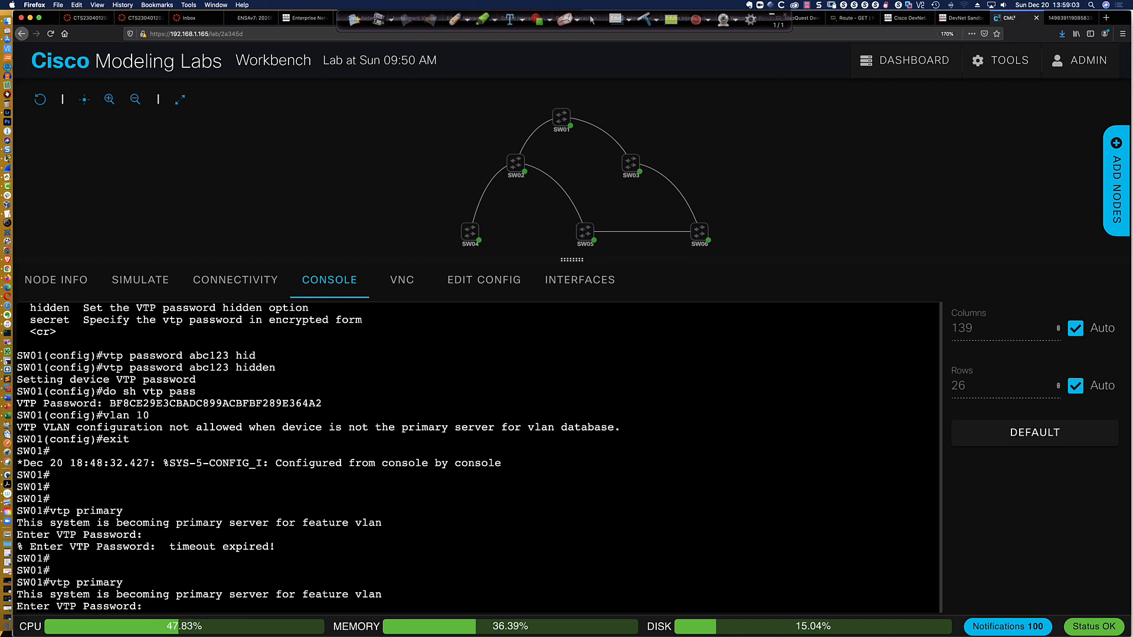
{"action": "key", "text": "Return"}
{"action": "key", "text": "Return"}
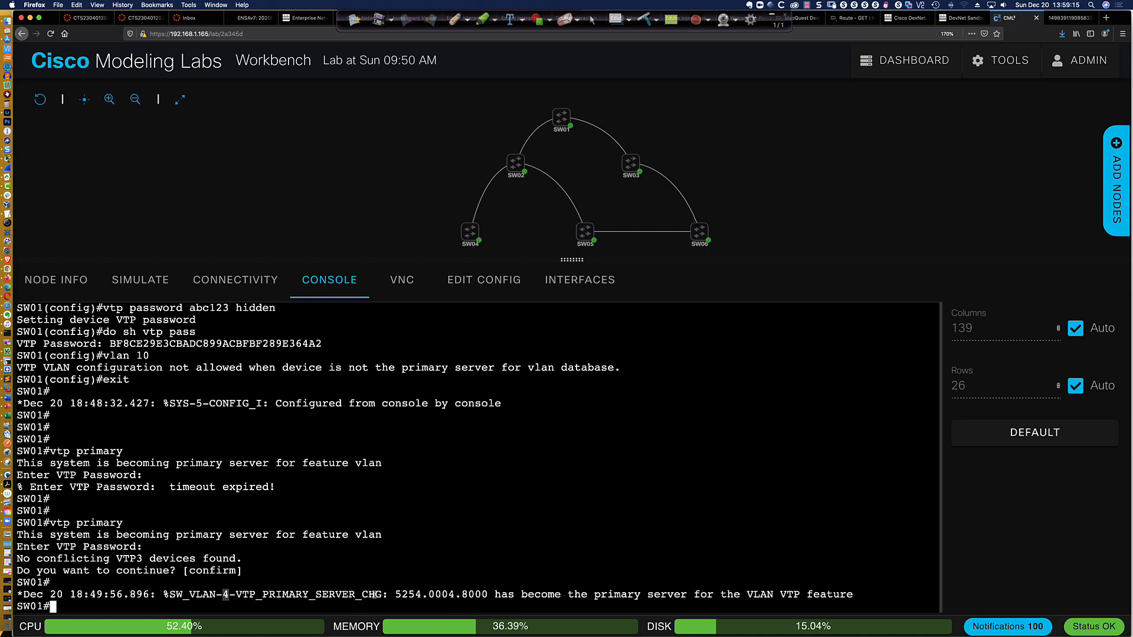
Examine the log message about the primary server change and its device ID, and review the preceding console output
{"action": "left_click_drag", "start_coordinate": [394, 594], "coordinate": [486, 594]}
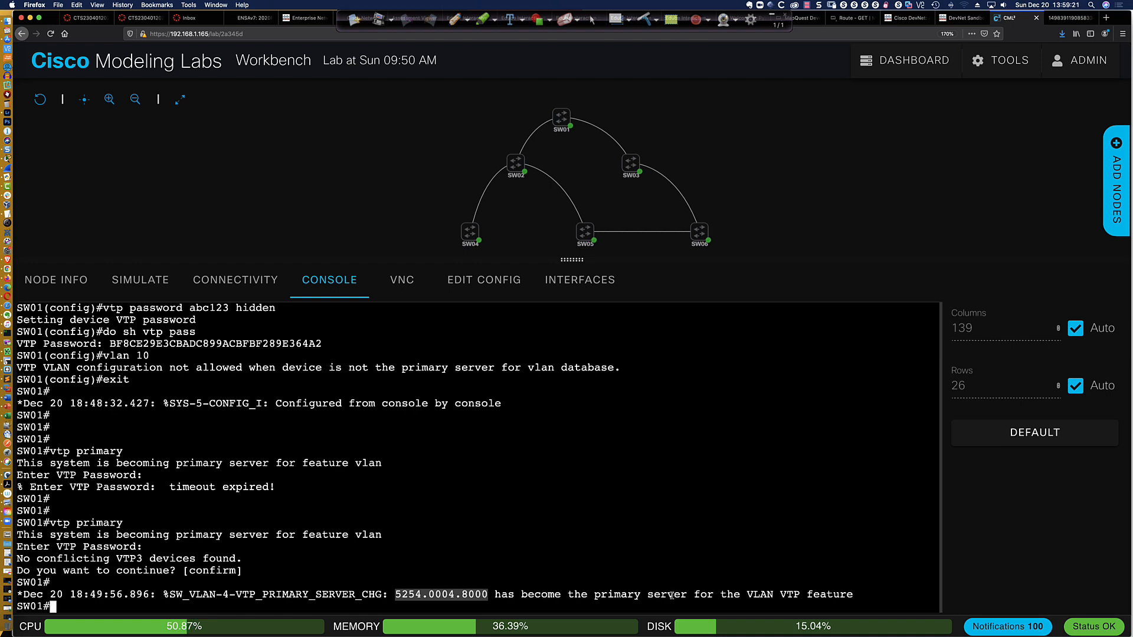
{"action": "left_click", "coordinate": [116, 606]}
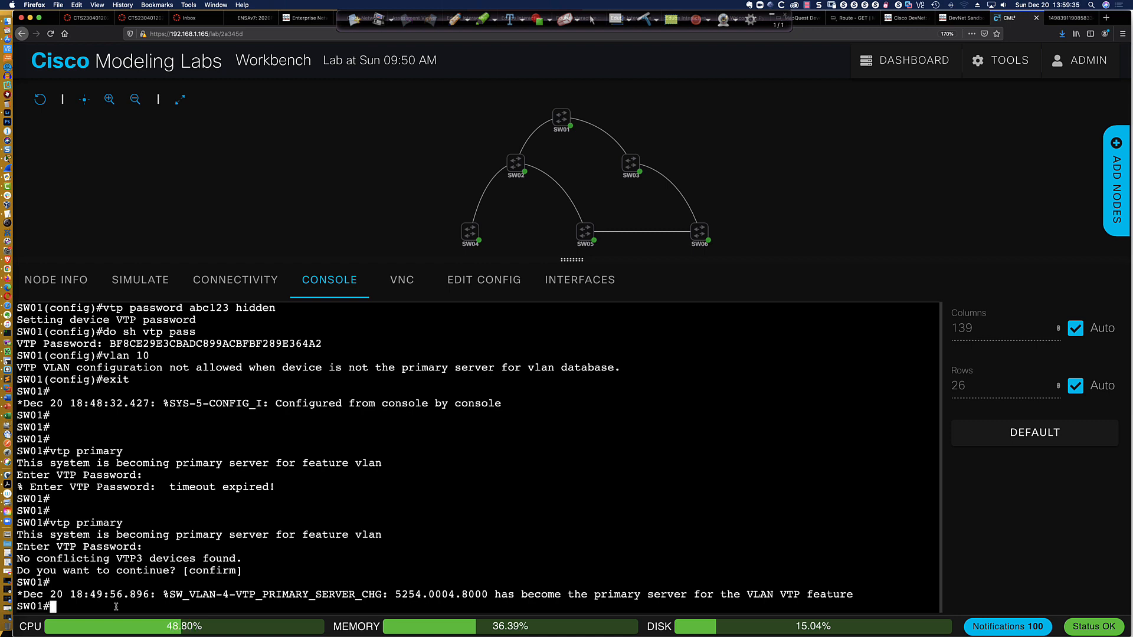
{"action": "scroll", "coordinate": [116, 607], "scroll_direction": "up", "scroll_amount": 2}
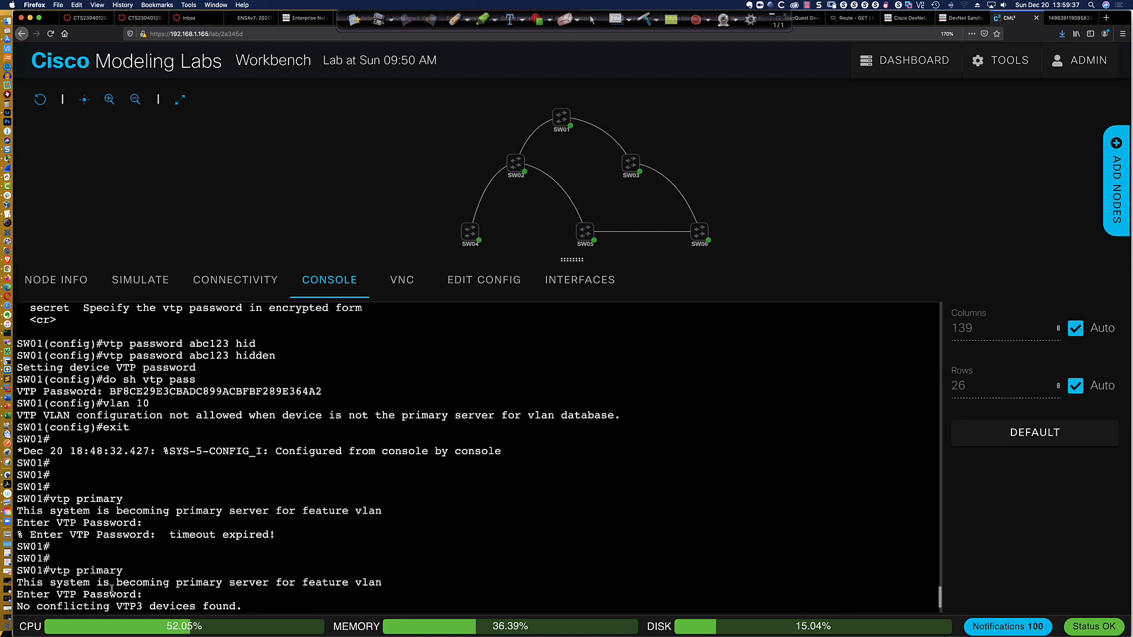
{"action": "scroll", "coordinate": [100, 584], "scroll_direction": "down", "scroll_amount": 2}
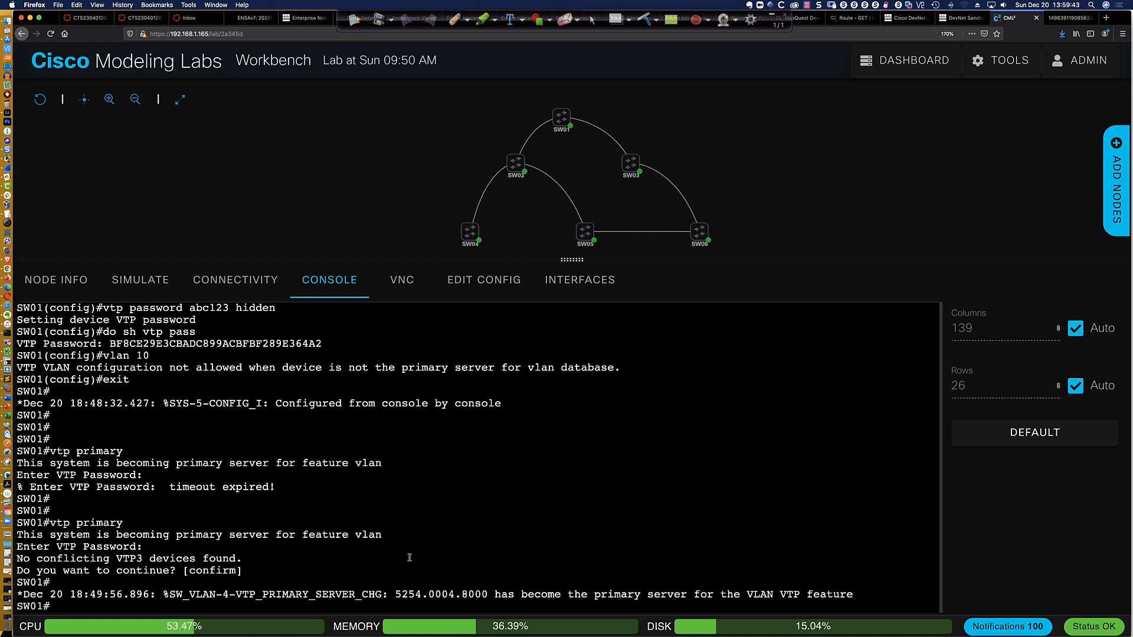
Enter global configuration mode on SW01 and create VLAN 10 with the name Red
{"action": "key", "text": "Return"}
{"action": "key", "text": "Return"}
{"action": "type", "text": "conf t"}
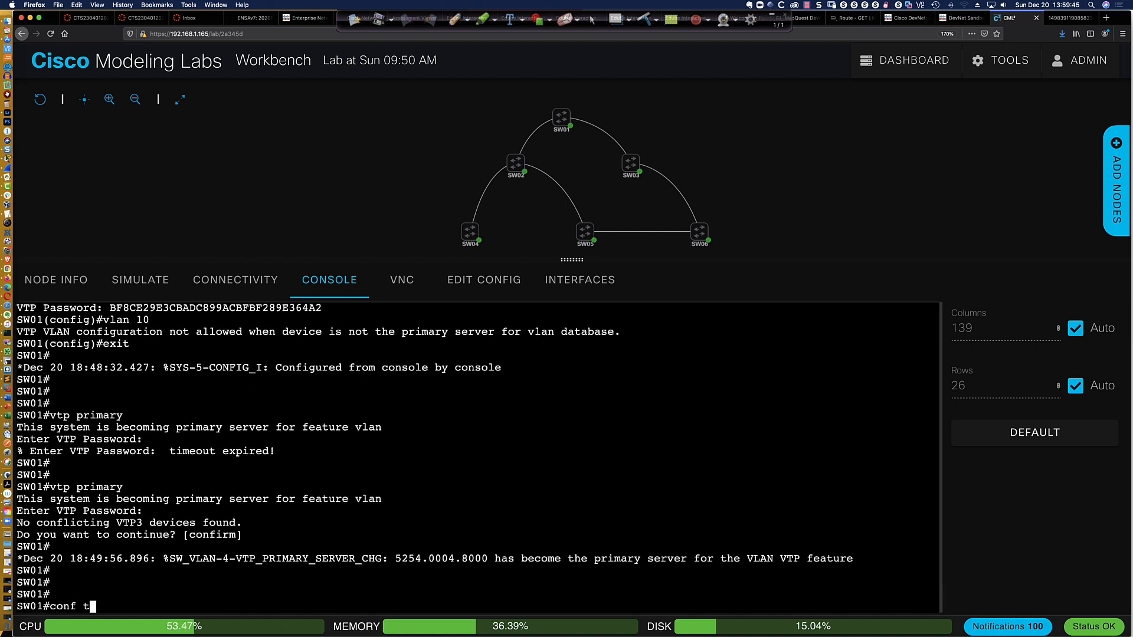
{"action": "key", "text": "Return"}
{"action": "type", "text": "vlan 10"}
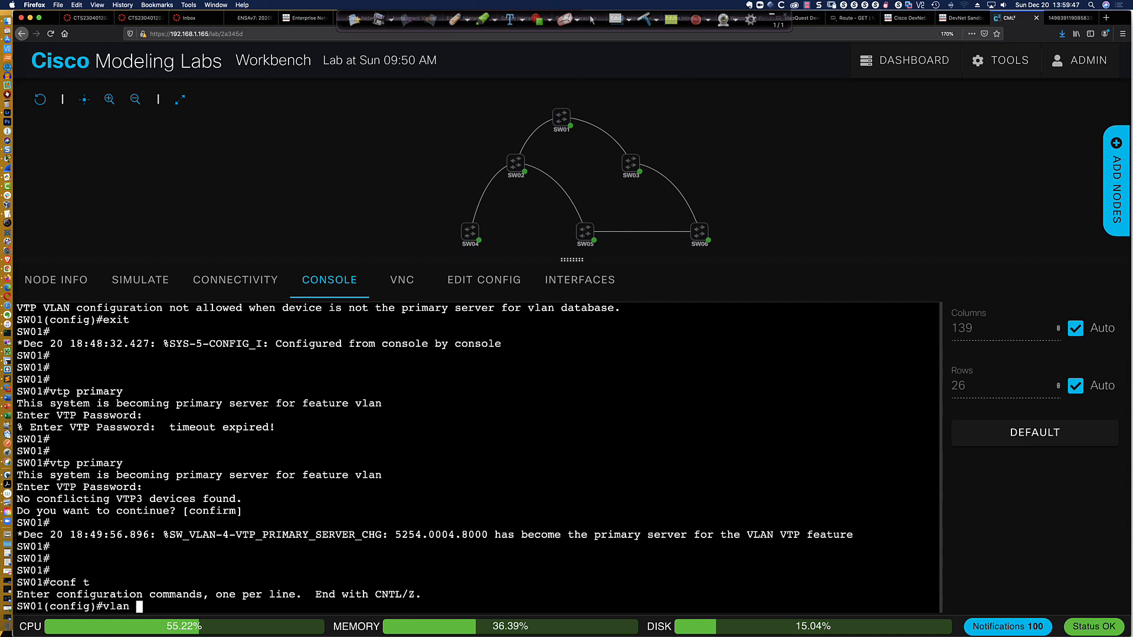
{"action": "key", "text": "Return"}
{"action": "type", "text": "name Red"}
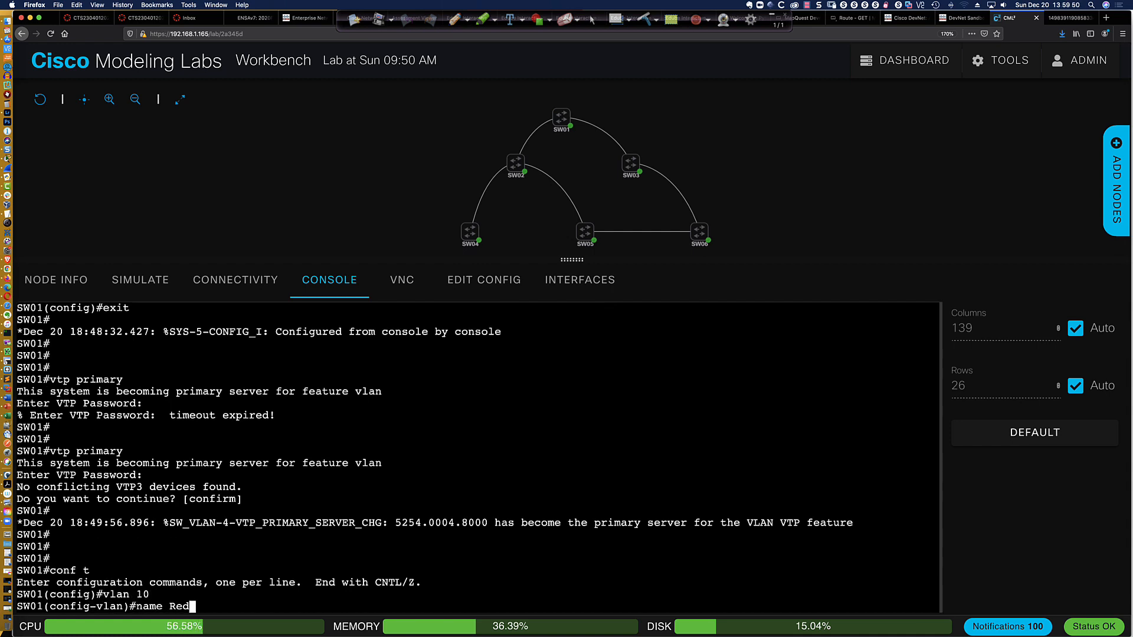
{"action": "key", "text": "Return"}
Create VLAN 20 with the name Blue on SW01
{"action": "type", "text": "vlan 20"}
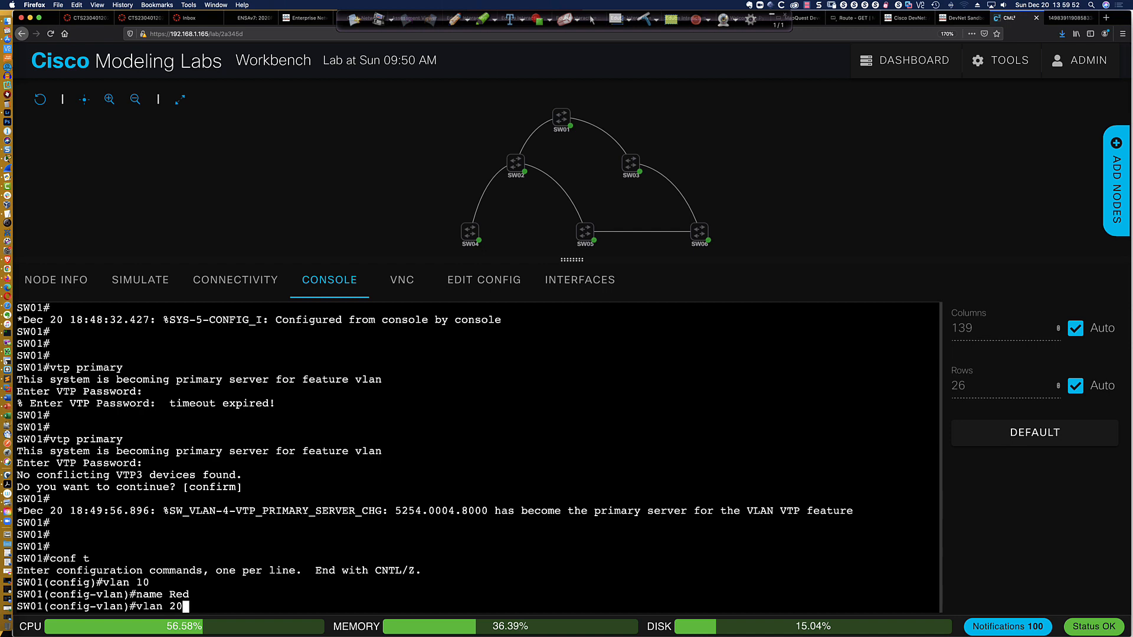
{"action": "key", "text": "Return"}
{"action": "type", "text": "name Blue"}
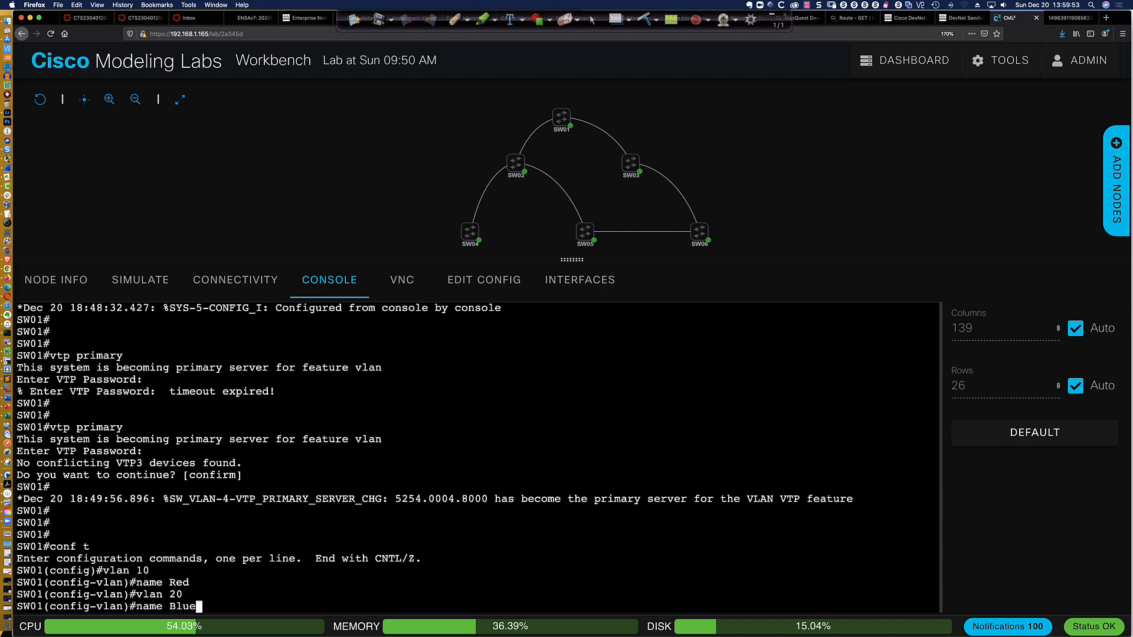
{"action": "key", "text": "Return"}
Create VLAN 30 with the name Yellow on SW01 and leave configuration mode
{"action": "type", "text": "vlan 30"}
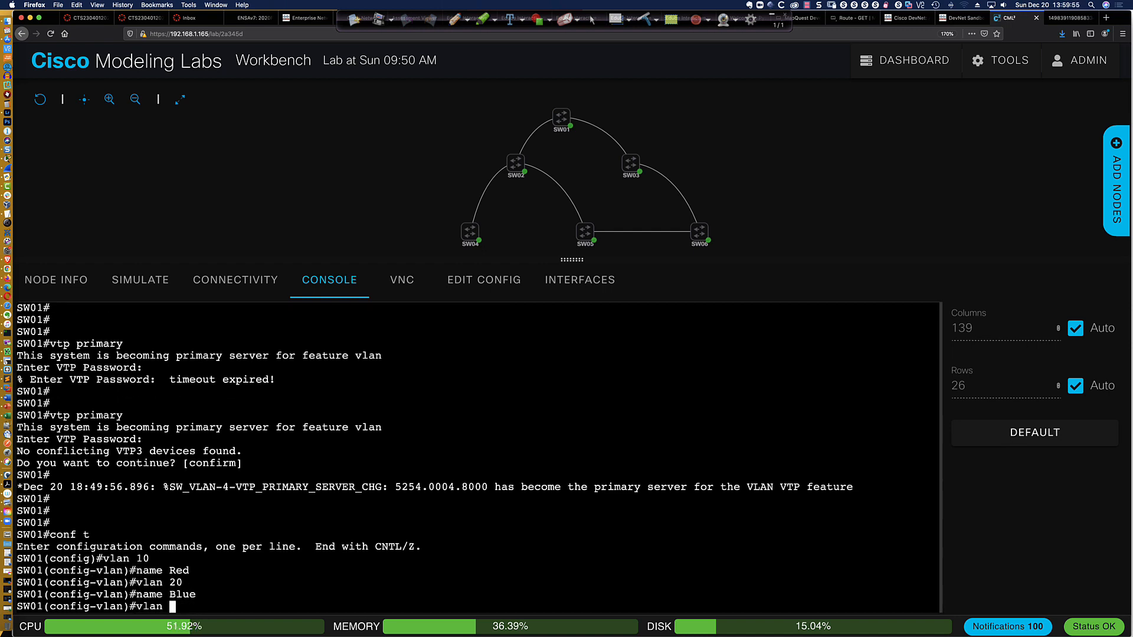
{"action": "key", "text": "Return"}
{"action": "type", "text": "name "}
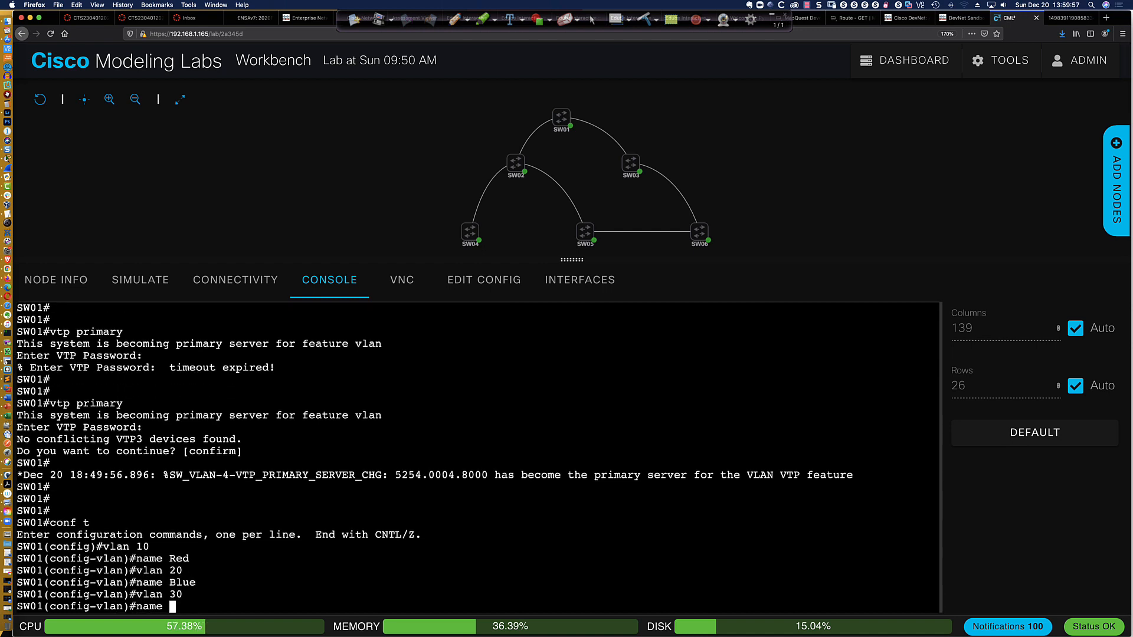
{"action": "type", "text": "Yellow"}
{"action": "key", "text": "Return"}
{"action": "type", "text": "end"}
{"action": "key", "text": "Return"}
{"action": "key", "text": "Return"}
{"action": "key", "text": "Return"}
{"action": "key", "text": "Return"}
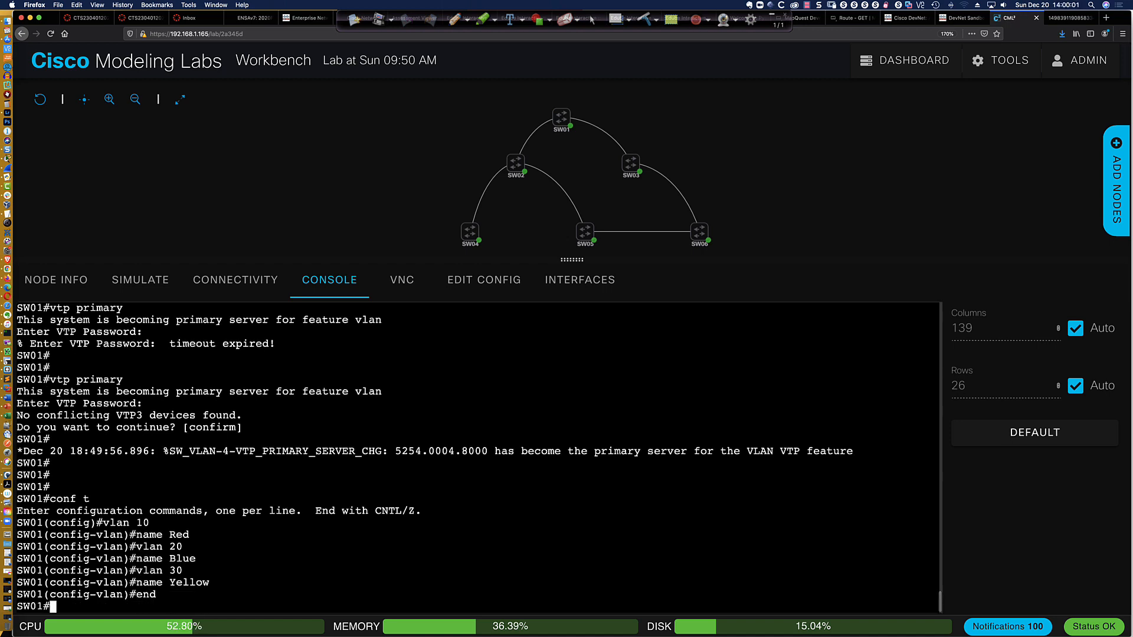
Save SW01's configuration with write memory and examine the VTP mode change message in the log
{"action": "type", "text": "wri mem"}
{"action": "key", "text": "Return"}
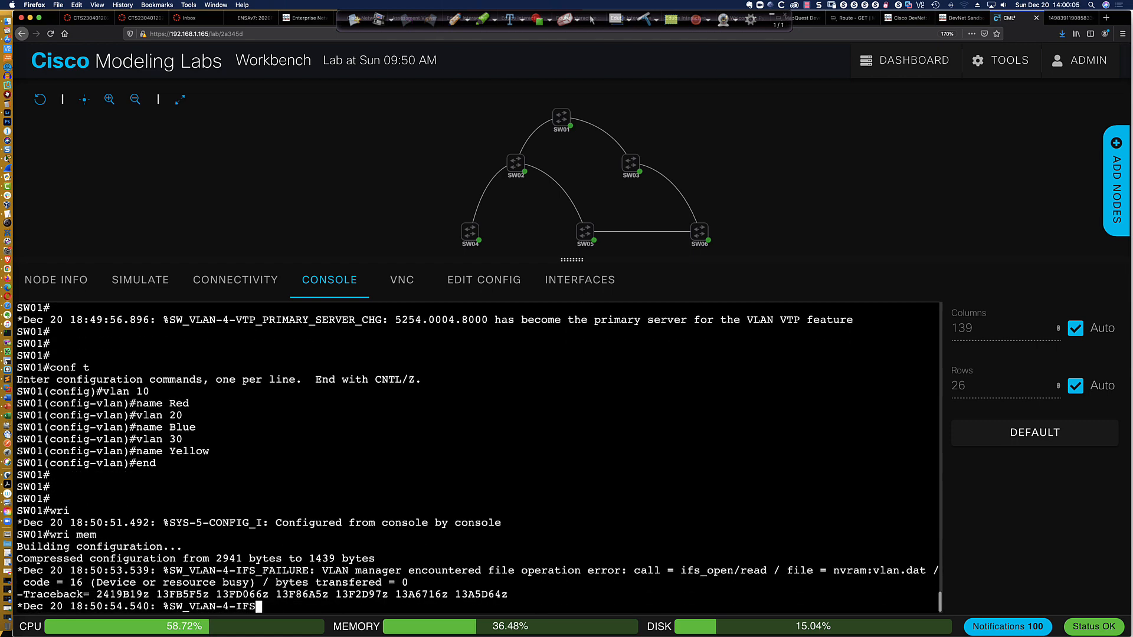
{"action": "key", "text": "Return"}
{"action": "key", "text": "Return"}
{"action": "key", "text": "Return"}
{"action": "key", "text": "Return"}
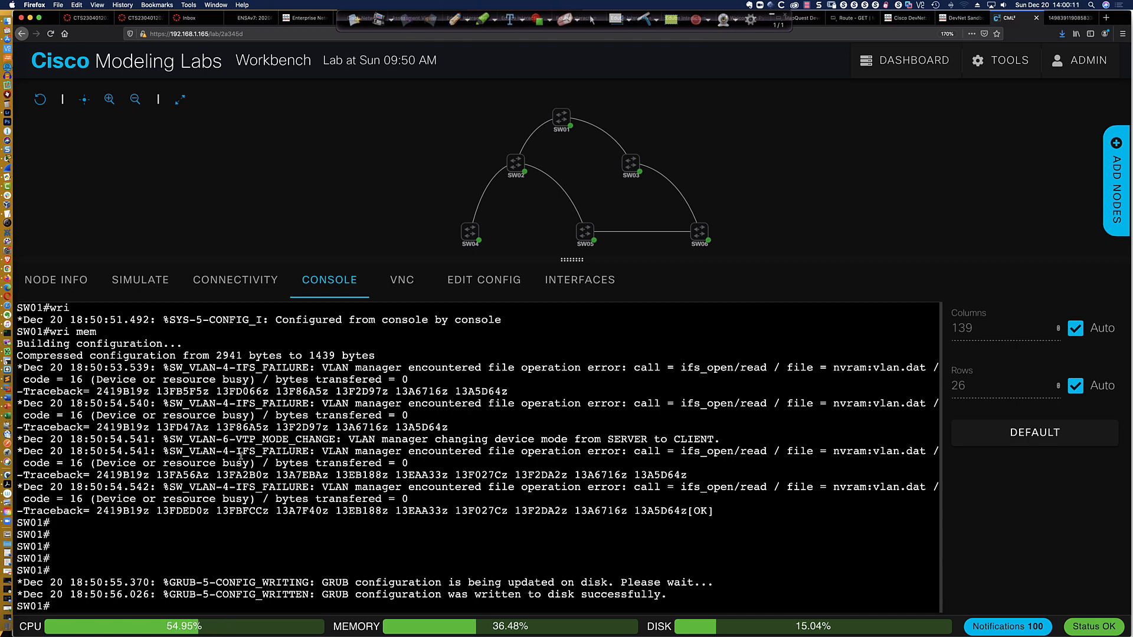
{"action": "left_click_drag", "start_coordinate": [234, 443], "coordinate": [576, 441]}
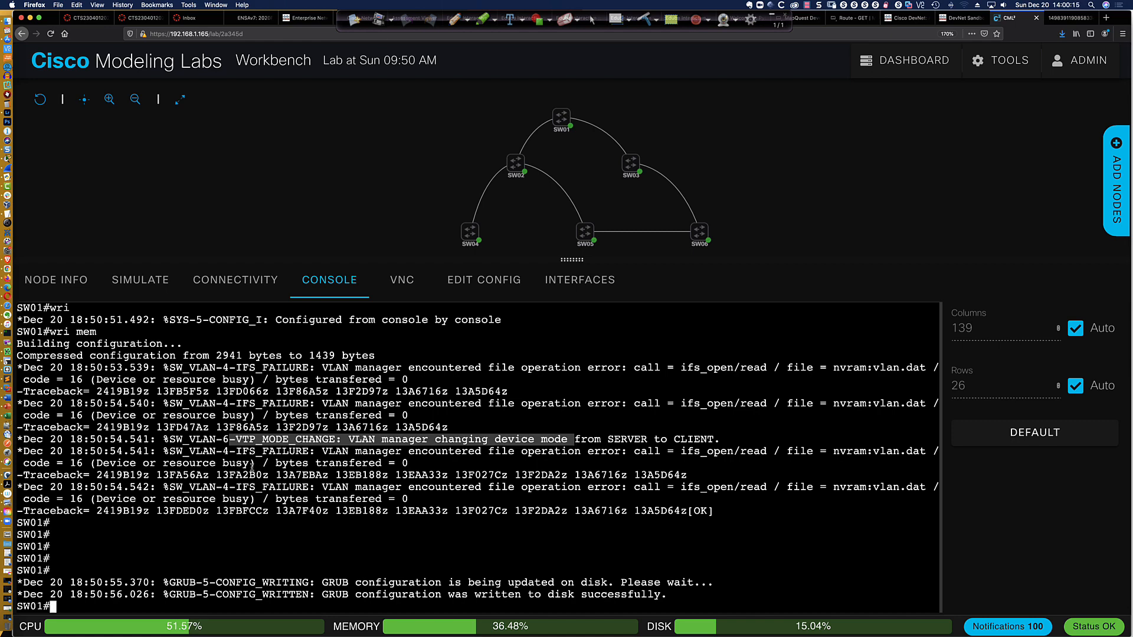
Display the VLAN brief table and the trunk interfaces on SW01
{"action": "type", "text": "sh v"}
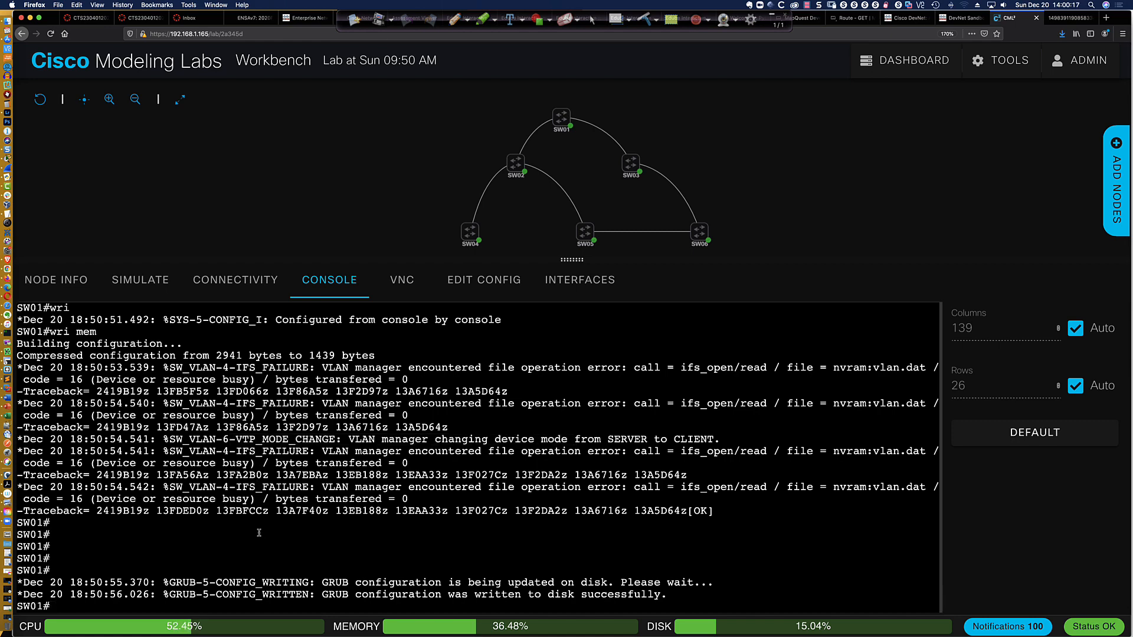
{"action": "type", "text": "lan bri"}
{"action": "key", "text": "Return"}
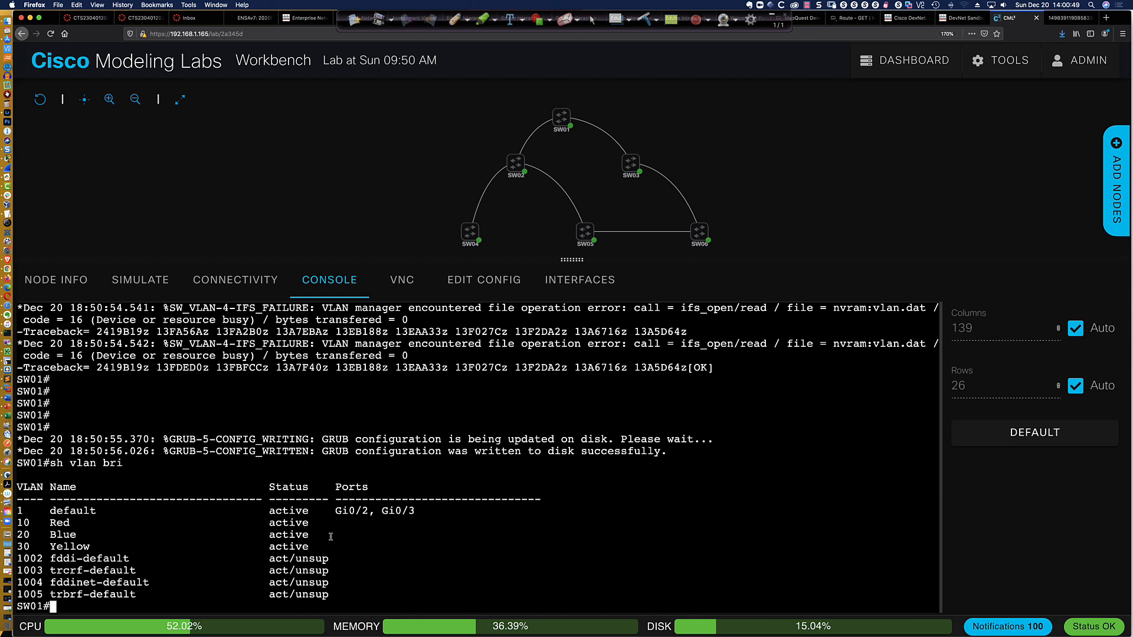
{"action": "type", "text": "sh int tru"}
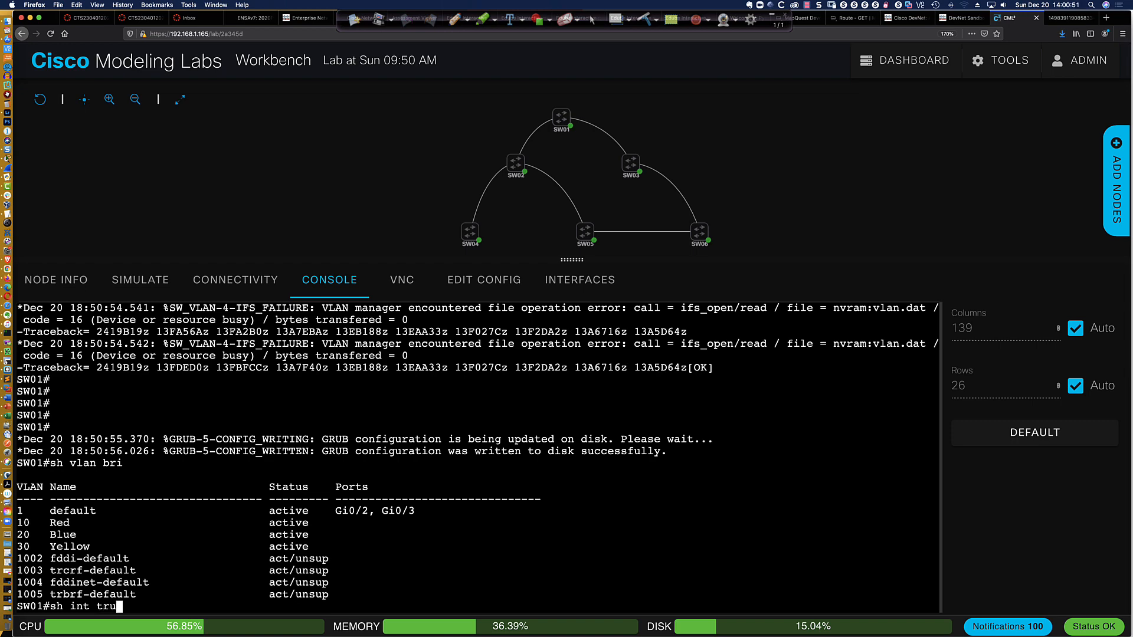
{"action": "type", "text": "nk"}
{"action": "key", "text": "Return"}
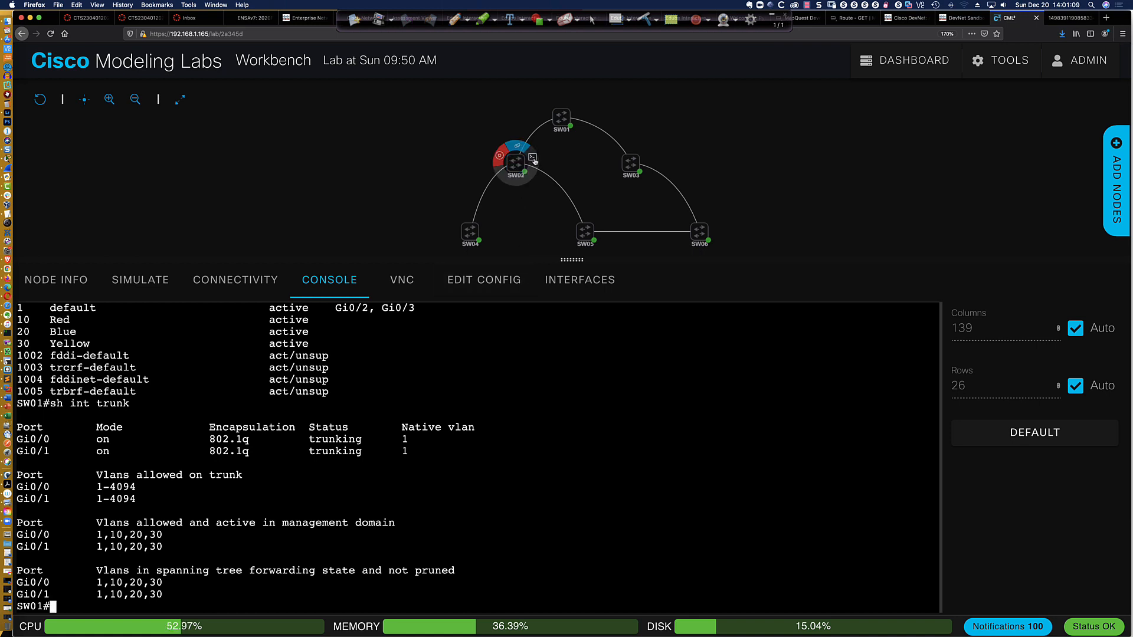
Open SW02's console, enter privileged mode and go into global configuration mode
{"action": "left_click", "coordinate": [533, 159]}
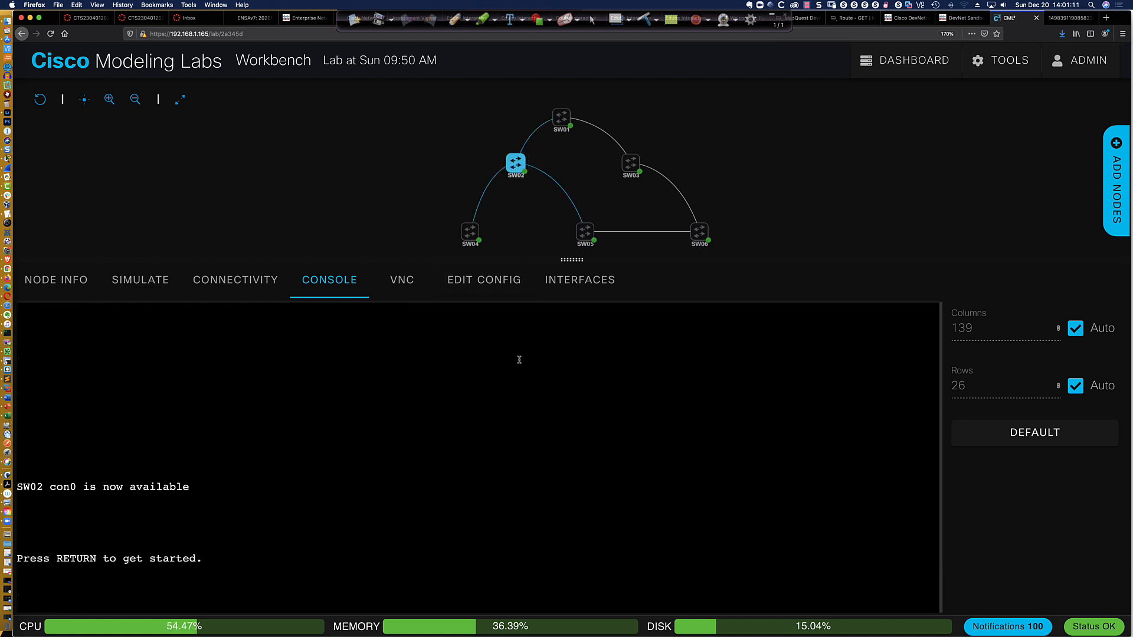
{"action": "key", "text": "Return"}
{"action": "key", "text": "Return"}
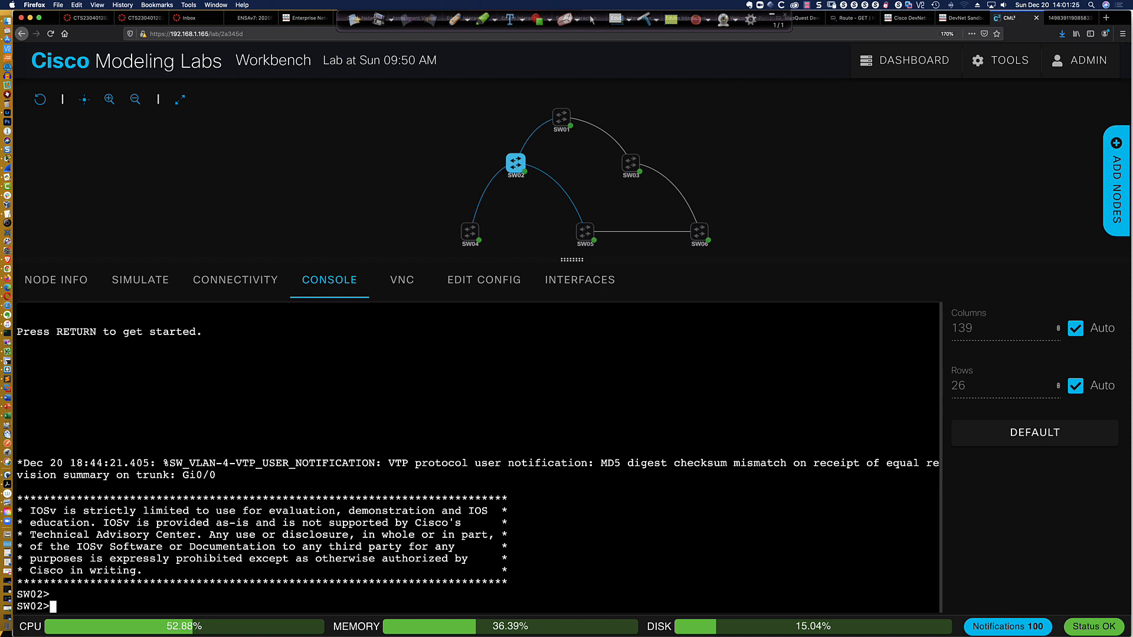
{"action": "type", "text": "en"}
{"action": "key", "text": "Return"}
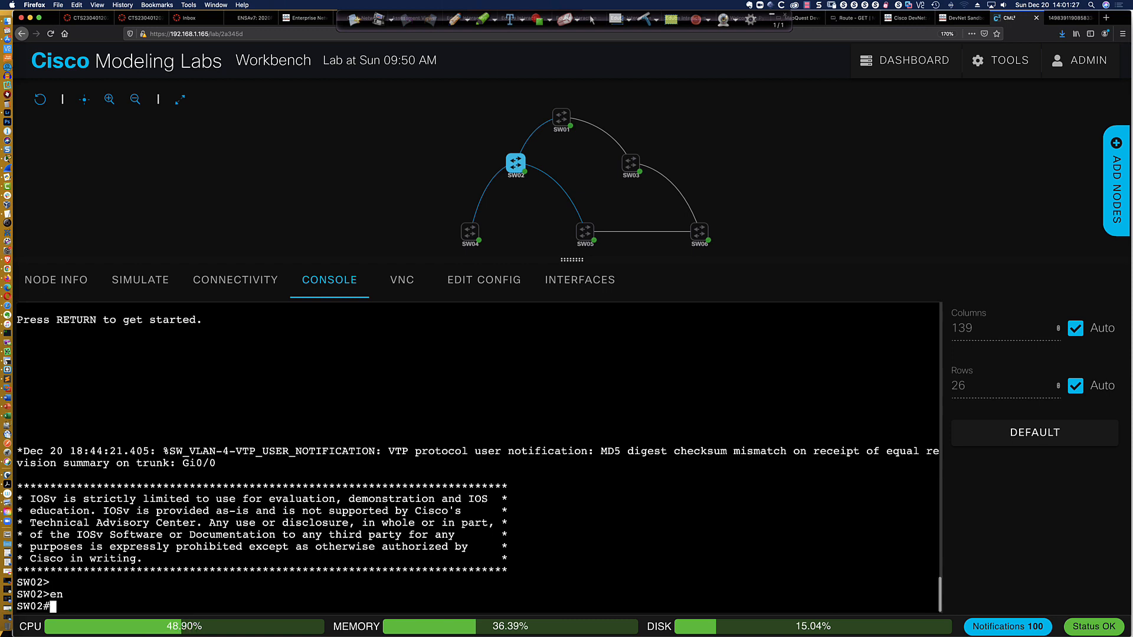
{"action": "type", "text": "conf t"}
{"action": "key", "text": "Return"}
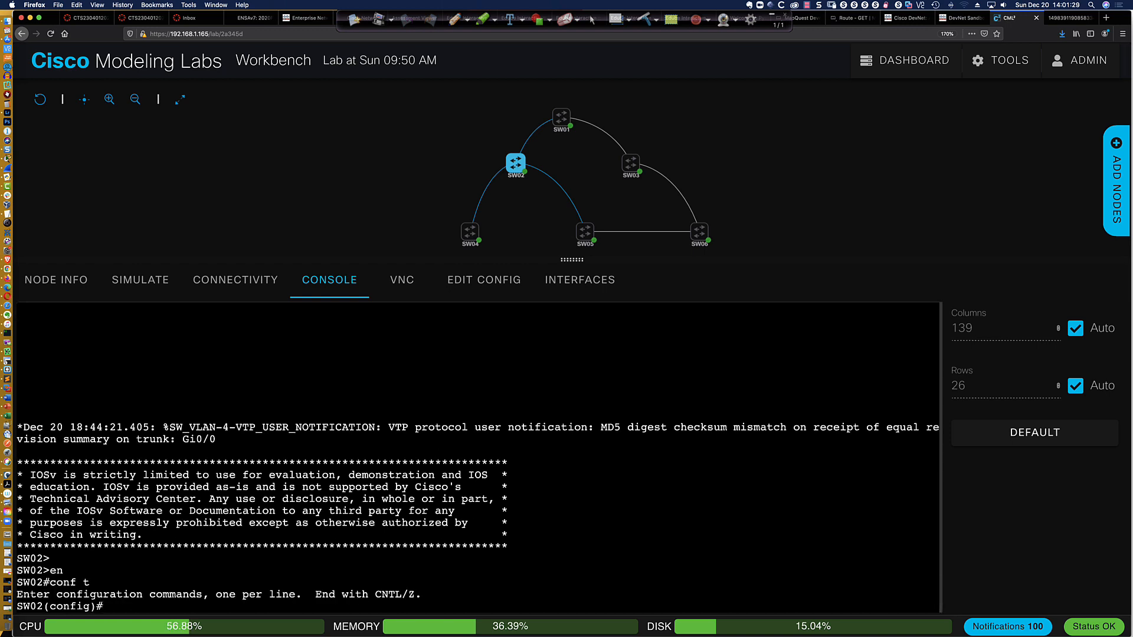
Display the VTP status of SW02 from within configuration mode
{"action": "type", "text": "do sh vtp status"}
{"action": "key", "text": "Return"}
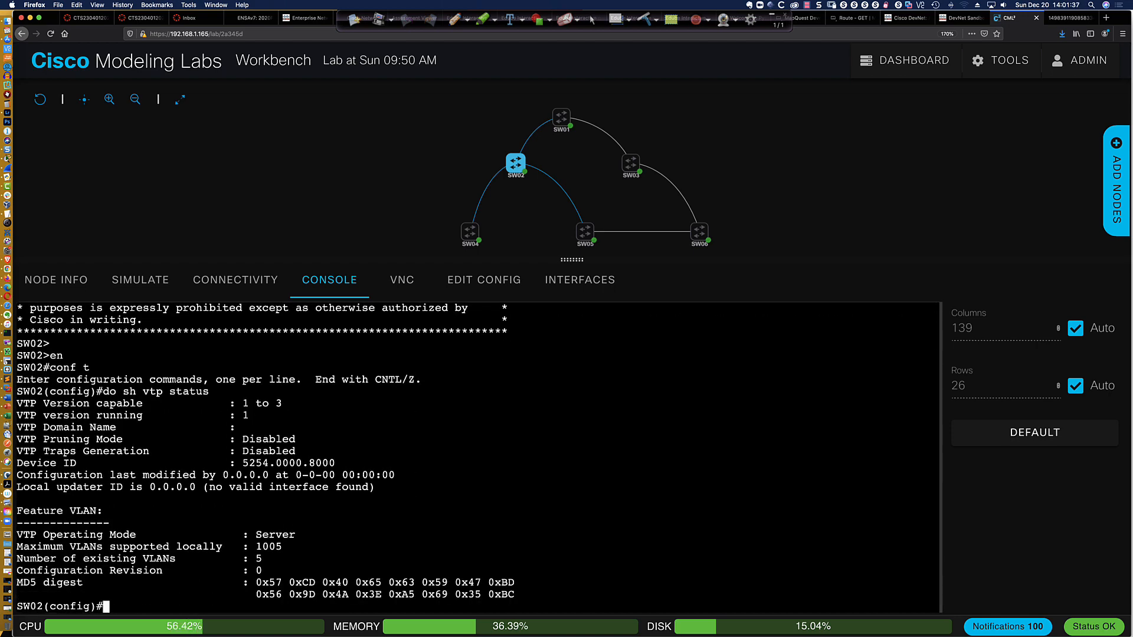
Set SW02's VTP domain to CCNP and its VTP version to 3
{"action": "type", "text": "vtp domain CCNP"}
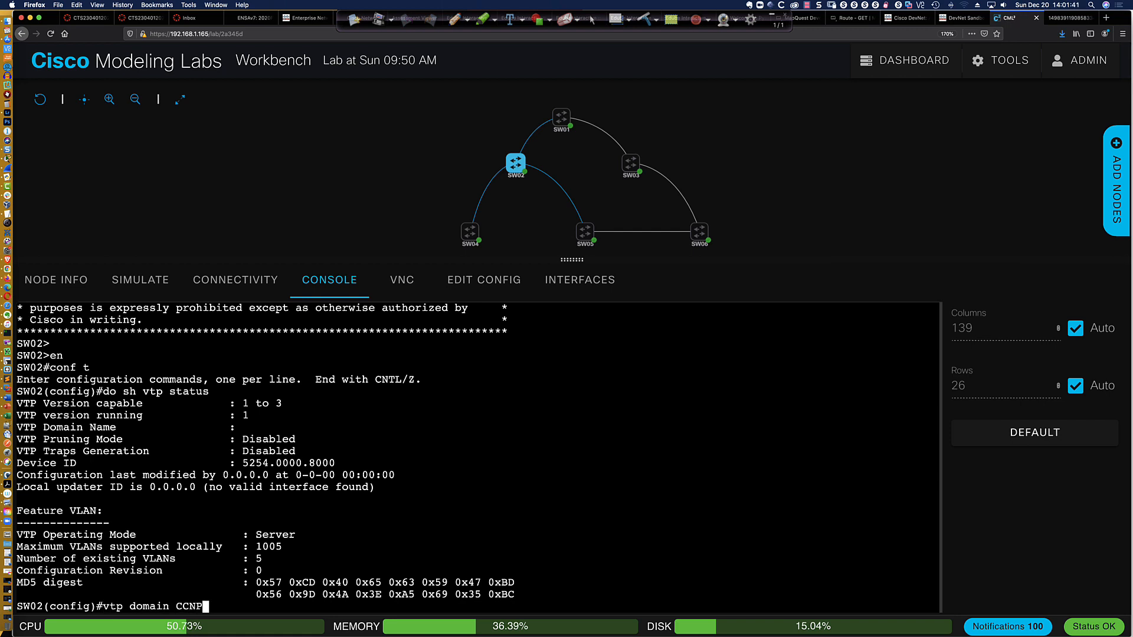
{"action": "key", "text": "Return"}
{"action": "type", "text": "vtp ver"}
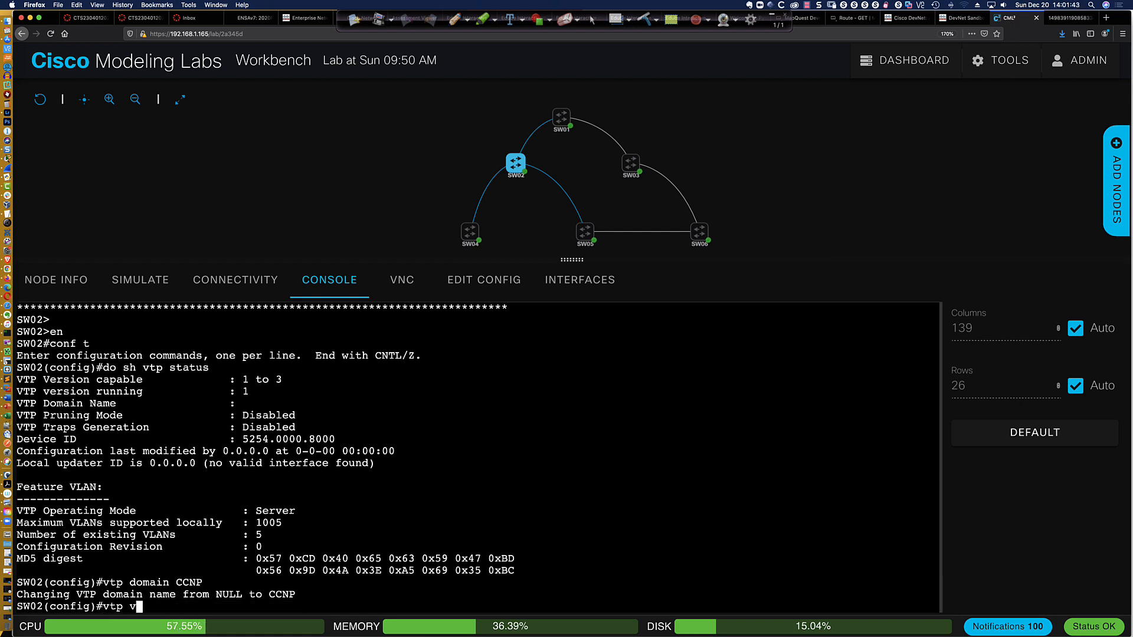
{"action": "key", "text": "Tab"}
{"action": "type", "text": "3"}
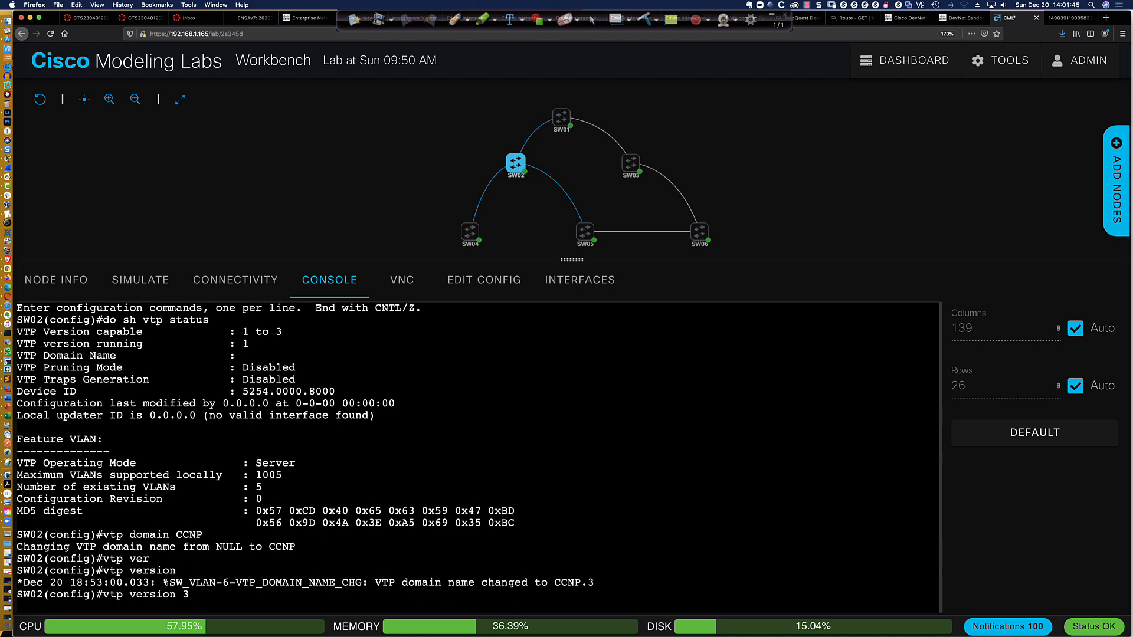
{"action": "key", "text": "Return"}
{"action": "key", "text": "Return"}
{"action": "key", "text": "Return"}
{"action": "key", "text": "Return"}
{"action": "key", "text": "Return"}
{"action": "key", "text": "Return"}
{"action": "key", "text": "Return"}
{"action": "key", "text": "Return"}
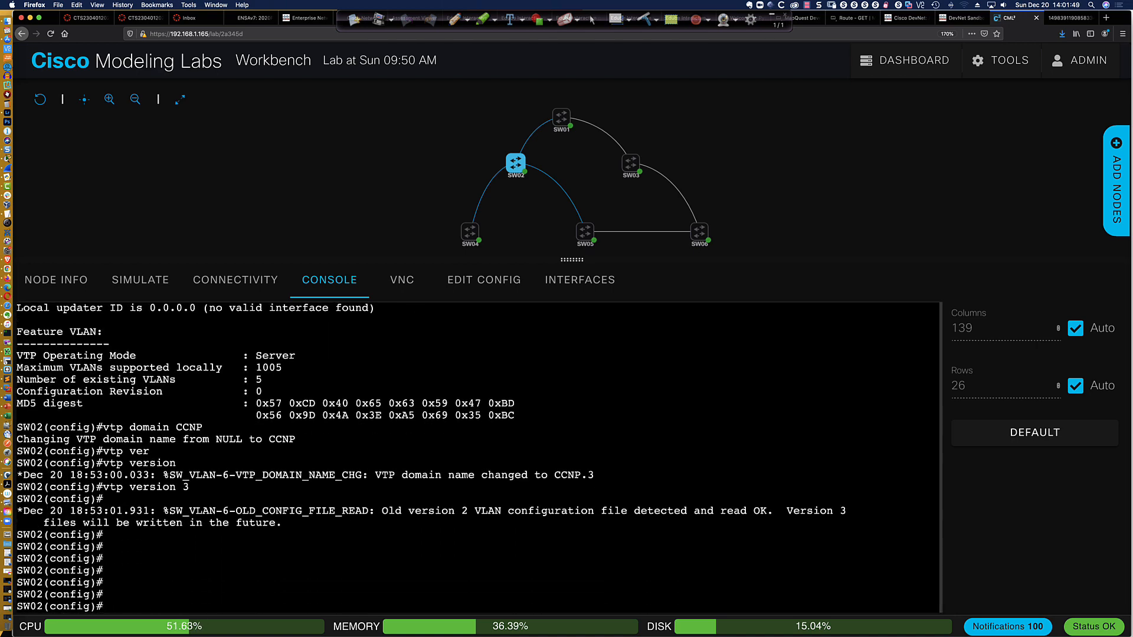
Set SW02's VTP mode to client
{"action": "type", "text": "vtp mode client"}
{"action": "key", "text": "Return"}
Check SW02's VLAN brief table and its VTP password setting without leaving configuration mode
{"action": "key", "text": "Return"}
{"action": "key", "text": "Return"}
{"action": "key", "text": "Return"}
{"action": "key", "text": "Return"}
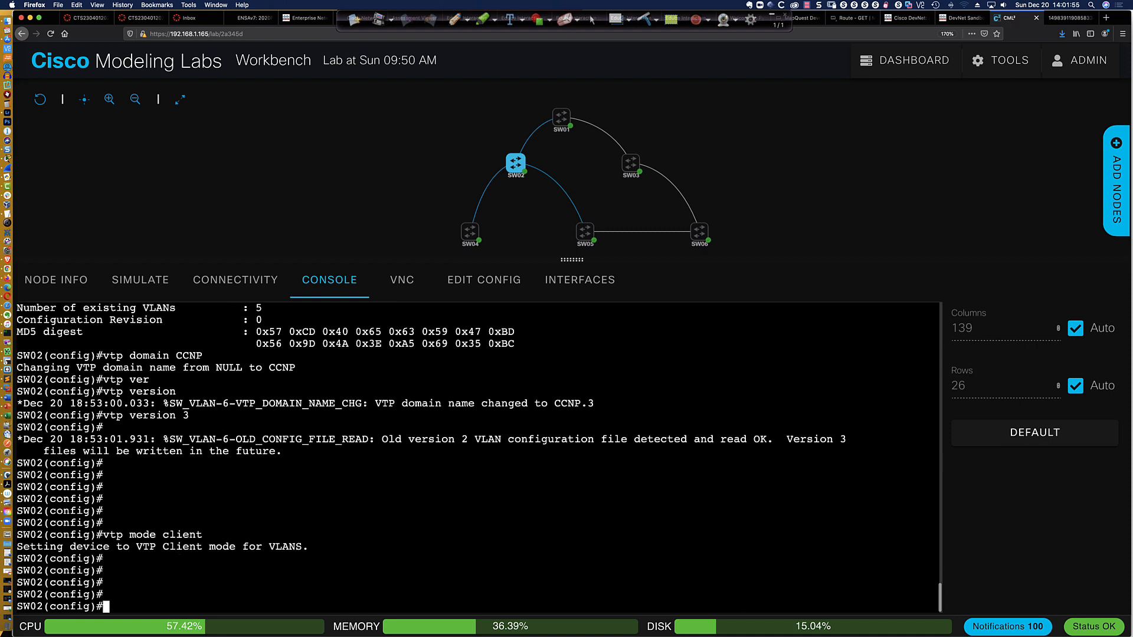
{"action": "type", "text": "do sh vlan bri"}
{"action": "key", "text": "Return"}
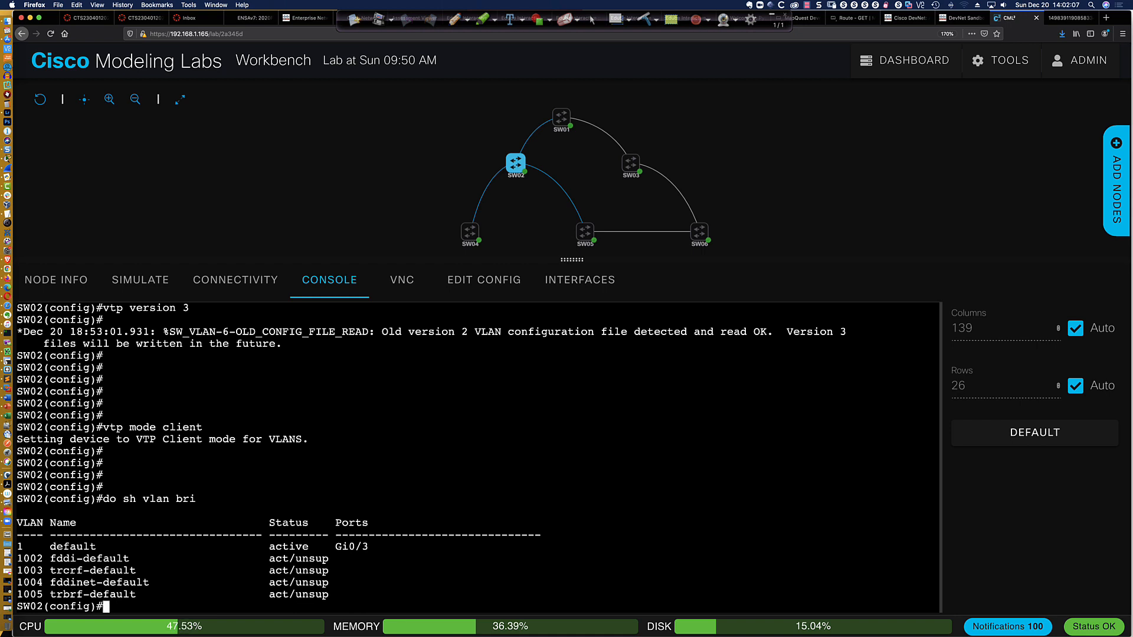
{"action": "type", "text": "do sh vtp pa"}
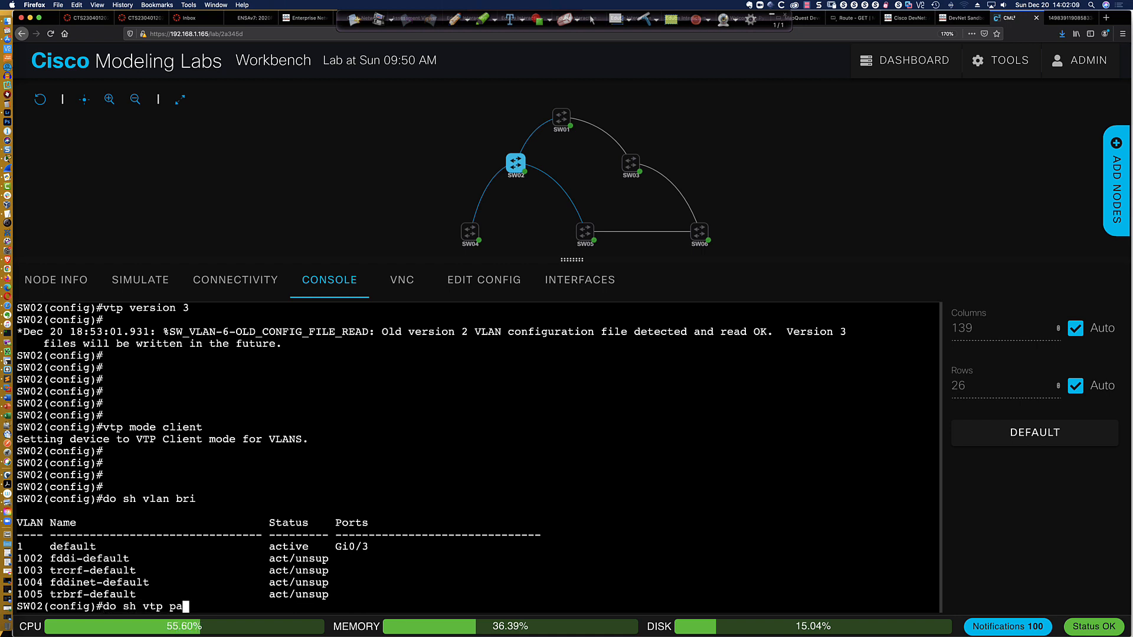
{"action": "type", "text": "ss"}
{"action": "key", "text": "Return"}
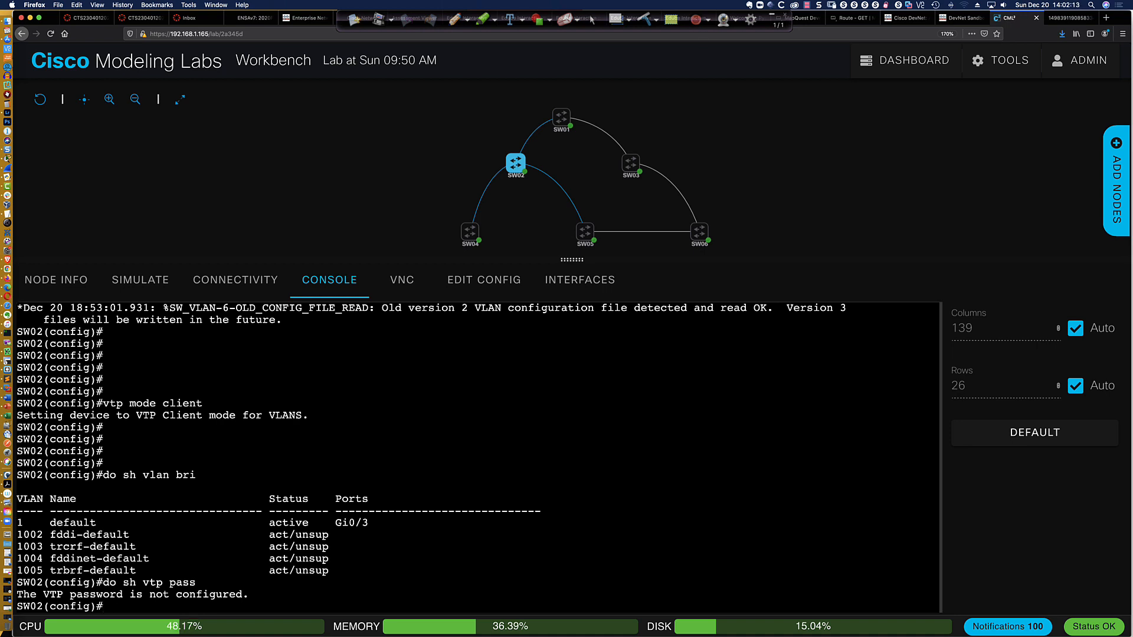
Set the VTP password on SW02, using the hidden option
{"action": "type", "text": "vtp pass"}
{"action": "key", "text": "Tab"}
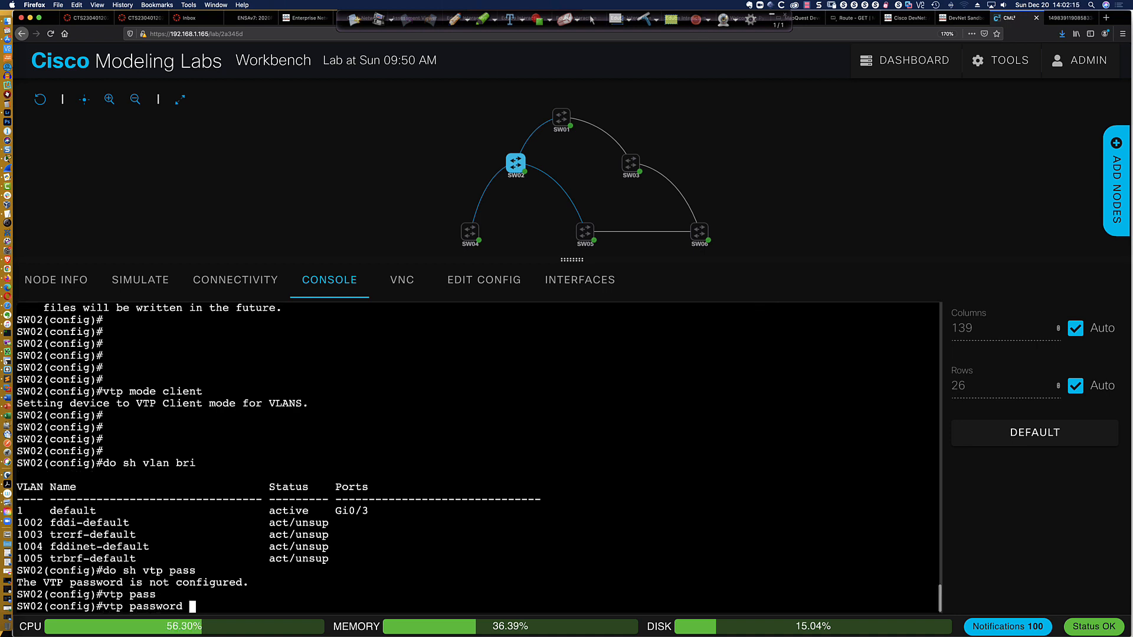
{"action": "type", "text": "abc123 hi"}
{"action": "key", "text": "Tab"}
{"action": "key", "text": "Return"}
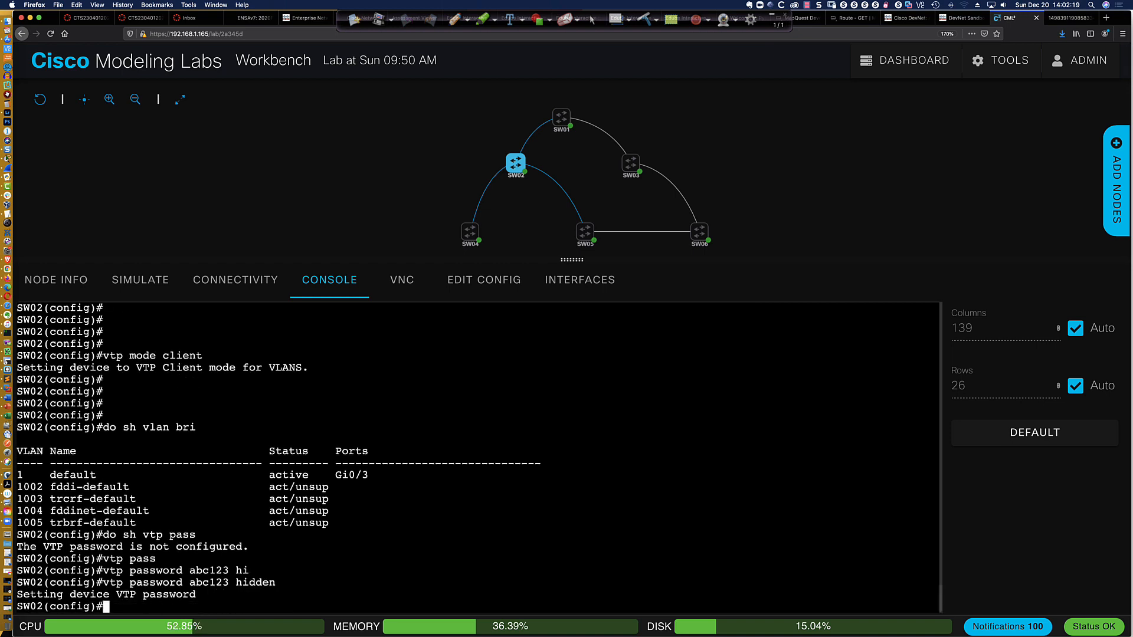
{"action": "key", "text": "Return"}
{"action": "key", "text": "Return"}
{"action": "key", "text": "Return"}
Display SW02's VTP password entry again and list its VLANs in brief form
{"action": "key", "text": "Up"}
{"action": "key", "text": "Up"}
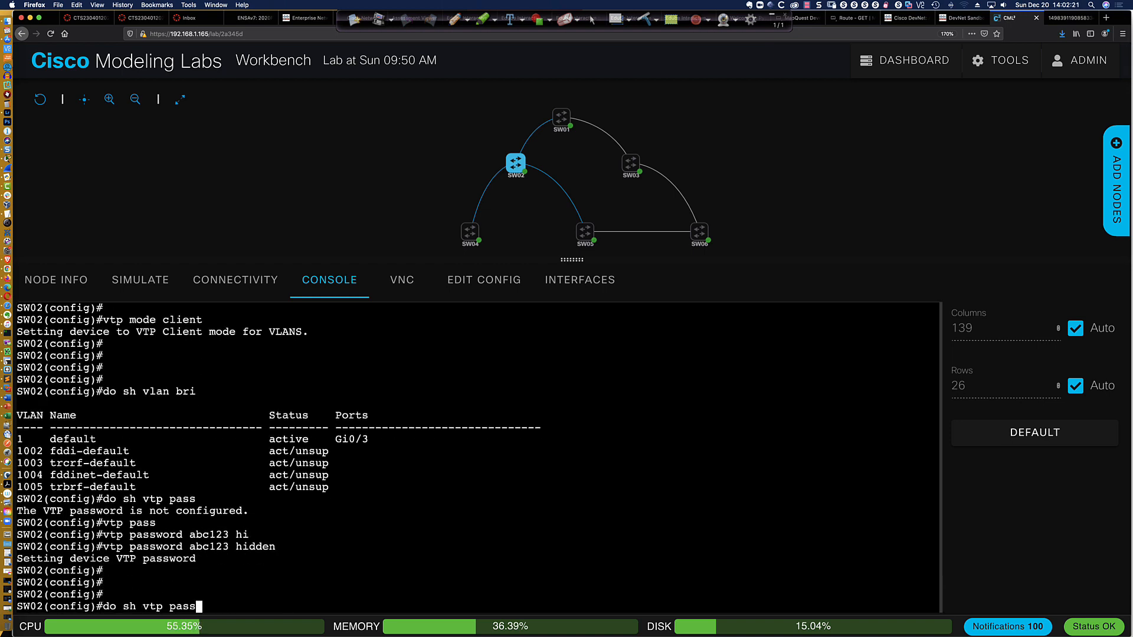
{"action": "key", "text": "Return"}
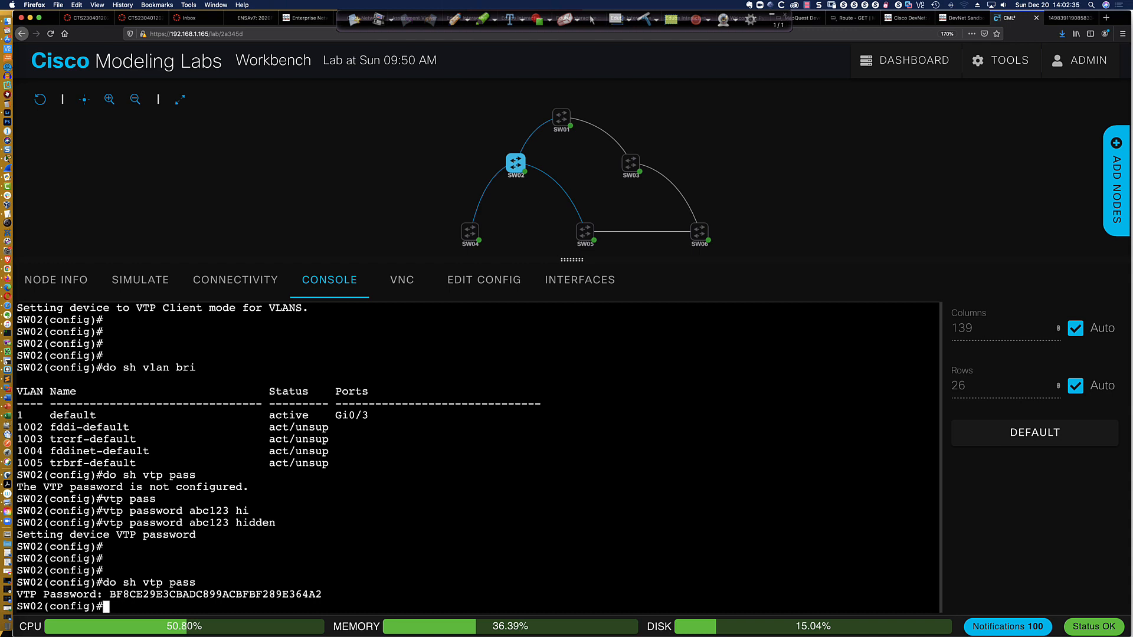
{"action": "type", "text": "do sh vlan bri"}
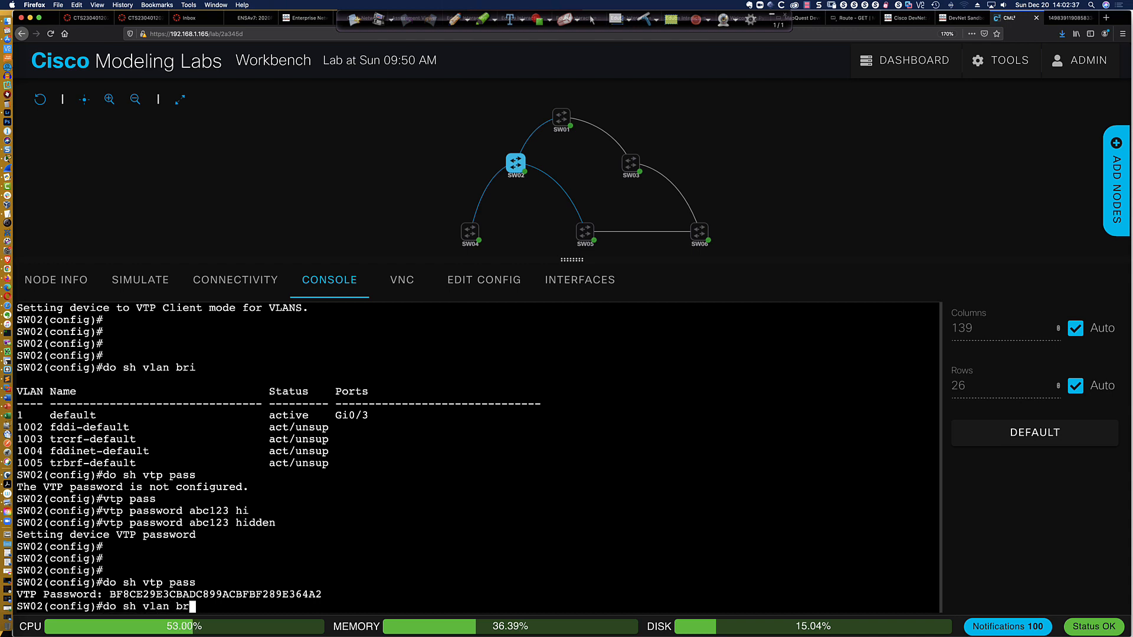
{"action": "key", "text": "Return"}
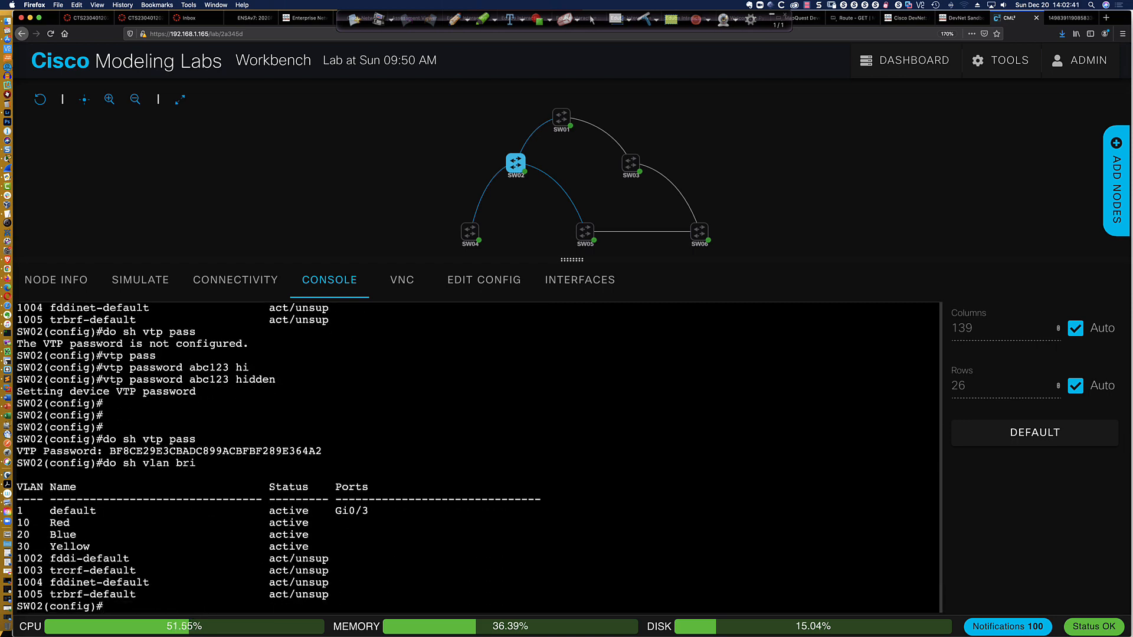
Leave configuration mode on SW02 and return to the privileged prompt
{"action": "type", "text": "end"}
{"action": "key", "text": "Return"}
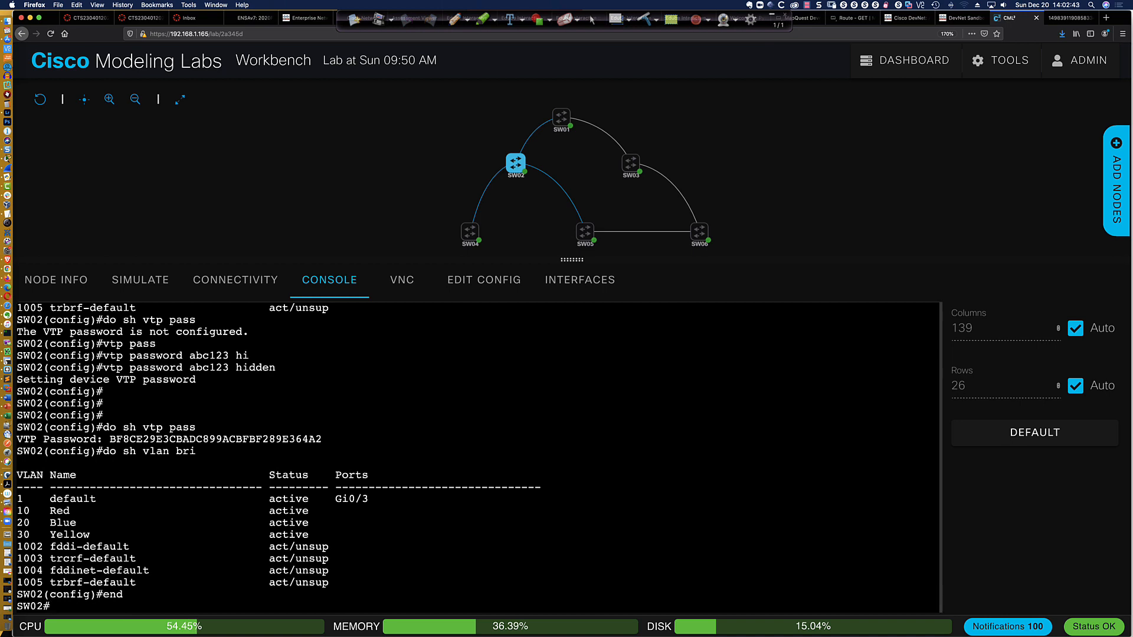
{"action": "key", "text": "Return"}
{"action": "key", "text": "Return"}
{"action": "key", "text": "Return"}
{"action": "key", "text": "Return"}
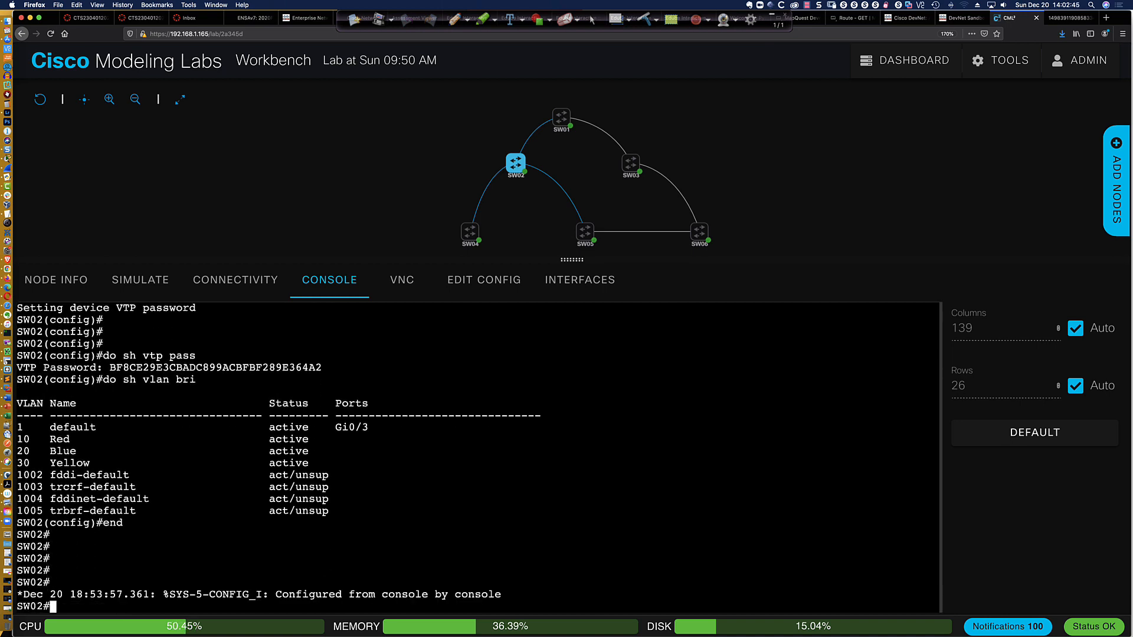
{"action": "key", "text": "Return"}
{"action": "key", "text": "Return"}
{"action": "key", "text": "Return"}
{"action": "key", "text": "Return"}
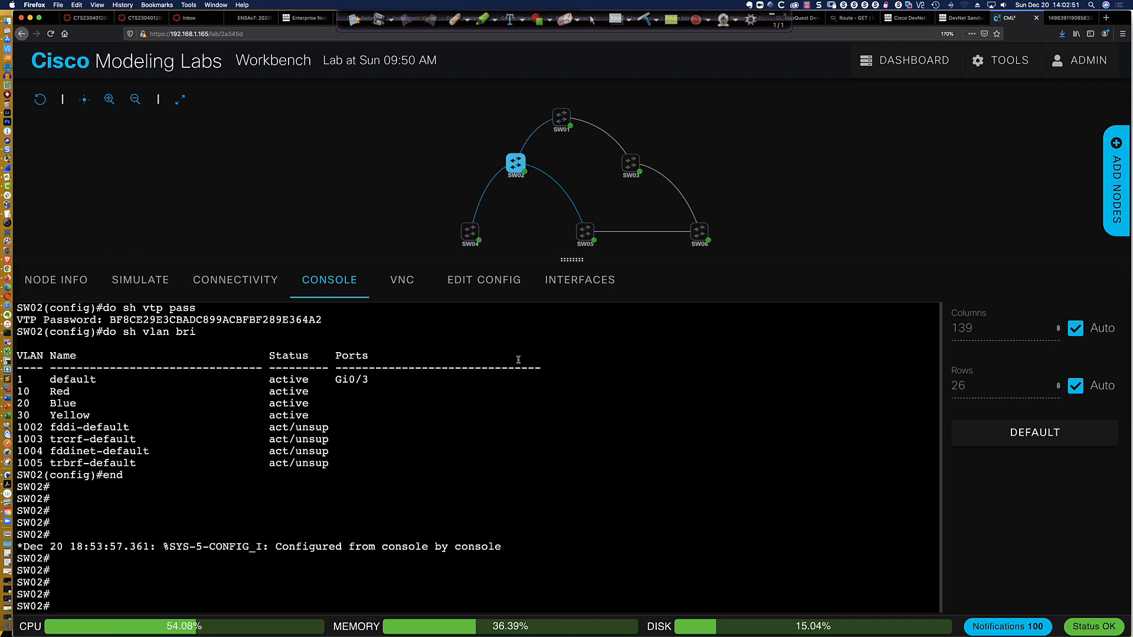
Switch back to SW01's console and enter global configuration mode
{"action": "mouse_move", "coordinate": [567, 121]}
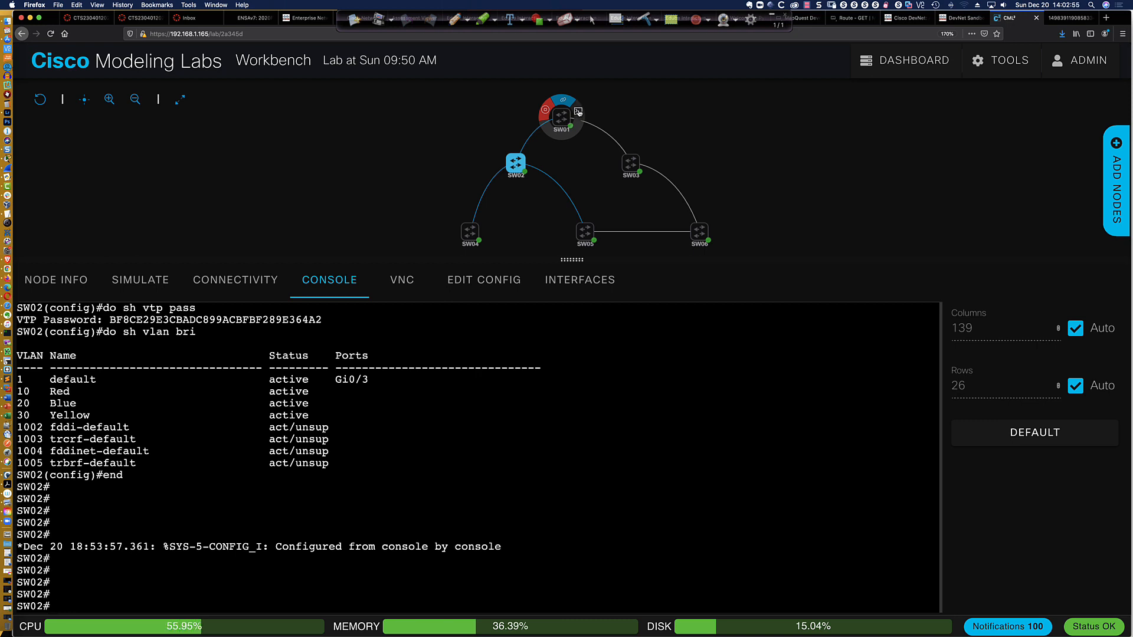
{"action": "left_click", "coordinate": [577, 111]}
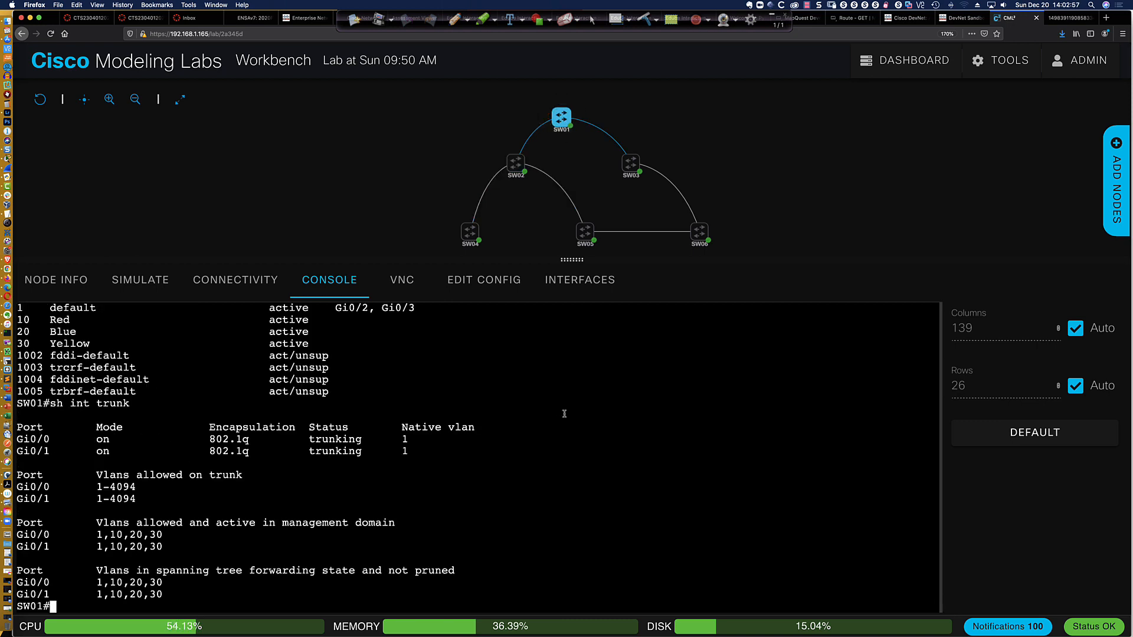
{"action": "key", "text": "Return"}
{"action": "key", "text": "Return"}
{"action": "key", "text": "Return"}
{"action": "type", "text": "conf t"}
{"action": "key", "text": "Return"}
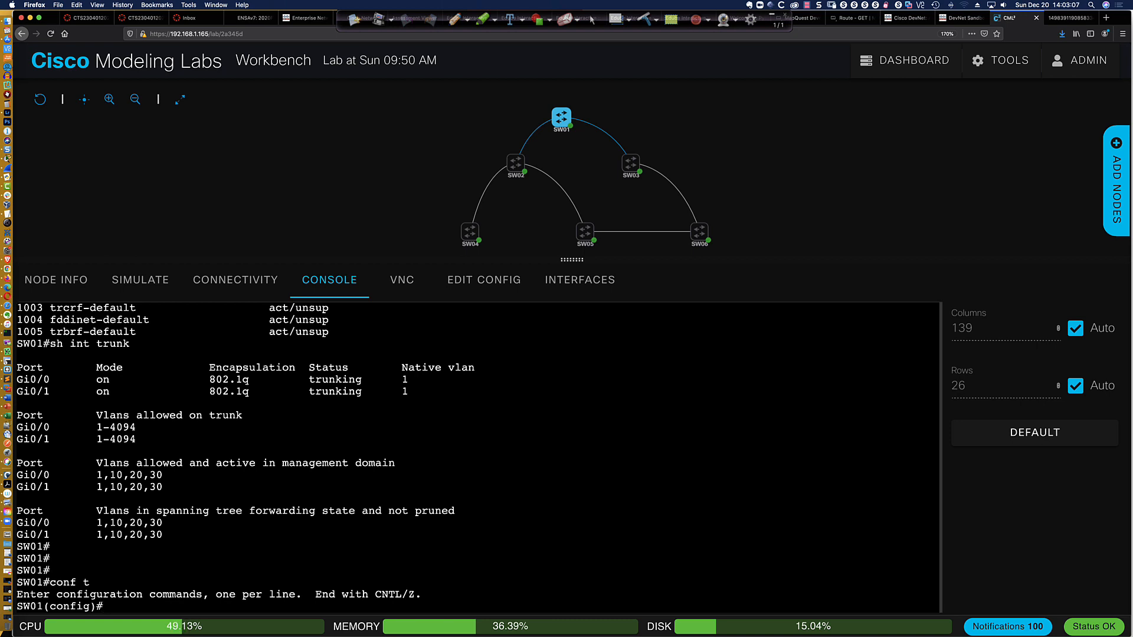
Try to create extended-range VLAN 3333 on SW01
{"action": "type", "text": "vlan 3333"}
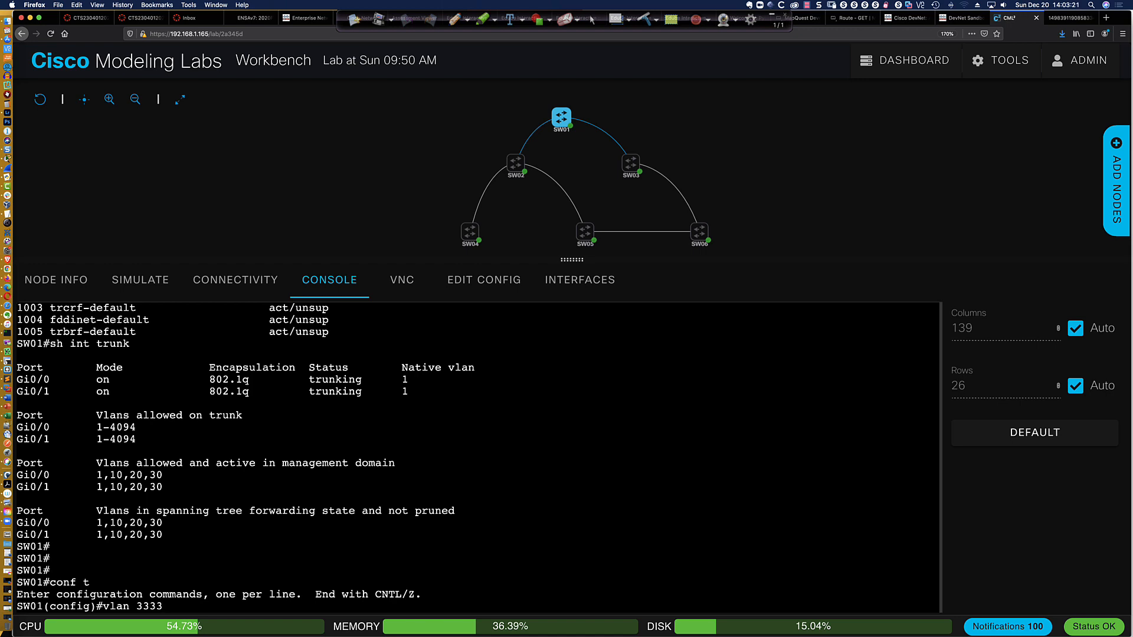
{"action": "key", "text": "Return"}
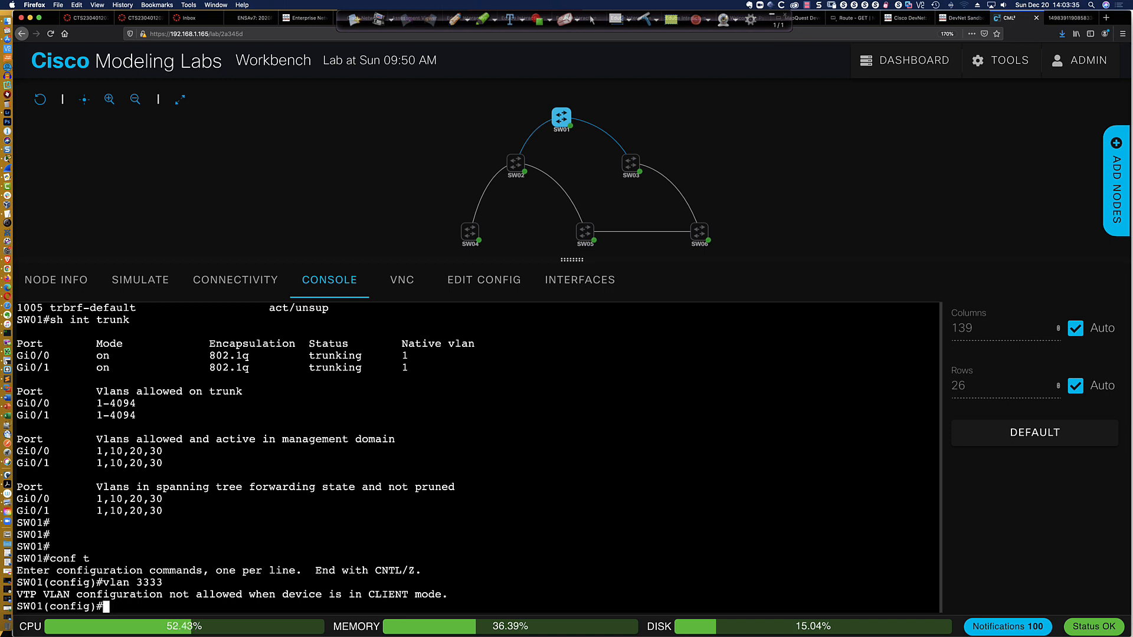
Display SW01's full VTP status and examine the operating mode of the VLAN feature
{"action": "type", "text": "do sh vtp status"}
{"action": "key", "text": "Return"}
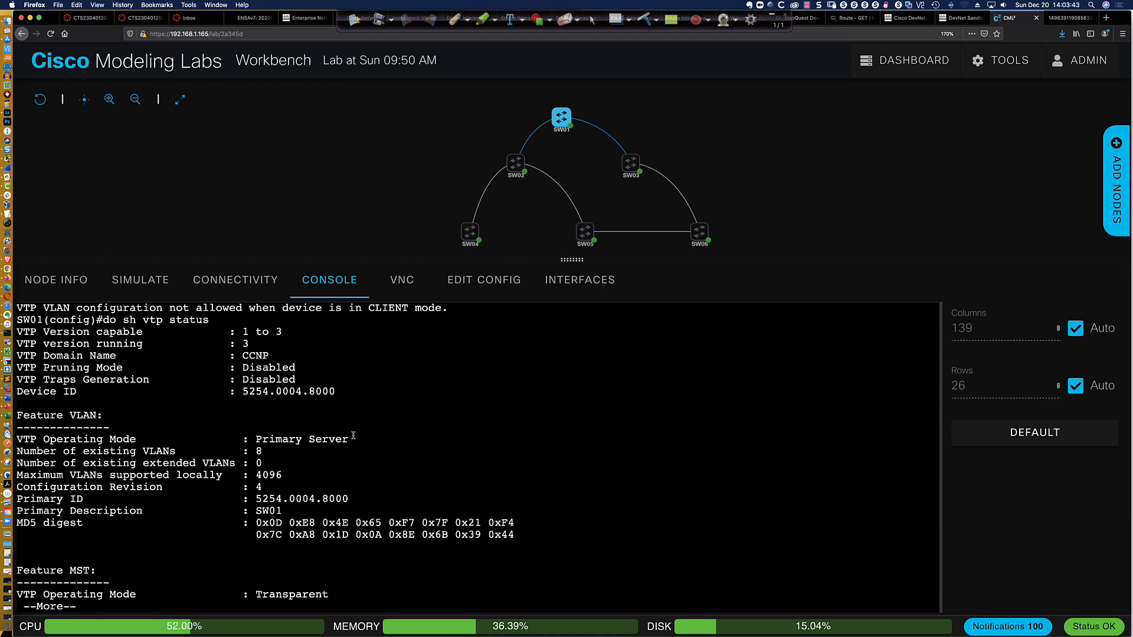
{"action": "left_click_drag", "start_coordinate": [355, 439], "coordinate": [298, 439]}
{"action": "left_click", "coordinate": [454, 449]}
{"action": "key", "text": "space"}
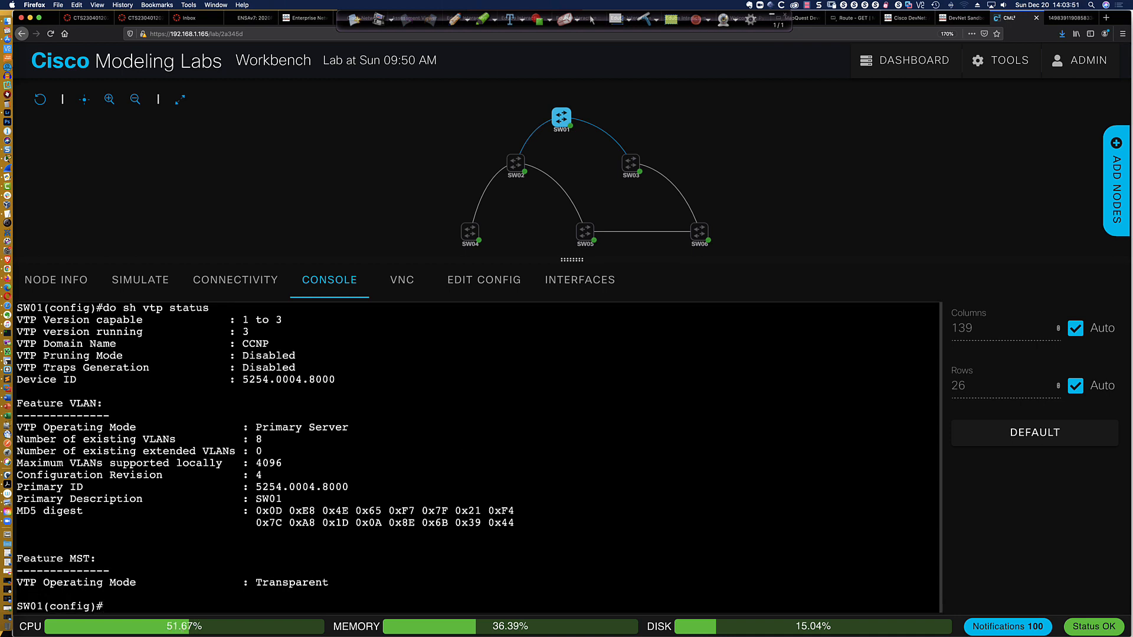
Display SW01's full VTP status once more from configuration mode and check the VLAN feature's operating mode
{"action": "key", "text": "Return"}
{"action": "key", "text": "Return"}
{"action": "key", "text": "Return"}
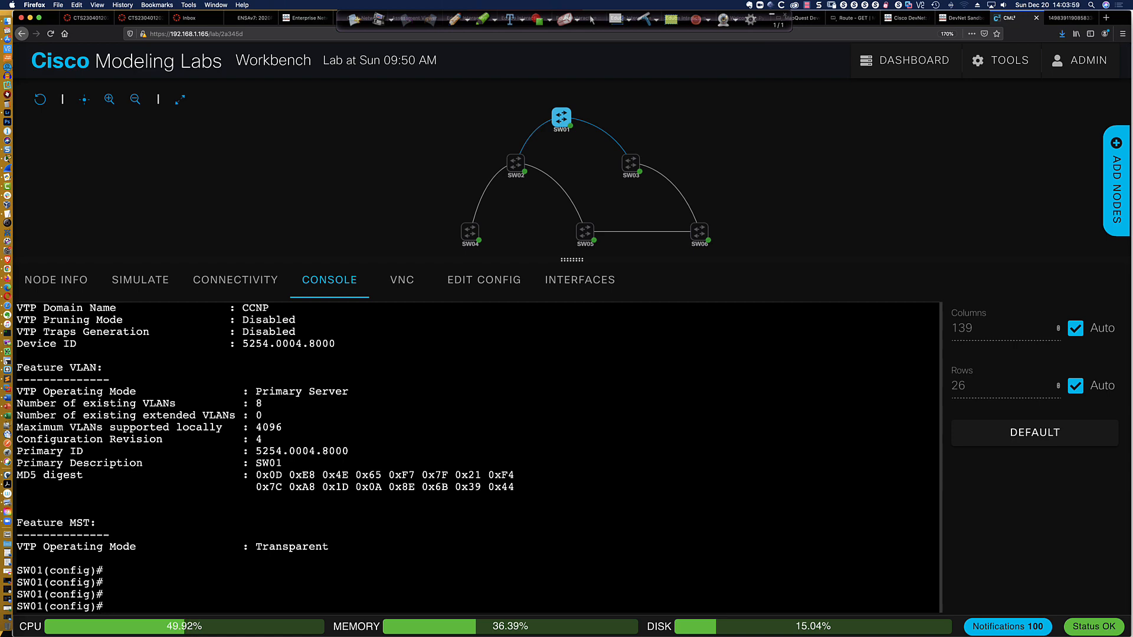
{"action": "type", "text": "do sh vtp status"}
{"action": "key", "text": "Return"}
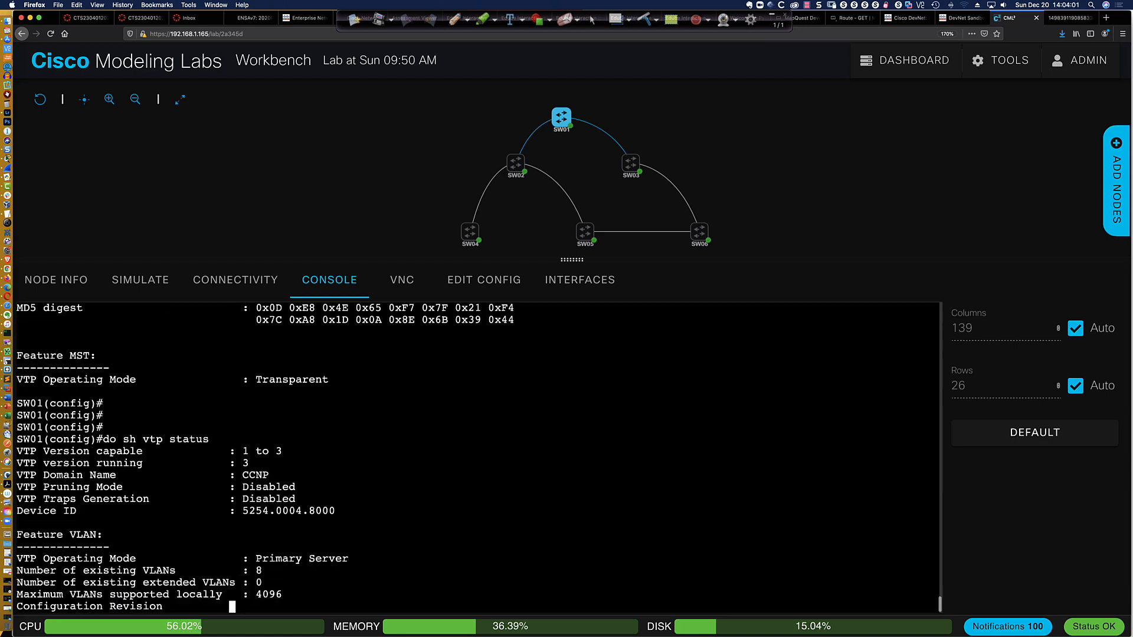
{"action": "key", "text": "space"}
Try again to create VLAN 3333, then leave configuration mode and try to promote SW01 to VTP primary server
{"action": "type", "text": "vlan 3333"}
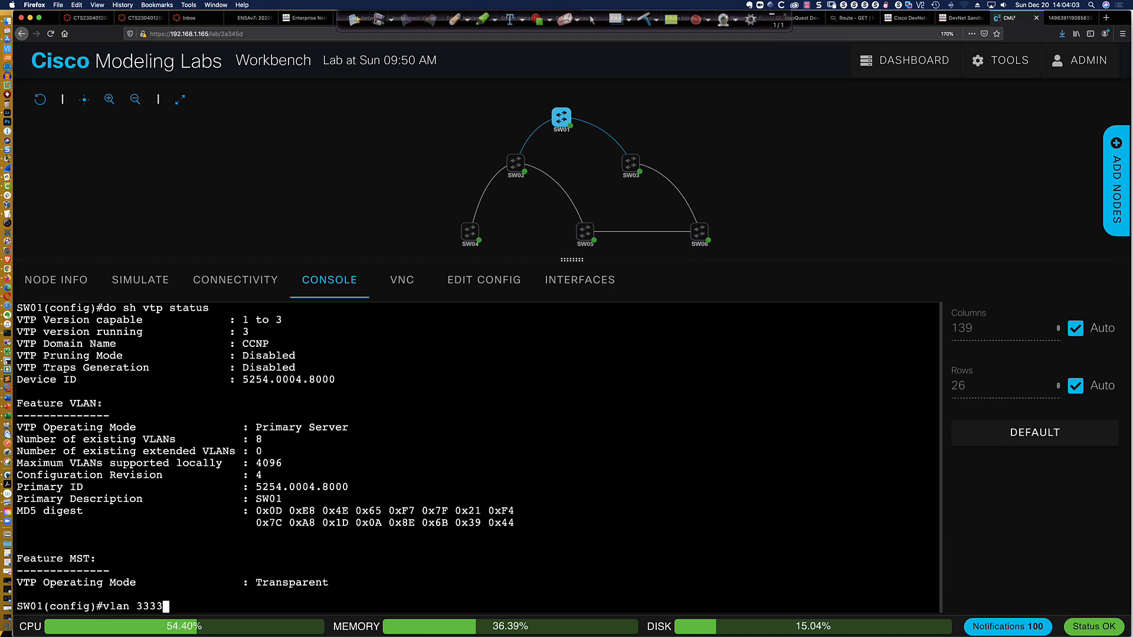
{"action": "key", "text": "Return"}
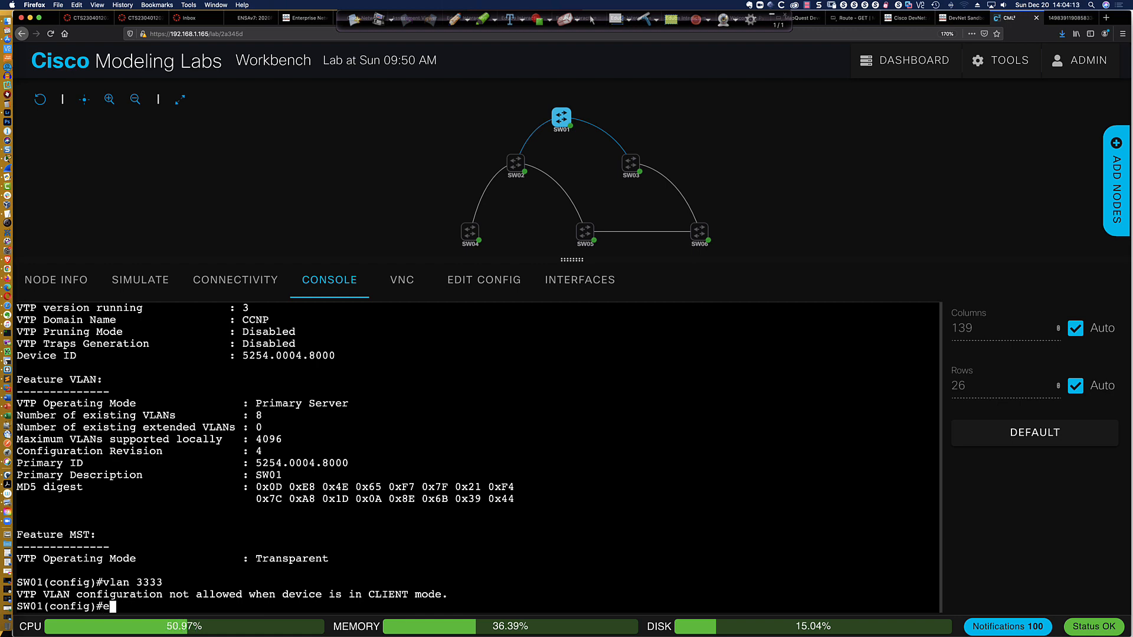
{"action": "type", "text": "exit"}
{"action": "key", "text": "Return"}
{"action": "type", "text": "vtp prim"}
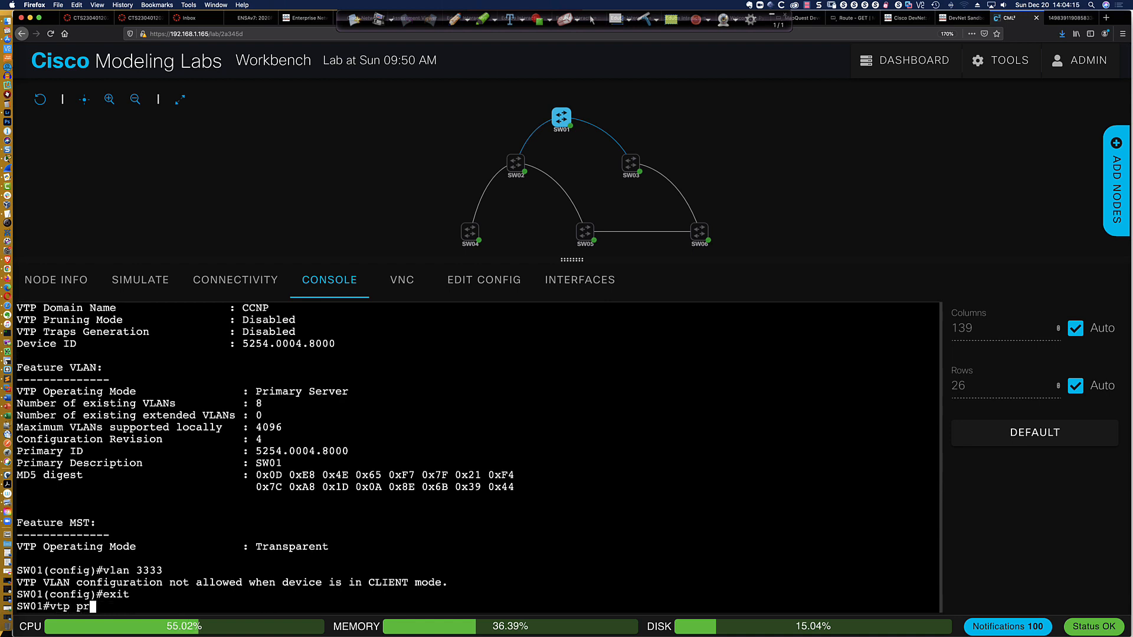
{"action": "key", "text": "Return"}
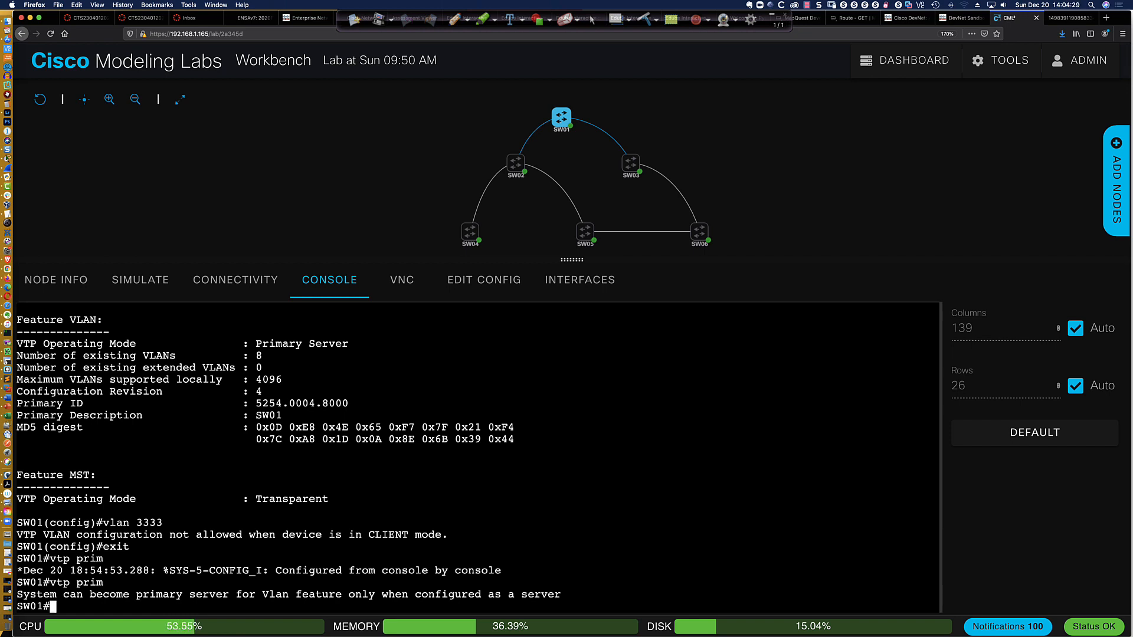
Enter global configuration mode on SW01 and set its VTP mode to server
{"action": "type", "text": "conf t"}
{"action": "key", "text": "Return"}
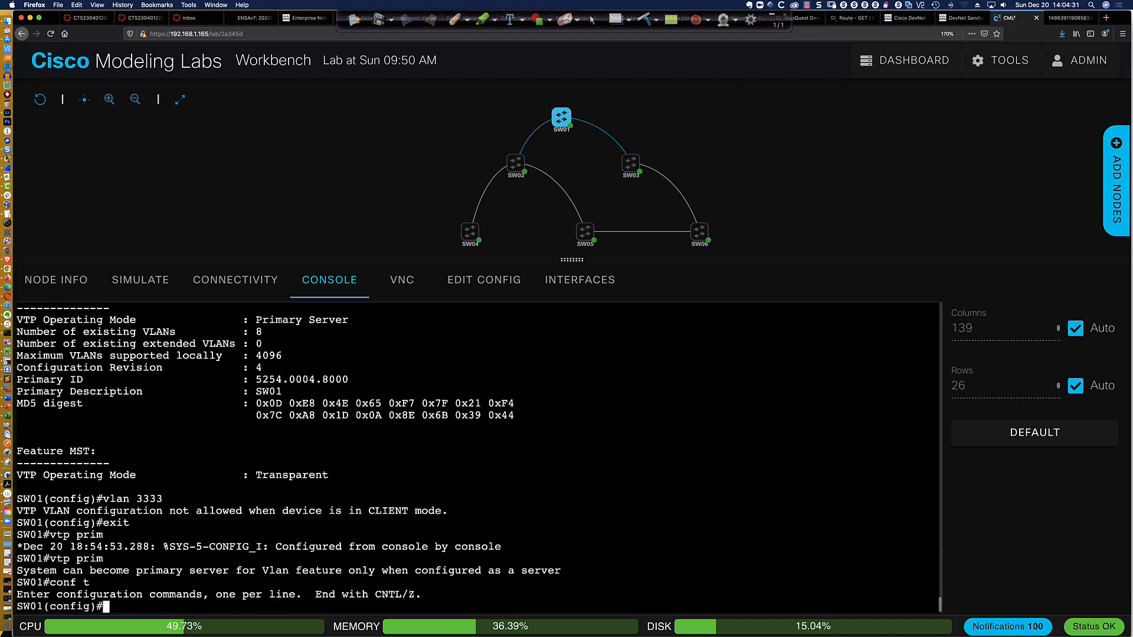
{"action": "type", "text": "vtp serv"}
{"action": "key", "text": "Tab"}
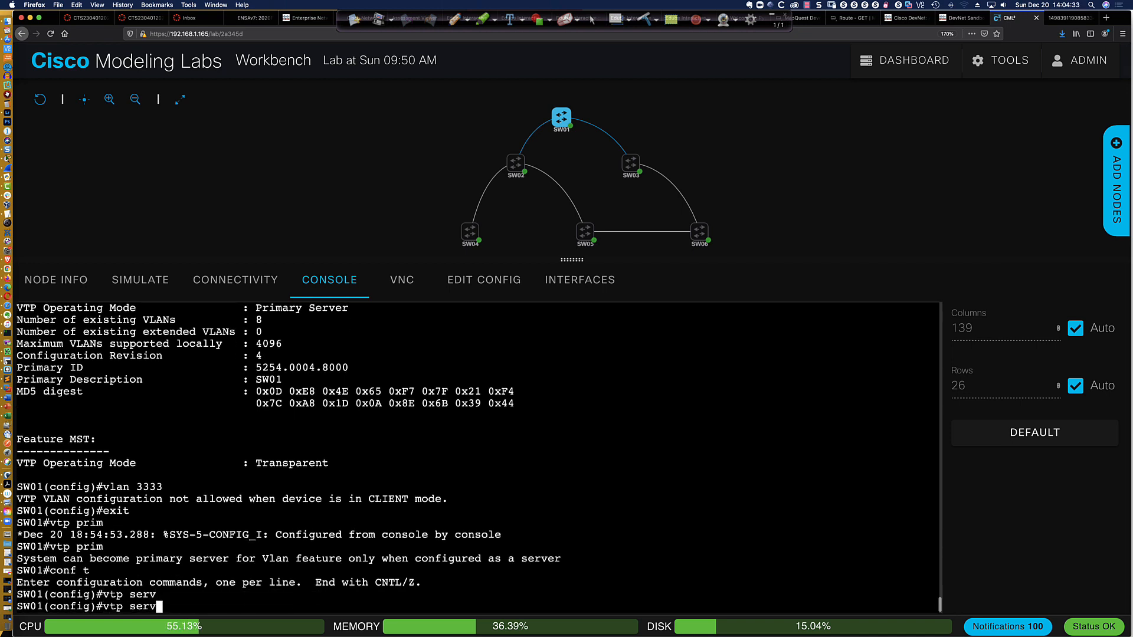
{"action": "key", "text": "BackSpace"}
{"action": "key", "text": "BackSpace"}
{"action": "key", "text": "BackSpace"}
{"action": "key", "text": "BackSpace"}
{"action": "type", "text": "mode ser"}
{"action": "key", "text": "Return"}
{"action": "key", "text": "Return"}
{"action": "key", "text": "Return"}
{"action": "key", "text": "Return"}
{"action": "key", "text": "Return"}
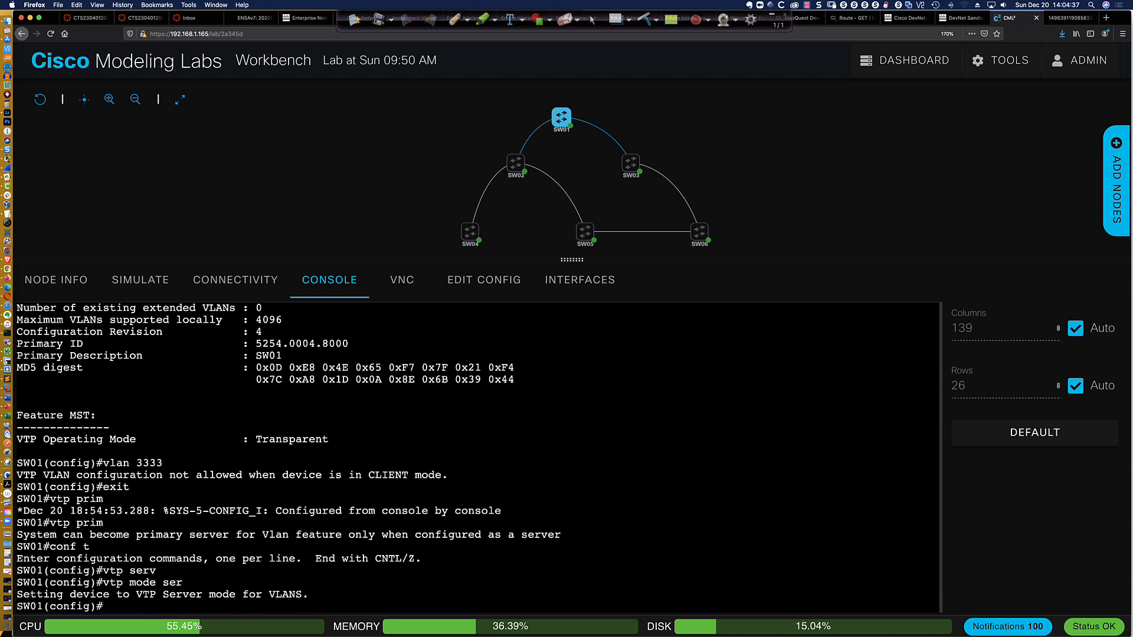
{"action": "key", "text": "Return"}
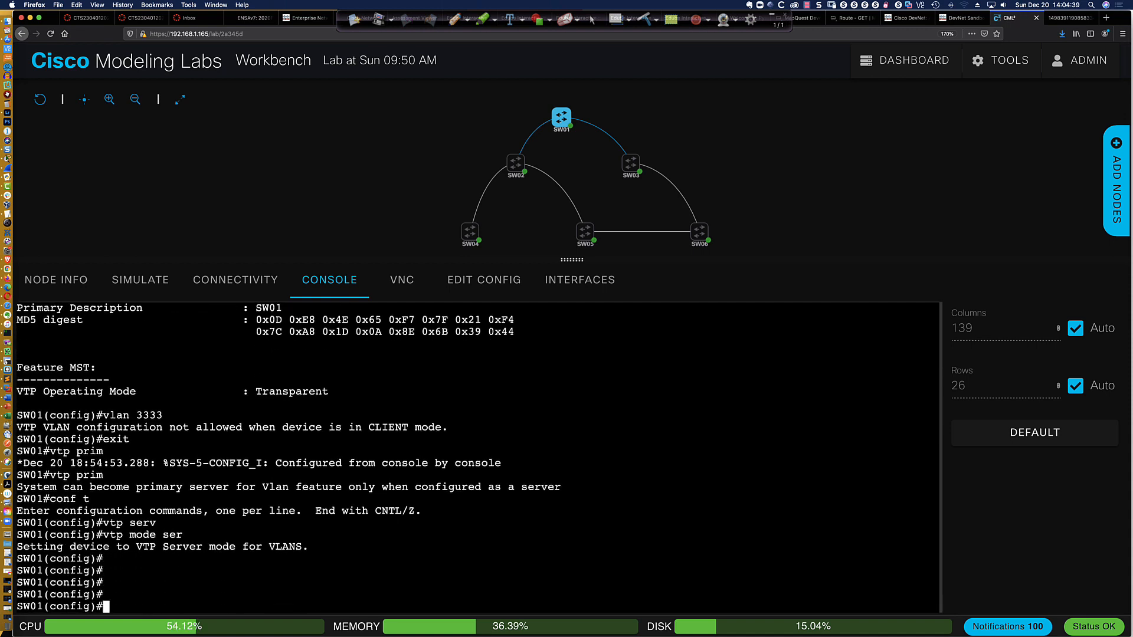
Try creating VLAN 3333 with SW01 in server mode, and return to the privileged prompt
{"action": "type", "text": "vlan 3333"}
{"action": "key", "text": "Return"}
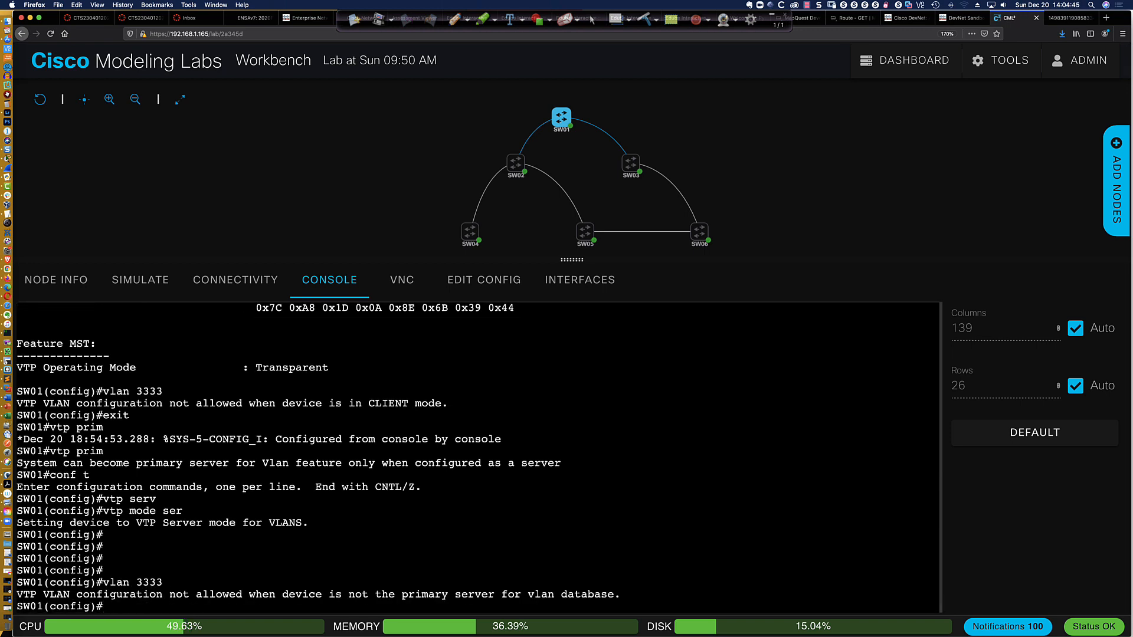
{"action": "type", "text": "exit"}
{"action": "key", "text": "Return"}
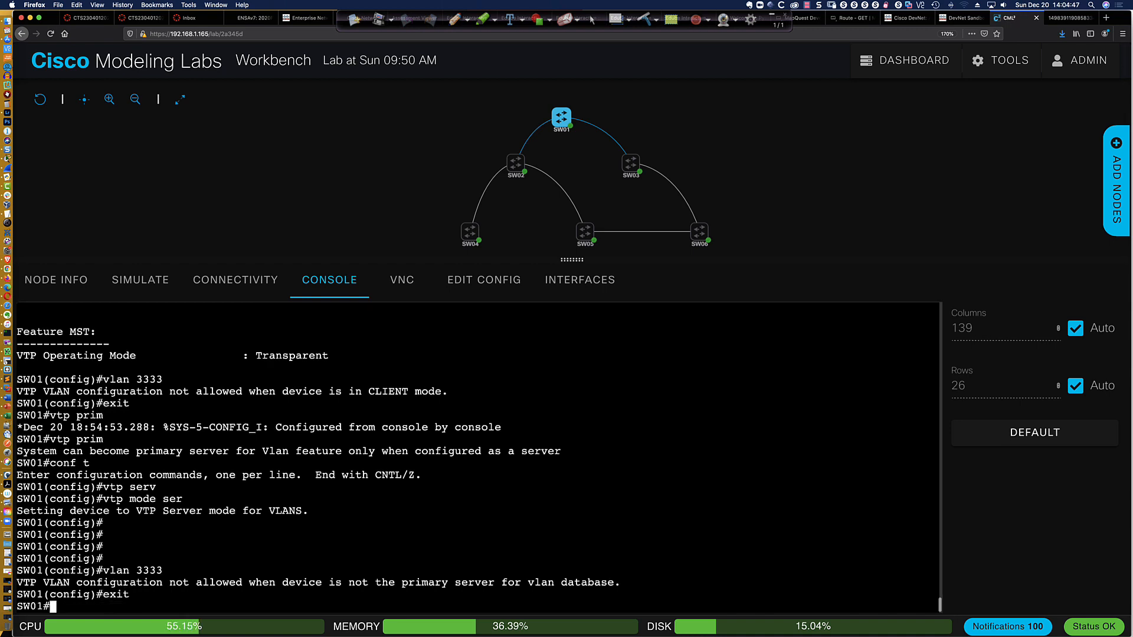
Promote SW01 to VTP primary server, supplying the VTP password and confirming the takeover
{"action": "type", "text": "vtp primary"}
{"action": "key", "text": "Return"}
{"action": "key", "text": "Return"}
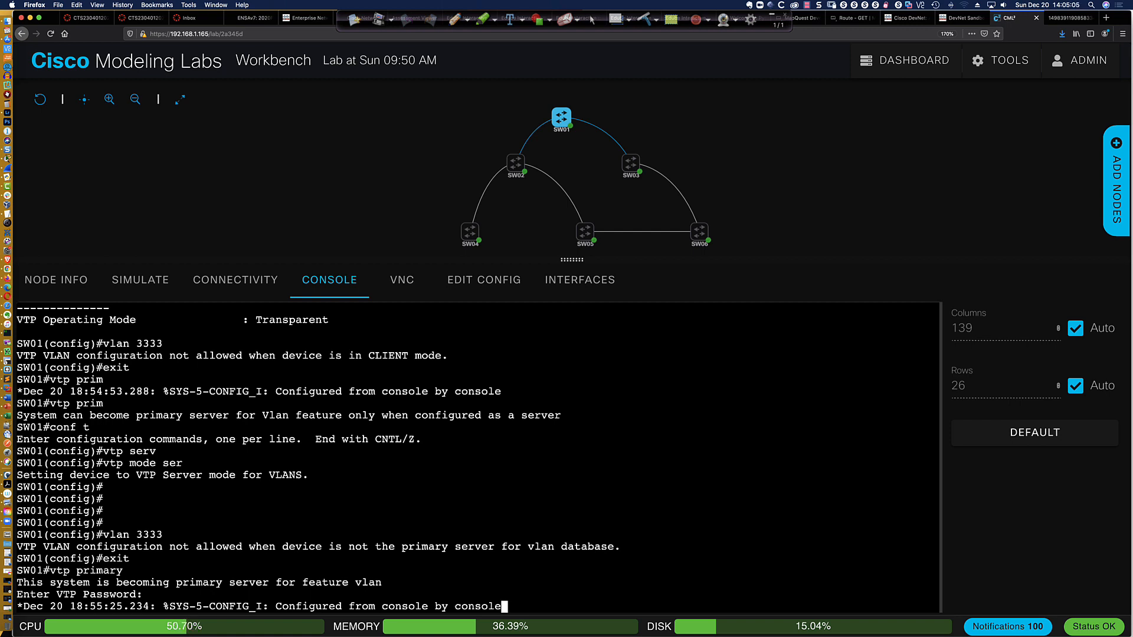
{"action": "key", "text": "Return"}
{"action": "key", "text": "Return"}
{"action": "key", "text": "Return"}
{"action": "key", "text": "Return"}
{"action": "key", "text": "Return"}
{"action": "key", "text": "Return"}
{"action": "key", "text": "Return"}
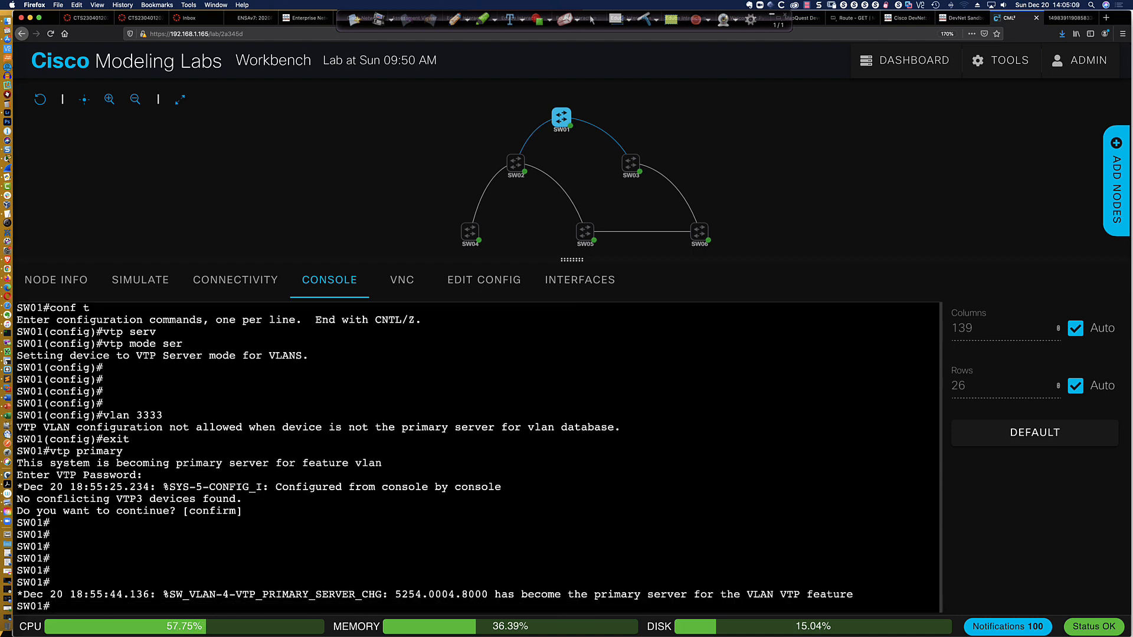
{"action": "key", "text": "Return"}
{"action": "key", "text": "Return"}
{"action": "key", "text": "Return"}
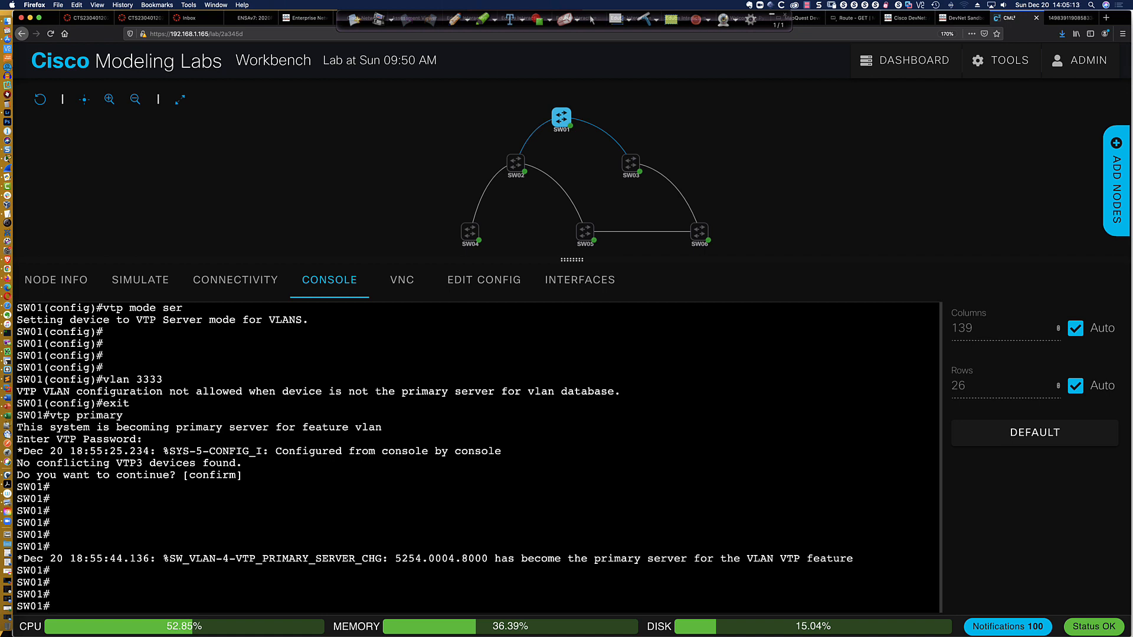
Enter global configuration mode on SW01 and create extended VLAN 3333 named PROD
{"action": "type", "text": "conf t"}
{"action": "key", "text": "Return"}
{"action": "type", "text": "vlan 3"}
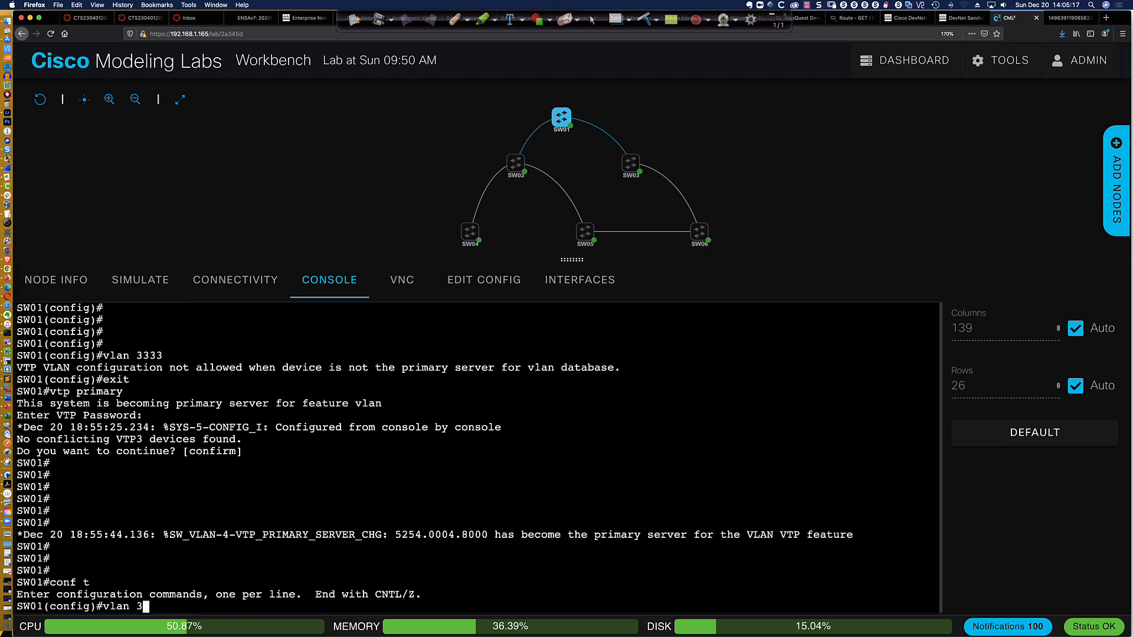
{"action": "type", "text": "333"}
{"action": "key", "text": "Return"}
{"action": "type", "text": "name"}
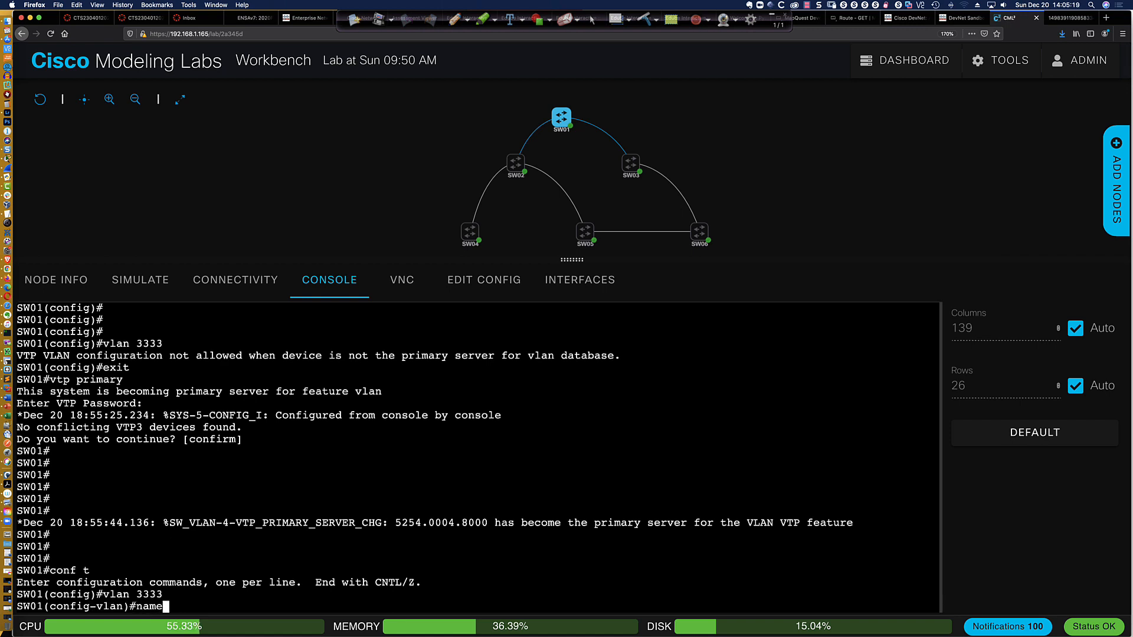
{"action": "type", "text": " PROD"}
{"action": "key", "text": "Return"}
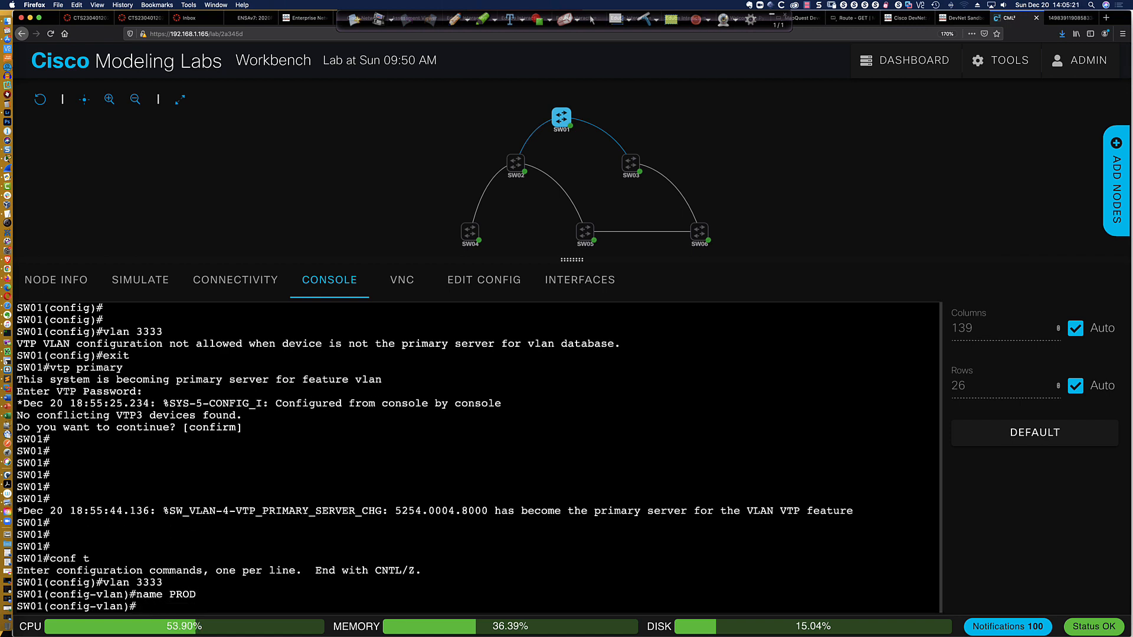
Create extended VLAN 2222 on SW01 and name it DEV
{"action": "type", "text": "vlan 2222"}
{"action": "key", "text": "Return"}
{"action": "type", "text": "name DEV"}
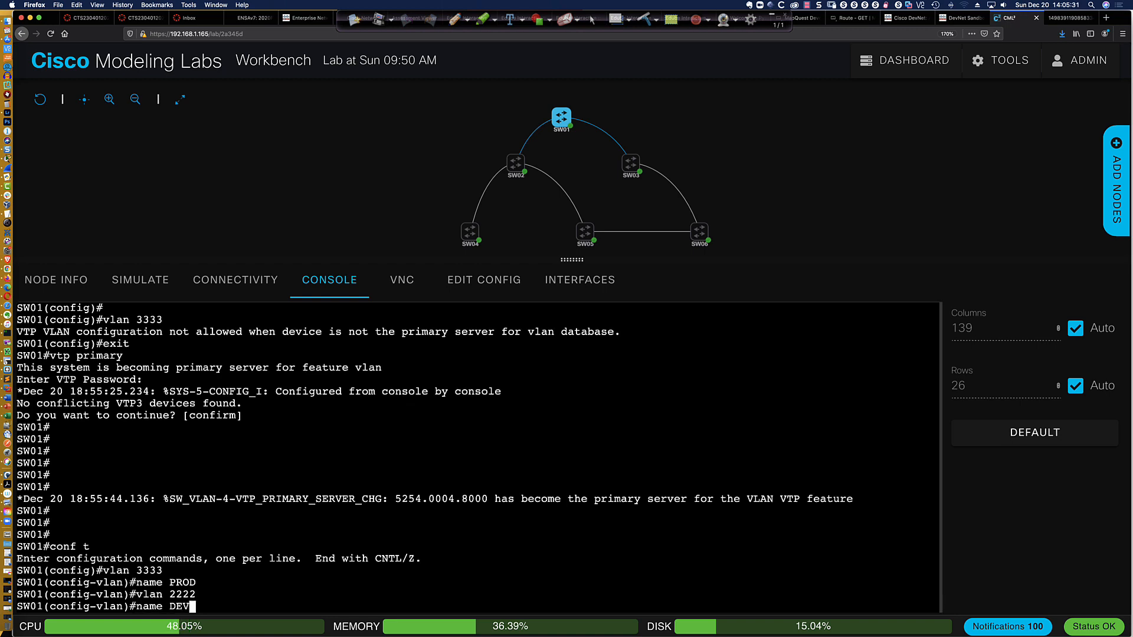
{"action": "key", "text": "Return"}
Create extended VLAN 1111 named HR on SW01 and return to the privileged prompt
{"action": "type", "text": "vlan "}
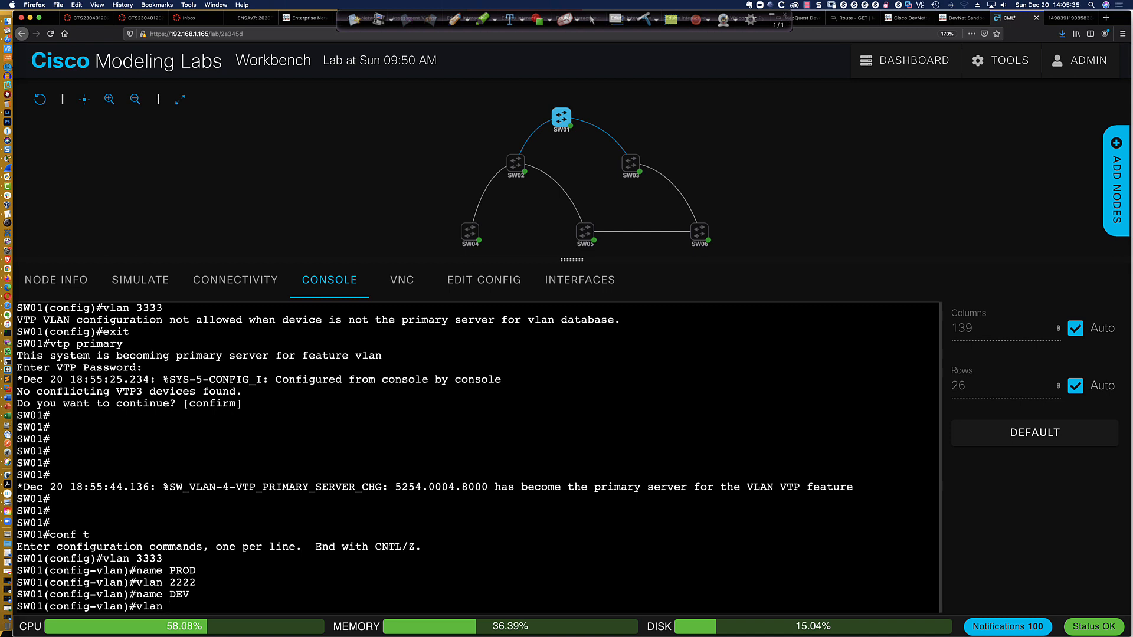
{"action": "type", "text": "1111"}
{"action": "key", "text": "Return"}
{"action": "type", "text": "name "}
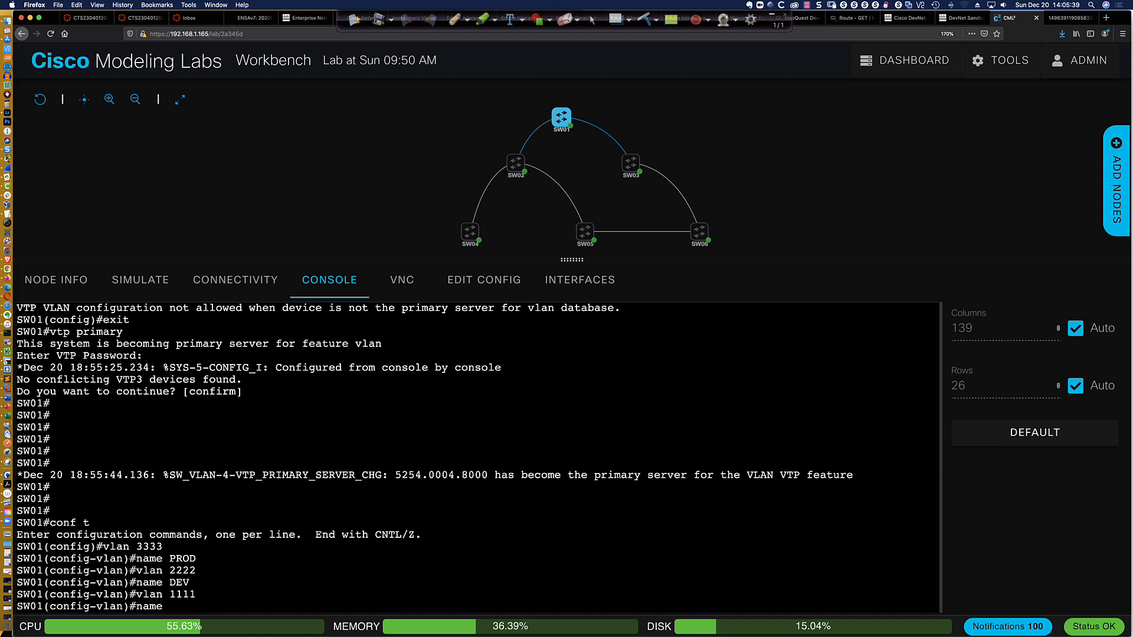
{"action": "type", "text": "HR"}
{"action": "key", "text": "Return"}
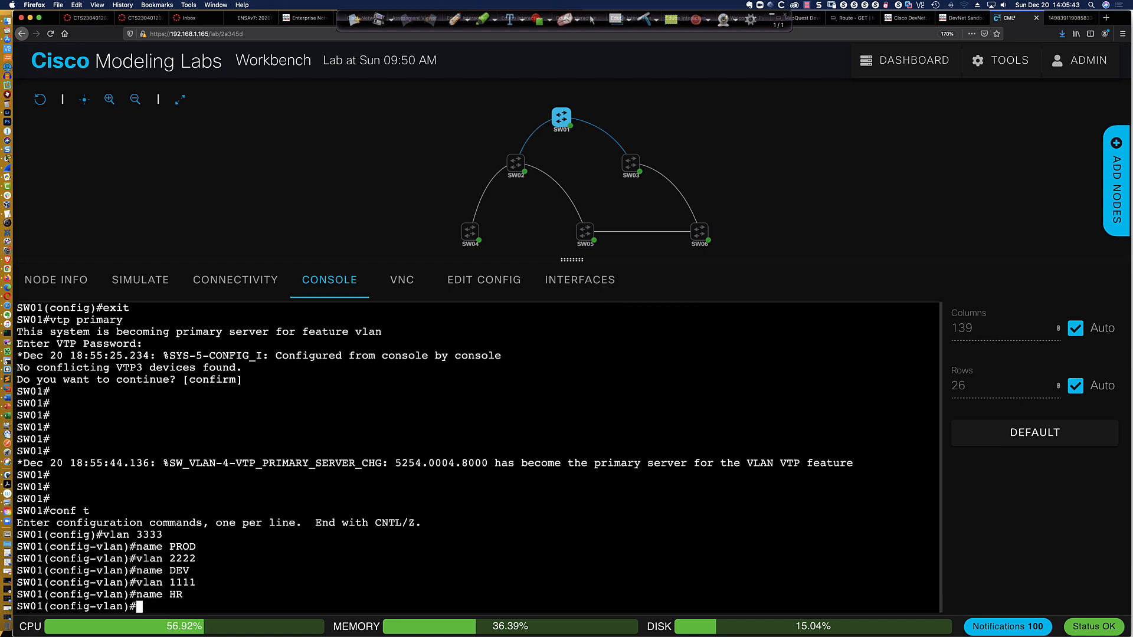
{"action": "type", "text": "end"}
{"action": "key", "text": "Return"}
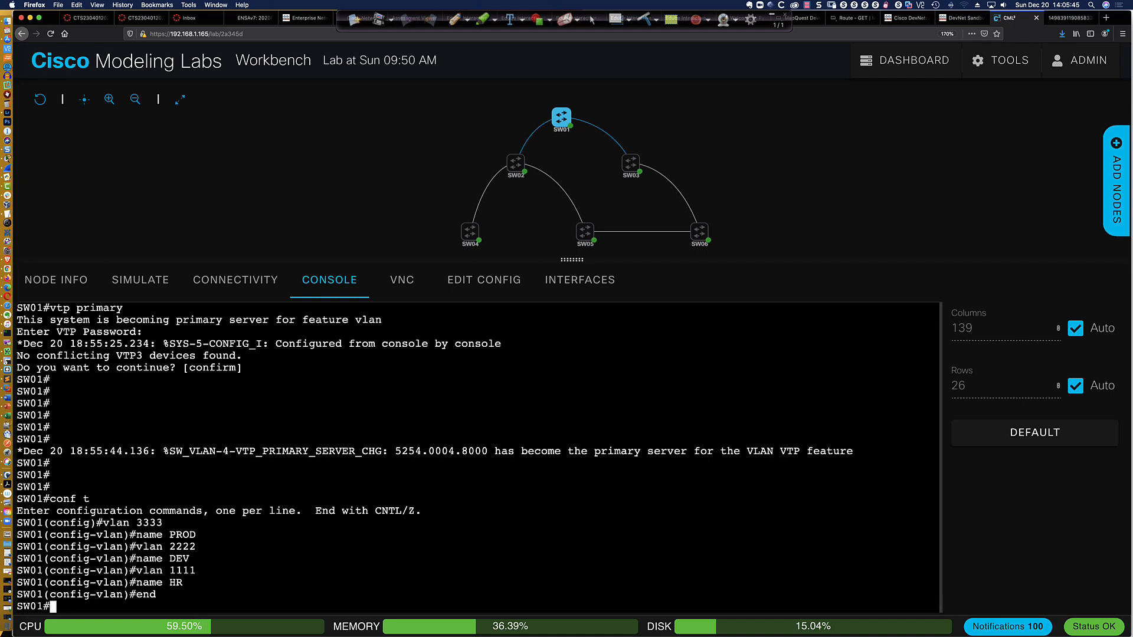
Save SW01's running configuration to memory
{"action": "key", "text": "Return"}
{"action": "key", "text": "Return"}
{"action": "key", "text": "Return"}
{"action": "type", "text": "wri mem"}
{"action": "key", "text": "Return"}
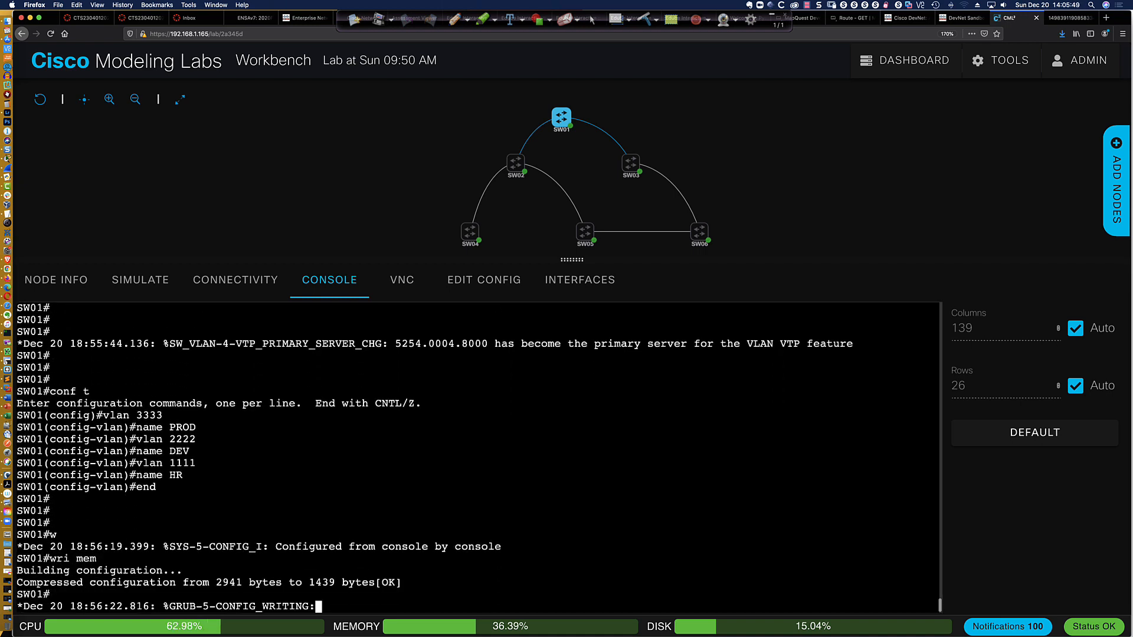
{"action": "key", "text": "Return"}
{"action": "key", "text": "Return"}
{"action": "key", "text": "Return"}
{"action": "key", "text": "Return"}
{"action": "key", "text": "Return"}
{"action": "key", "text": "Return"}
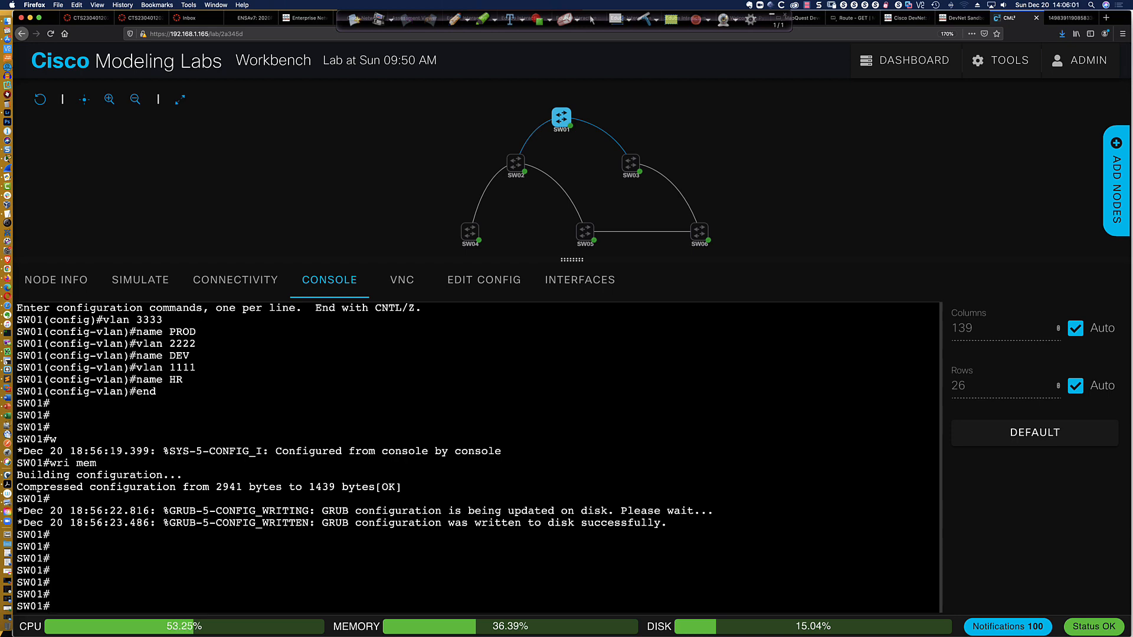
Display SW01's VTP status and brief VLAN list to verify the extended VLANs
{"action": "type", "text": "sh vtp status"}
{"action": "key", "text": "Return"}
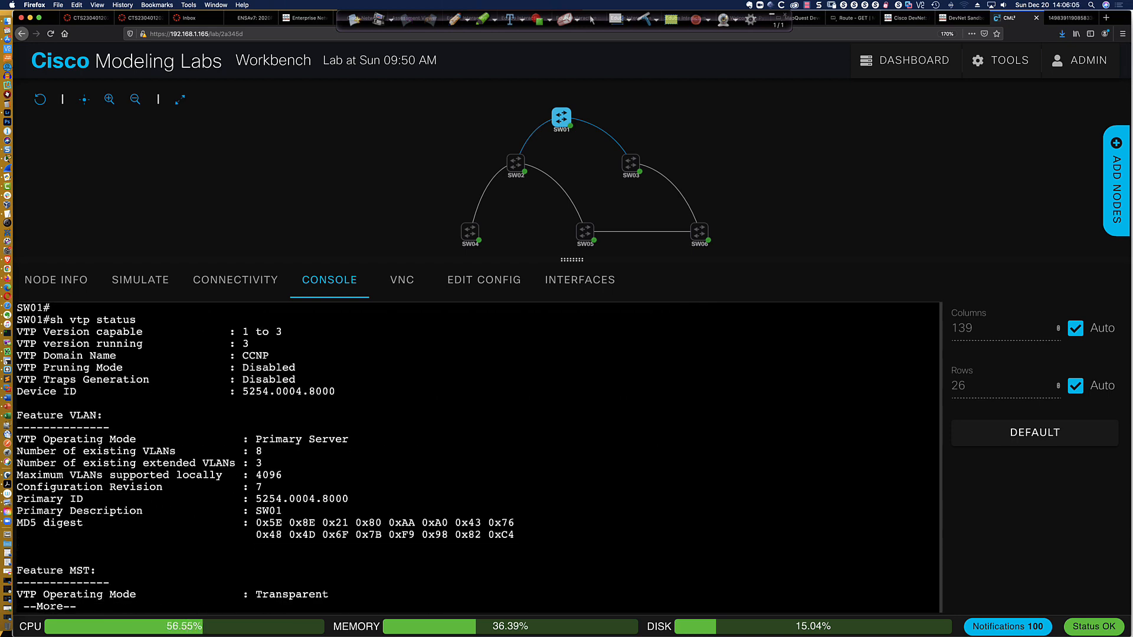
{"action": "key", "text": "space"}
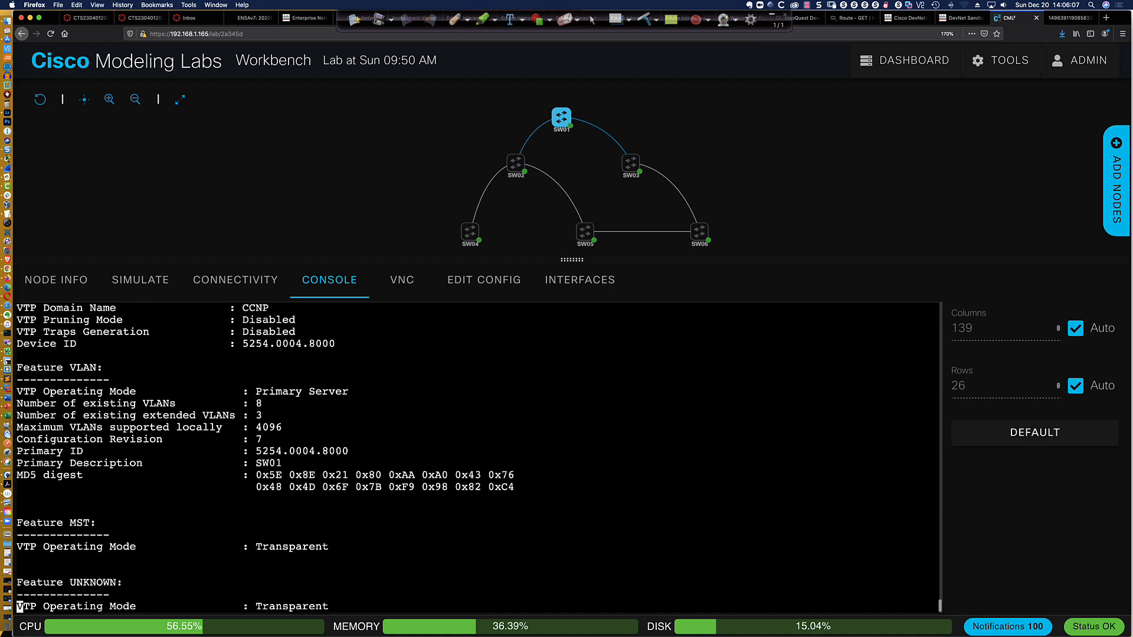
{"action": "type", "text": "sh vlan bri"}
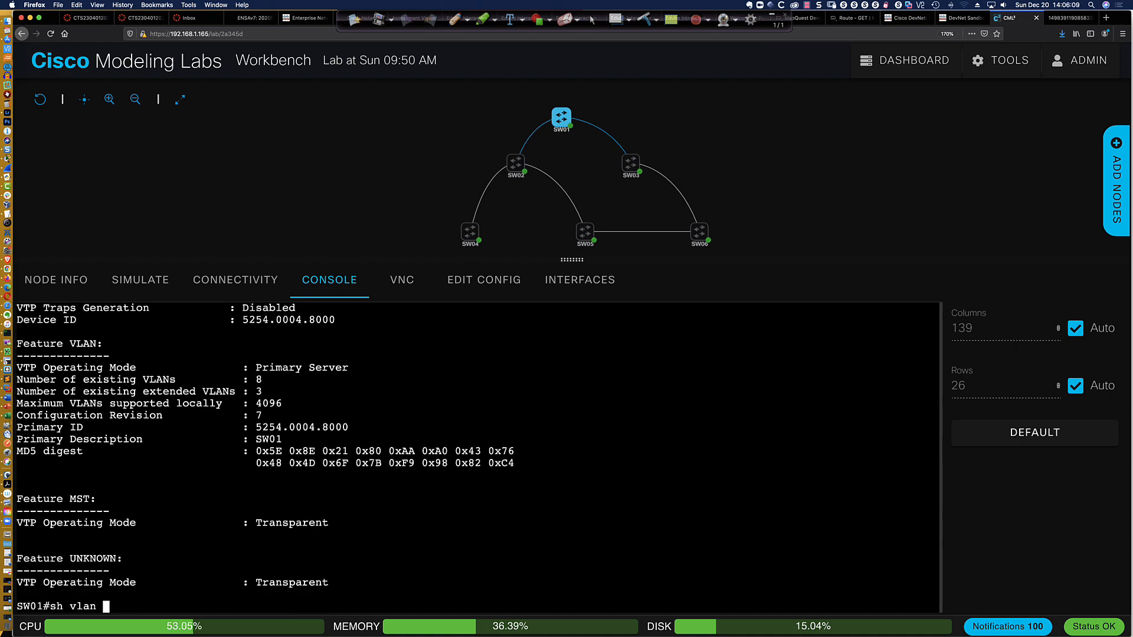
{"action": "key", "text": "Return"}
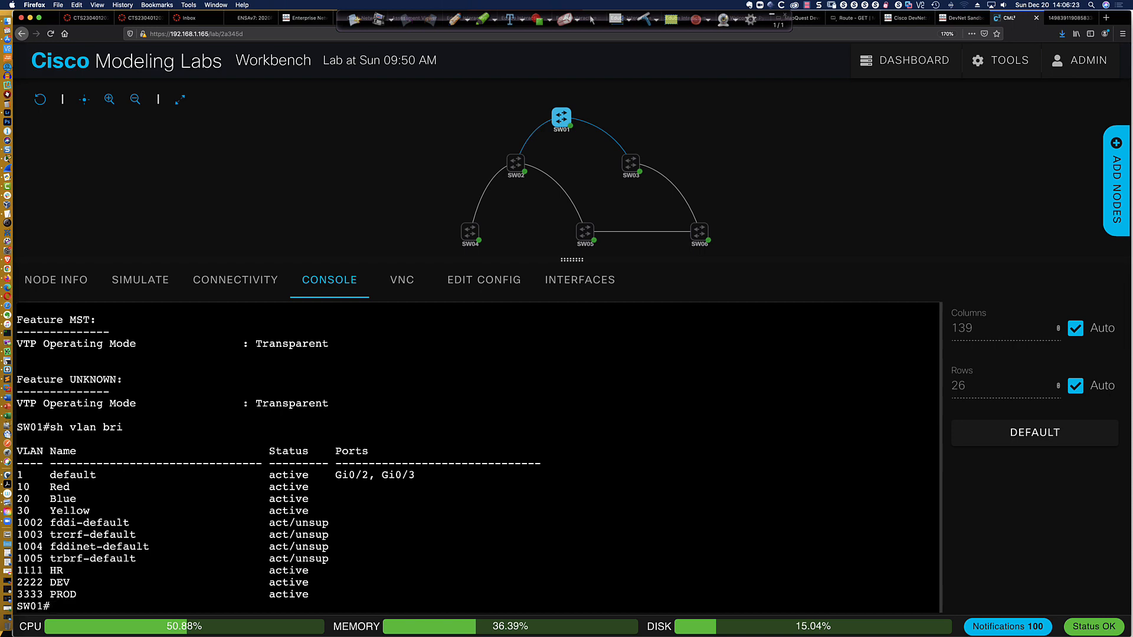
Switch to Cisco Packet Tracer and enter global configuration mode on switch S1
{"action": "key", "text": "super+Tab"}
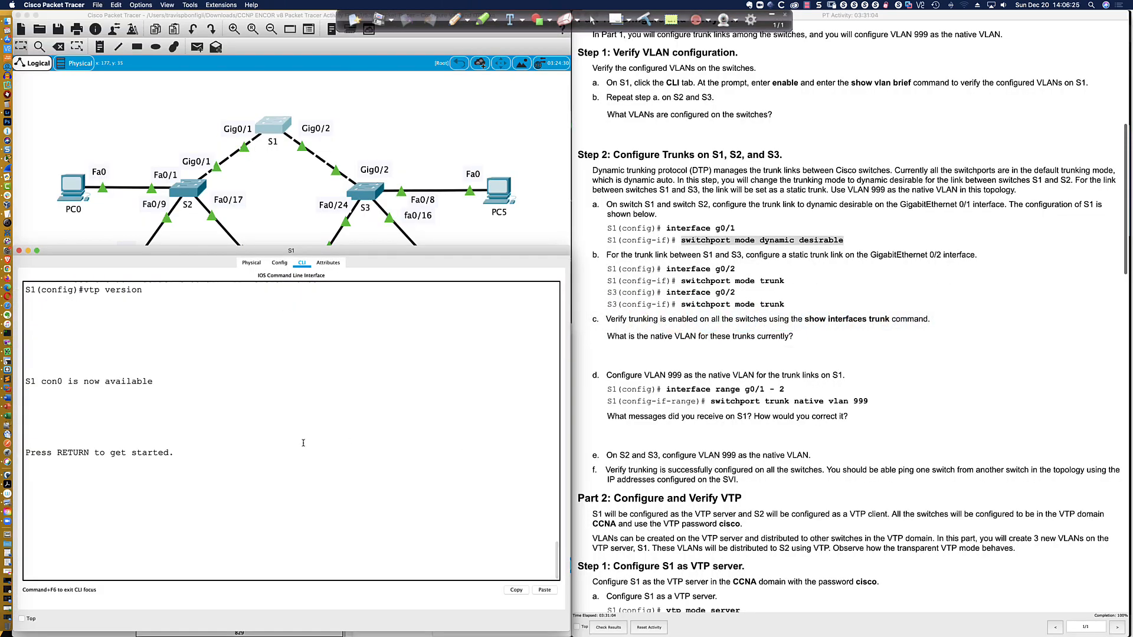
{"action": "key", "text": "Return"}
{"action": "key", "text": "Return"}
{"action": "type", "text": "en"}
{"action": "key", "text": "Return"}
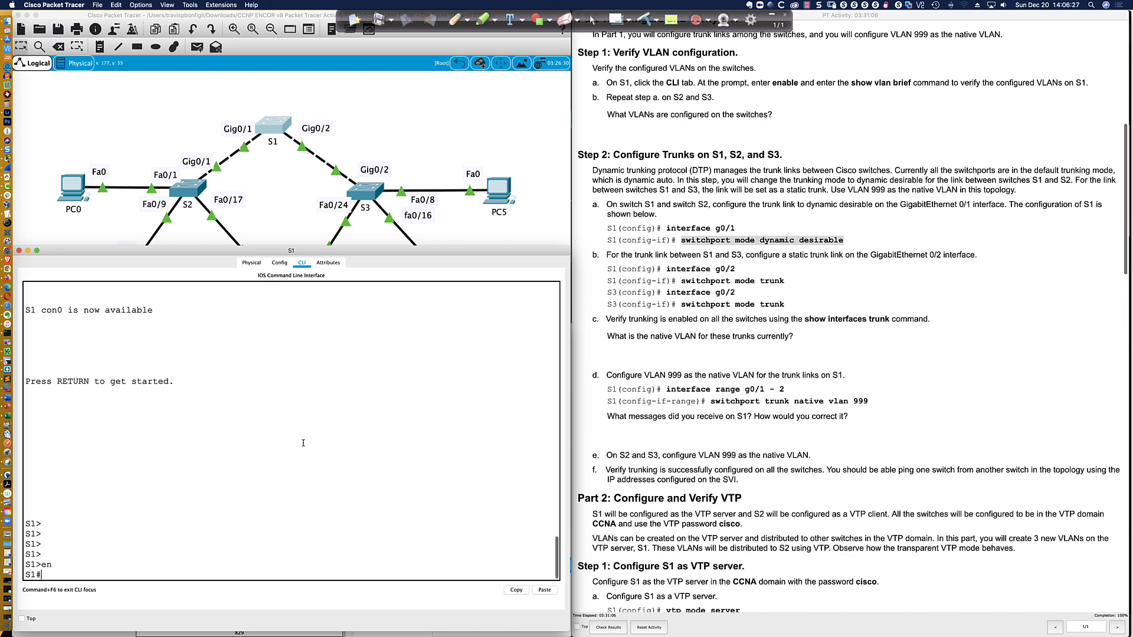
{"action": "type", "text": "conf t"}
{"action": "key", "text": "Return"}
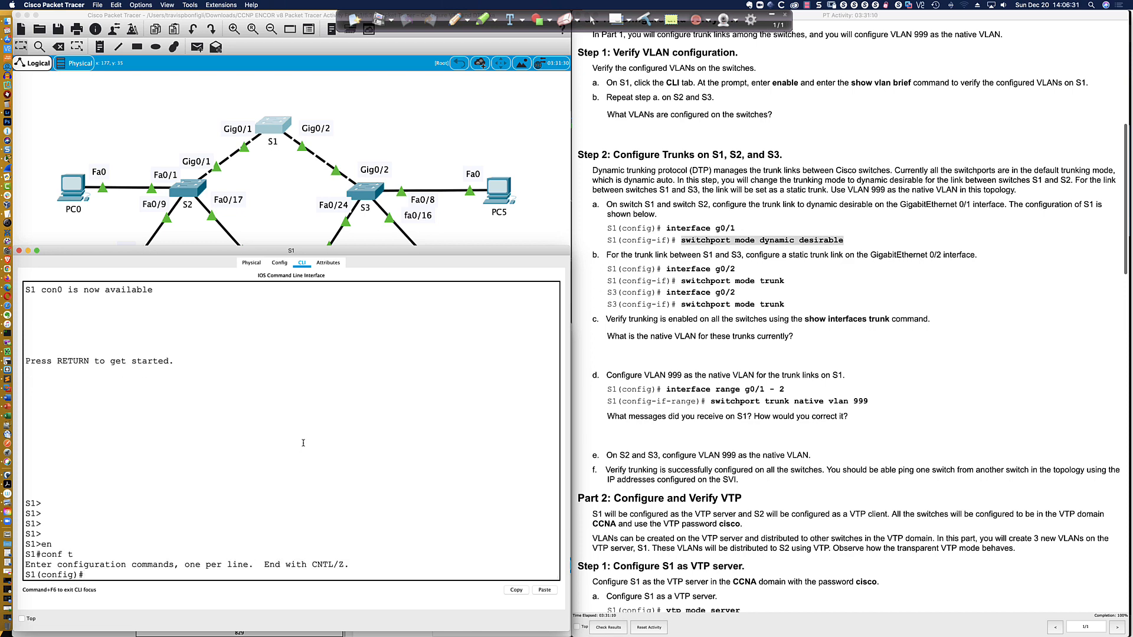
List the VLAN IDs accepted by S1's vlan command and try to create extended VLAN 2222
{"action": "type", "text": "vlan ?"}
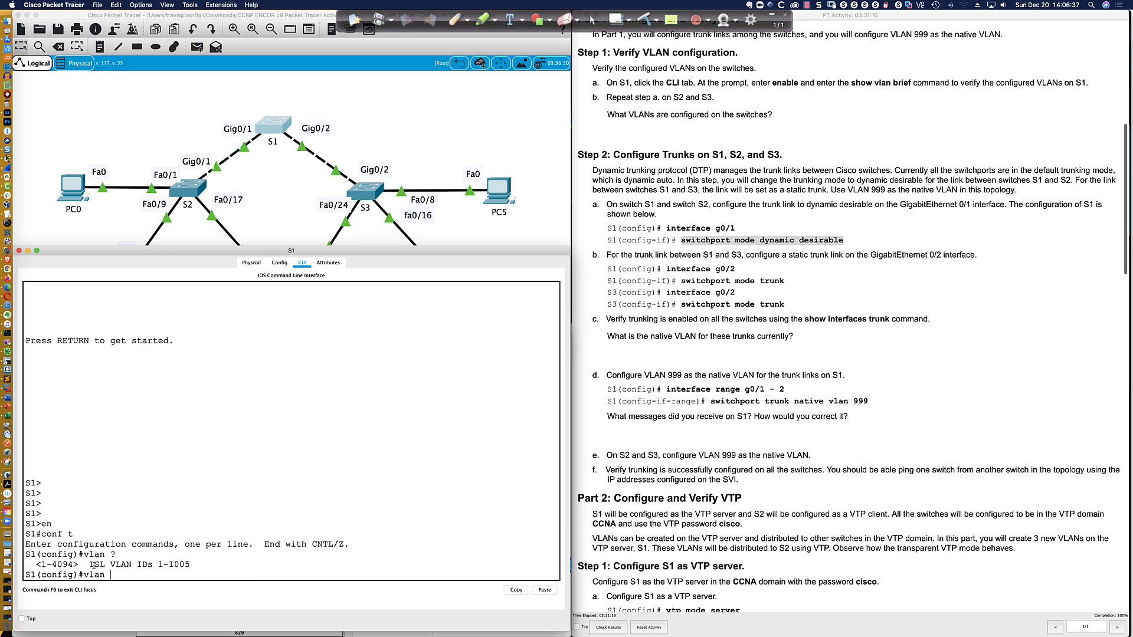
{"action": "left_click_drag", "start_coordinate": [87, 565], "coordinate": [191, 566]}
{"action": "left_click", "coordinate": [213, 565]}
{"action": "type", "text": "2222"}
{"action": "key", "text": "Return"}
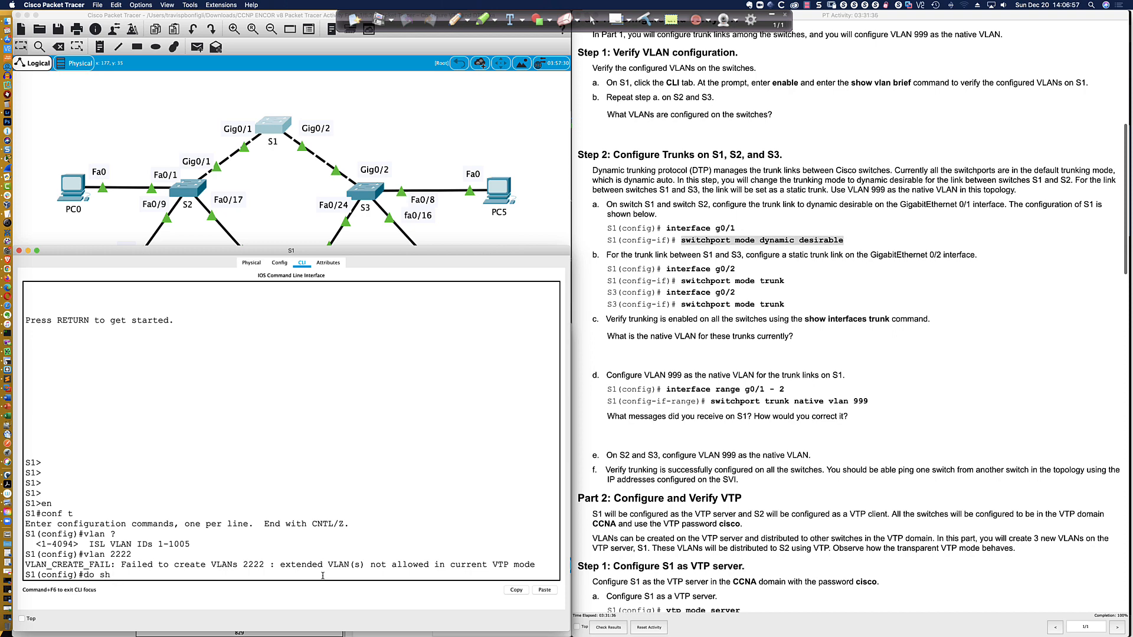
Display S1's VTP status from configuration mode to check its VTP version and operating mode
{"action": "type", "text": "vtp status"}
{"action": "key", "text": "Return"}
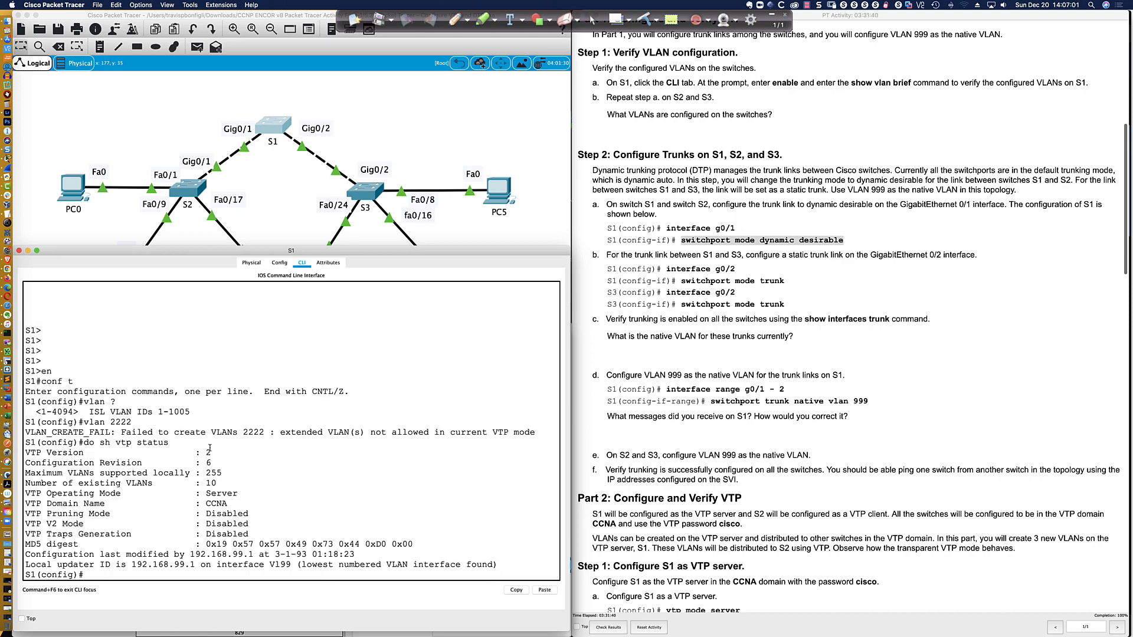
Switch to Cisco Modeling Labs and display SW02's brief VLAN list to check that the extended VLANs have propagated
{"action": "left_click_drag", "start_coordinate": [211, 452], "coordinate": [204, 452]}
{"action": "key", "text": "super+Tab"}
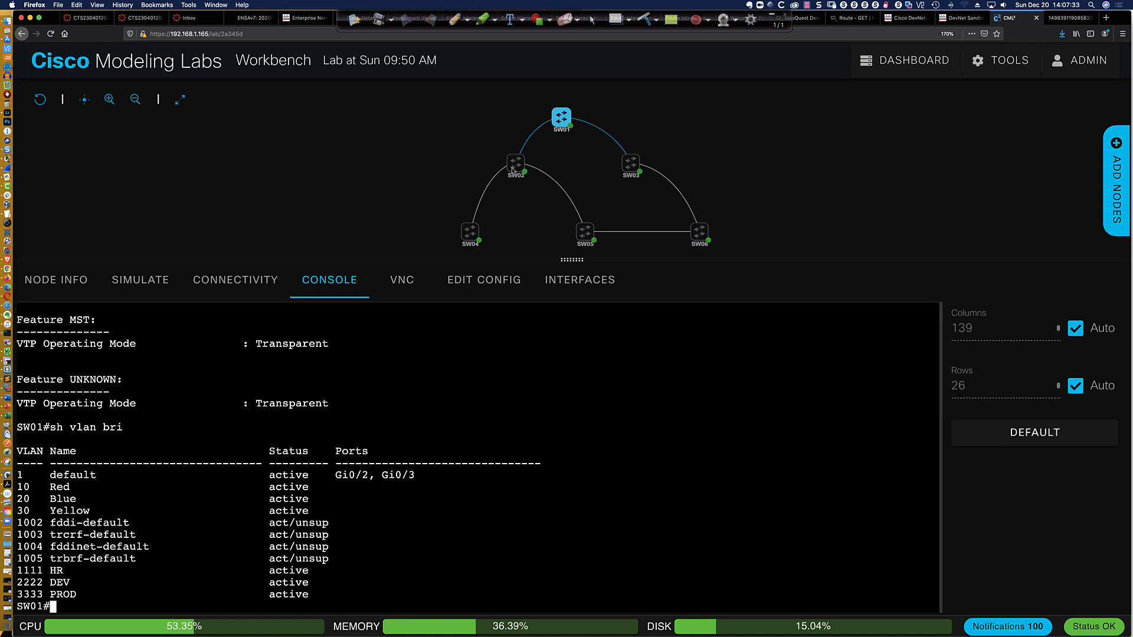
{"action": "left_click", "coordinate": [532, 158]}
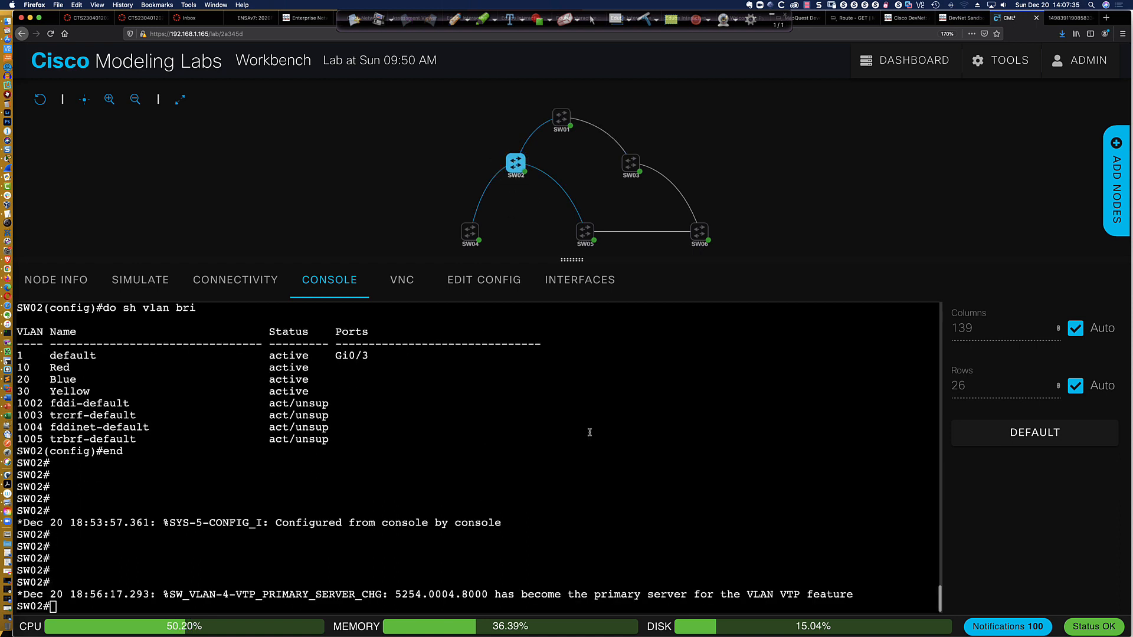
{"action": "type", "text": "sh vlan bri"}
{"action": "key", "text": "Return"}
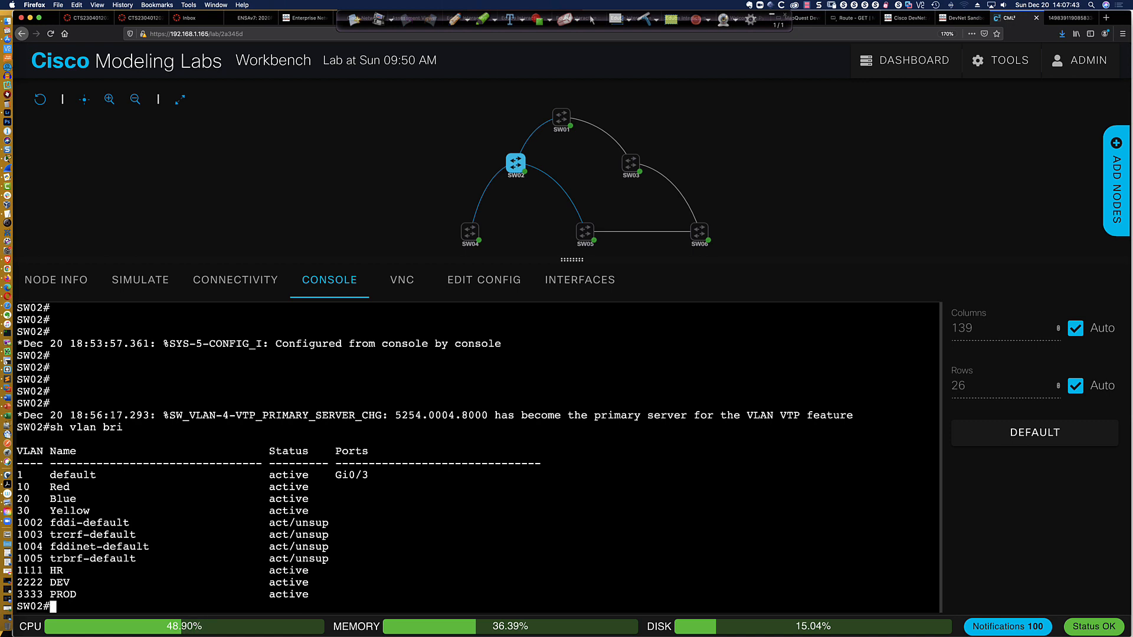
Open SW03's console and enter global configuration mode
{"action": "mouse_move", "coordinate": [634, 165]}
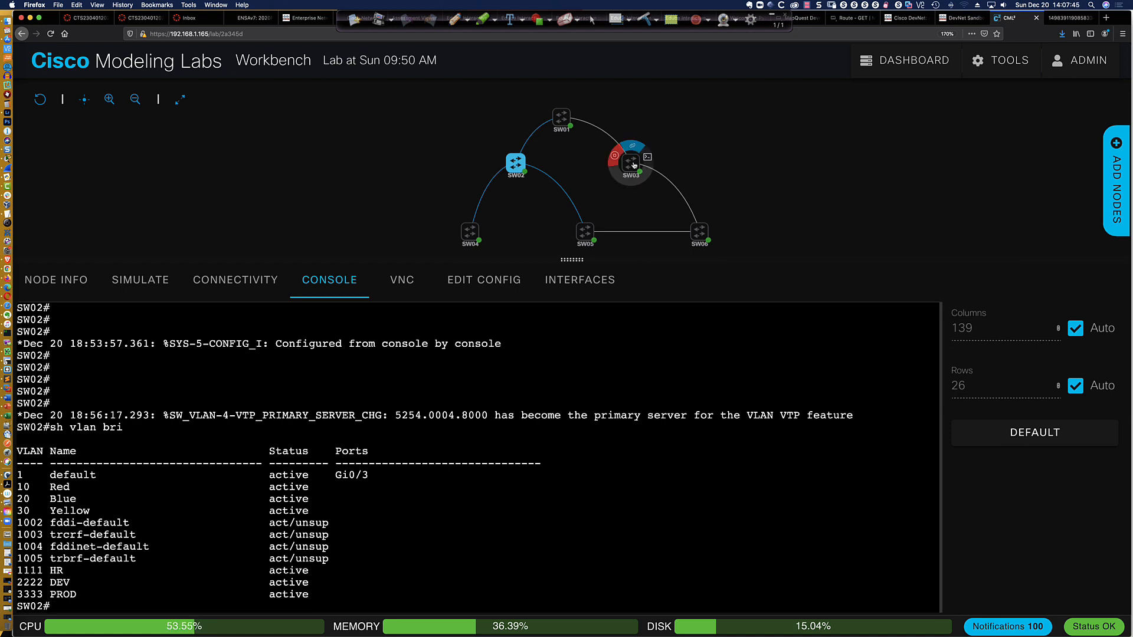
{"action": "left_click", "coordinate": [648, 158]}
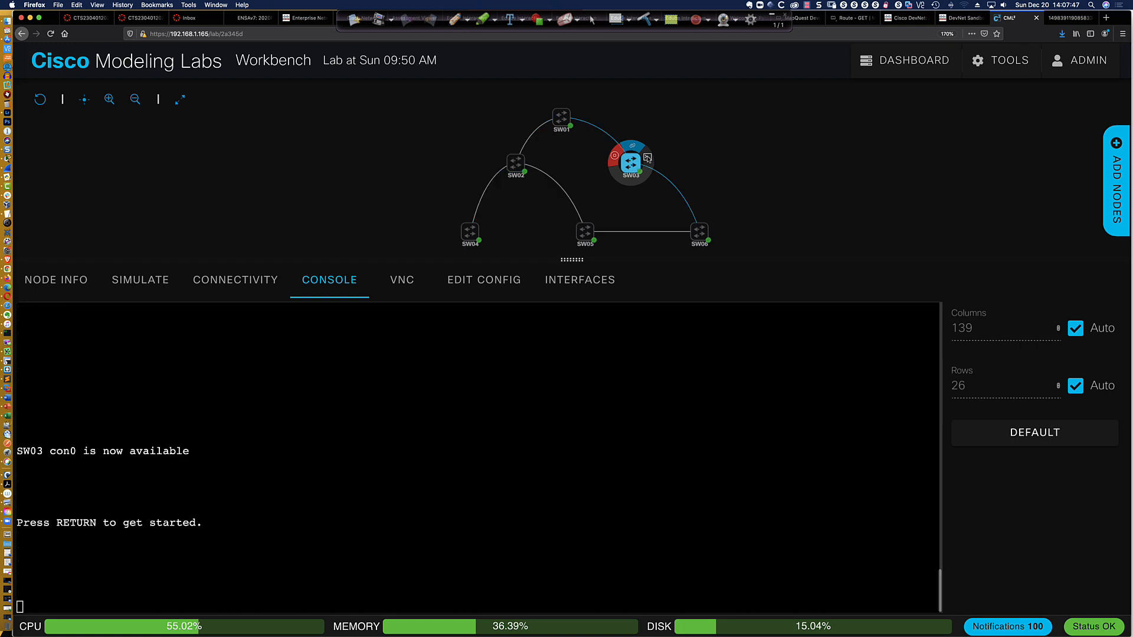
{"action": "left_click", "coordinate": [477, 392]}
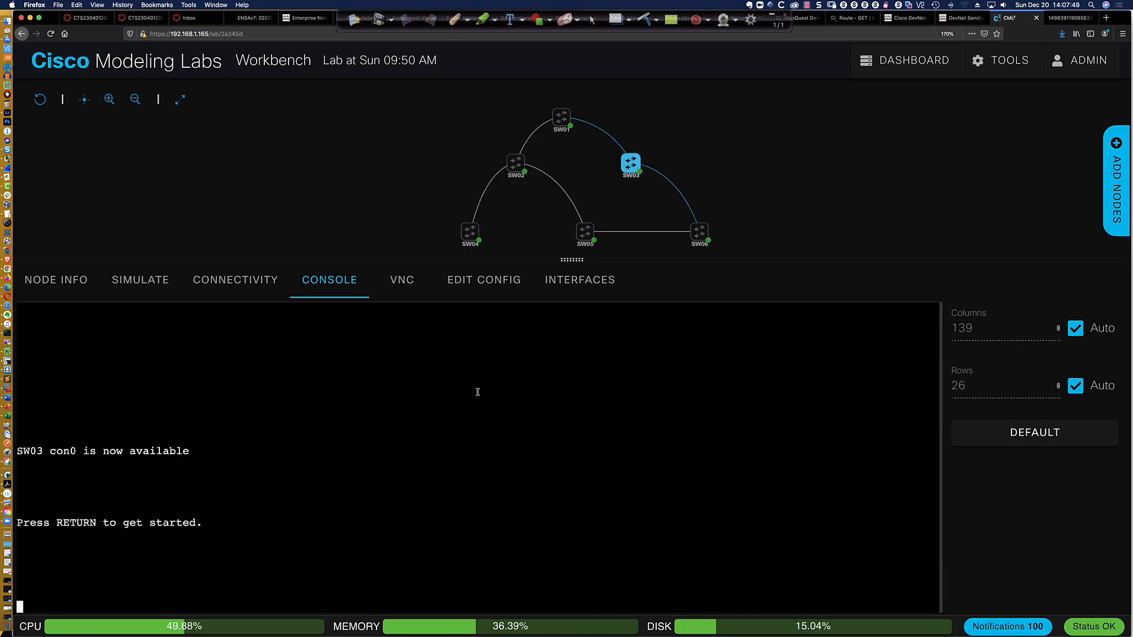
{"action": "key", "text": "Return"}
{"action": "key", "text": "Return"}
{"action": "key", "text": "Return"}
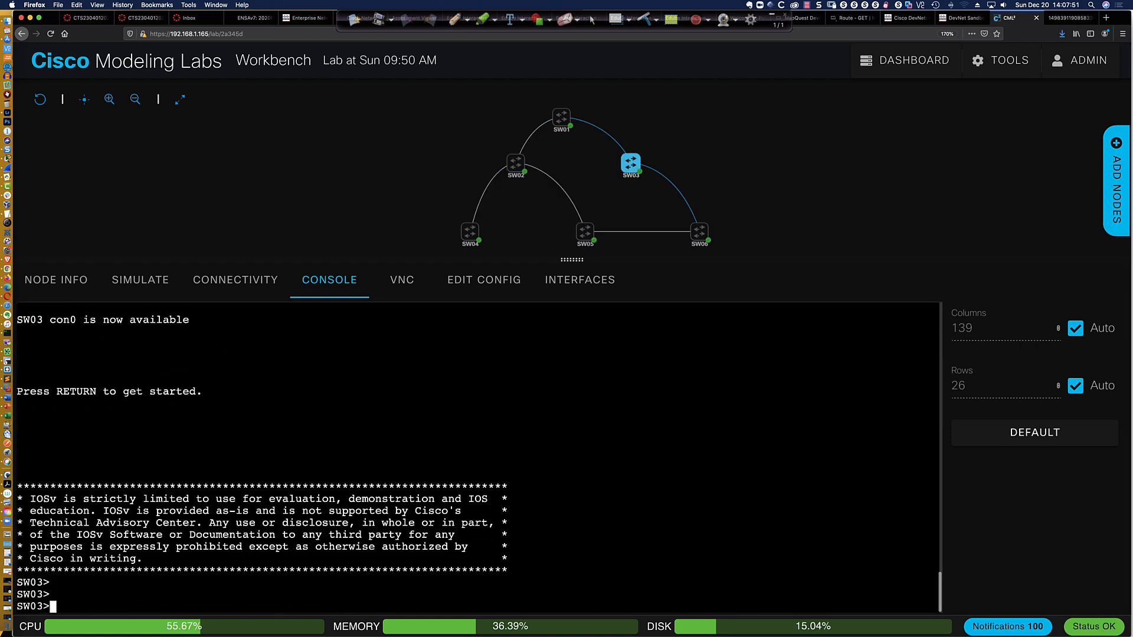
{"action": "type", "text": "en"}
{"action": "key", "text": "Return"}
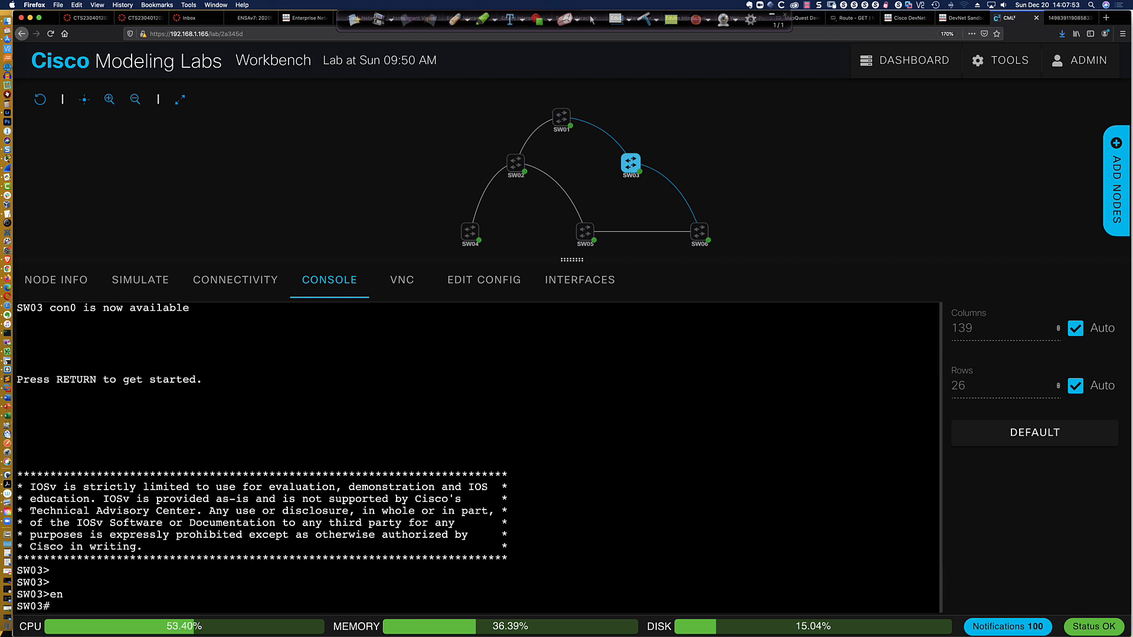
{"action": "type", "text": "conf t"}
{"action": "key", "text": "Return"}
Set SW03's VTP domain to CCNP and its VTP version to 3
{"action": "type", "text": "vtp "}
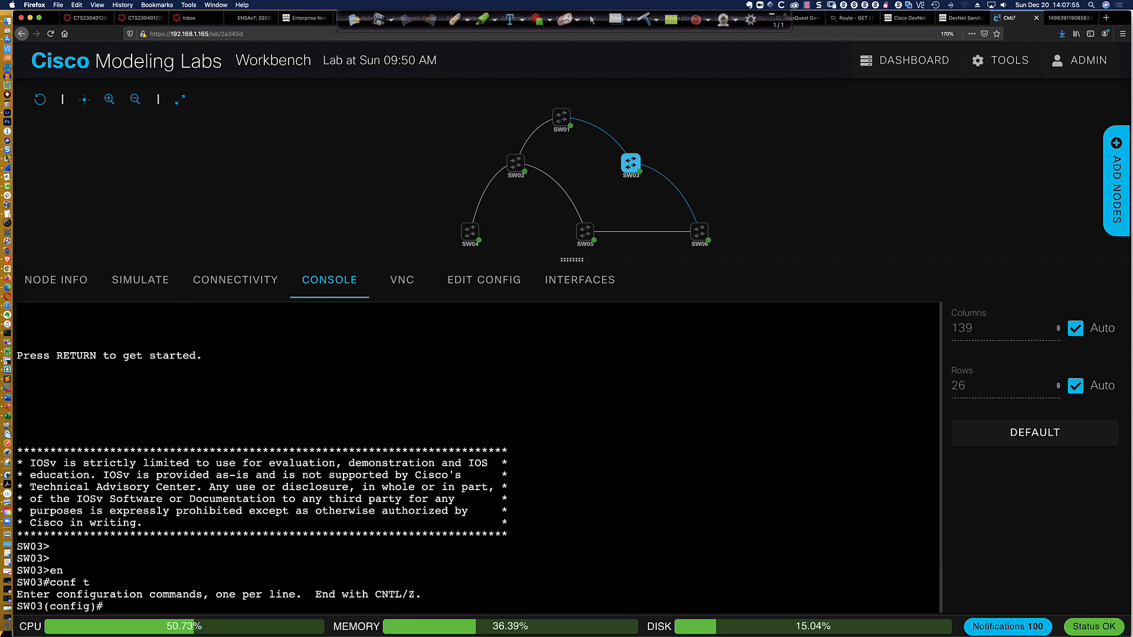
{"action": "type", "text": "domain CCNP"}
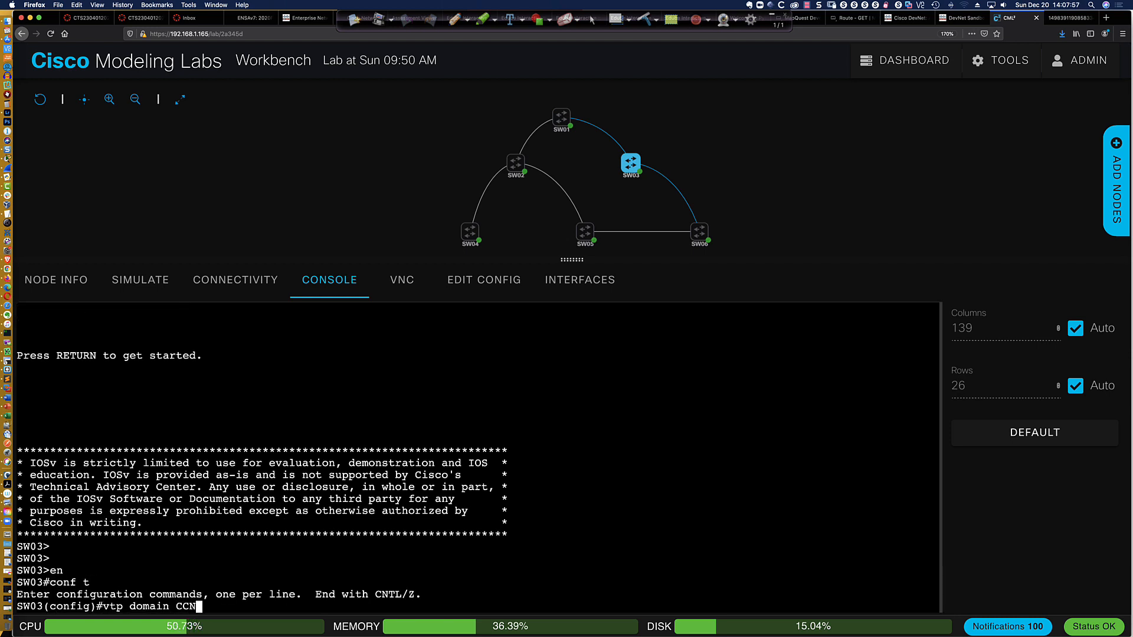
{"action": "key", "text": "Return"}
{"action": "type", "text": "vtp"}
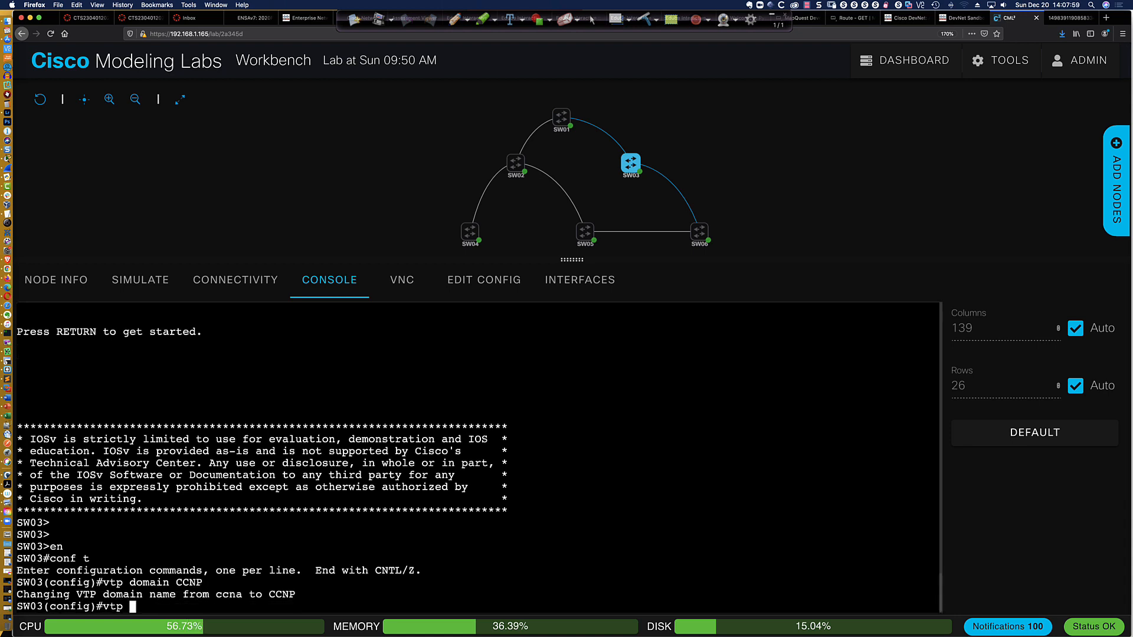
{"action": "type", "text": " ver"}
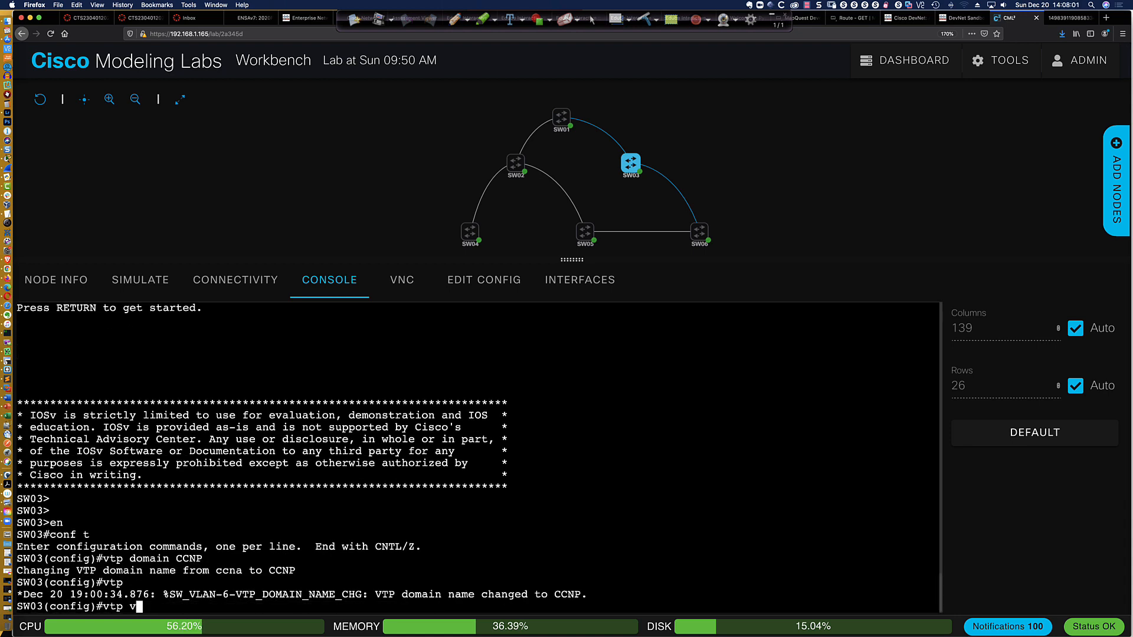
{"action": "key", "text": "Tab"}
{"action": "type", "text": "3"}
{"action": "key", "text": "Return"}
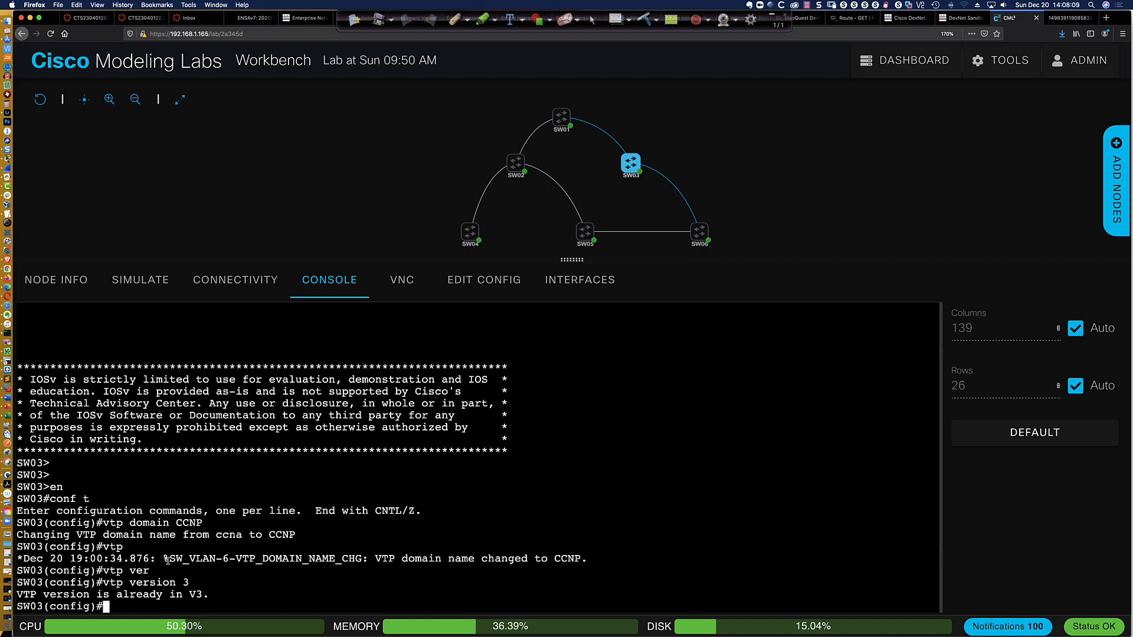
{"action": "left_click_drag", "start_coordinate": [170, 558], "coordinate": [590, 558]}
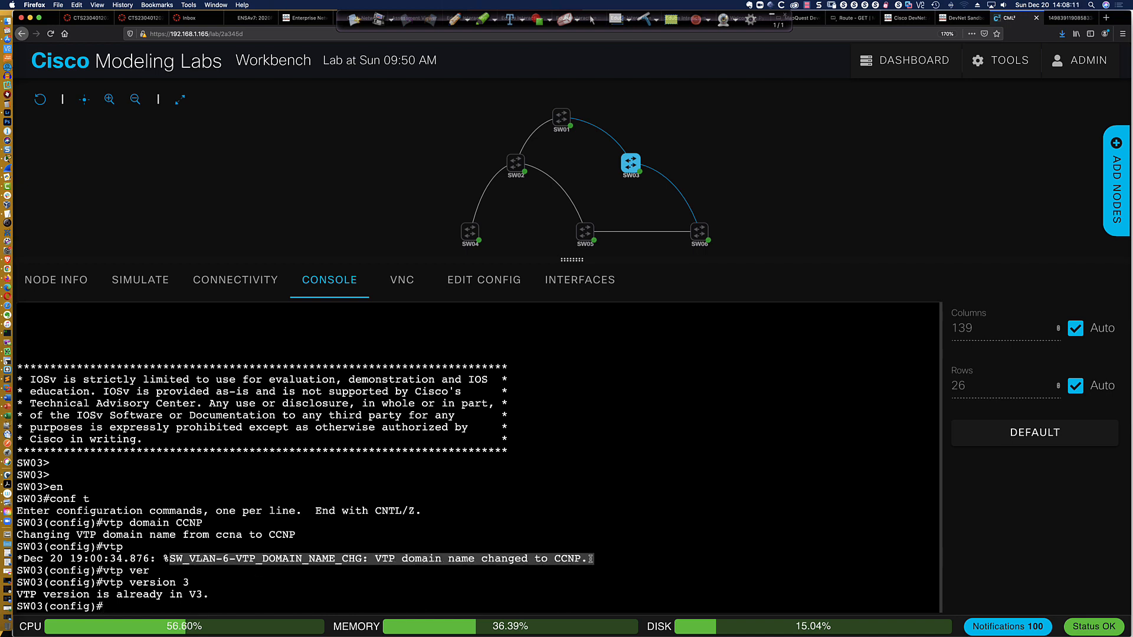
{"action": "left_click", "coordinate": [591, 558]}
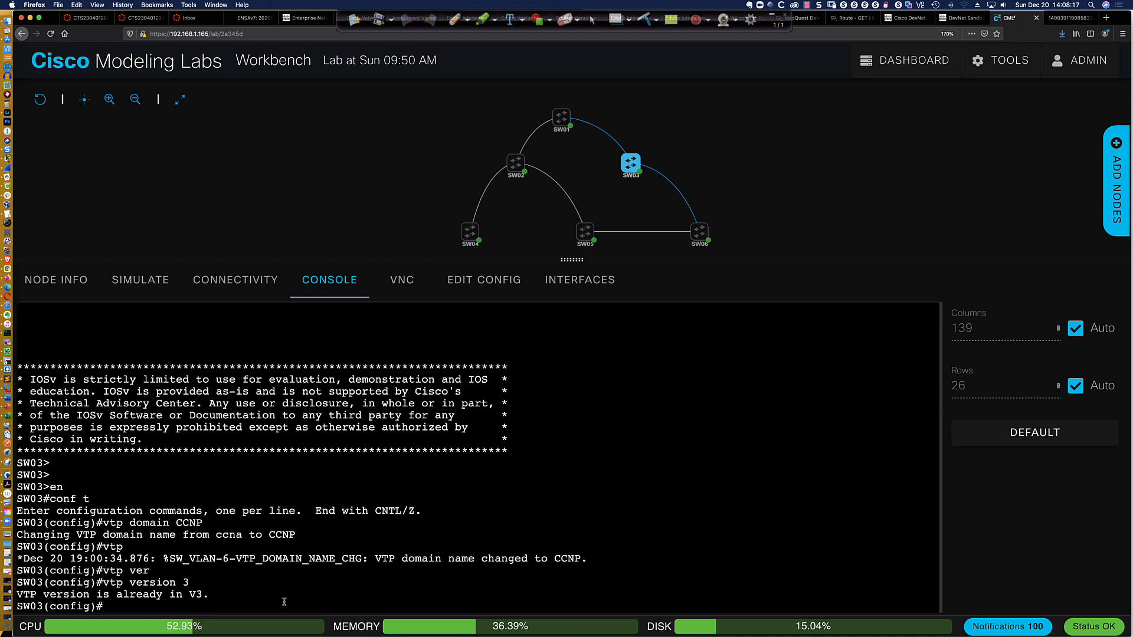
Put SW03 into VTP transparent mode
{"action": "type", "text": "vtp mode trans"}
{"action": "key", "text": "Tab"}
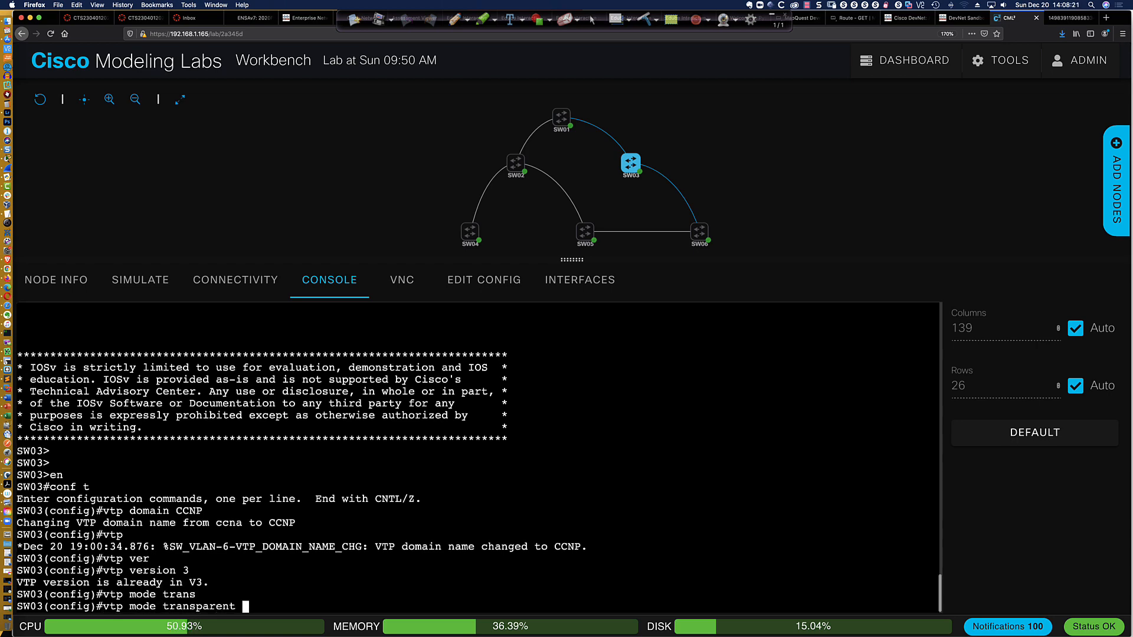
{"action": "key", "text": "Return"}
{"action": "key", "text": "Return"}
{"action": "key", "text": "Return"}
{"action": "key", "text": "Return"}
{"action": "key", "text": "Return"}
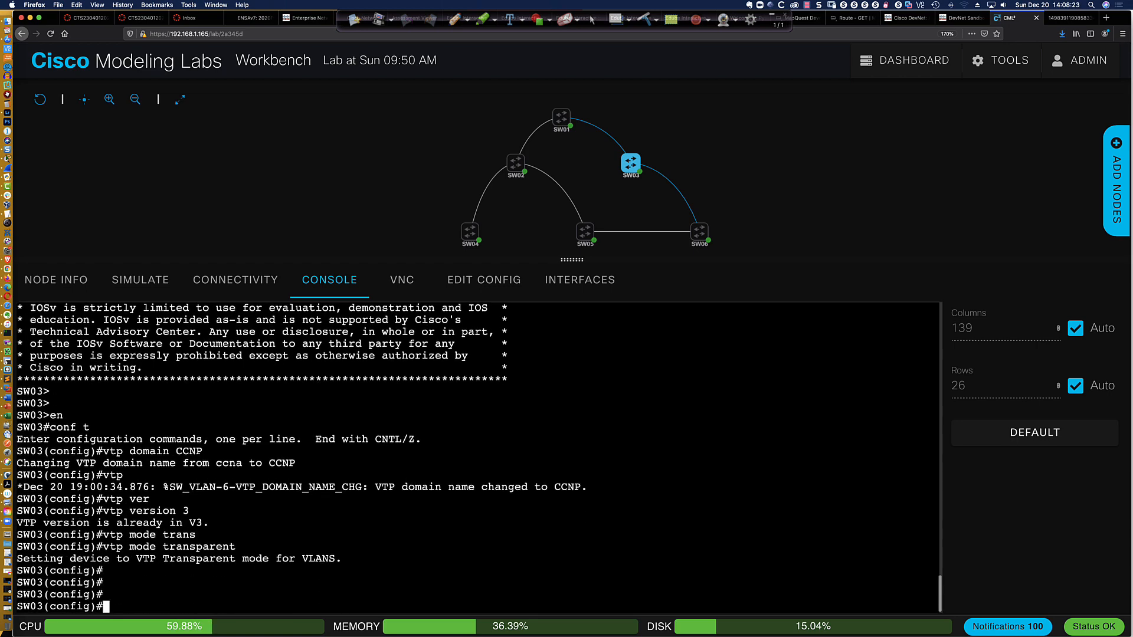
Set the VTP password on SW03 with the hidden option
{"action": "type", "text": "vtp "}
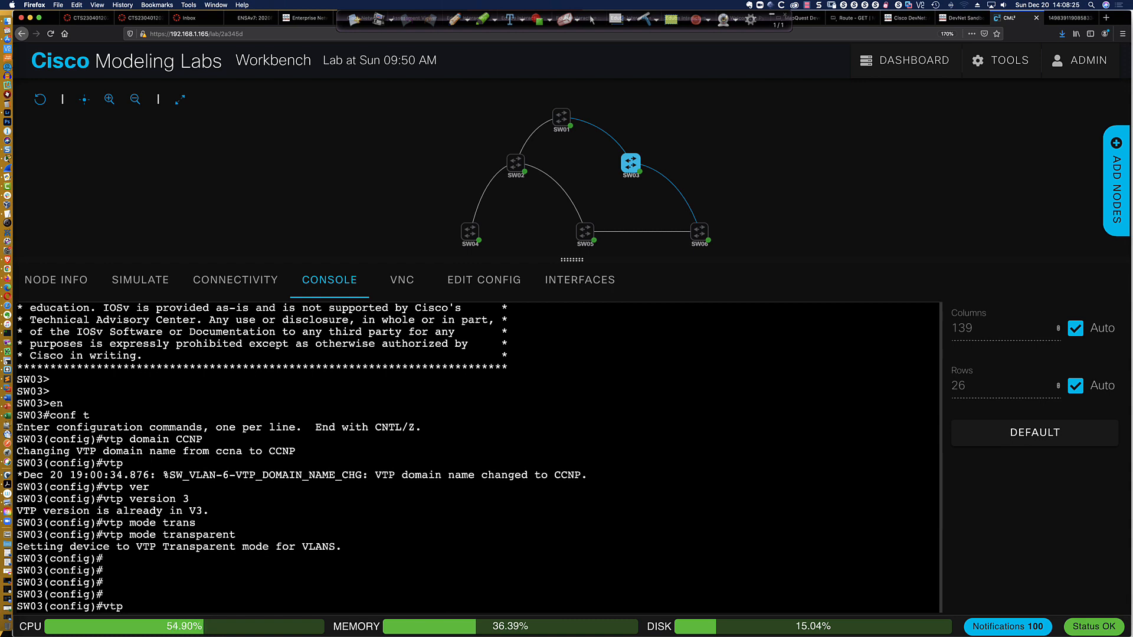
{"action": "type", "text": "pass"}
{"action": "key", "text": "Tab"}
{"action": "type", "text": "abc"}
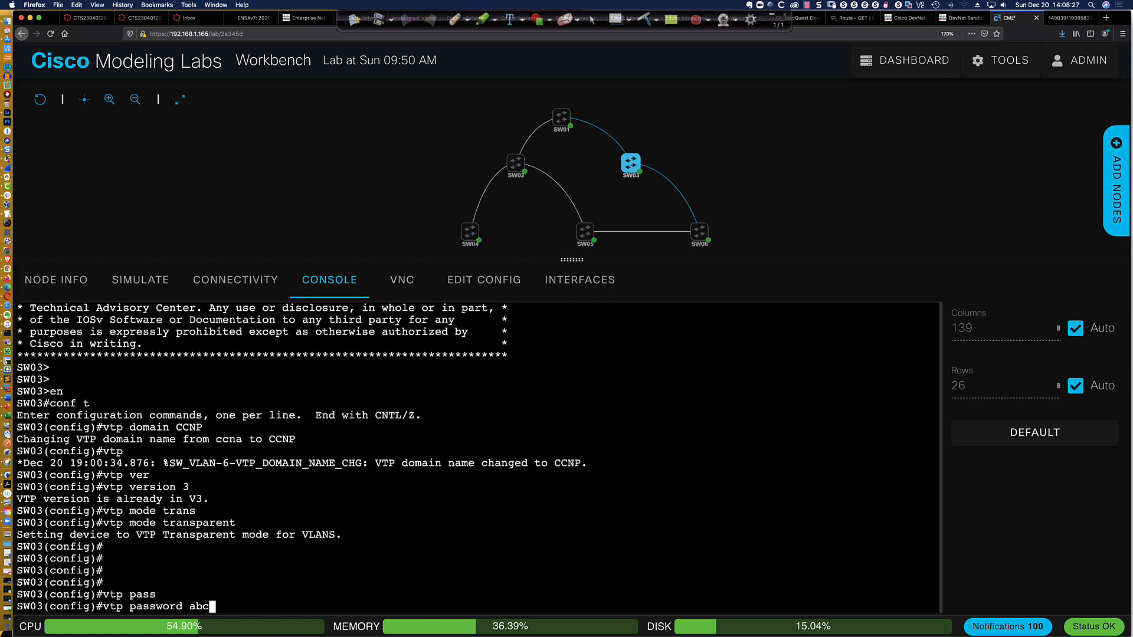
{"action": "type", "text": "123 hi"}
{"action": "key", "text": "Tab"}
{"action": "key", "text": "Return"}
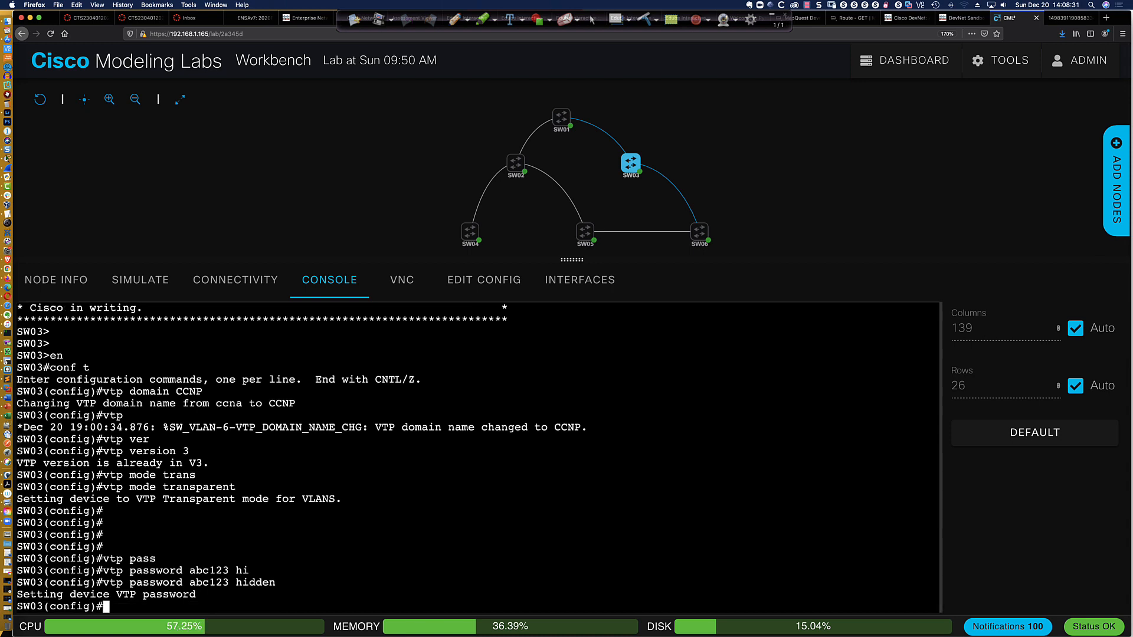
{"action": "key", "text": "Return"}
{"action": "key", "text": "Return"}
{"action": "key", "text": "Return"}
{"action": "key", "text": "Return"}
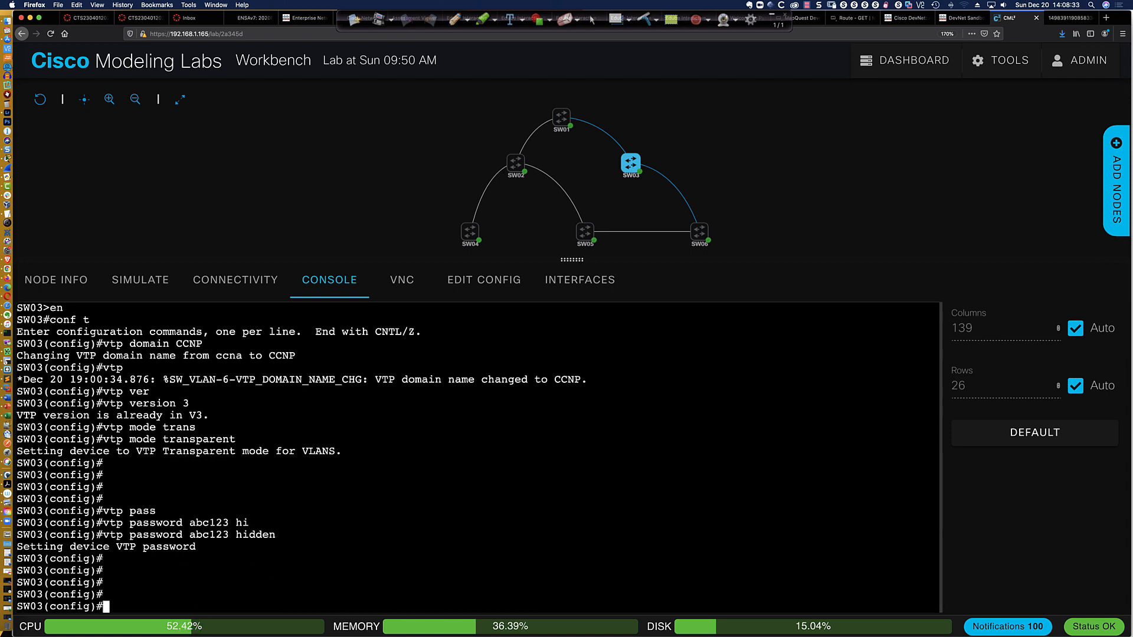
Display SW03's brief VLAN list from configuration mode and save the switch's configuration to memory
{"action": "type", "text": "do sh vlan bri"}
{"action": "key", "text": "Return"}
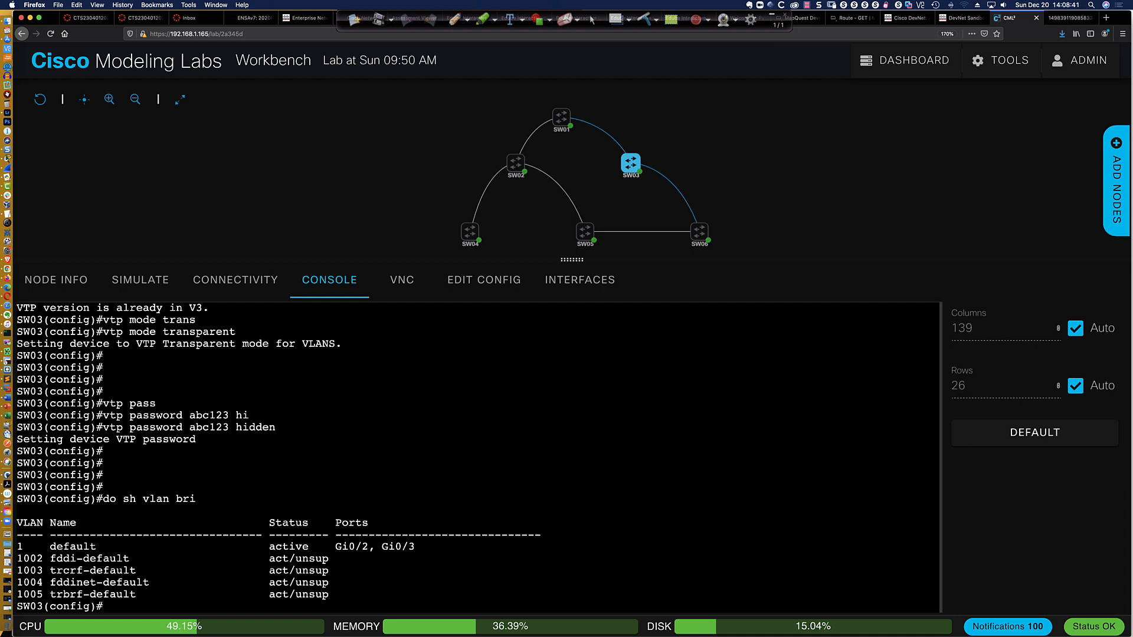
{"action": "type", "text": "end"}
{"action": "key", "text": "Return"}
{"action": "key", "text": "Return"}
{"action": "key", "text": "Return"}
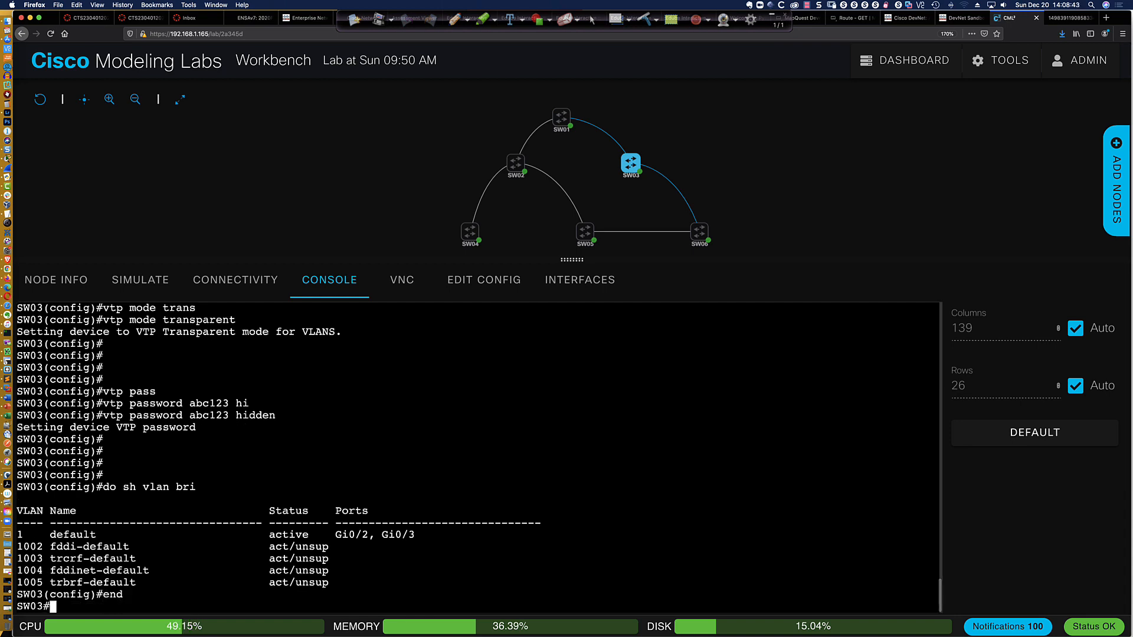
{"action": "type", "text": "wri mem"}
{"action": "key", "text": "Return"}
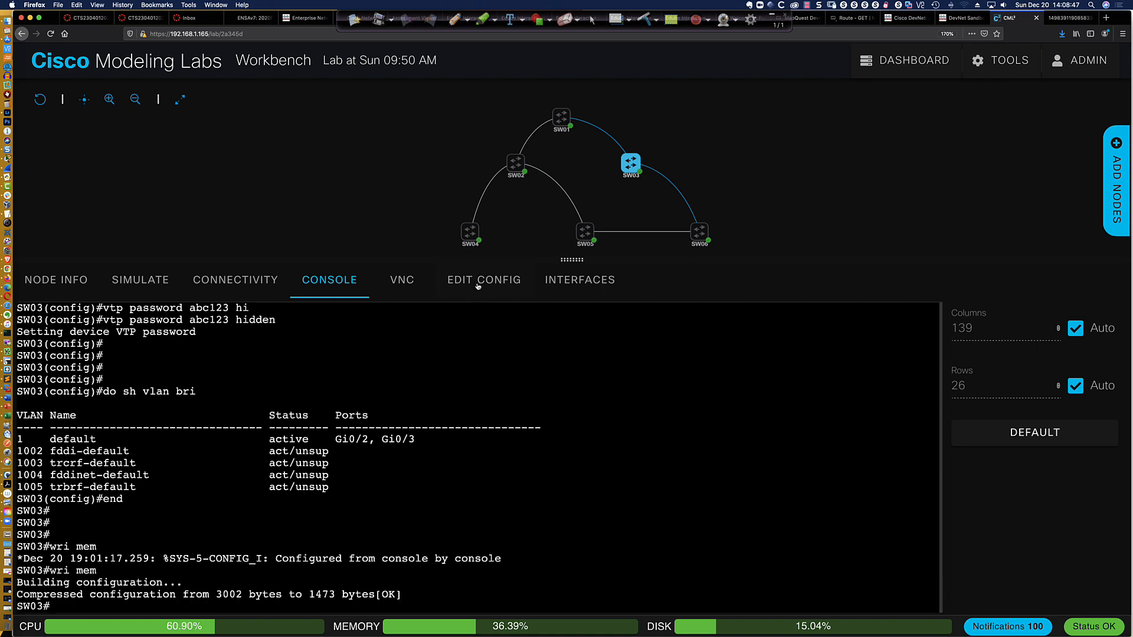
Open SW04's console and enter global configuration mode
{"action": "mouse_move", "coordinate": [472, 238]}
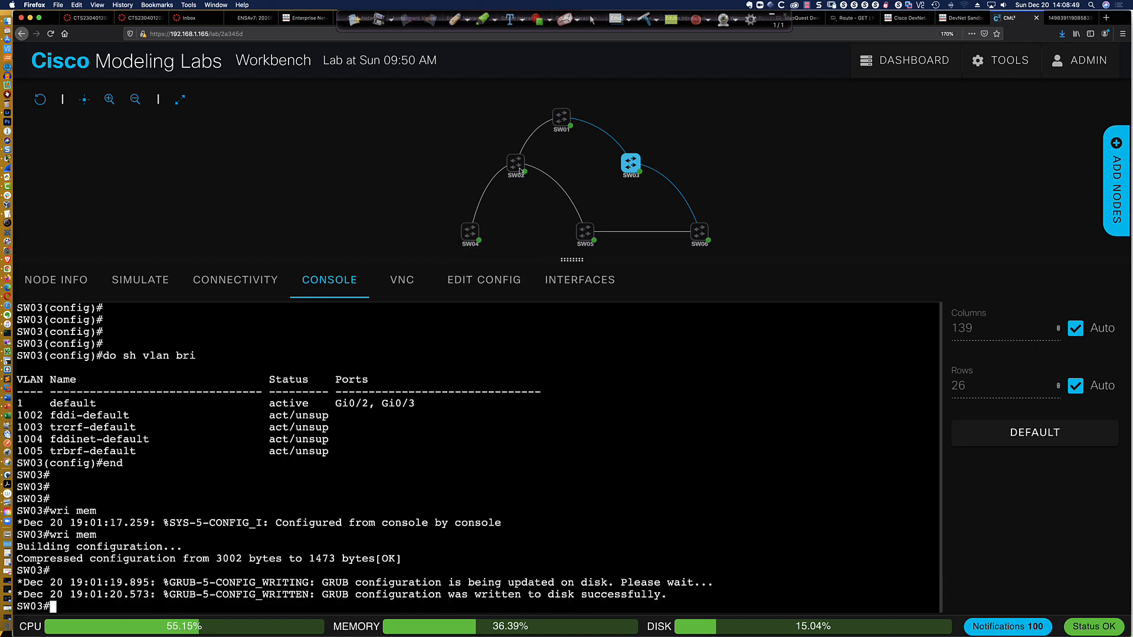
{"action": "mouse_move", "coordinate": [519, 171]}
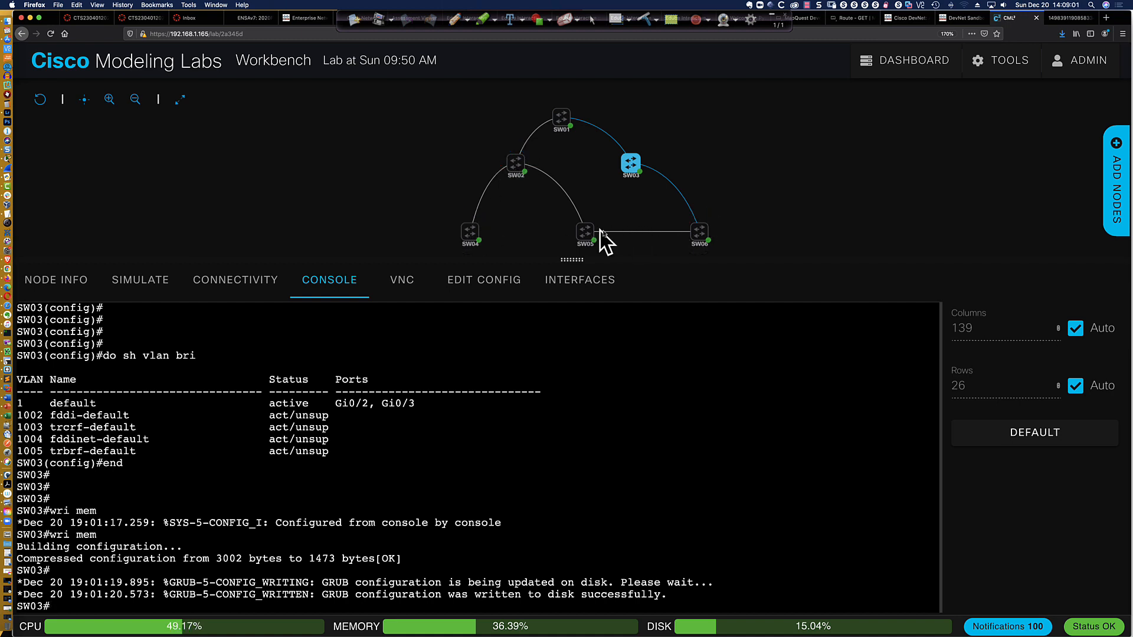
{"action": "mouse_move", "coordinate": [707, 234]}
{"action": "mouse_move", "coordinate": [586, 237]}
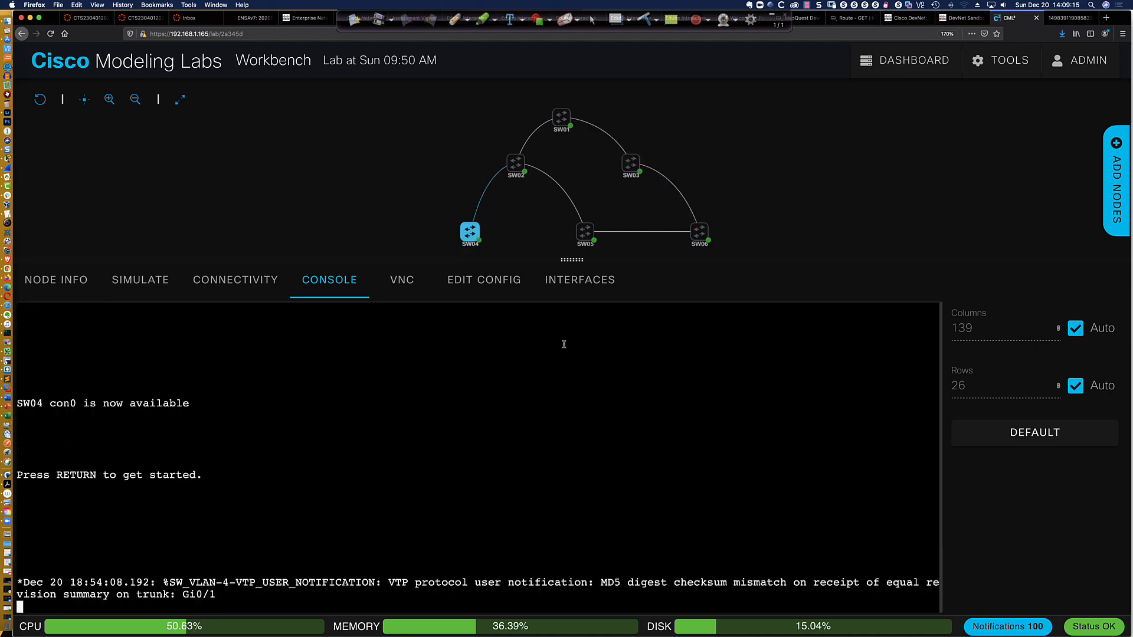
{"action": "key", "text": "Return"}
{"action": "key", "text": "Return"}
{"action": "key", "text": "Return"}
{"action": "key", "text": "Return"}
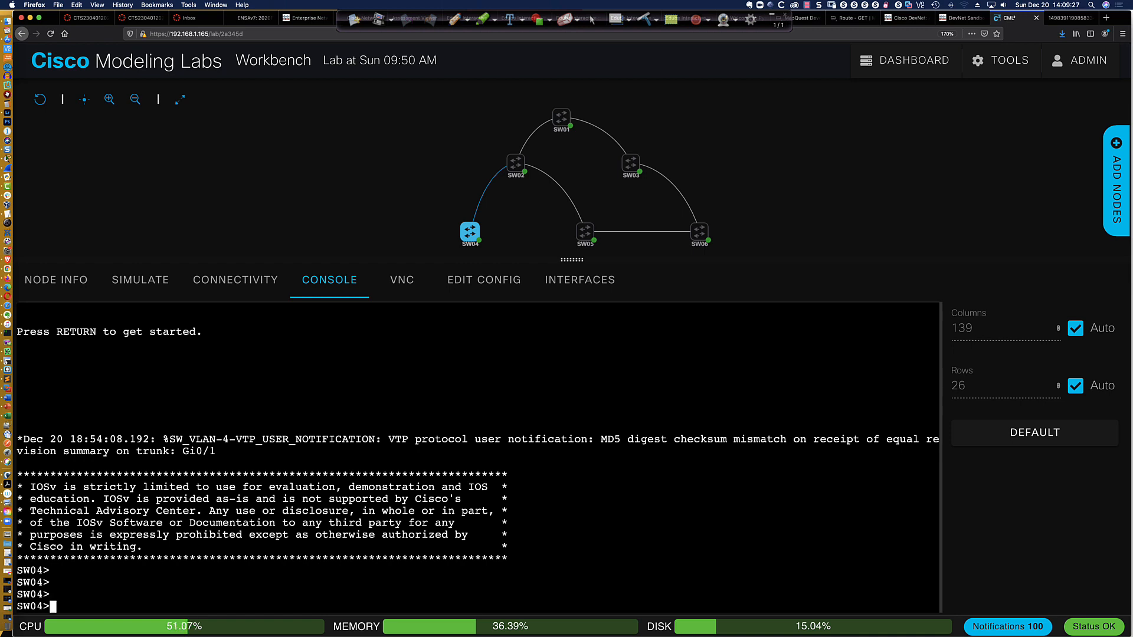
{"action": "type", "text": "en"}
{"action": "key", "text": "Return"}
{"action": "key", "text": "Return"}
{"action": "key", "text": "Return"}
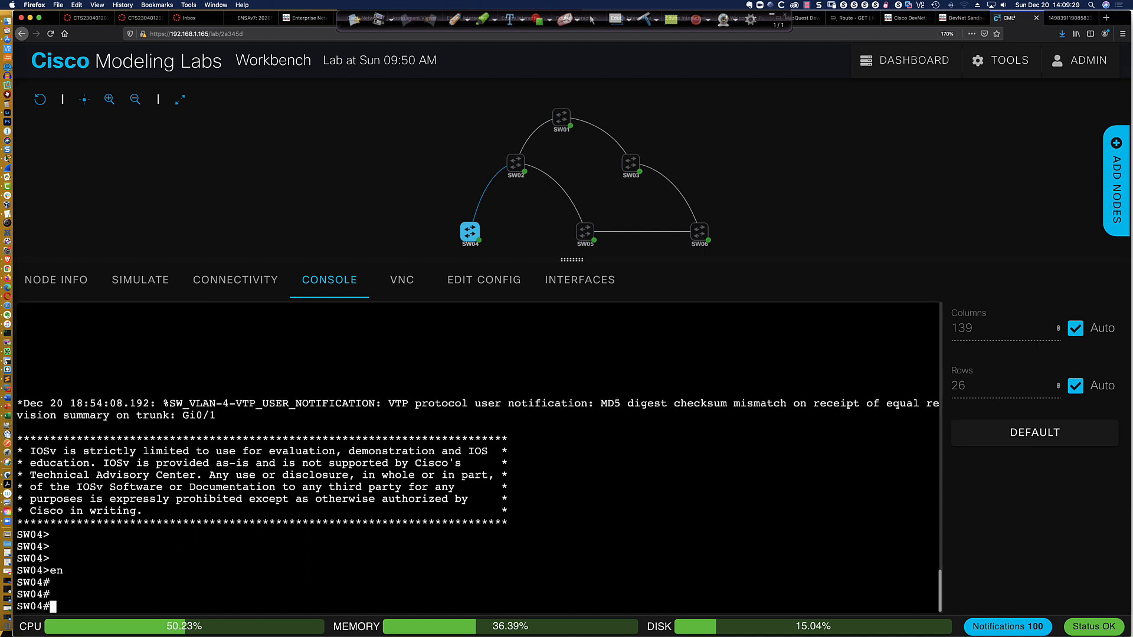
{"action": "key", "text": "Return"}
{"action": "key", "text": "Return"}
{"action": "type", "text": "nf"}
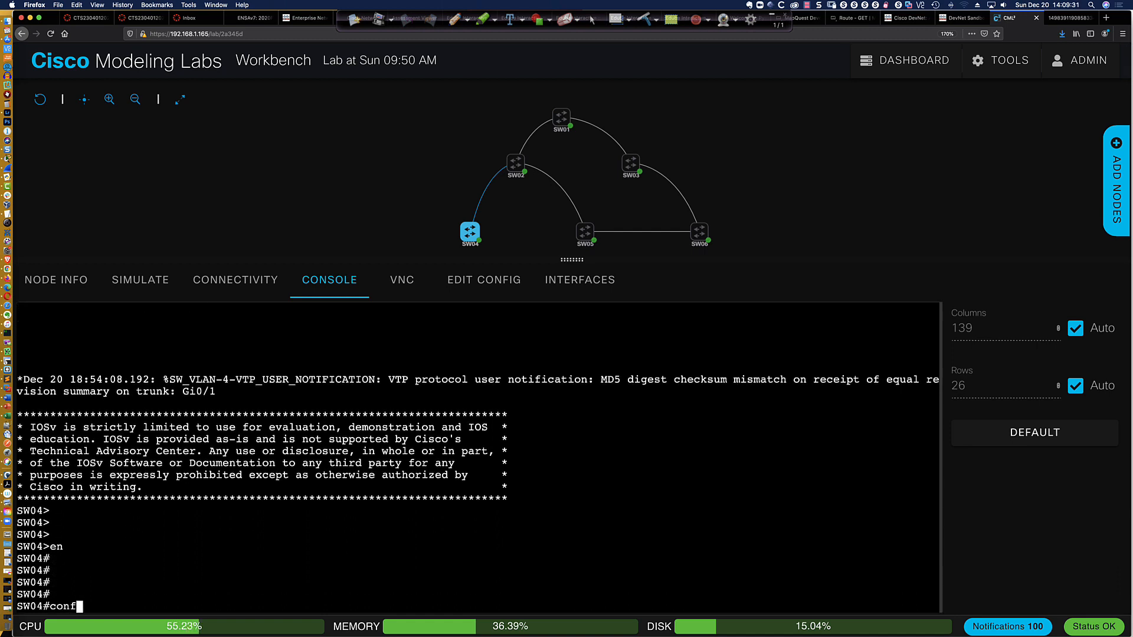
{"action": "type", "text": " t"}
{"action": "key", "text": "Return"}
Set SW04's VTP domain to CCNP and its VTP version to 3
{"action": "type", "text": "vtp"}
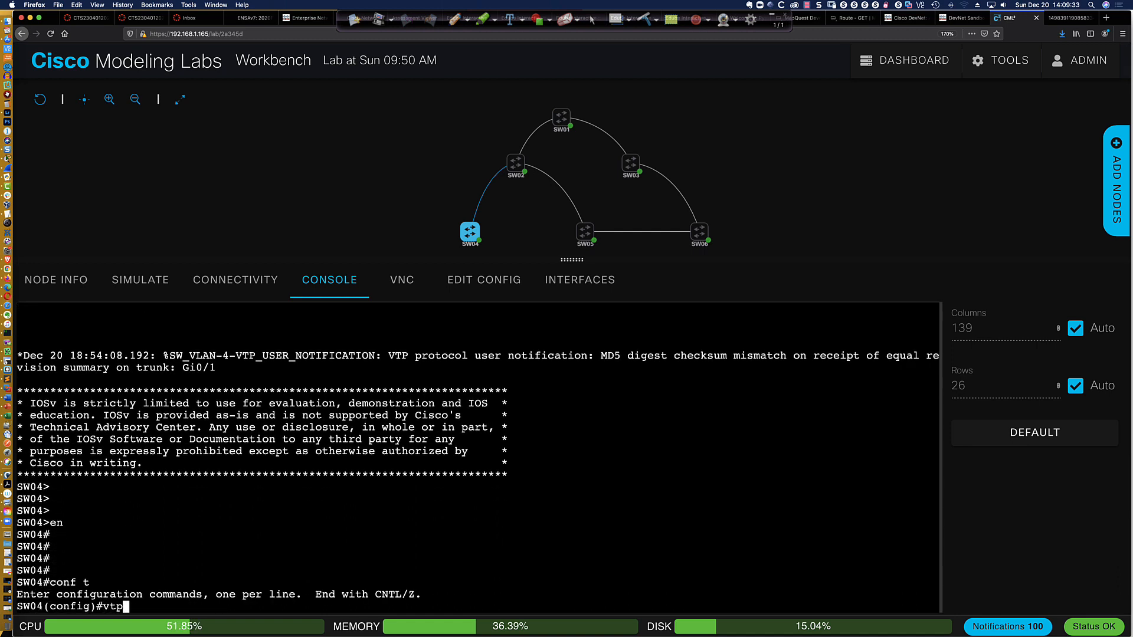
{"action": "type", "text": " domain CCNP"}
{"action": "key", "text": "Return"}
{"action": "key", "text": "Return"}
{"action": "key", "text": "Return"}
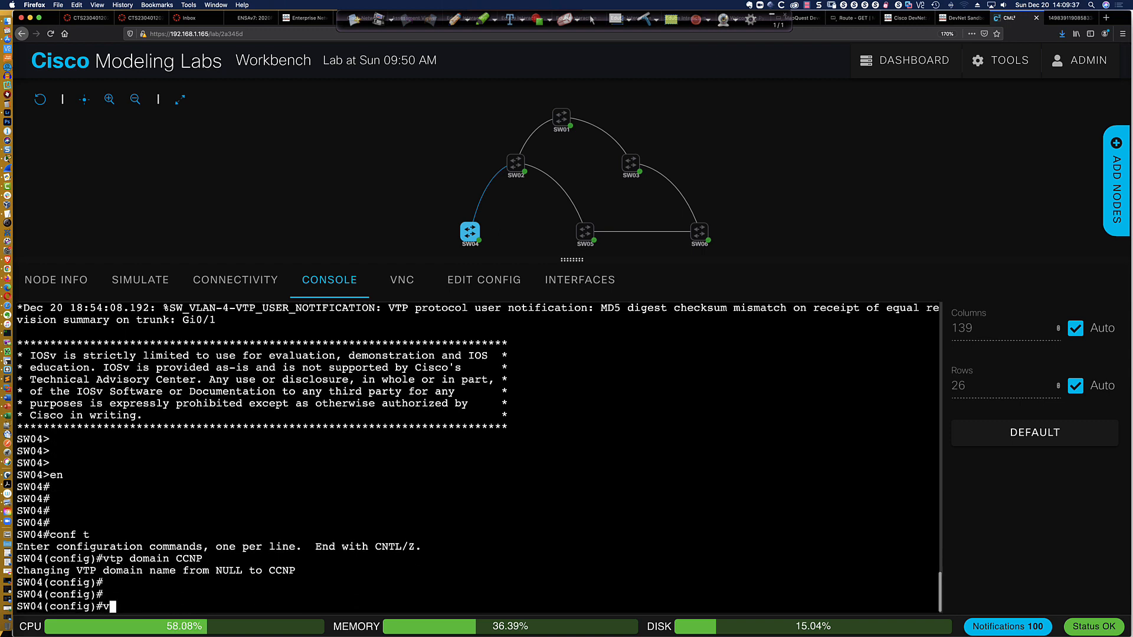
{"action": "type", "text": "vtp ver"}
{"action": "key", "text": "Tab"}
{"action": "type", "text": "3"}
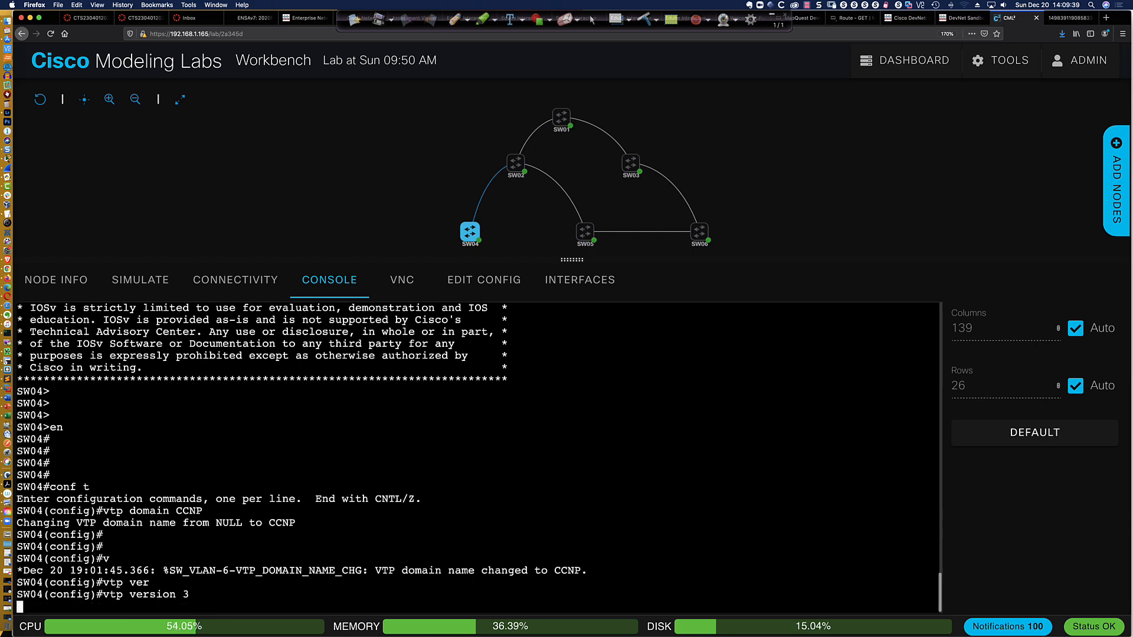
{"action": "key", "text": "Return"}
{"action": "key", "text": "Return"}
{"action": "key", "text": "Return"}
{"action": "key", "text": "Return"}
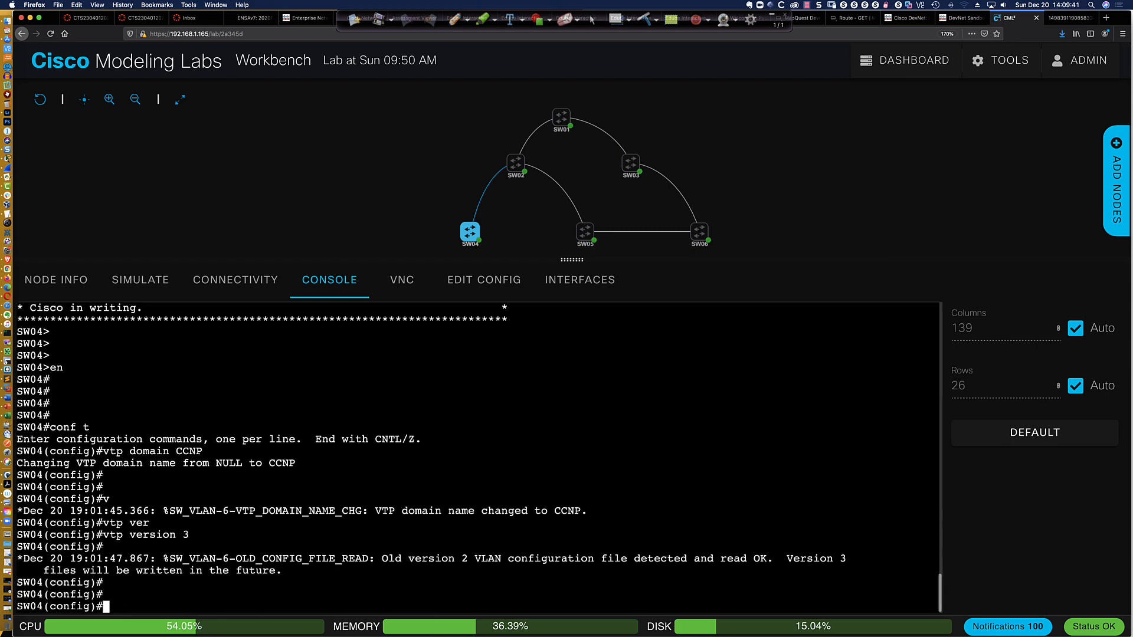
Set SW04's VTP mode to client
{"action": "type", "text": "vtp mode client"}
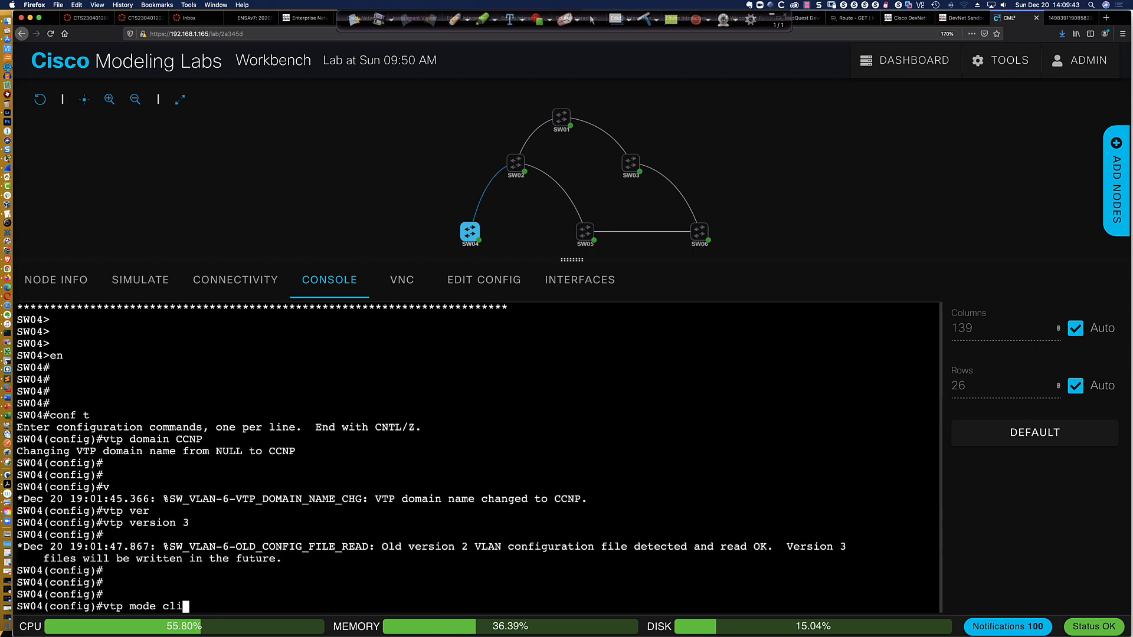
{"action": "key", "text": "Return"}
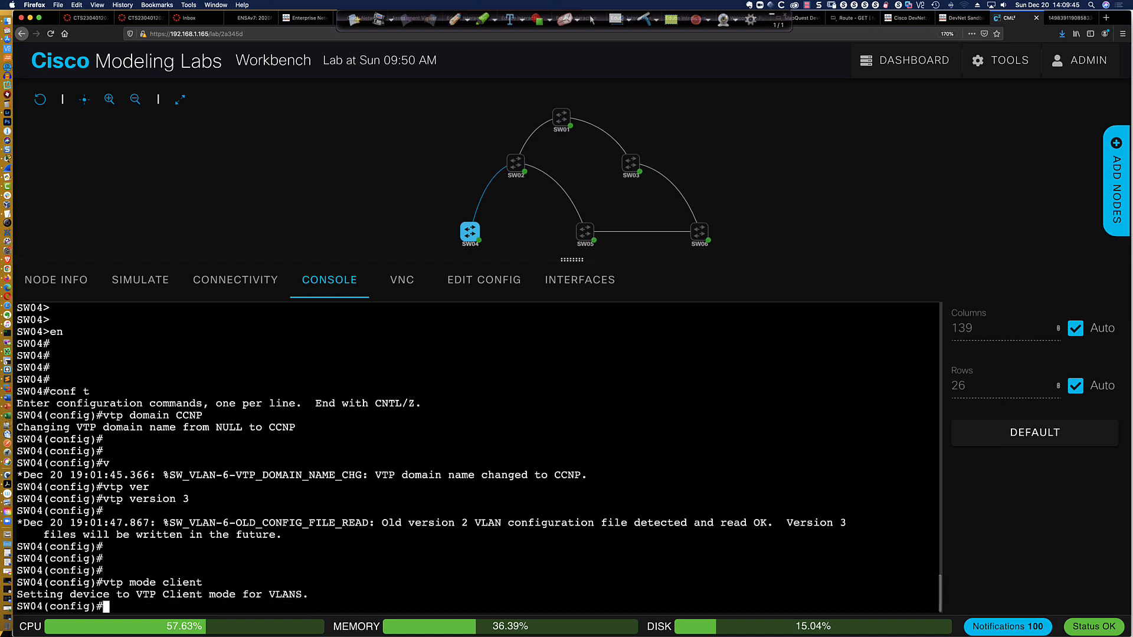
{"action": "key", "text": "Return"}
{"action": "key", "text": "Return"}
{"action": "key", "text": "Return"}
{"action": "key", "text": "Return"}
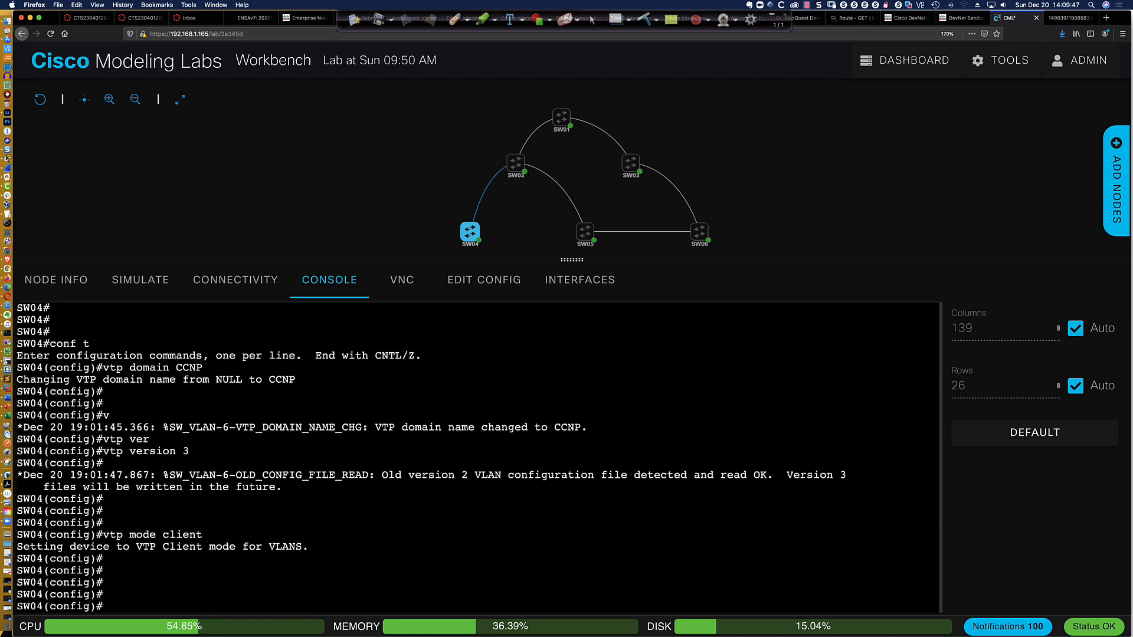
Set the VTP password on SW04 with the hidden option
{"action": "type", "text": "vtp pas"}
{"action": "key", "text": "Tab"}
{"action": "type", "text": "abc123 hi"}
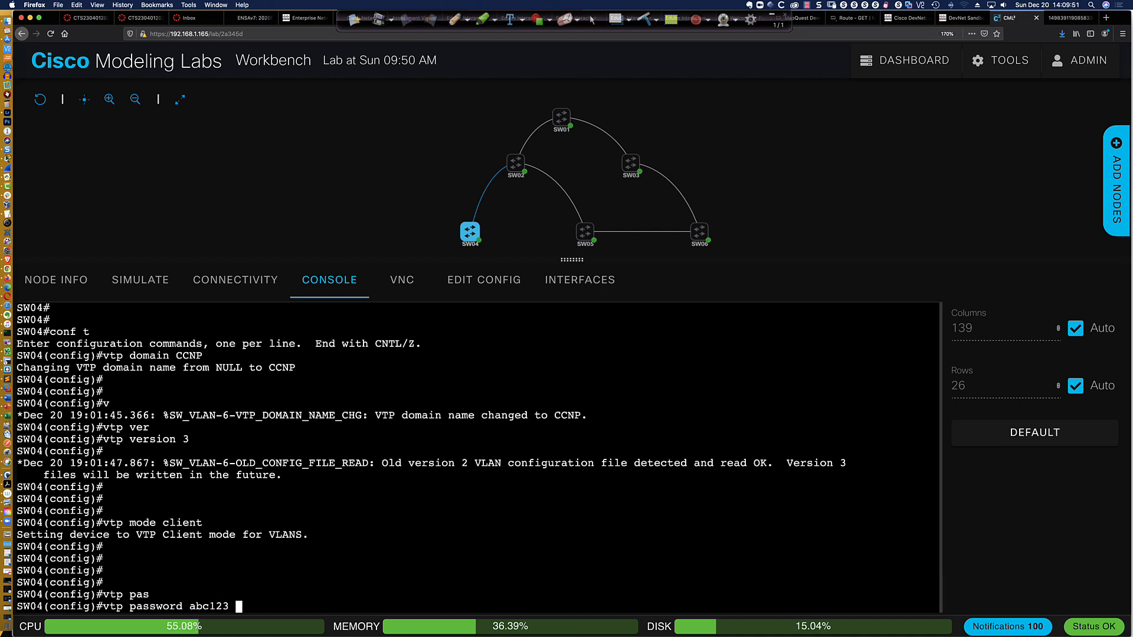
{"action": "key", "text": "Tab"}
{"action": "key", "text": "Return"}
Leave configuration mode on SW04, save its configuration to memory and display its brief VLAN list
{"action": "key", "text": "Return"}
{"action": "key", "text": "Return"}
{"action": "key", "text": "Return"}
{"action": "key", "text": "Return"}
{"action": "key", "text": "Return"}
{"action": "key", "text": "Return"}
{"action": "key", "text": "Return"}
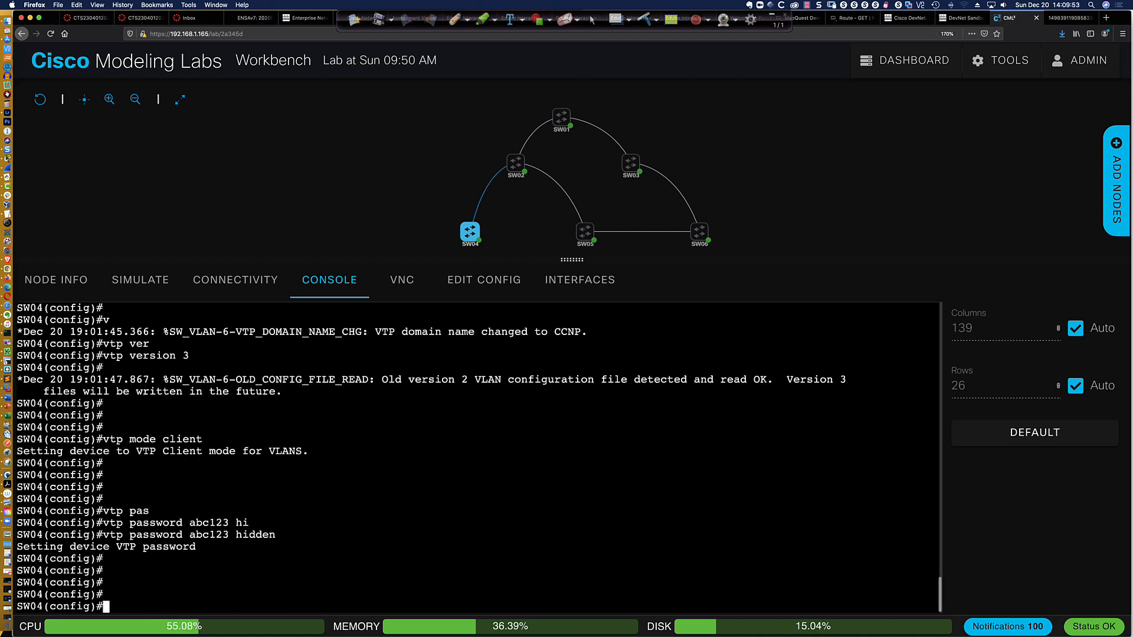
{"action": "type", "text": "end"}
{"action": "key", "text": "Return"}
{"action": "type", "text": "wri mem"}
{"action": "key", "text": "Return"}
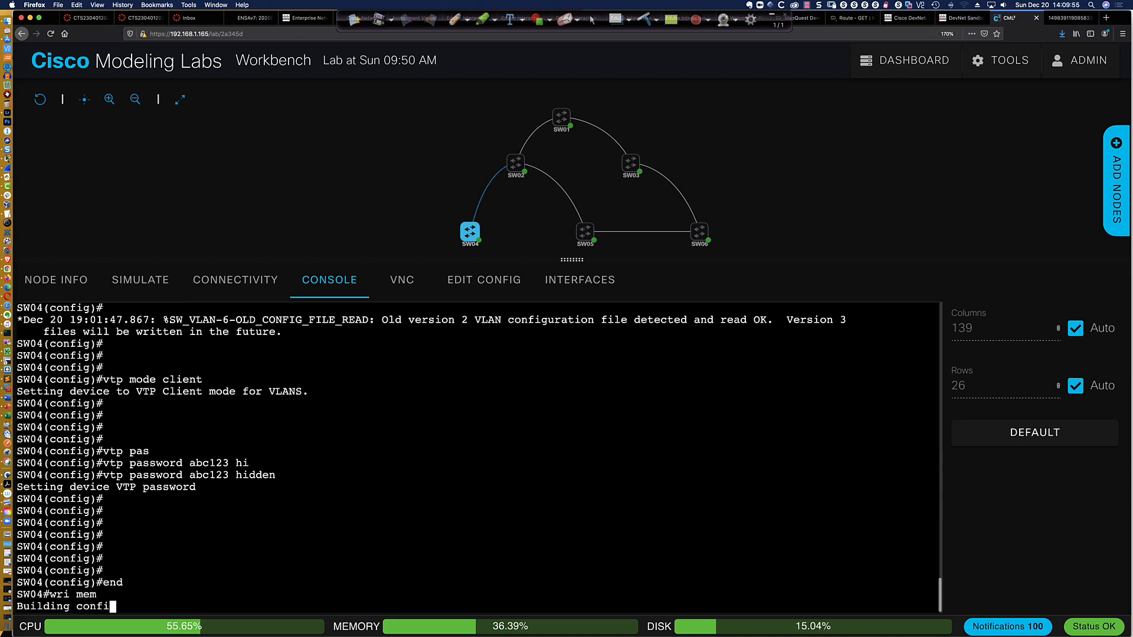
{"action": "key", "text": "Return"}
{"action": "key", "text": "Return"}
{"action": "key", "text": "Return"}
{"action": "key", "text": "Return"}
{"action": "key", "text": "Return"}
{"action": "key", "text": "Return"}
{"action": "key", "text": "Return"}
{"action": "key", "text": "Return"}
{"action": "key", "text": "Return"}
{"action": "key", "text": "Return"}
{"action": "key", "text": "Return"}
{"action": "key", "text": "Return"}
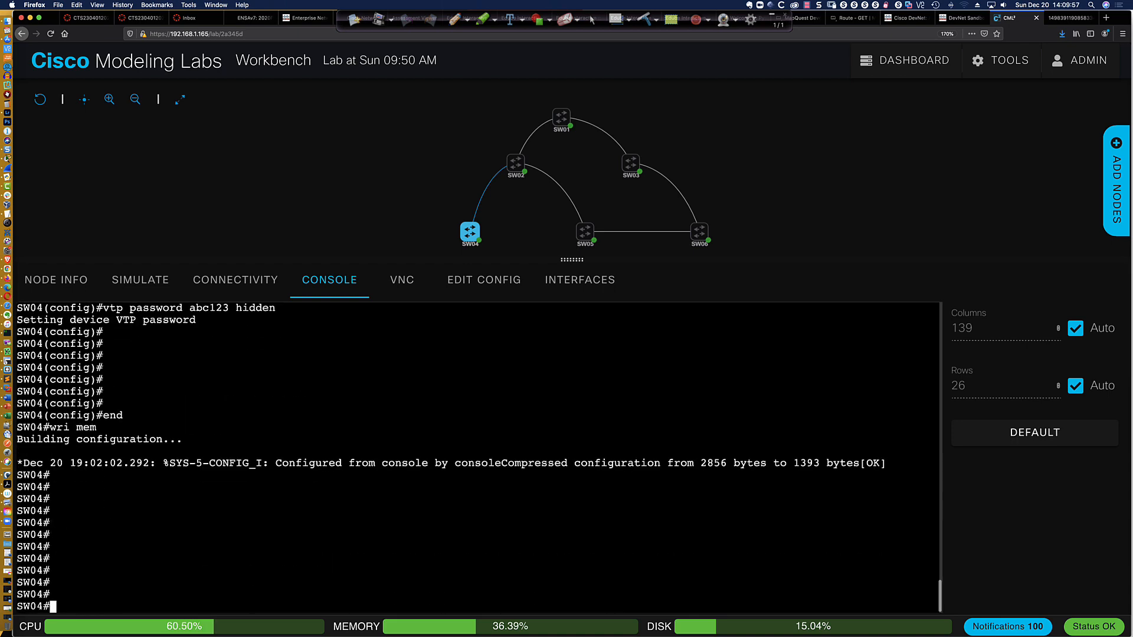
{"action": "type", "text": "sh vlan bri"}
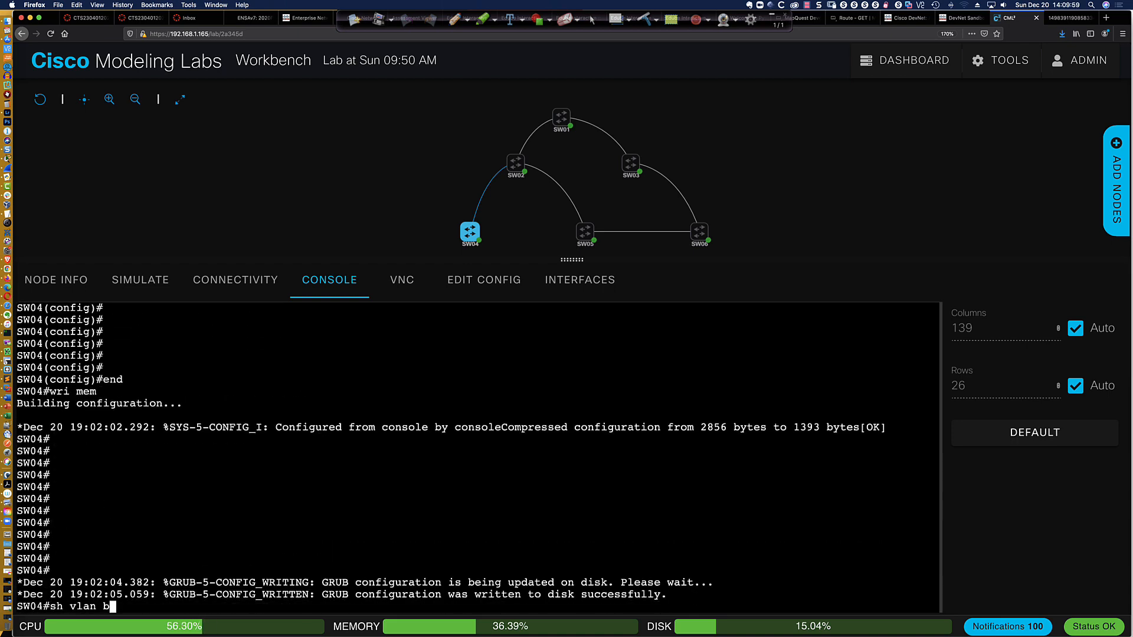
{"action": "key", "text": "Return"}
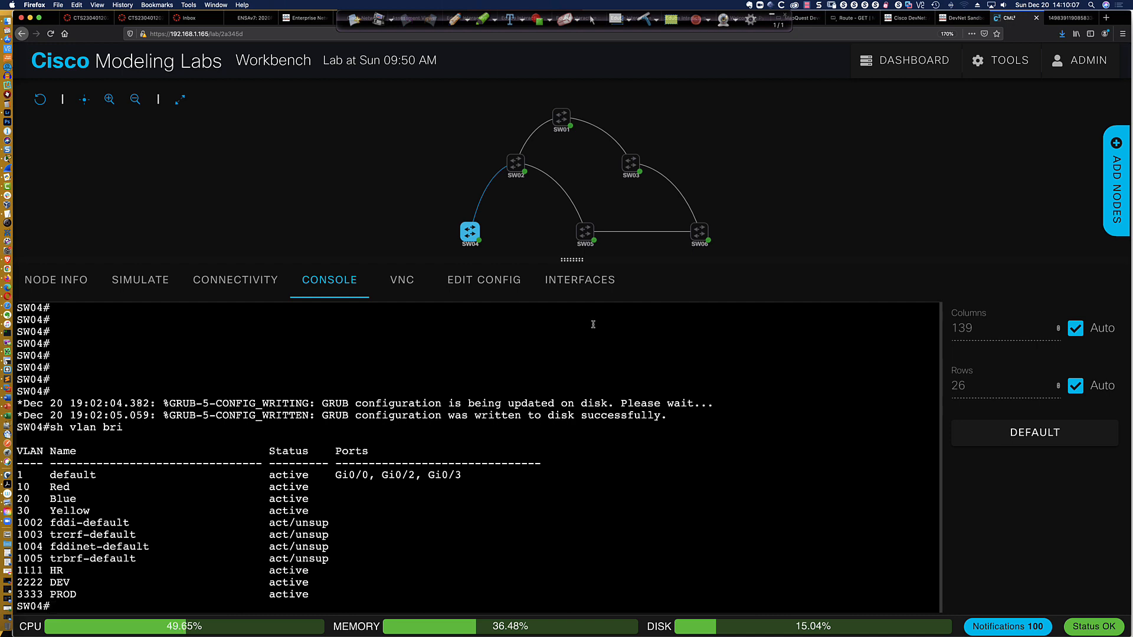
Open SW05's console and bring up its command prompt
{"action": "mouse_move", "coordinate": [585, 234]}
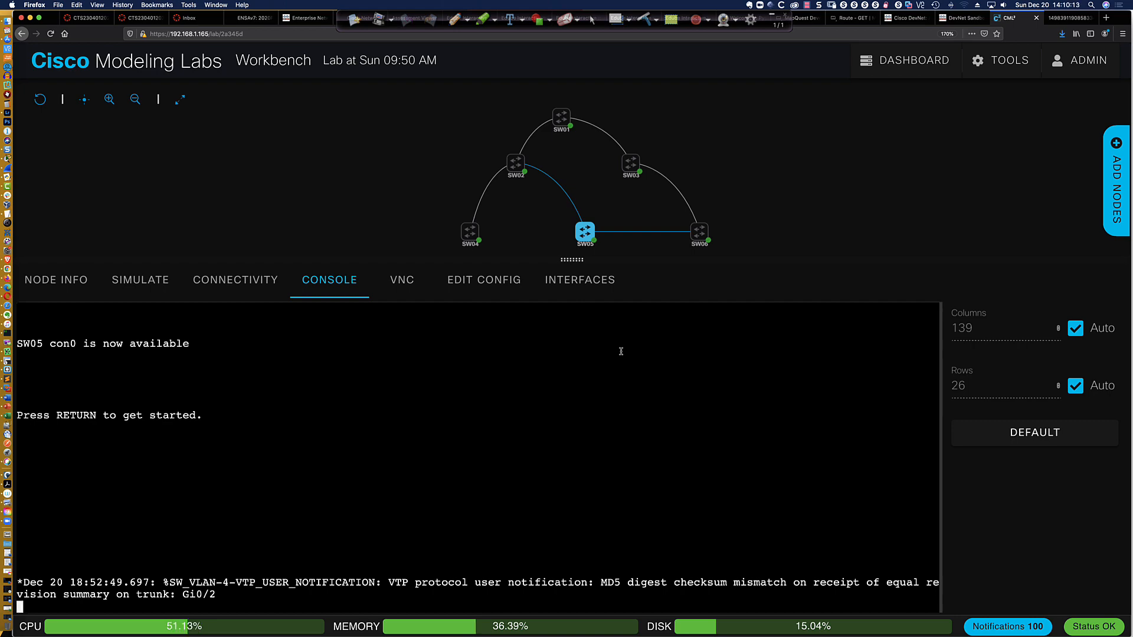
{"action": "key", "text": "Return"}
{"action": "key", "text": "Return"}
{"action": "key", "text": "Return"}
{"action": "key", "text": "Return"}
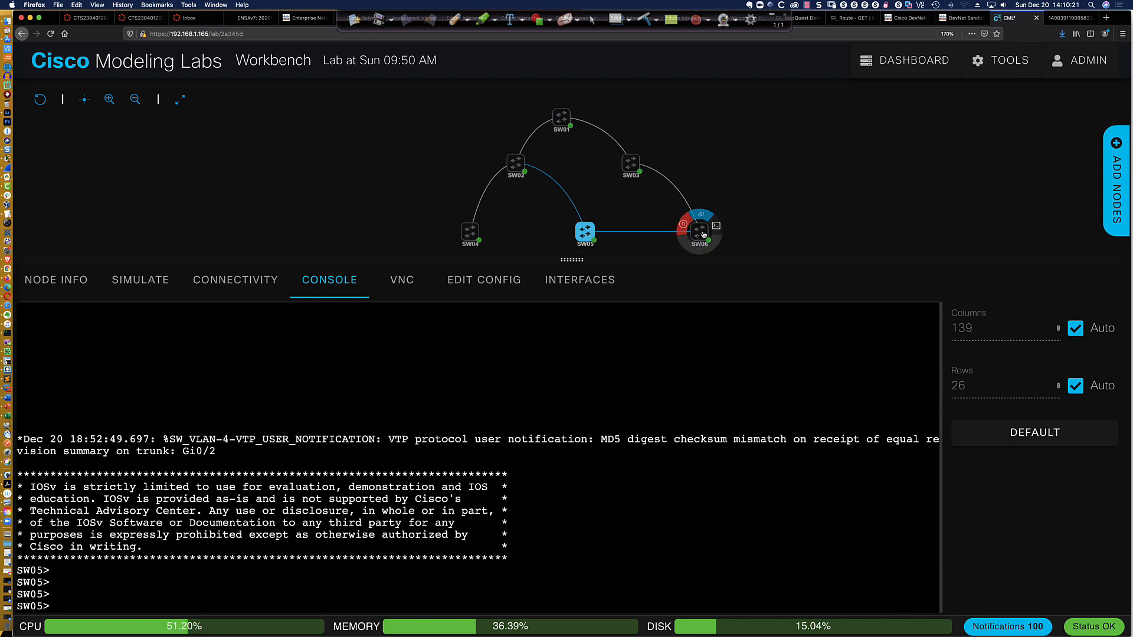
Open SW06's console and enter global configuration mode
{"action": "mouse_move", "coordinate": [626, 166]}
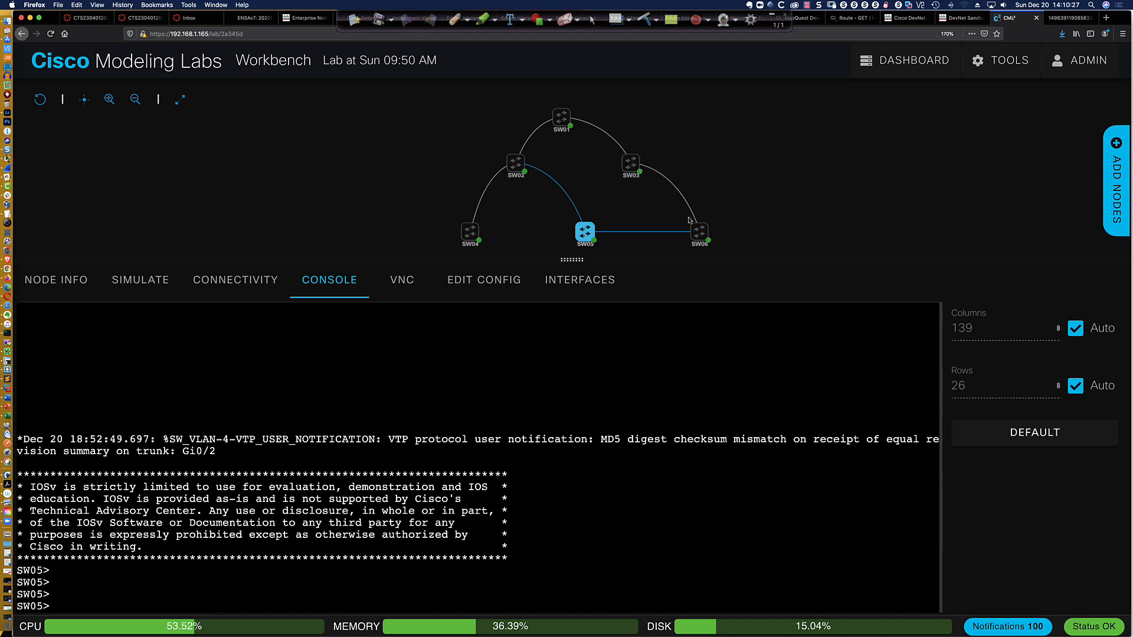
{"action": "mouse_move", "coordinate": [698, 237]}
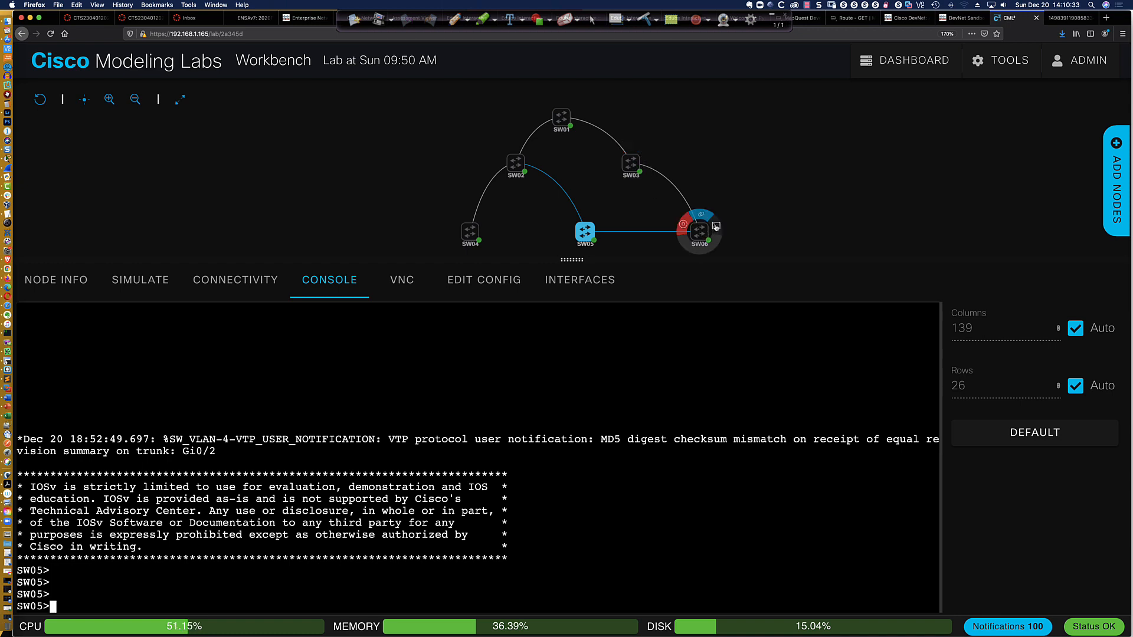
{"action": "left_click", "coordinate": [716, 226]}
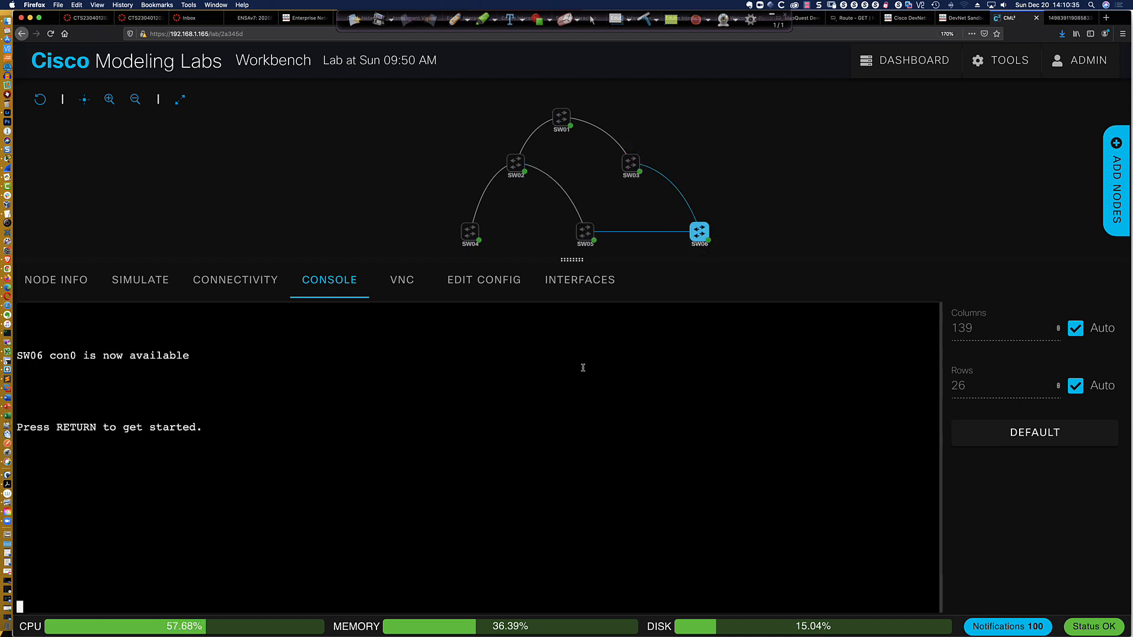
{"action": "key", "text": "Return"}
{"action": "key", "text": "Return"}
{"action": "key", "text": "Return"}
{"action": "key", "text": "Return"}
{"action": "key", "text": "Return"}
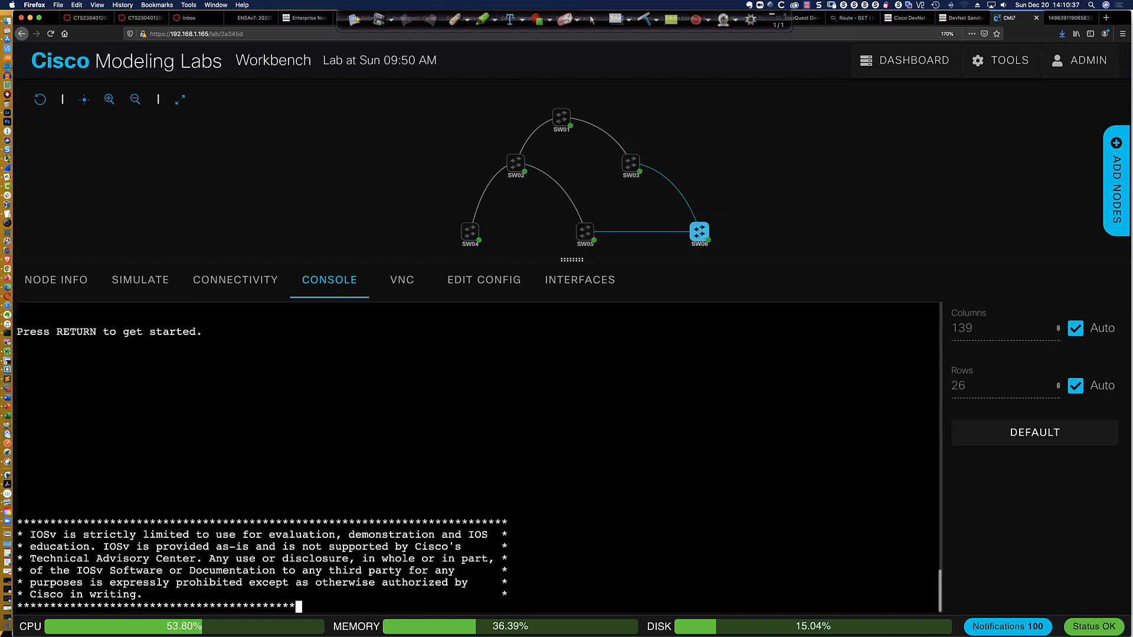
{"action": "key", "text": "Return"}
{"action": "key", "text": "Return"}
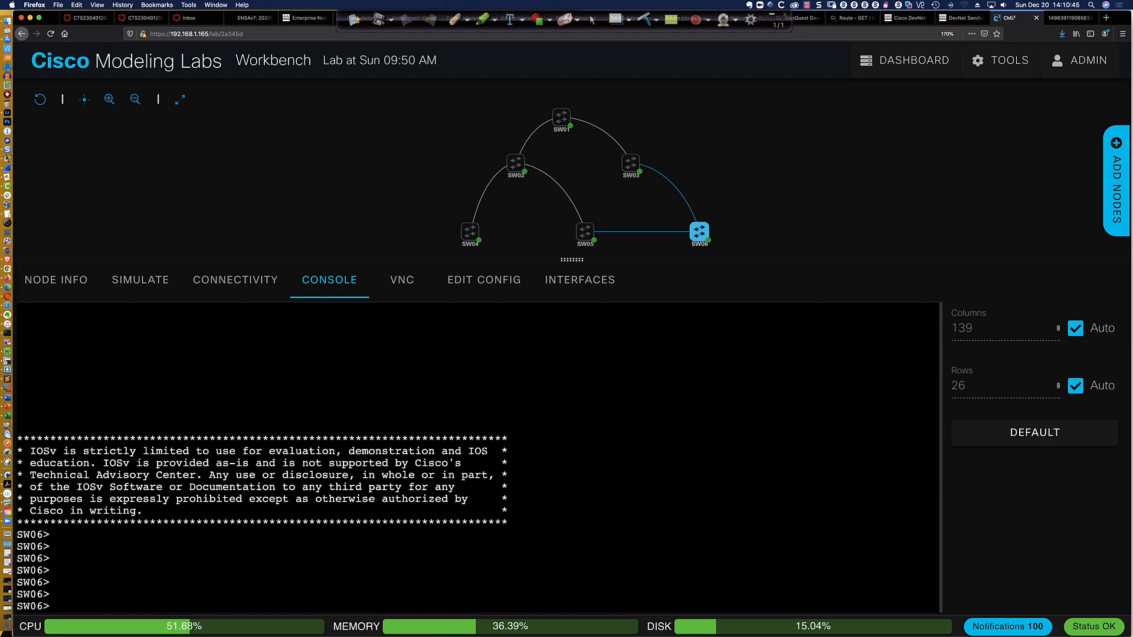
{"action": "type", "text": "en"}
{"action": "key", "text": "Return"}
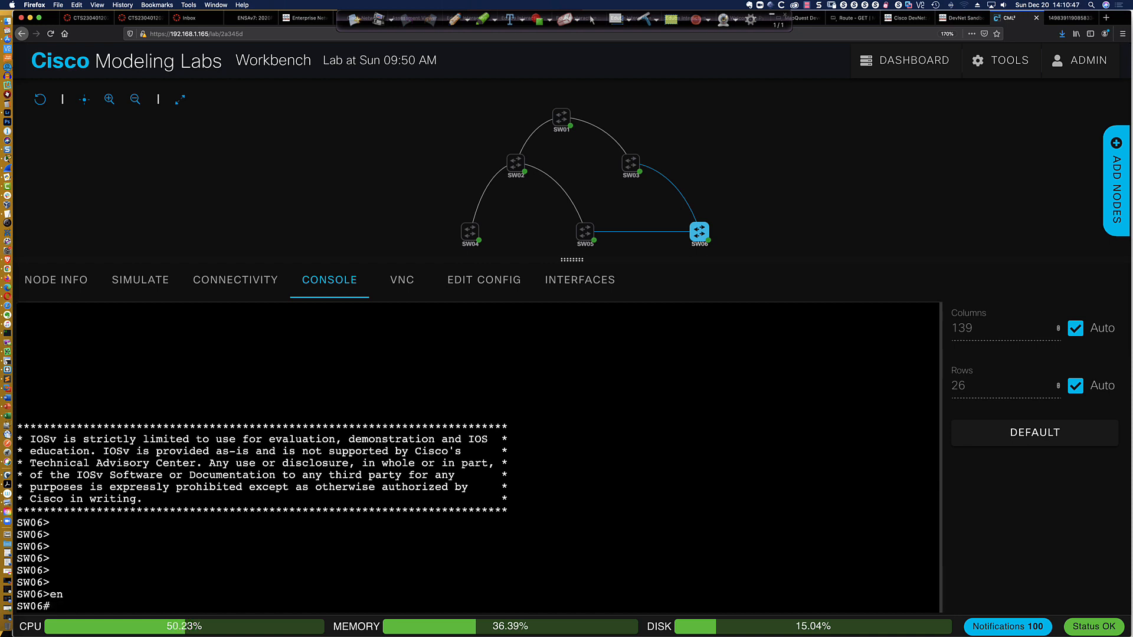
{"action": "type", "text": "conf t"}
{"action": "key", "text": "Return"}
Set SW06's VTP domain to CCNP and its VTP version to 3
{"action": "type", "text": "vtp "}
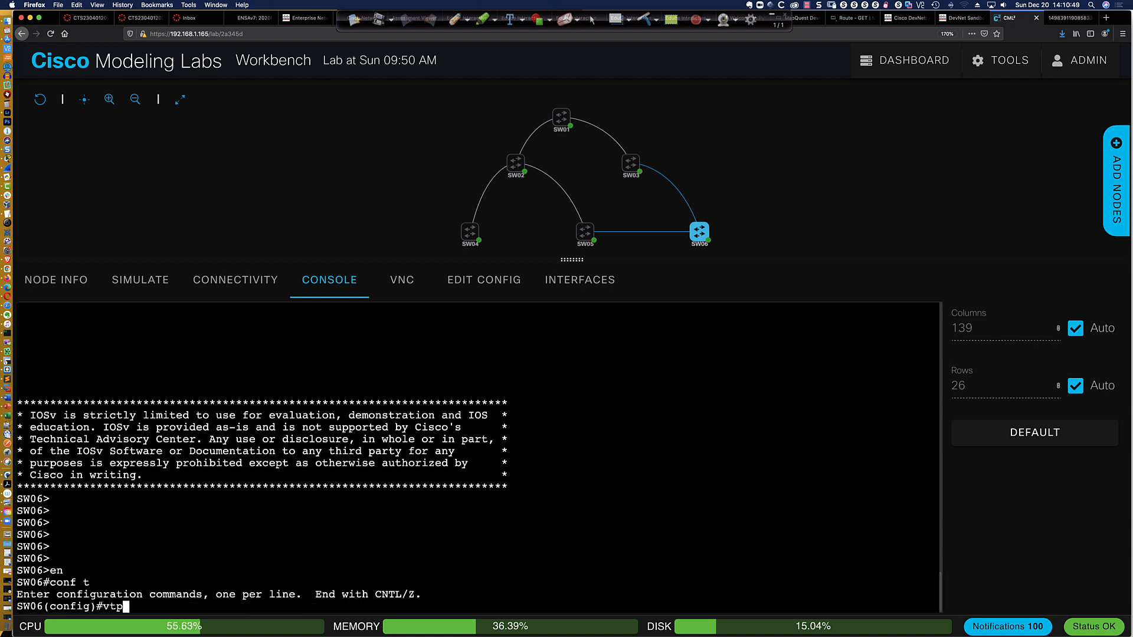
{"action": "type", "text": "domain CCNP"}
{"action": "key", "text": "Return"}
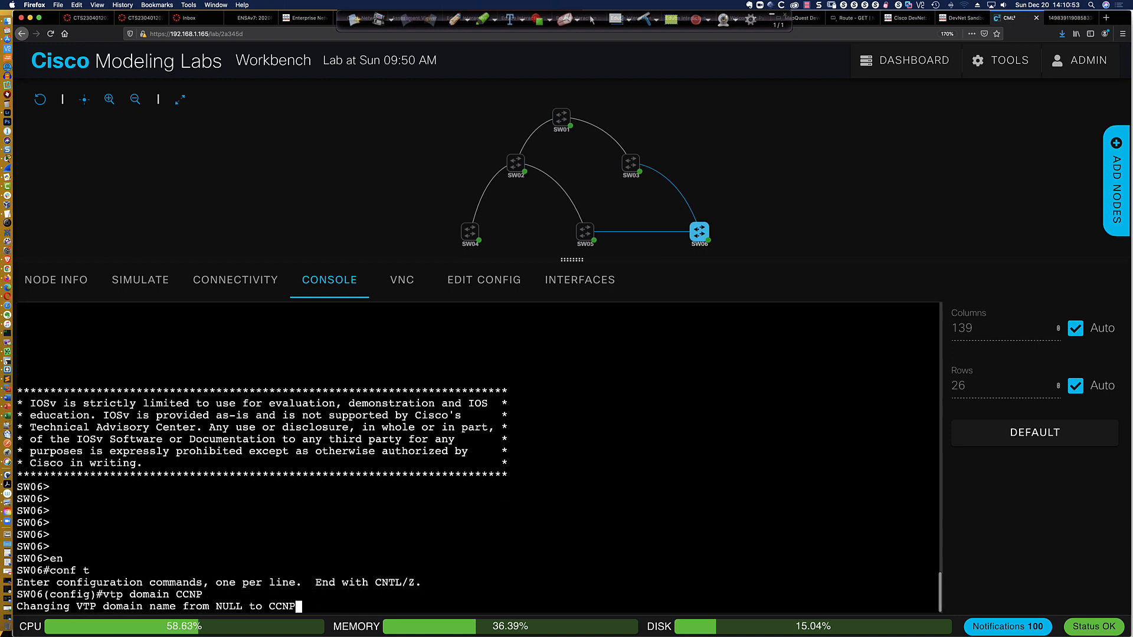
{"action": "type", "text": "vtp ver 3"}
{"action": "key", "text": "Return"}
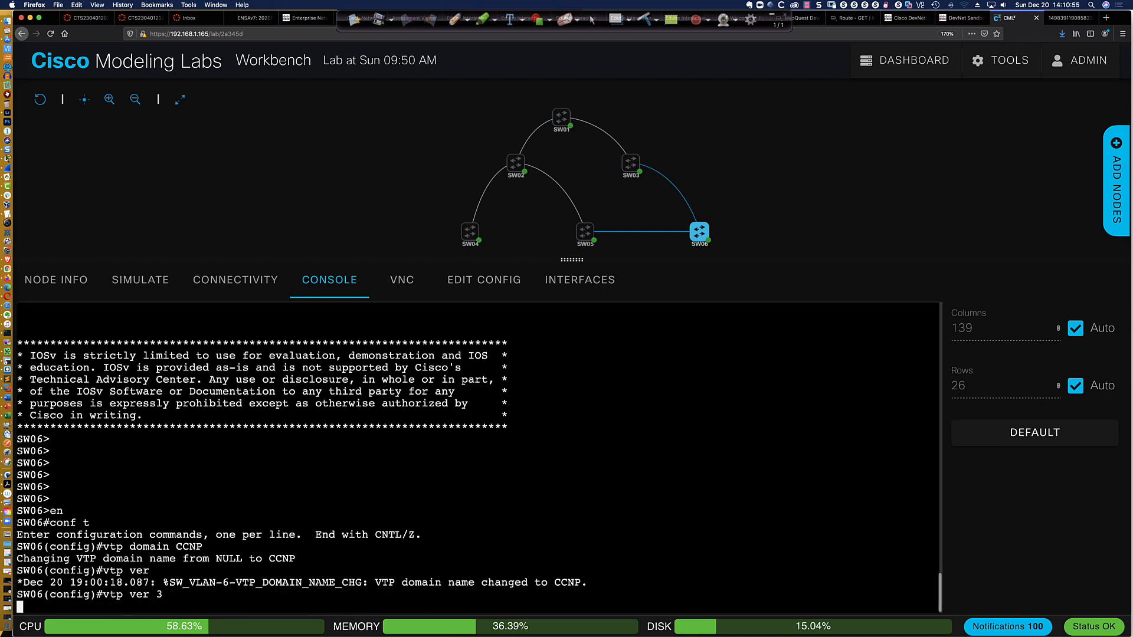
Set SW06's VTP mode to server
{"action": "type", "text": "vtp mode"}
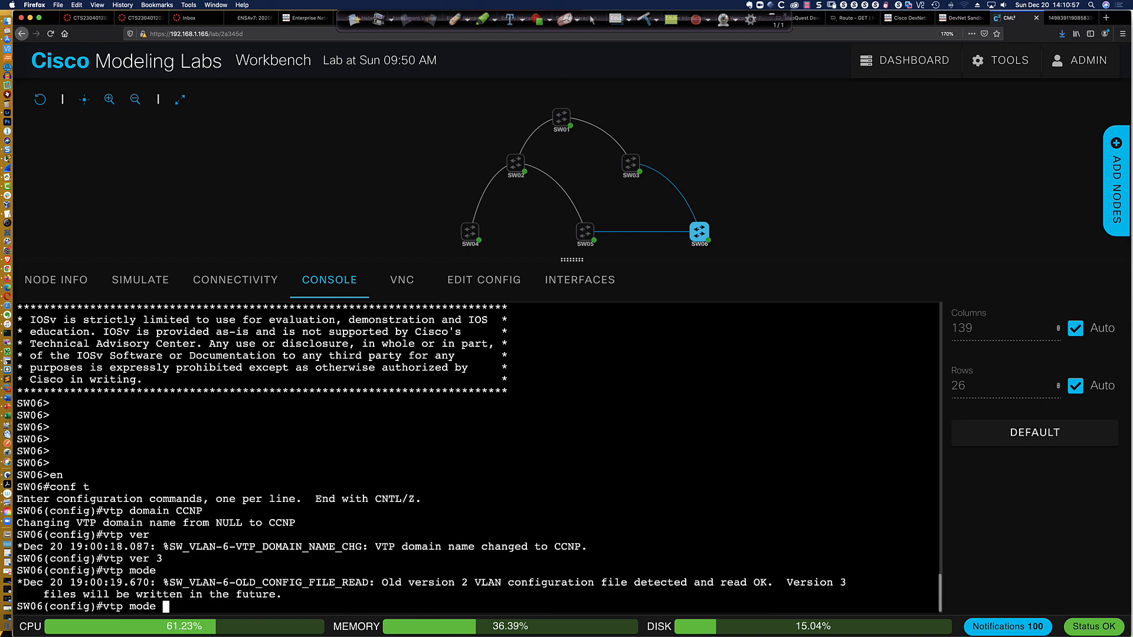
{"action": "type", "text": " server"}
{"action": "key", "text": "Return"}
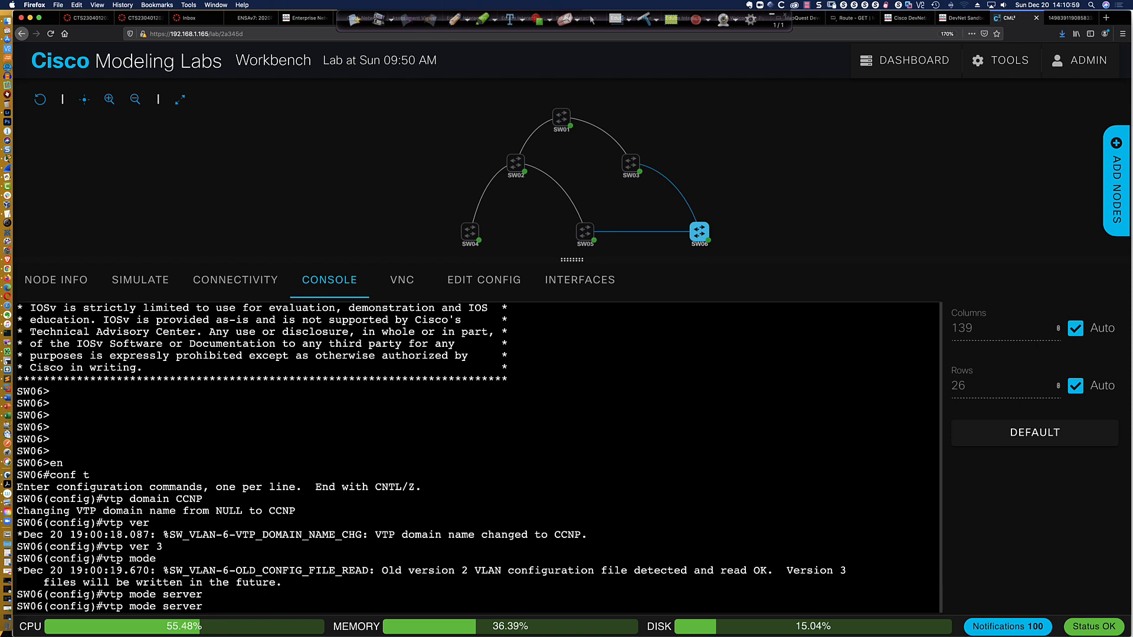
{"action": "key", "text": "Return"}
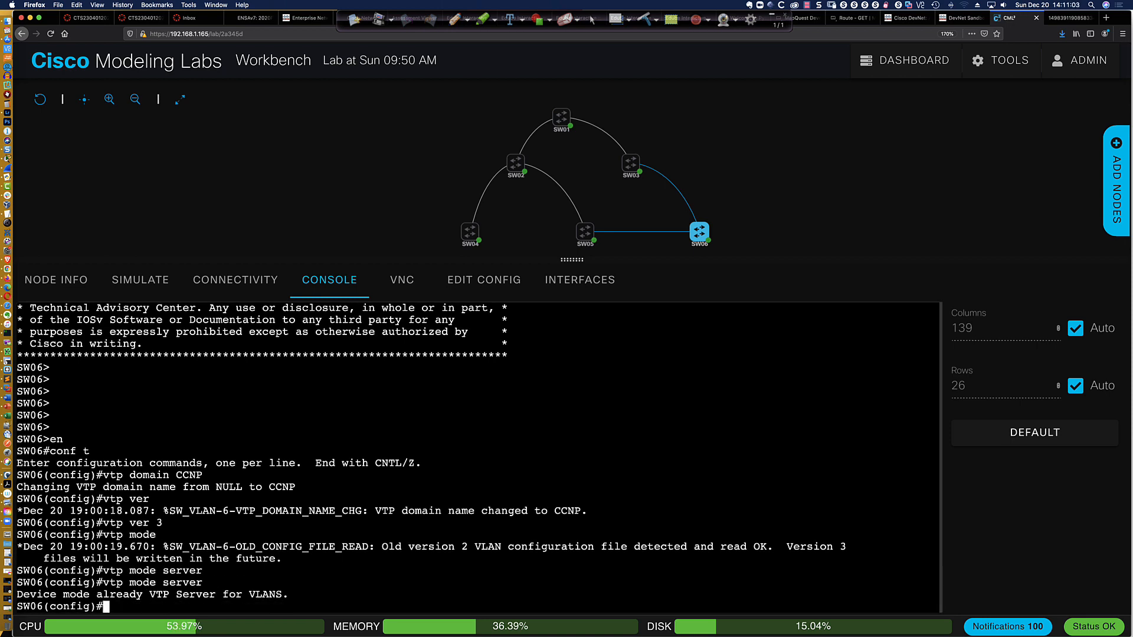
{"action": "key", "text": "Return"}
{"action": "key", "text": "Return"}
{"action": "key", "text": "Return"}
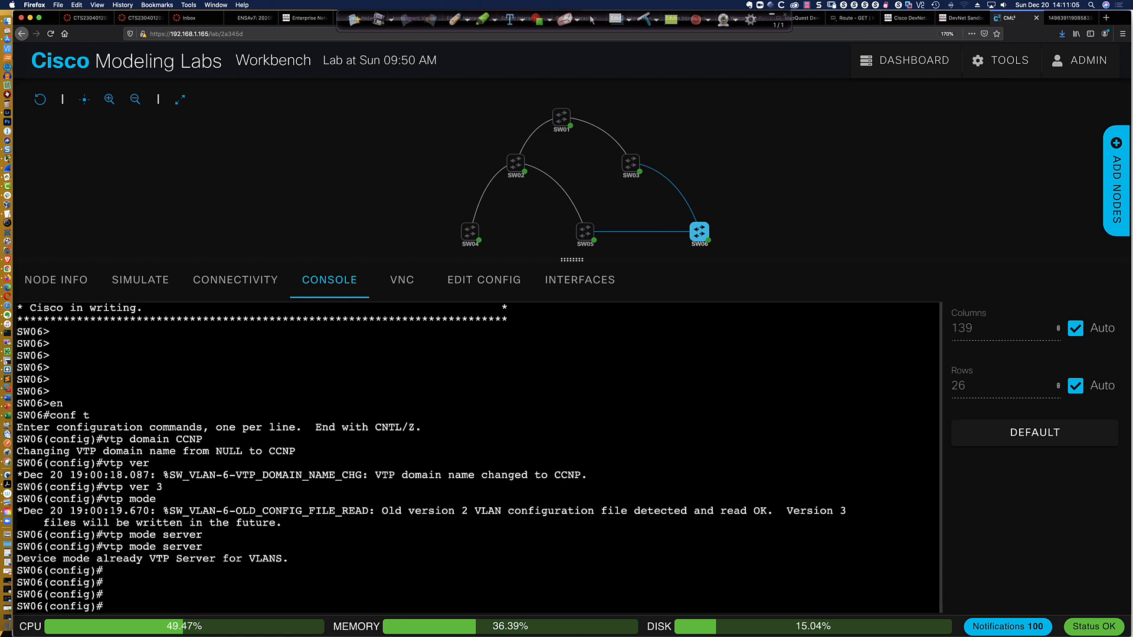
Set the VTP password on SW06 with the hidden option
{"action": "type", "text": "vtp pass"}
{"action": "key", "text": "Tab"}
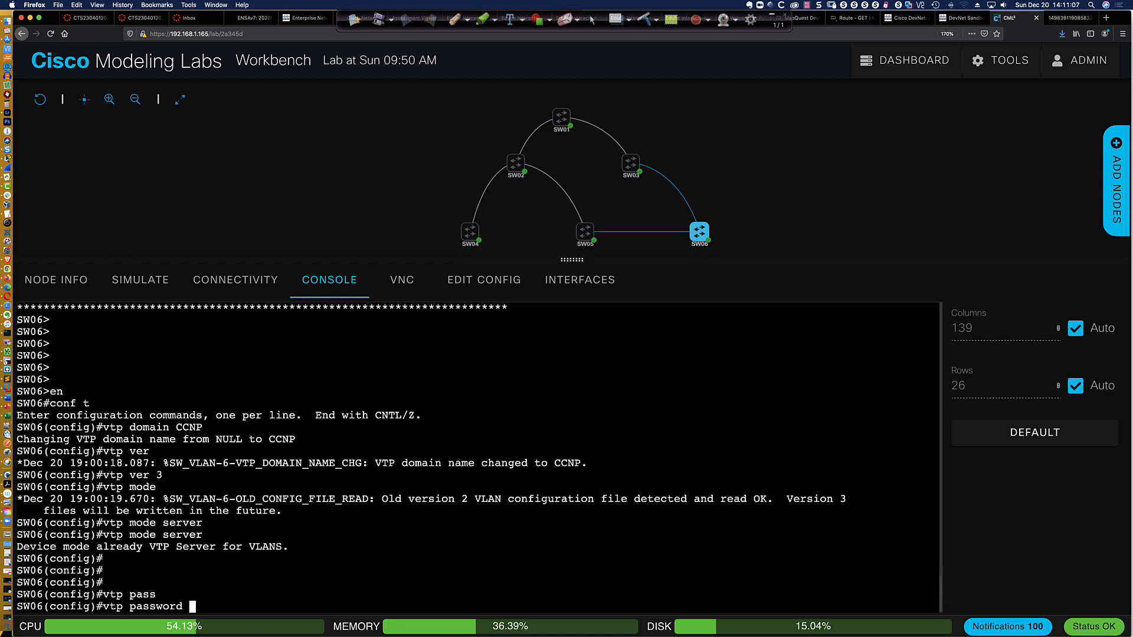
{"action": "type", "text": "abc123 hi"}
{"action": "key", "text": "Tab"}
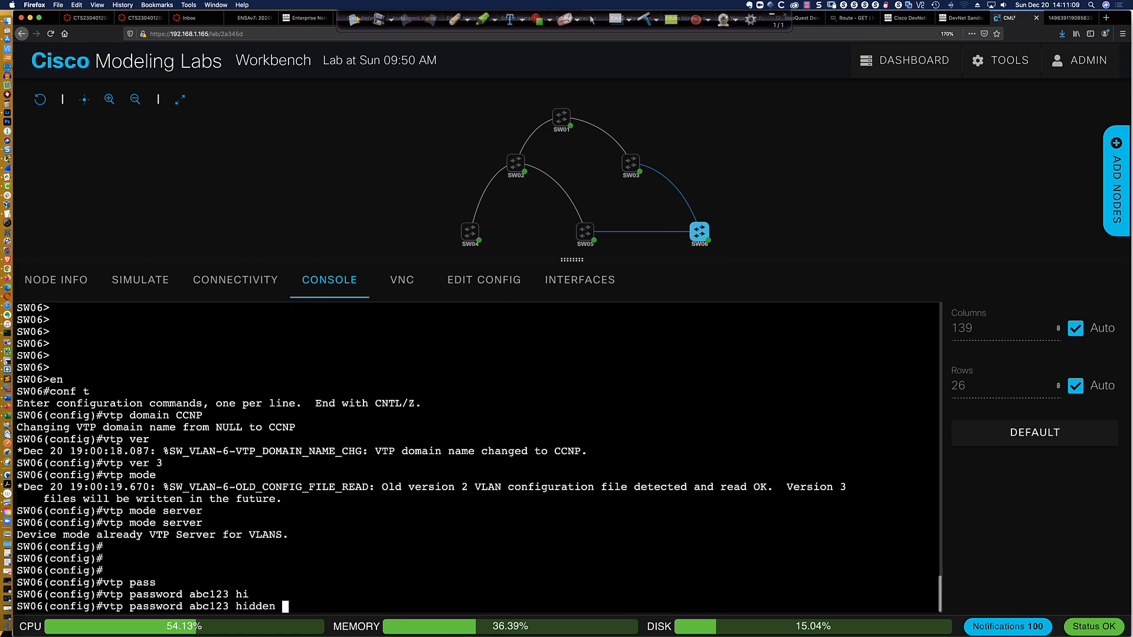
{"action": "key", "text": "Return"}
{"action": "key", "text": "Return"}
{"action": "key", "text": "Return"}
{"action": "key", "text": "Return"}
{"action": "key", "text": "Return"}
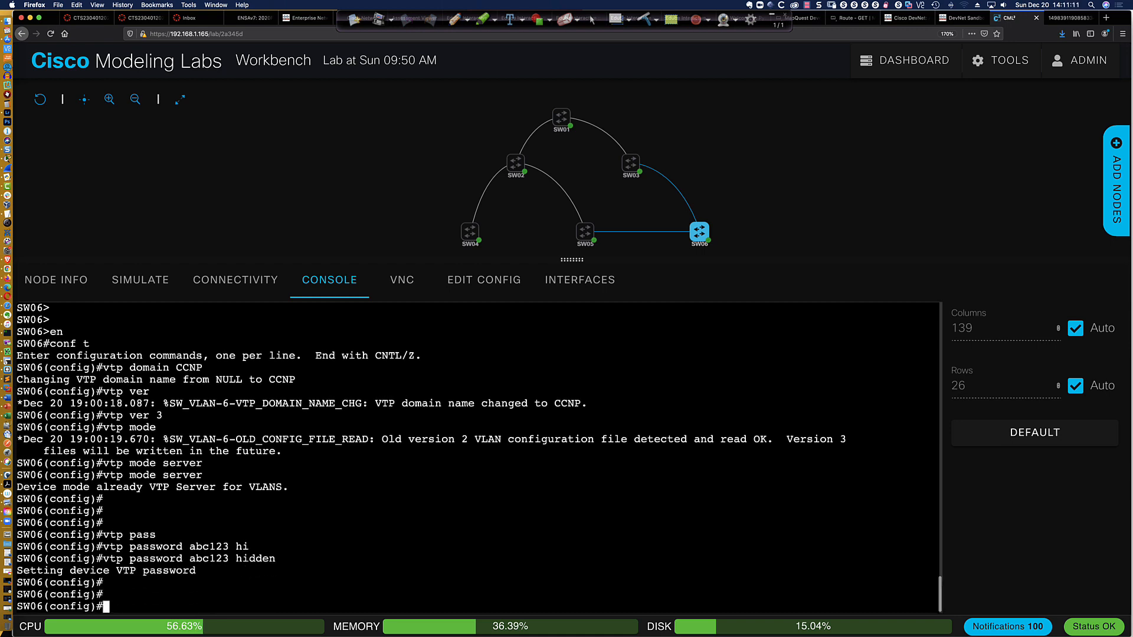
Display SW06's stored VTP password and its brief VLAN list from configuration mode
{"action": "type", "text": "do sh "}
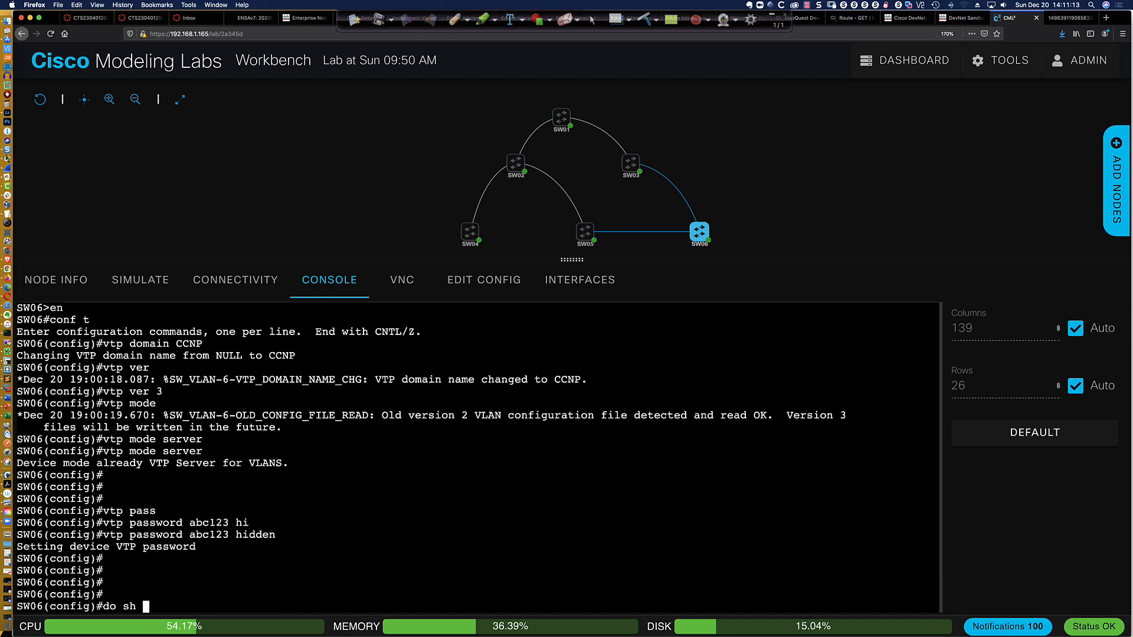
{"action": "type", "text": "vtp pas"}
{"action": "key", "text": "Tab"}
{"action": "key", "text": "Return"}
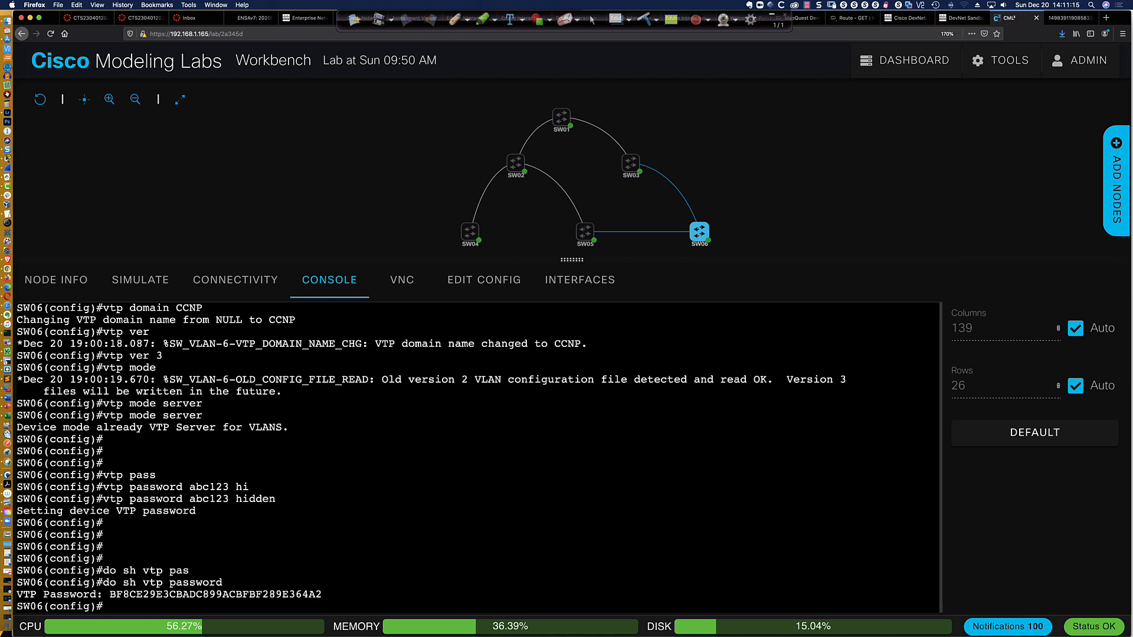
{"action": "key", "text": "Return"}
{"action": "key", "text": "Return"}
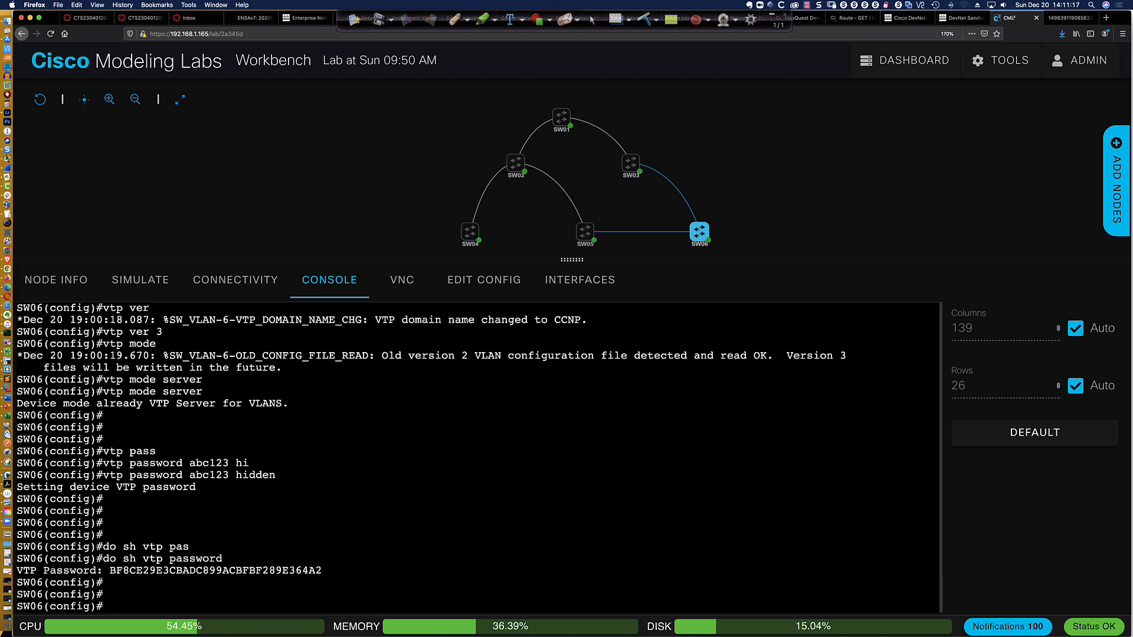
{"action": "type", "text": "do sh vlan bri"}
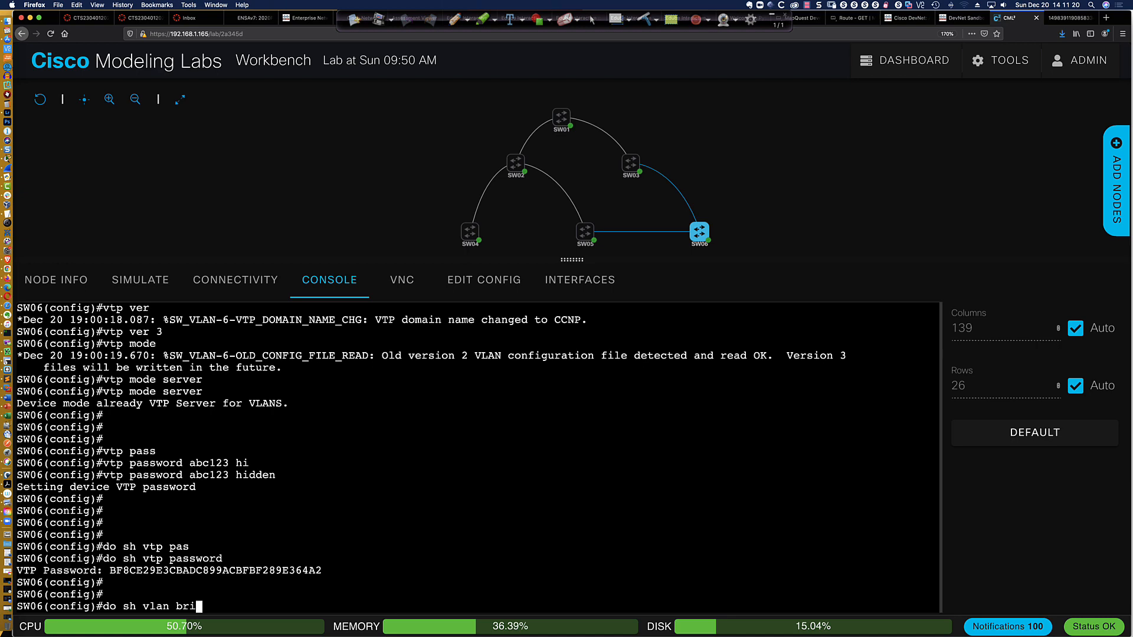
{"action": "key", "text": "Return"}
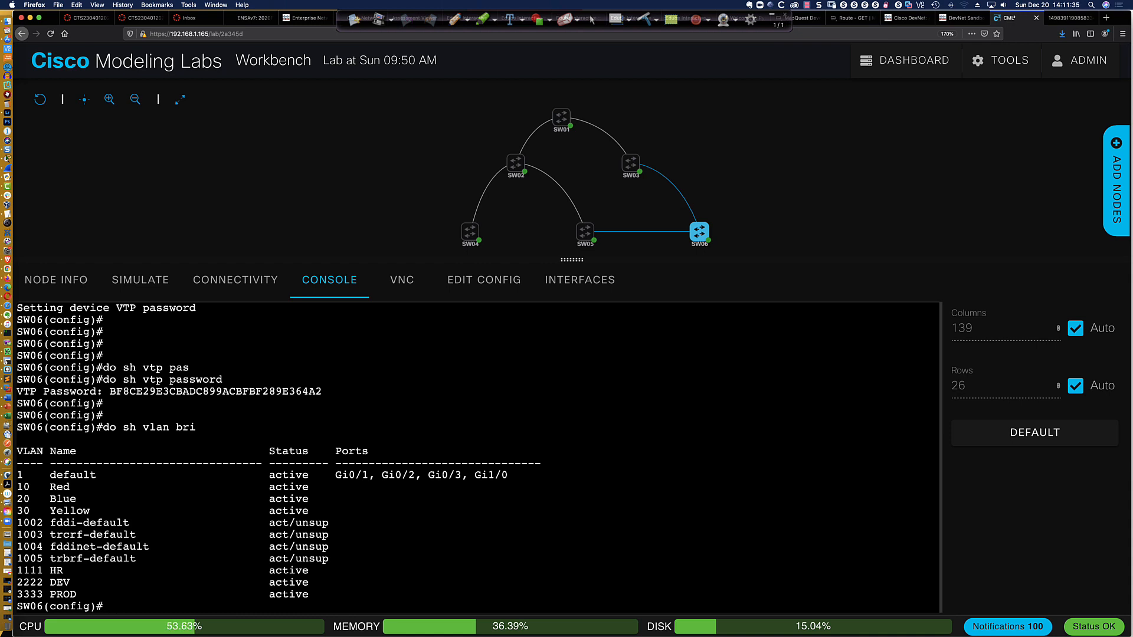
Leave configuration mode on SW06 and save its configuration to memory
{"action": "type", "text": "end"}
{"action": "key", "text": "Return"}
{"action": "key", "text": "Return"}
{"action": "key", "text": "Return"}
{"action": "key", "text": "Return"}
{"action": "key", "text": "Return"}
{"action": "type", "text": "wri me"}
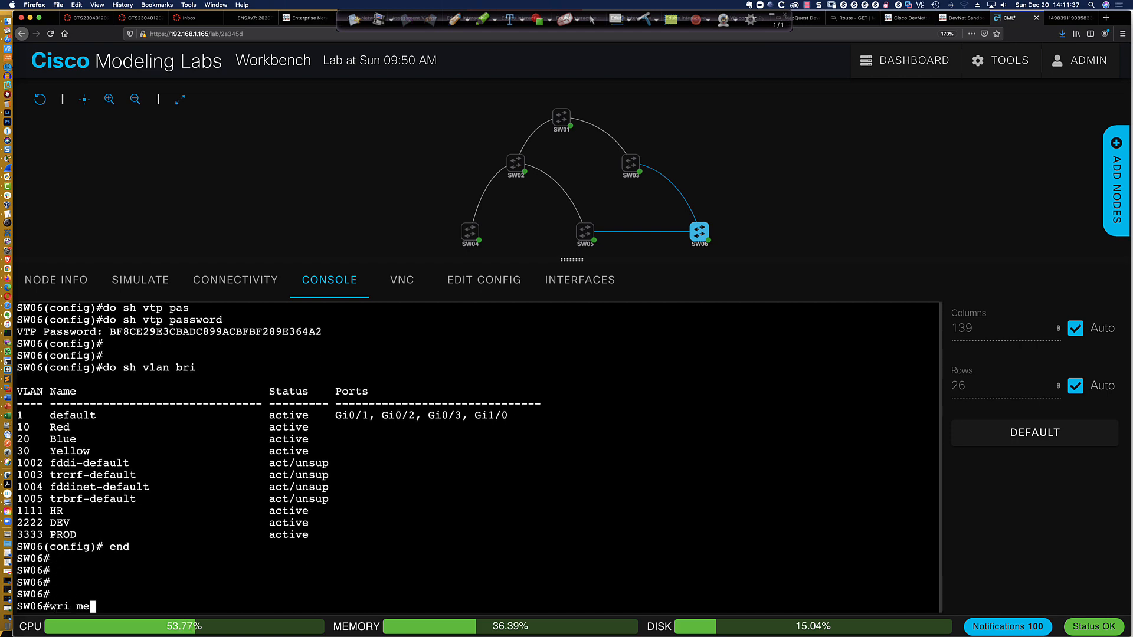
{"action": "type", "text": "m"}
{"action": "key", "text": "Return"}
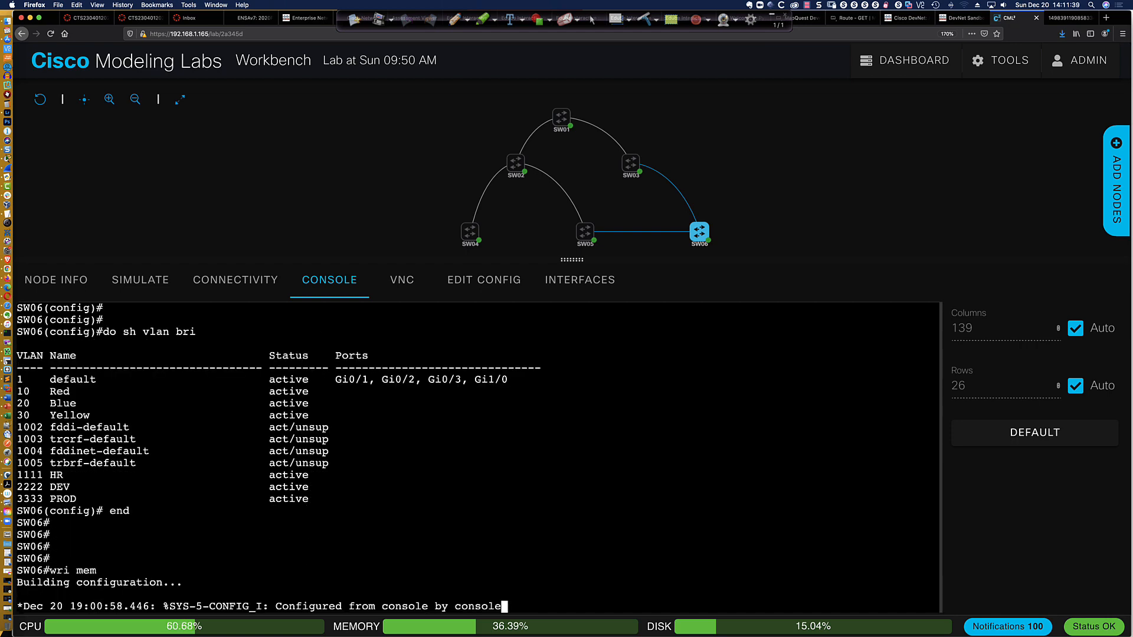
{"action": "key", "text": "Return"}
{"action": "key", "text": "Return"}
{"action": "key", "text": "Return"}
{"action": "key", "text": "Return"}
{"action": "key", "text": "Return"}
{"action": "key", "text": "Return"}
{"action": "key", "text": "Return"}
{"action": "key", "text": "Return"}
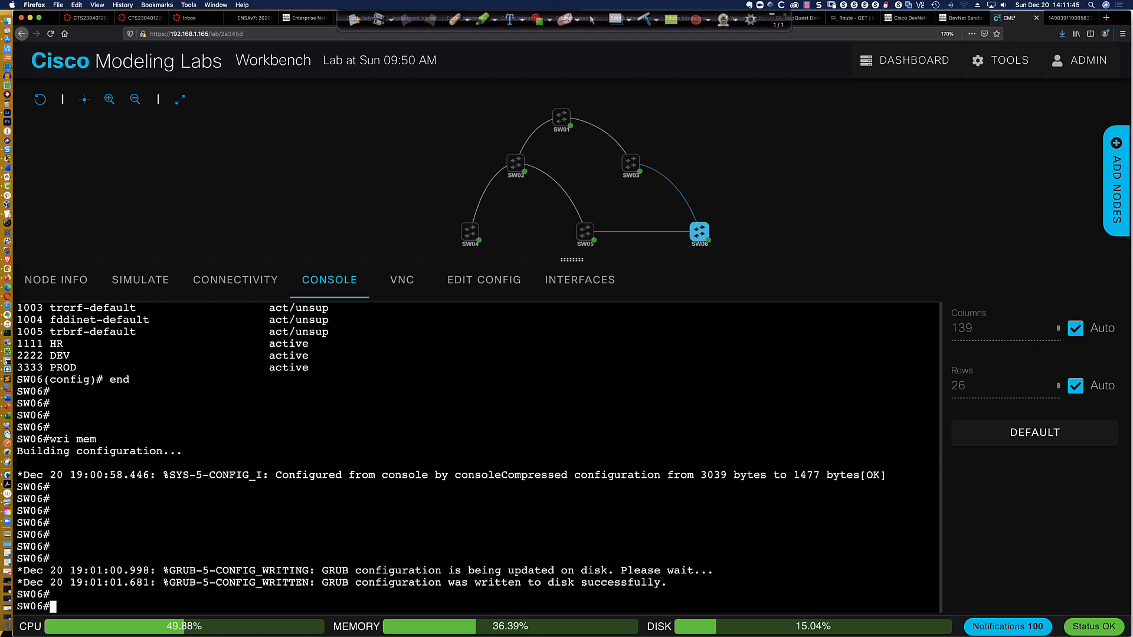
Start promoting SW06 to VTP primary server for the VLAN feature
{"action": "type", "text": "vtp primary"}
{"action": "key", "text": "Return"}
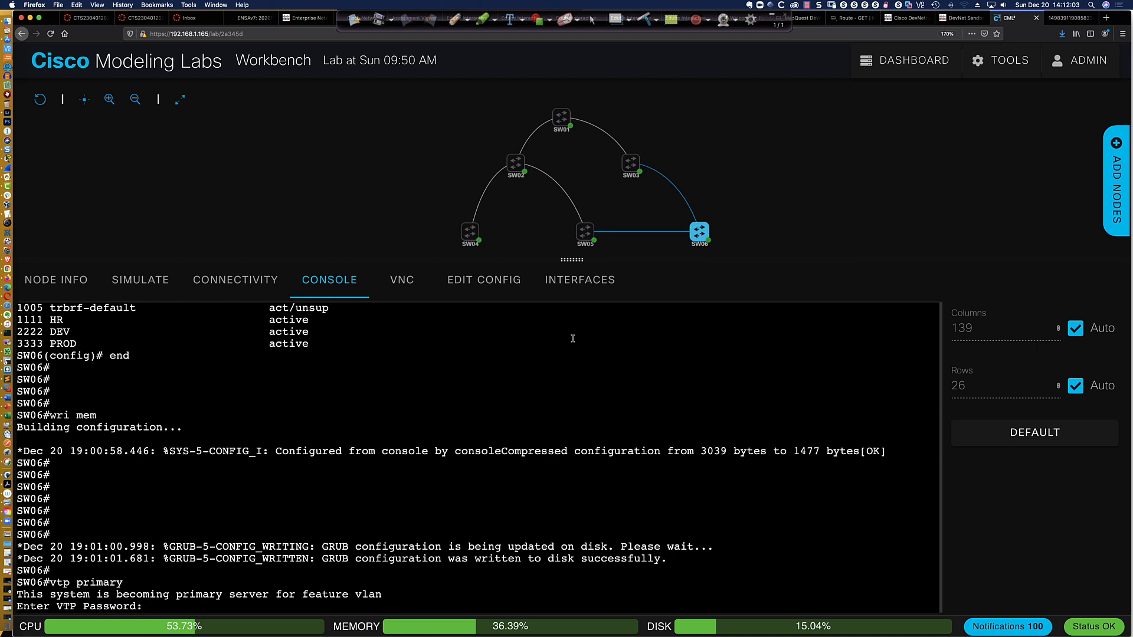
Enter the VTP password on SW06 and confirm its takeover as primary server for the VLAN feature
{"action": "key", "text": "Return"}
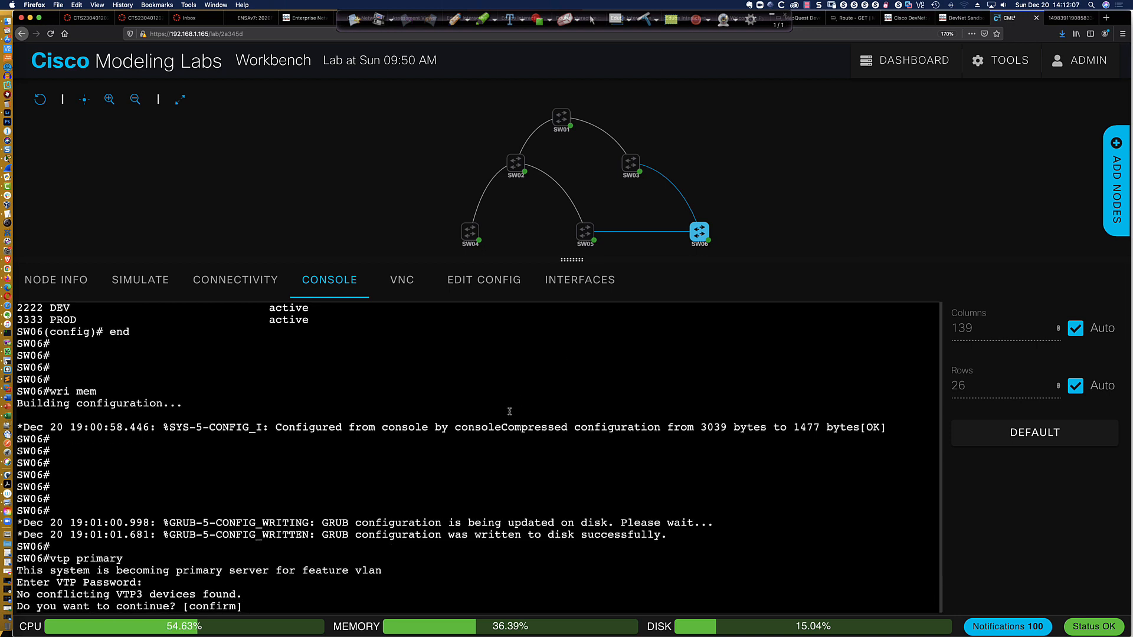
{"action": "key", "text": "Return"}
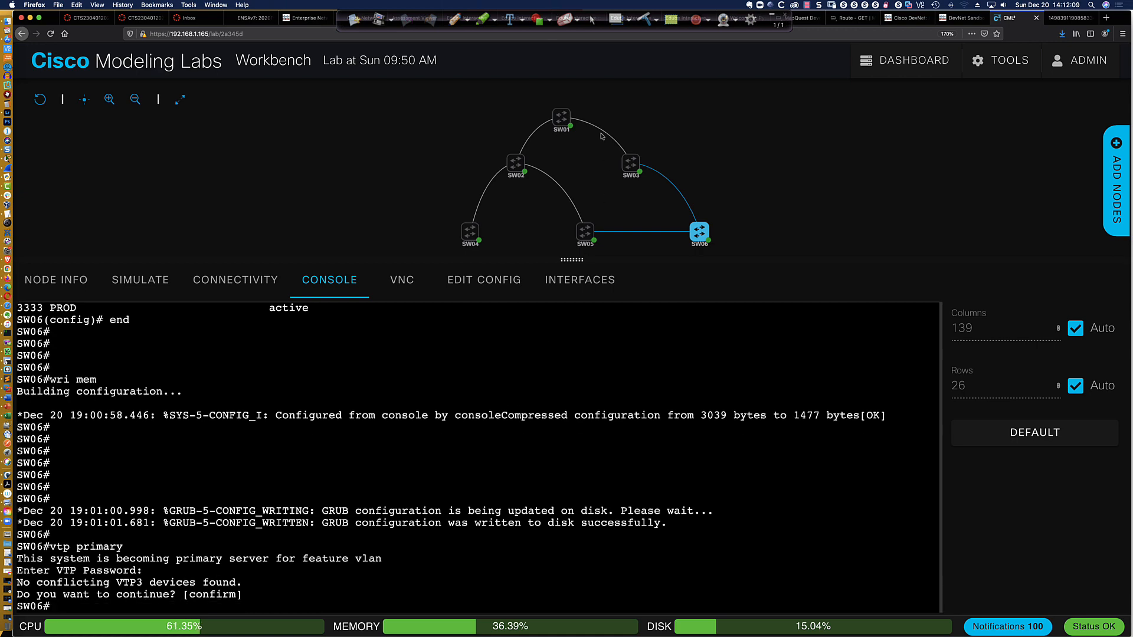
Promote SW01 to VTP primary server for the VLAN feature, entering the VTP password and confirming the takeover
{"action": "mouse_move", "coordinate": [559, 117]}
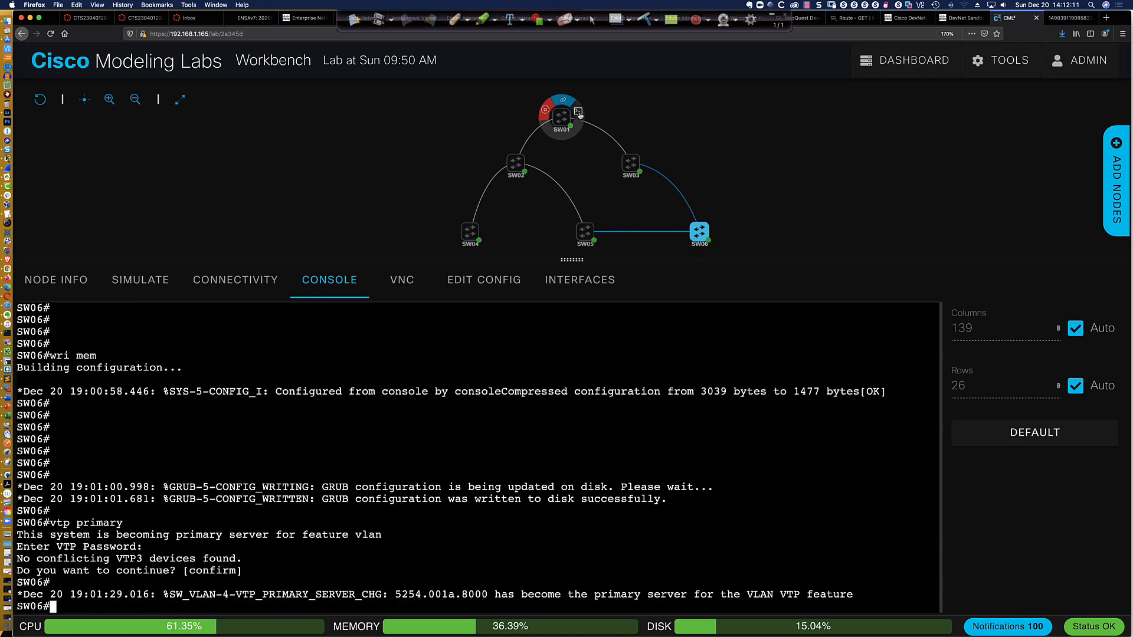
{"action": "left_click", "coordinate": [579, 112]}
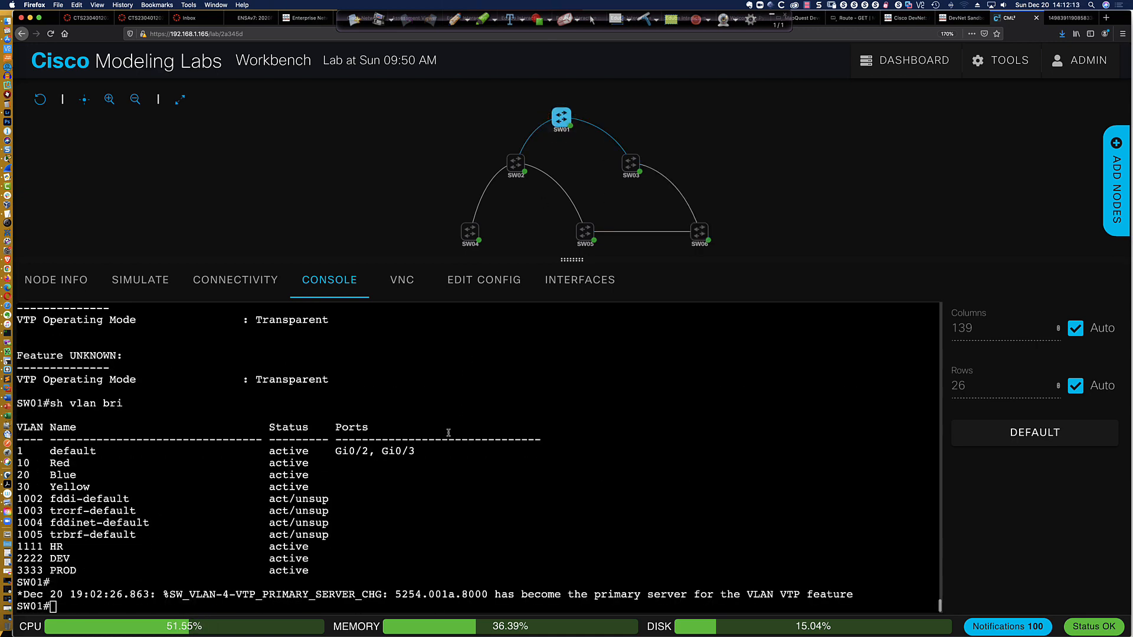
{"action": "key", "text": "Return"}
{"action": "key", "text": "Return"}
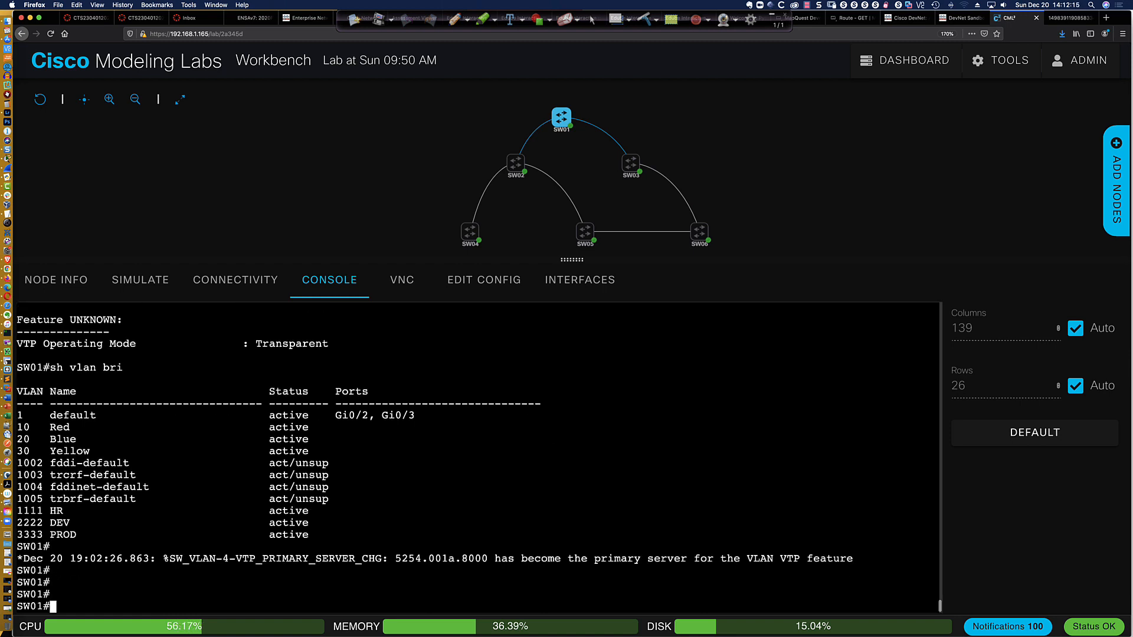
{"action": "type", "text": "vtp primary"}
{"action": "key", "text": "Return"}
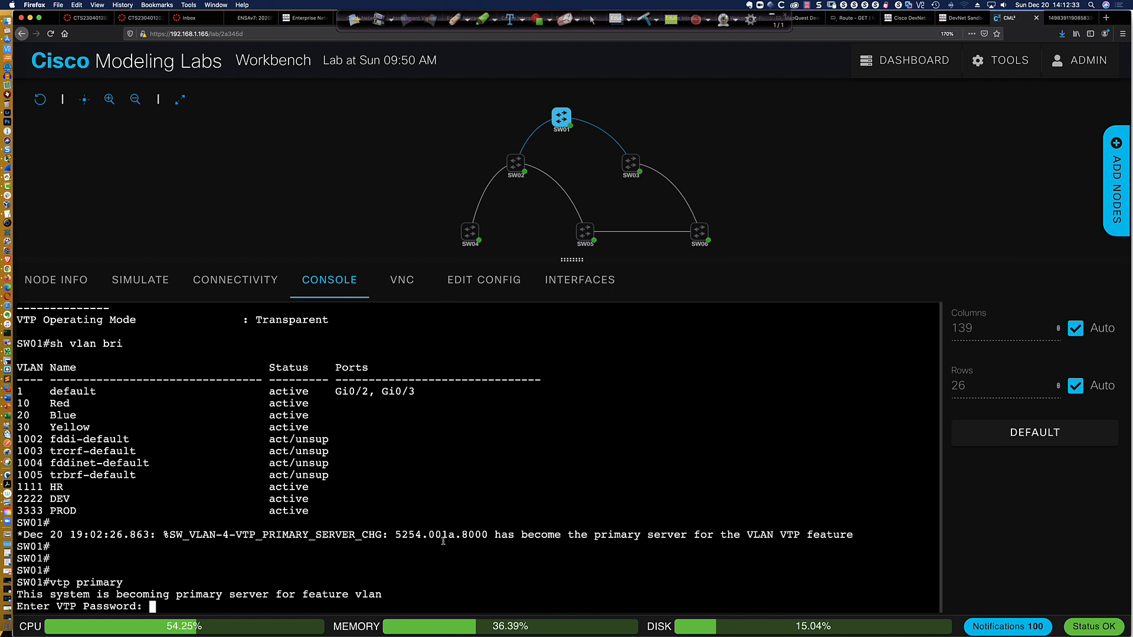
{"action": "key", "text": "Return"}
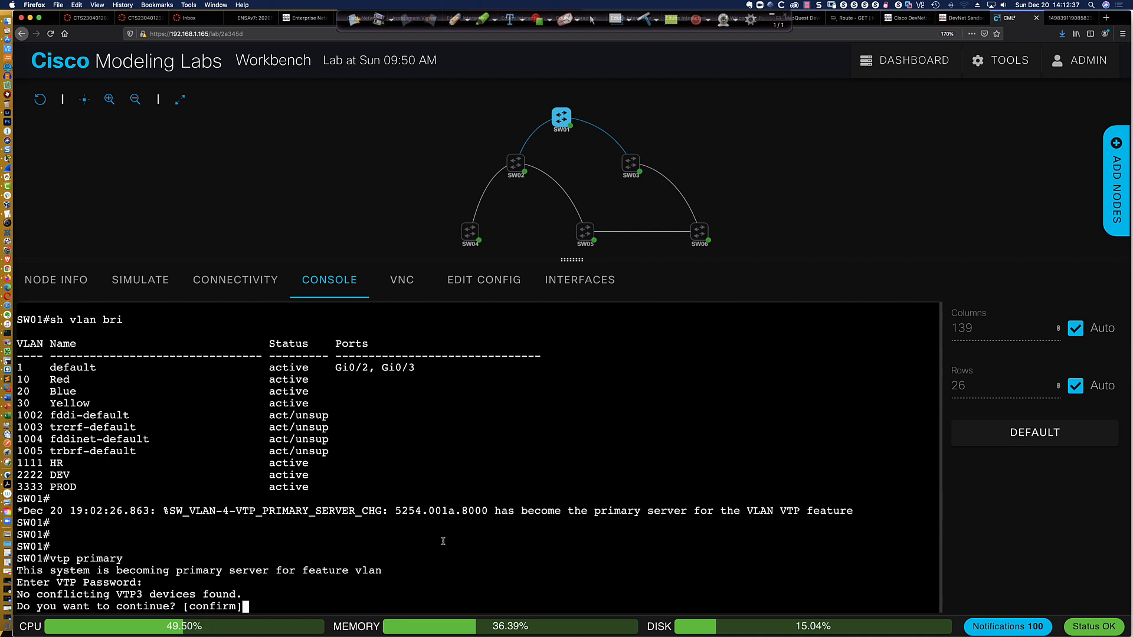
{"action": "key", "text": "Return"}
{"action": "key", "text": "Return"}
{"action": "key", "text": "Return"}
{"action": "key", "text": "Return"}
{"action": "key", "text": "Return"}
{"action": "key", "text": "Return"}
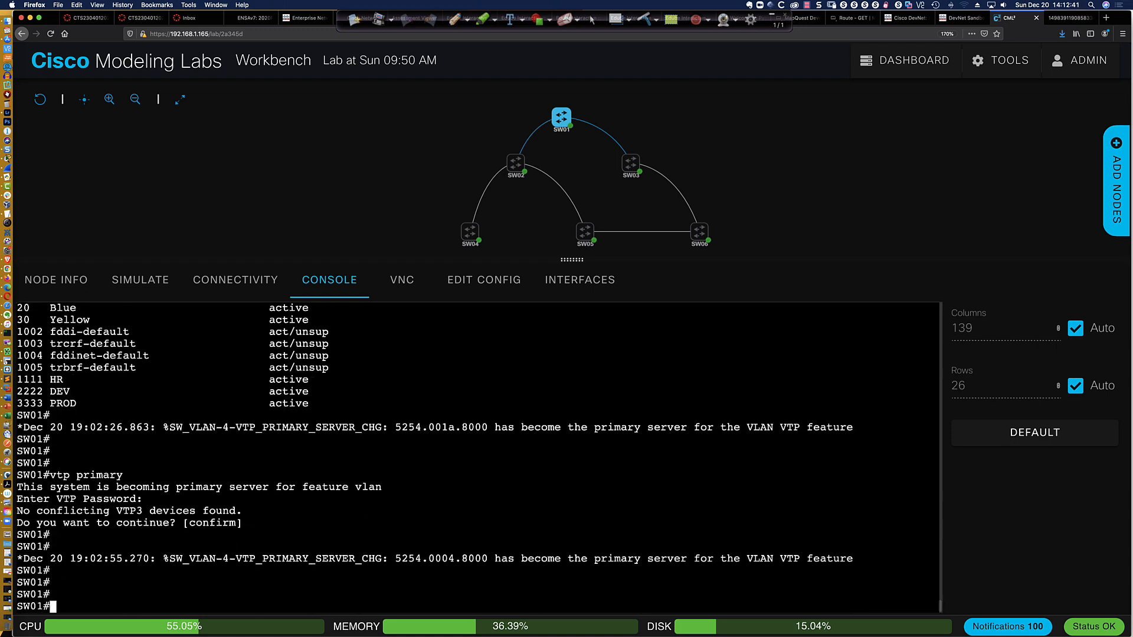
Open SW06's console and check its log for the VTP primary server change
{"action": "scroll", "coordinate": [443, 545], "scroll_direction": "up", "scroll_amount": 2}
{"action": "scroll", "coordinate": [443, 546], "scroll_direction": "down", "scroll_amount": 2}
{"action": "left_click", "coordinate": [717, 227]}
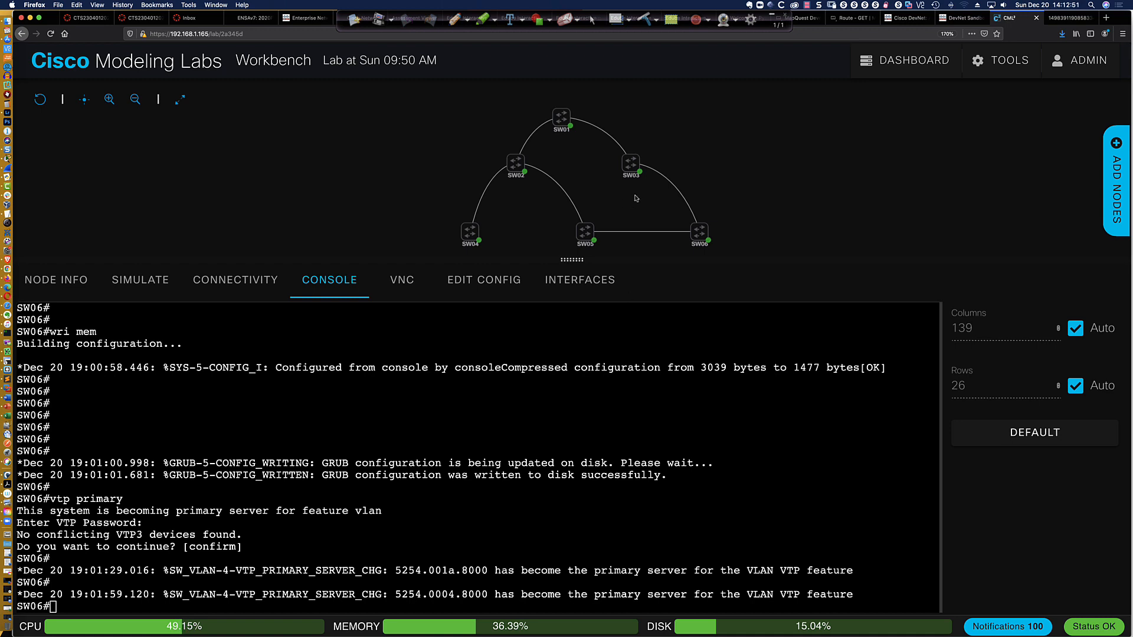
Open SW05's console and set its VTP domain to CCNP in global configuration mode
{"action": "left_click", "coordinate": [632, 170]}
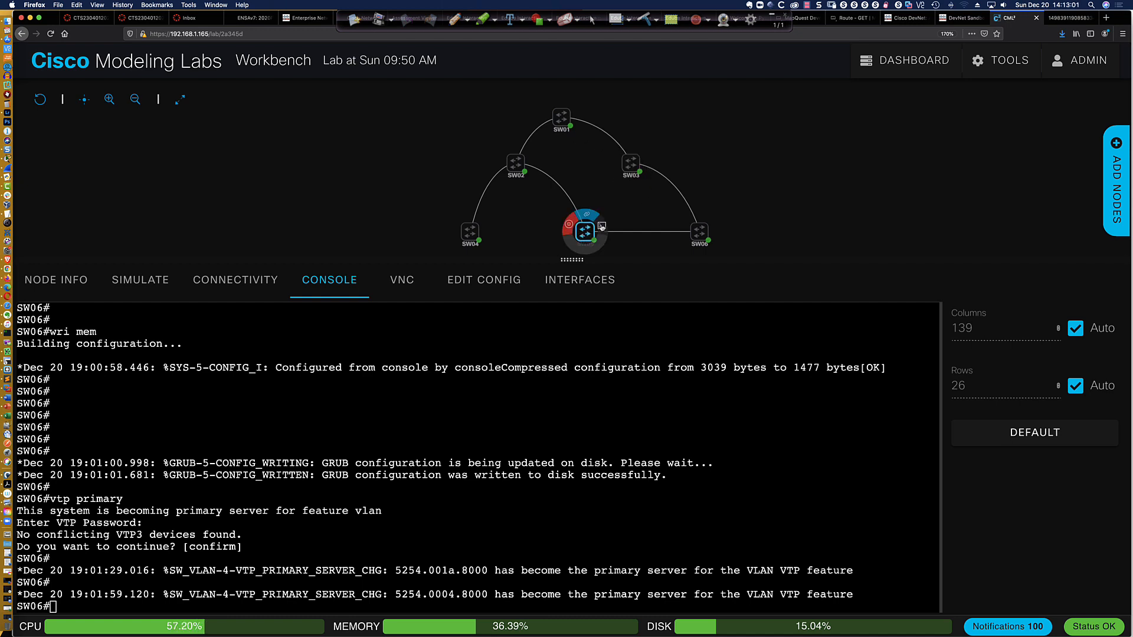
{"action": "left_click", "coordinate": [602, 226]}
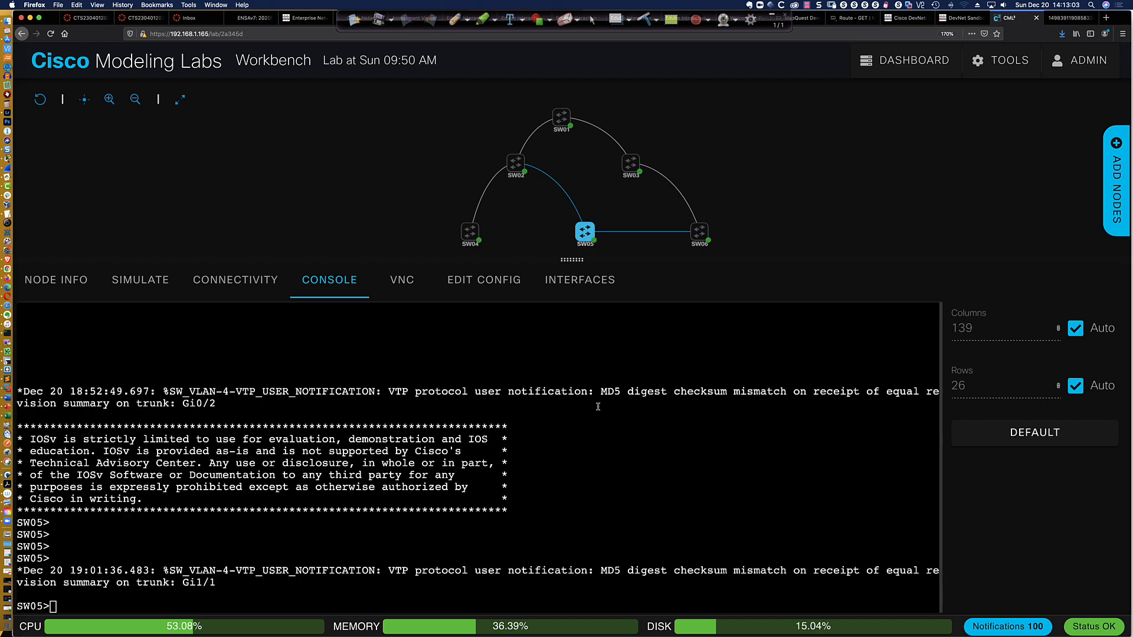
{"action": "key", "text": "Return"}
{"action": "key", "text": "Return"}
{"action": "key", "text": "Return"}
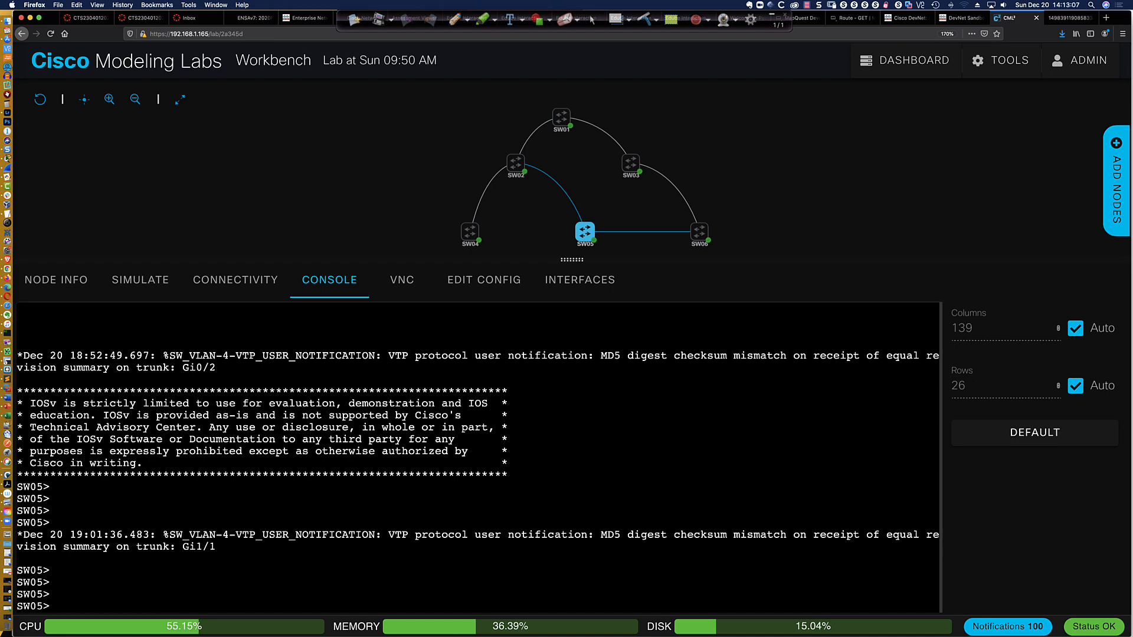
{"action": "type", "text": "en"}
{"action": "key", "text": "Return"}
{"action": "type", "text": "conf t"}
{"action": "key", "text": "Return"}
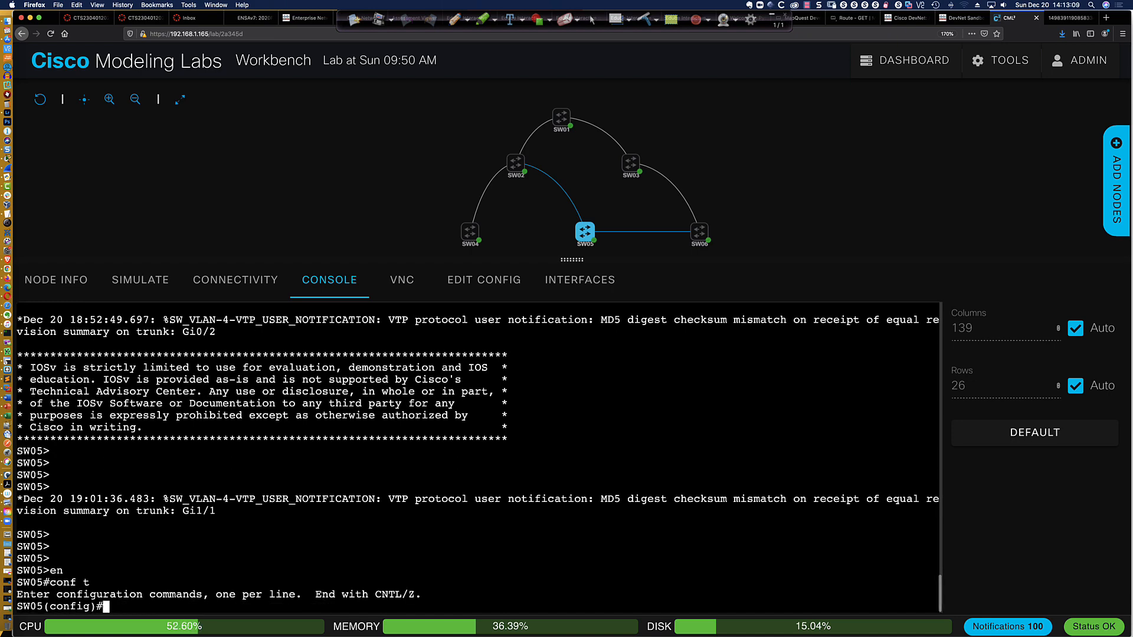
{"action": "type", "text": "vtp domain CCNP"}
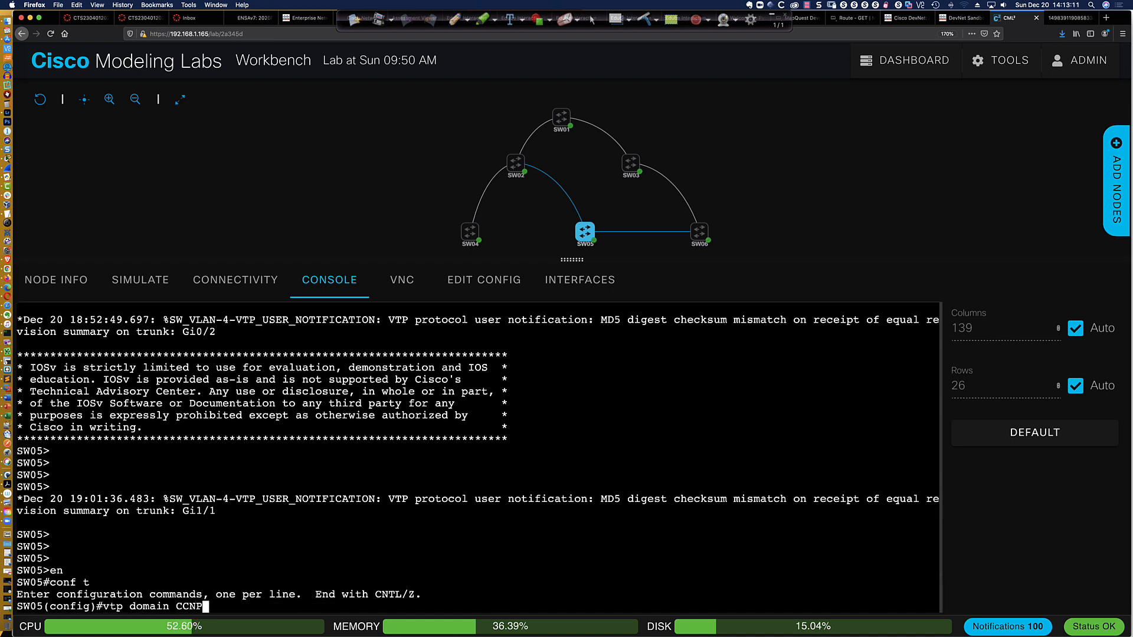
{"action": "key", "text": "Return"}
Set the VTP version on SW05 to 3
{"action": "type", "text": "vtp "}
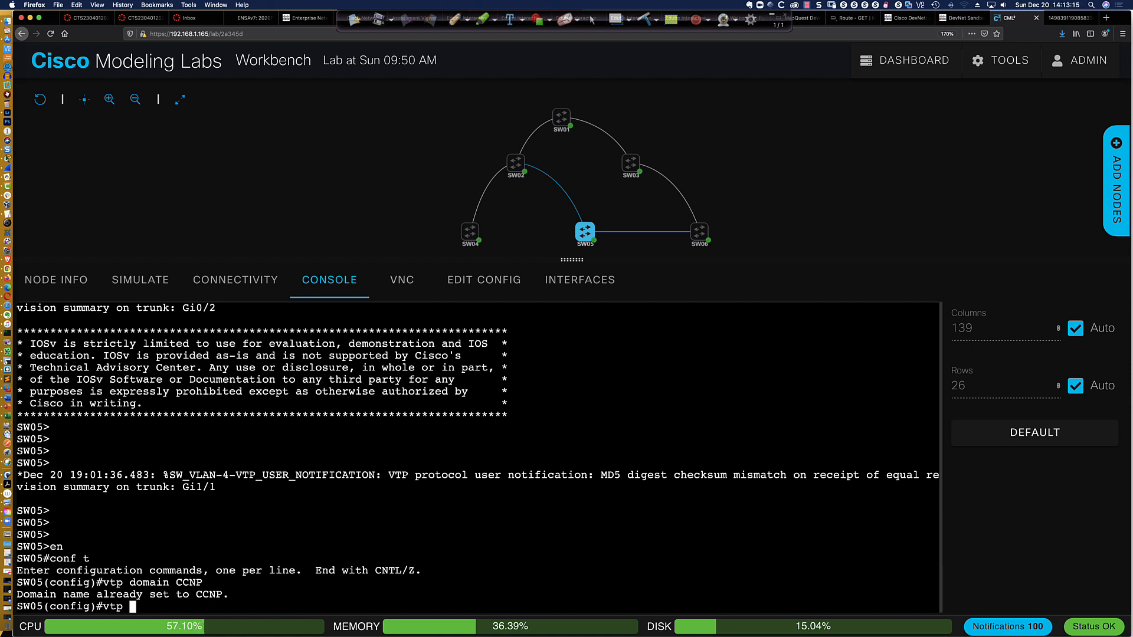
{"action": "type", "text": "ver 3"}
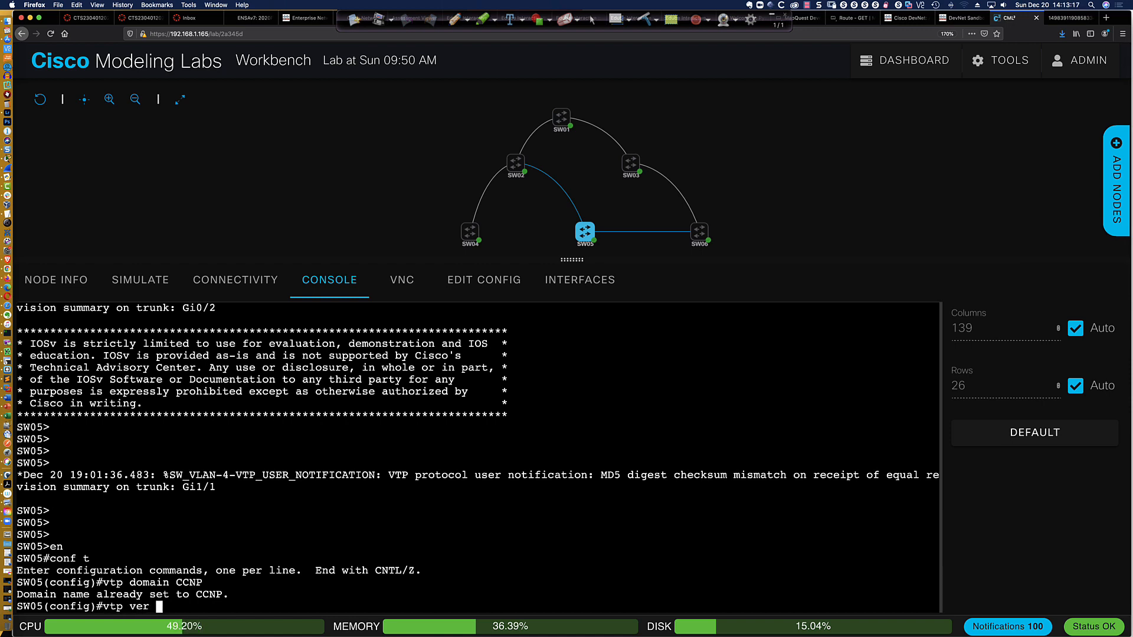
{"action": "key", "text": "Return"}
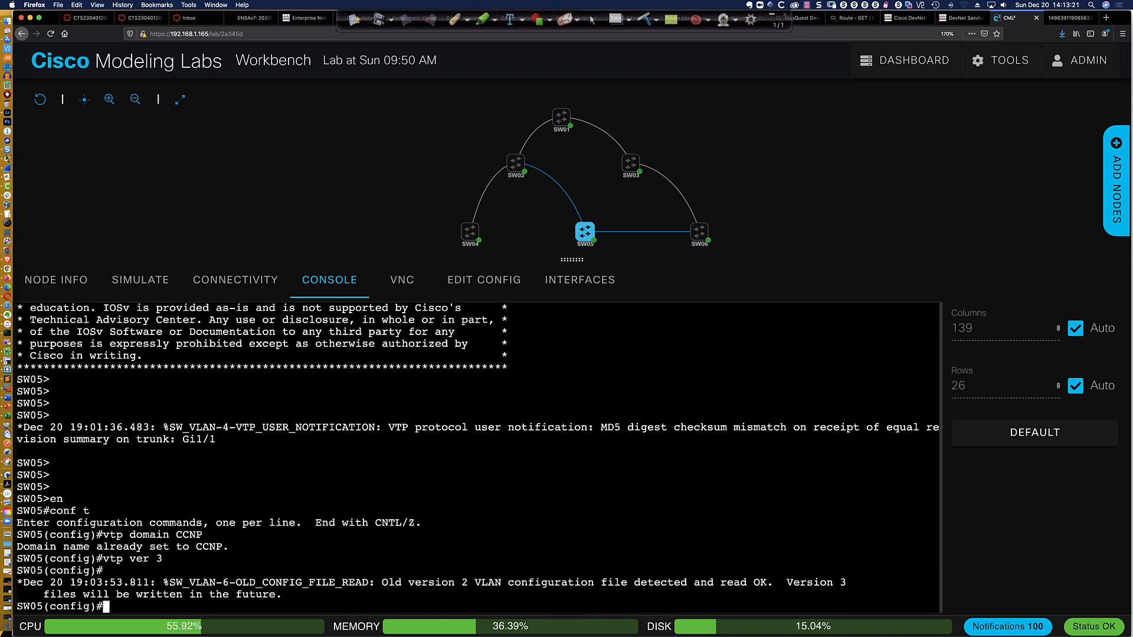
{"action": "key", "text": "Return"}
{"action": "key", "text": "Return"}
{"action": "key", "text": "Return"}
{"action": "key", "text": "Return"}
Set the VTP password on SW05 with the hidden option
{"action": "type", "text": "v"}
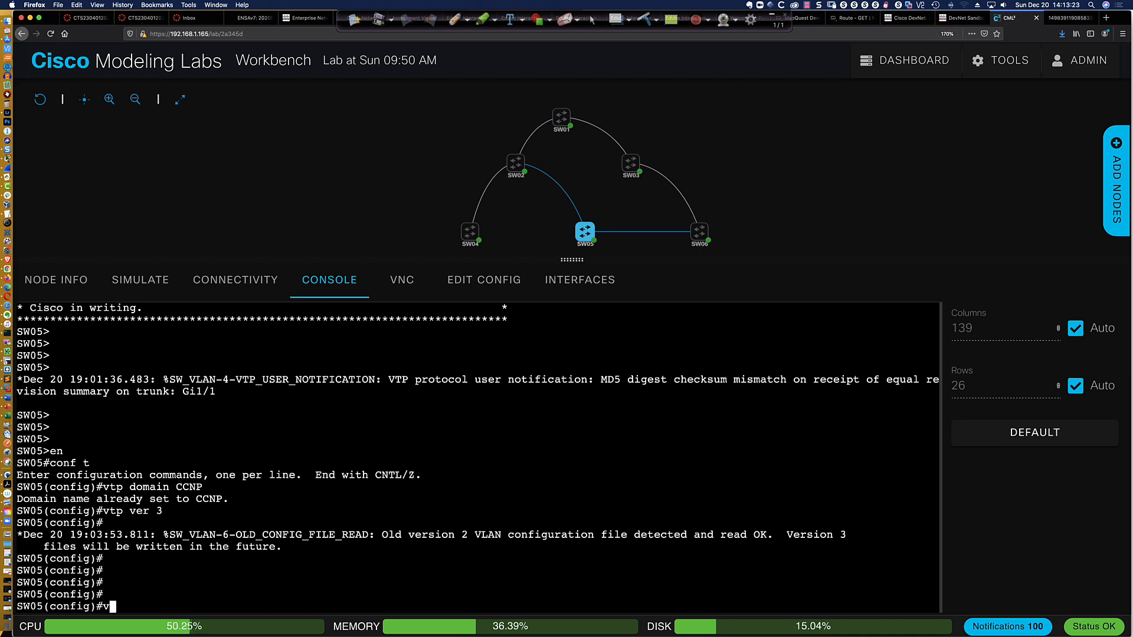
{"action": "type", "text": "tp pass"}
{"action": "key", "text": "Tab"}
{"action": "type", "text": "abc1"}
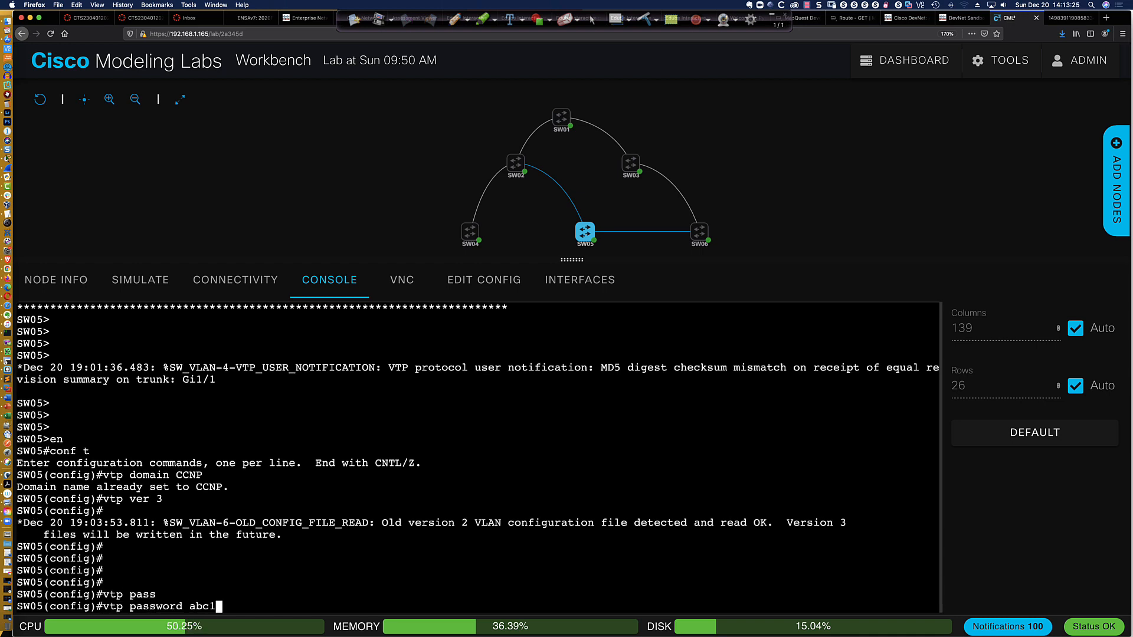
{"action": "type", "text": "23 hi"}
{"action": "key", "text": "Tab"}
{"action": "key", "text": "Return"}
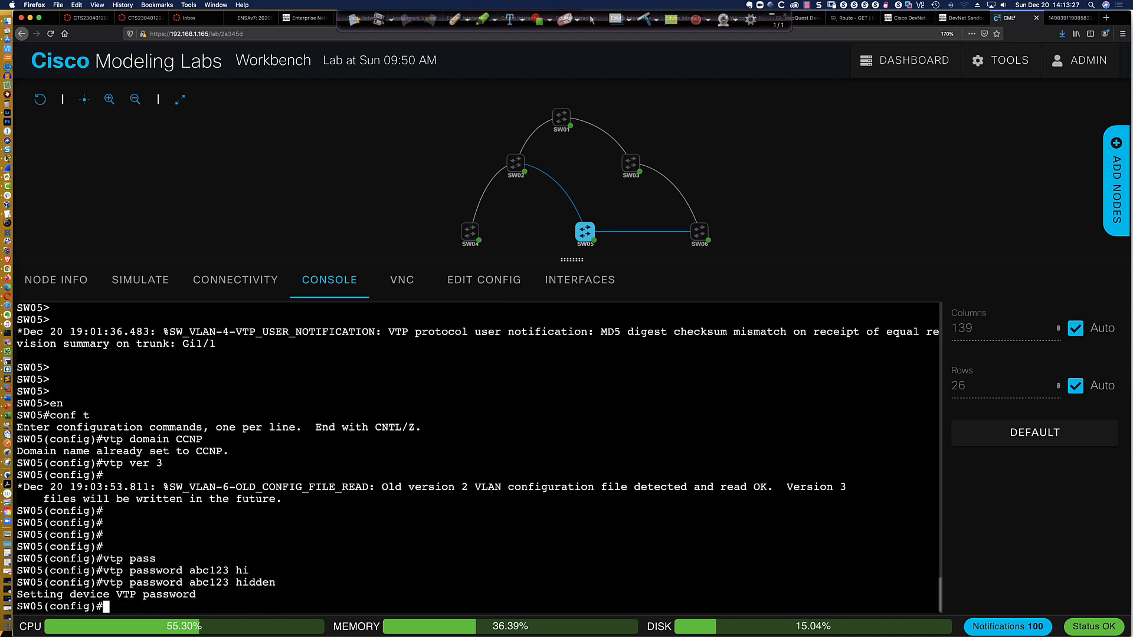
{"action": "key", "text": "Return"}
{"action": "key", "text": "Return"}
{"action": "key", "text": "Return"}
{"action": "key", "text": "Return"}
Set SW05 to VTP client mode
{"action": "type", "text": "vtp "}
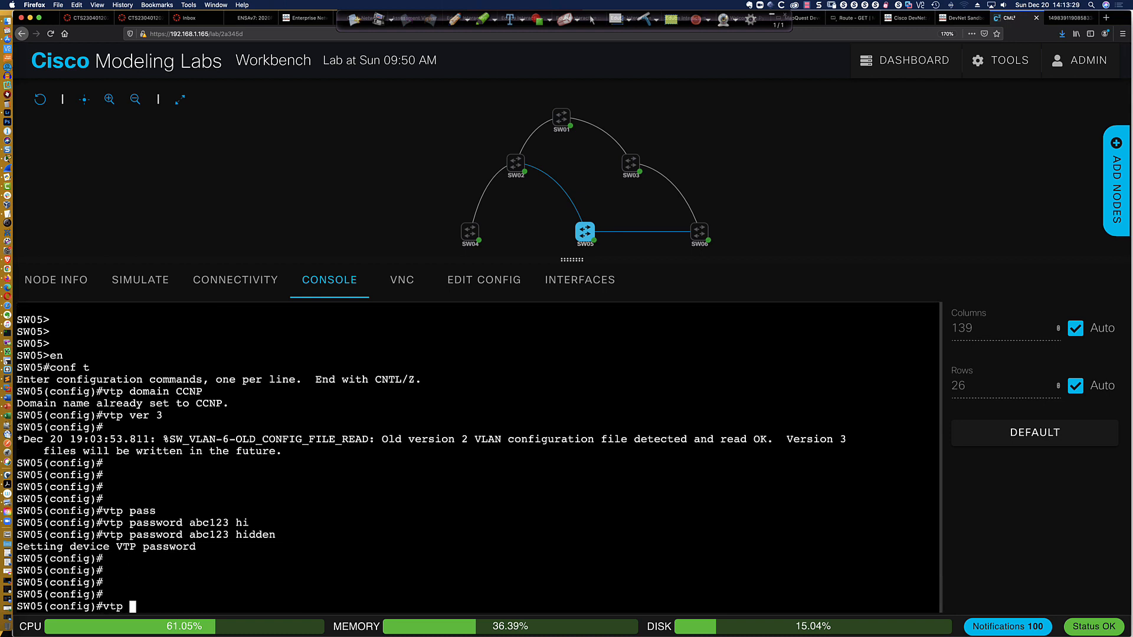
{"action": "type", "text": "mode clien"}
{"action": "key", "text": "Return"}
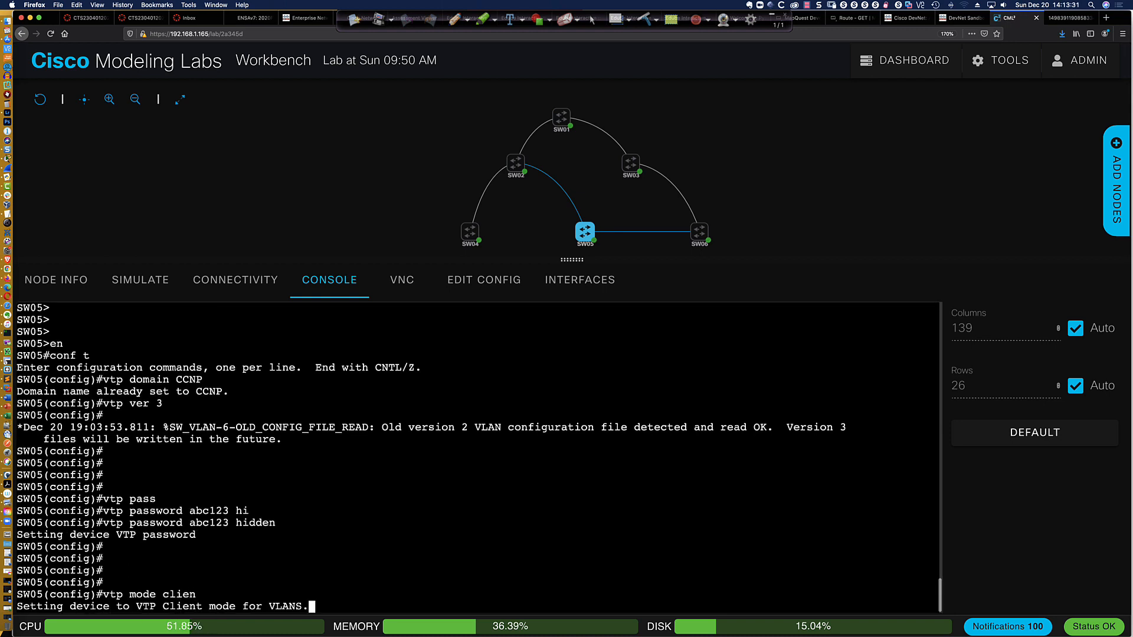
{"action": "key", "text": "Return"}
{"action": "key", "text": "Return"}
{"action": "key", "text": "Return"}
{"action": "key", "text": "Return"}
{"action": "key", "text": "Return"}
{"action": "key", "text": "Return"}
{"action": "key", "text": "Return"}
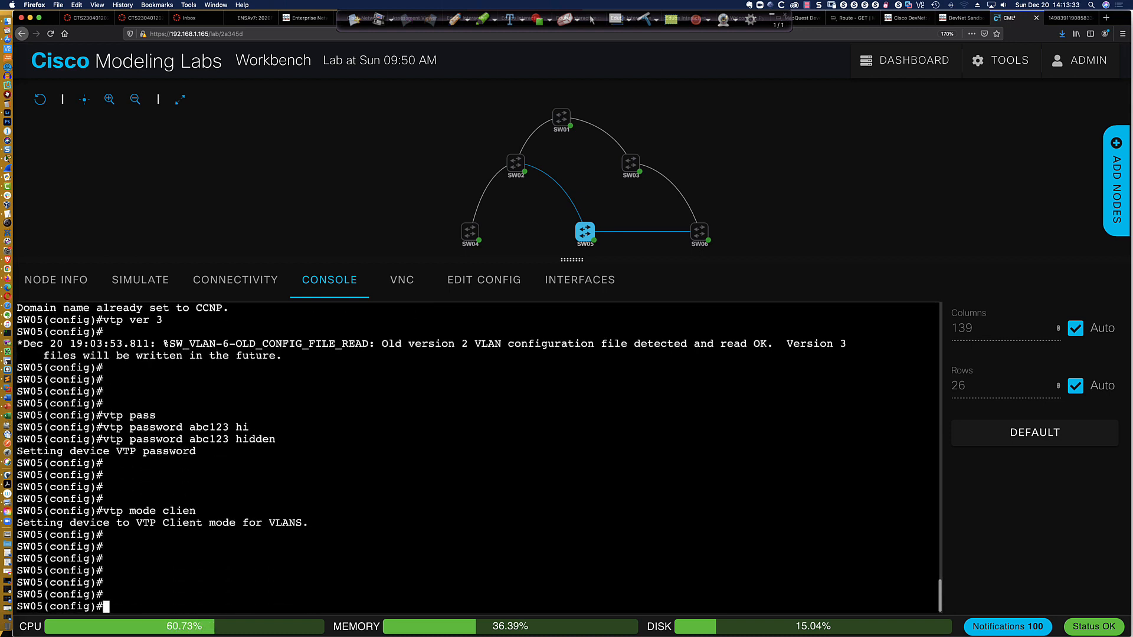
{"action": "key", "text": "Return"}
{"action": "key", "text": "Return"}
{"action": "key", "text": "Return"}
{"action": "key", "text": "Return"}
Leave configuration mode on SW05 and save its configuration to memory
{"action": "type", "text": "end"}
{"action": "key", "text": "Return"}
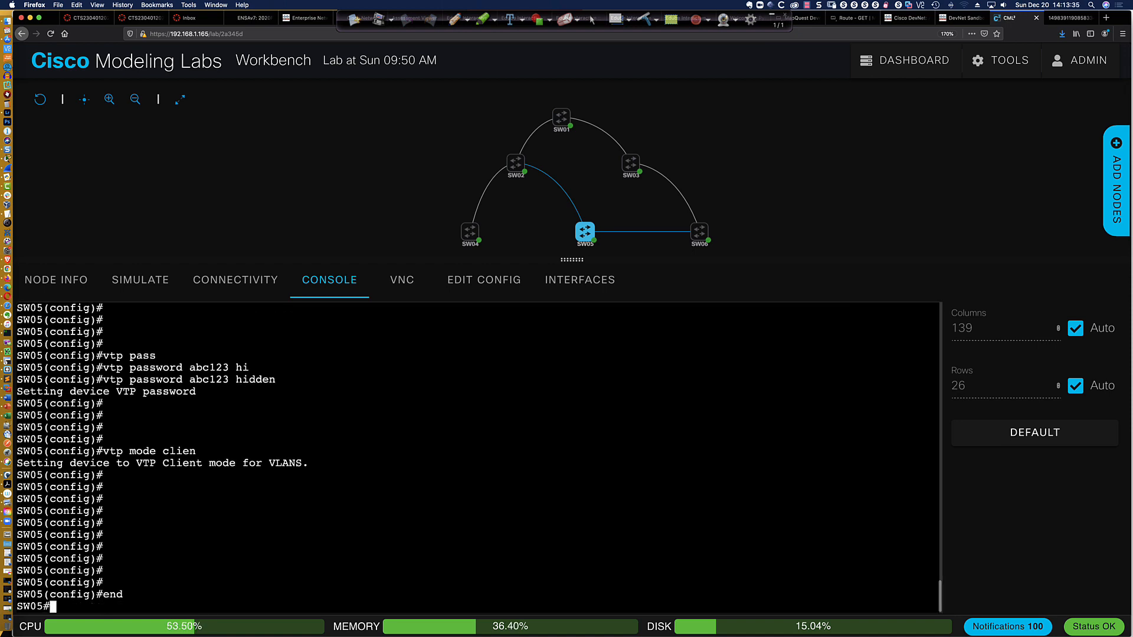
{"action": "type", "text": "wri mem"}
{"action": "key", "text": "Return"}
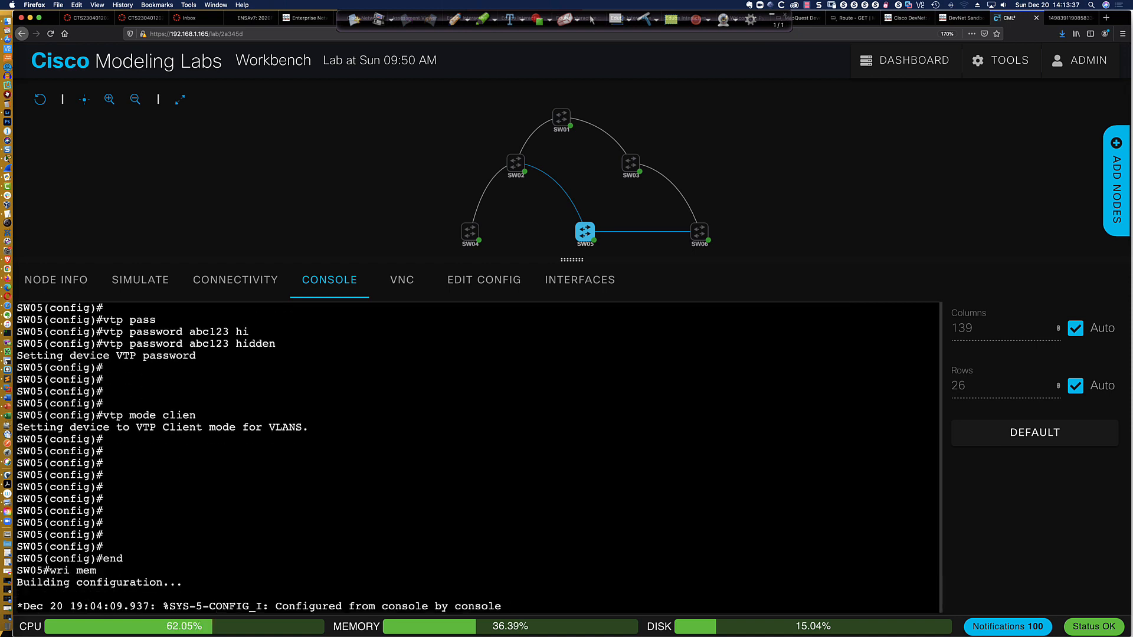
{"action": "key", "text": "Return"}
{"action": "key", "text": "Return"}
{"action": "key", "text": "Return"}
{"action": "key", "text": "Return"}
{"action": "key", "text": "Return"}
{"action": "key", "text": "Return"}
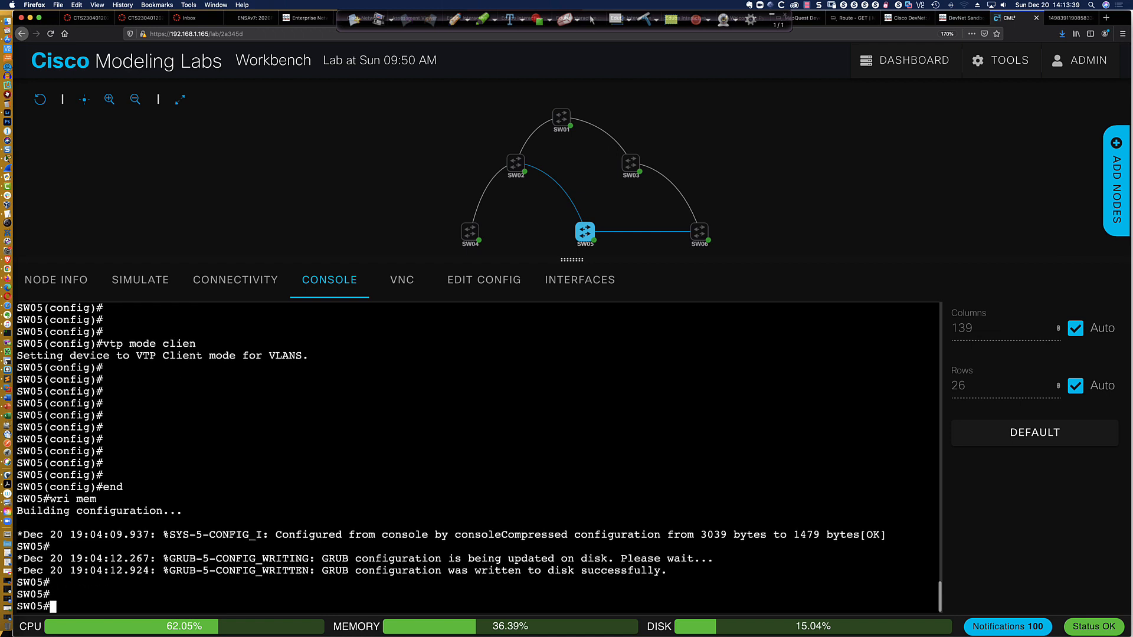
Display the brief VLAN list on SW05
{"action": "key", "text": "Return"}
{"action": "key", "text": "Return"}
{"action": "key", "text": "Return"}
{"action": "type", "text": "sh "}
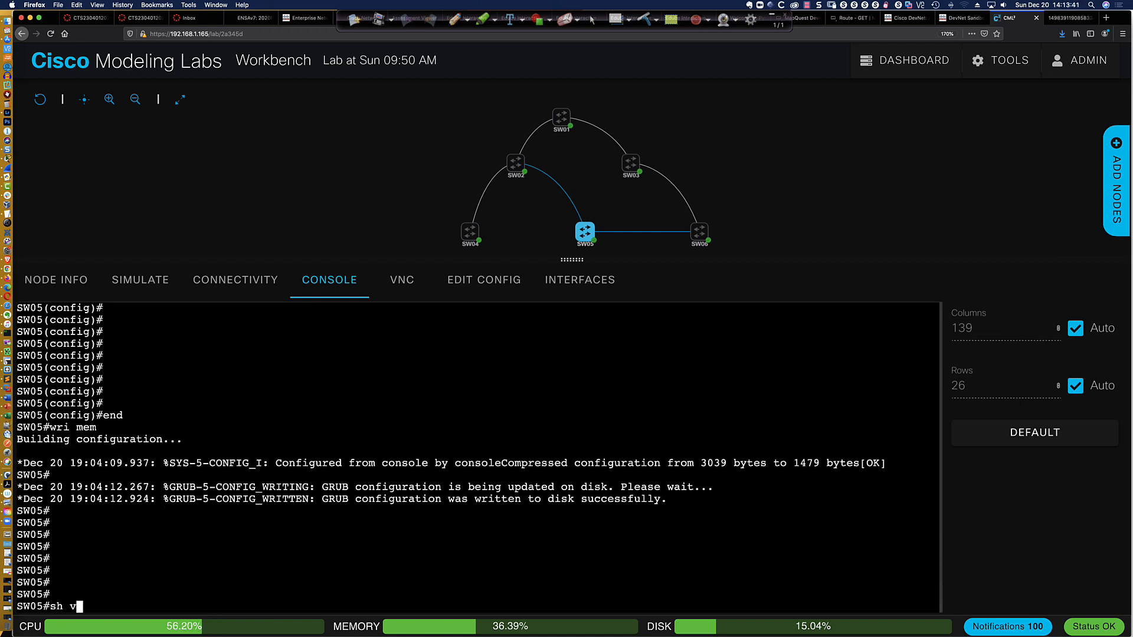
{"action": "type", "text": "vlan bri"}
{"action": "key", "text": "Return"}
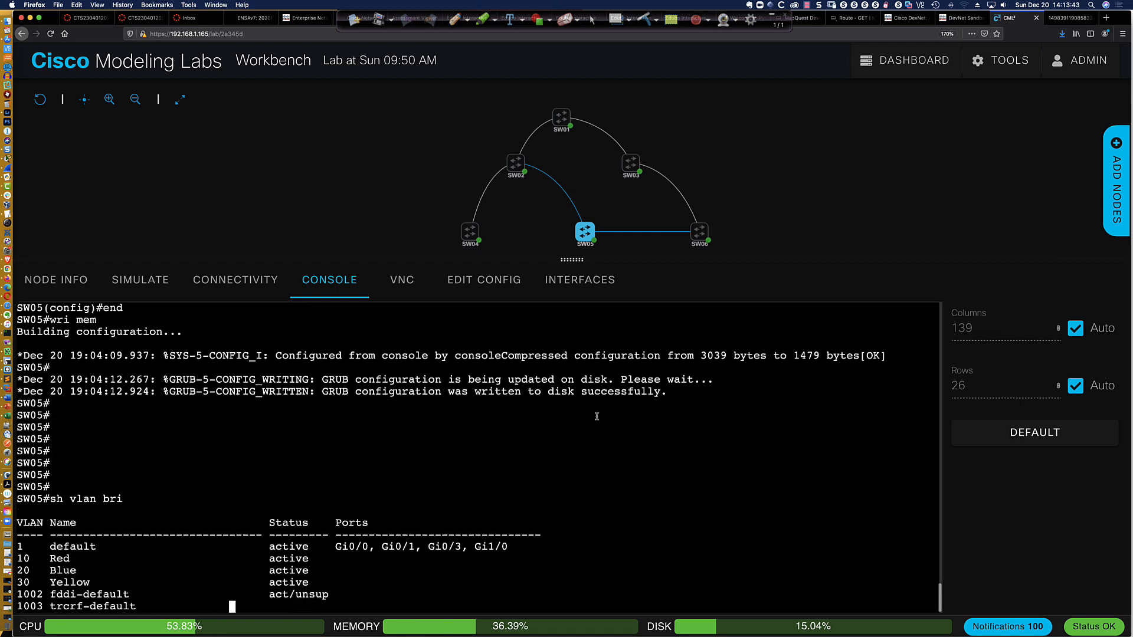
Create VLAN 1234 on SW01 in global configuration mode and begin its name command
{"action": "left_click", "coordinate": [588, 242]}
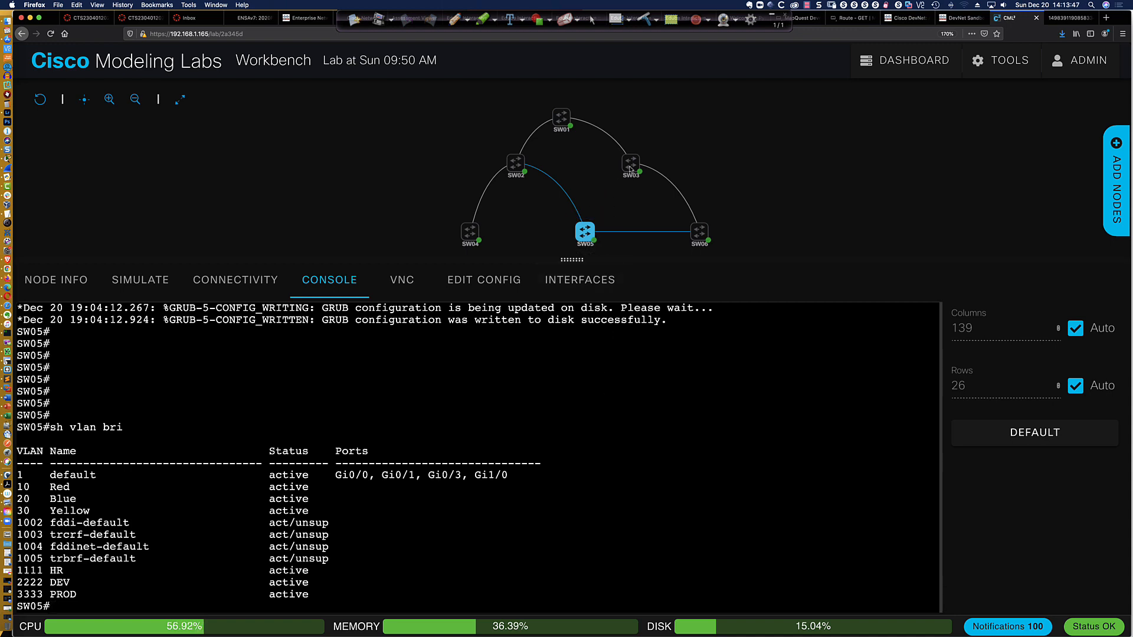
{"action": "mouse_move", "coordinate": [631, 168]}
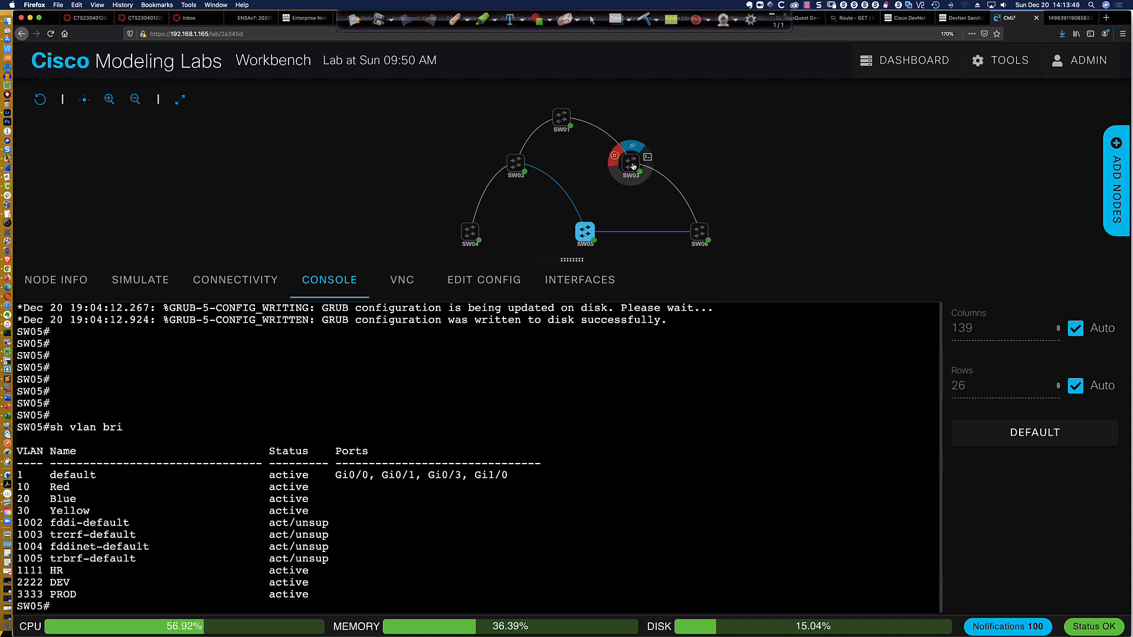
{"action": "mouse_move", "coordinate": [703, 236]}
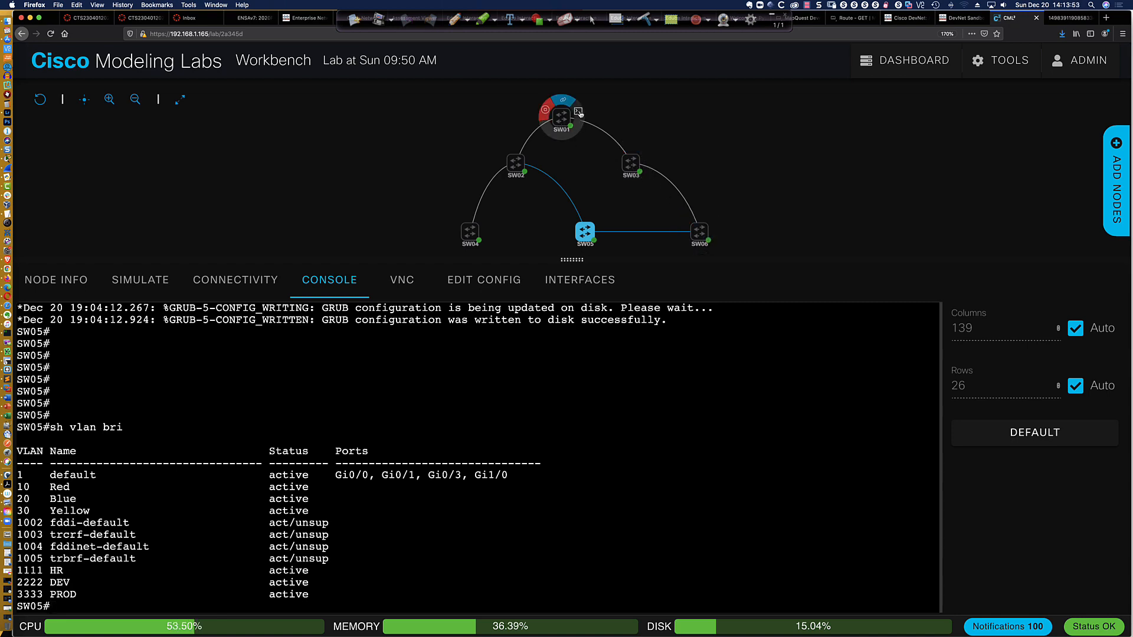
{"action": "left_click", "coordinate": [579, 113]}
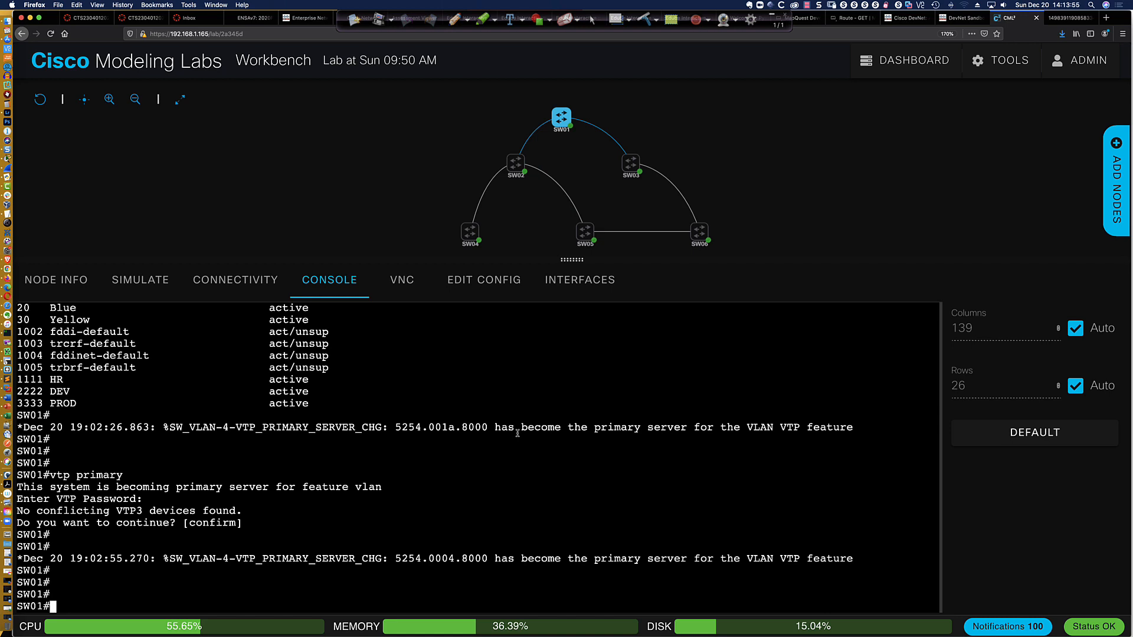
{"action": "type", "text": "conf t"}
{"action": "key", "text": "Return"}
{"action": "type", "text": "vlan 1"}
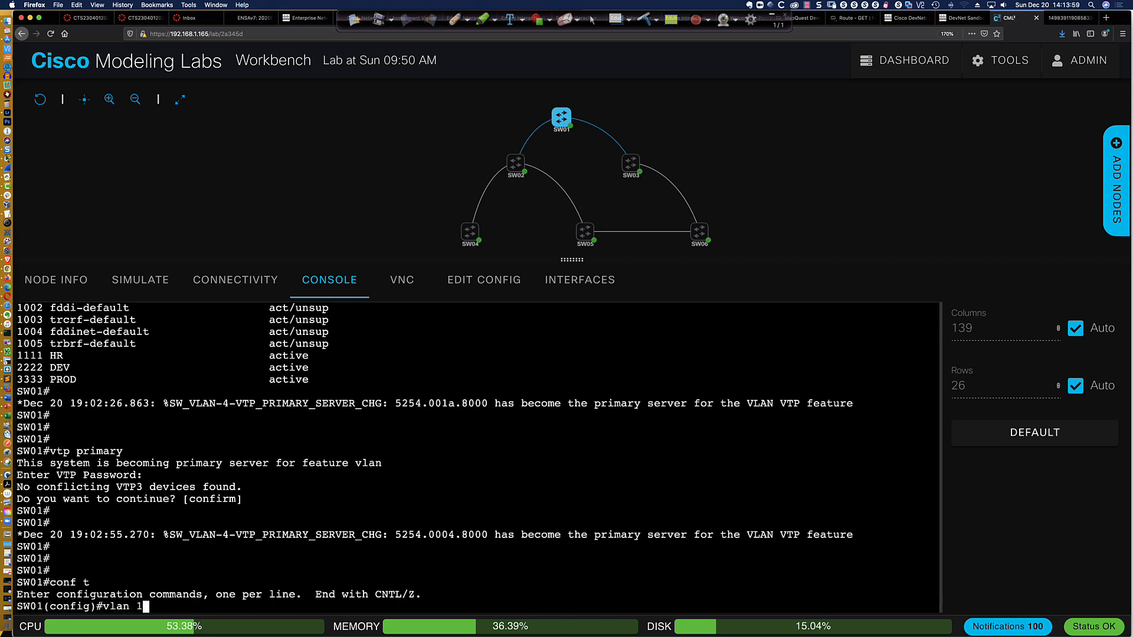
{"action": "type", "text": "234"}
{"action": "key", "text": "Return"}
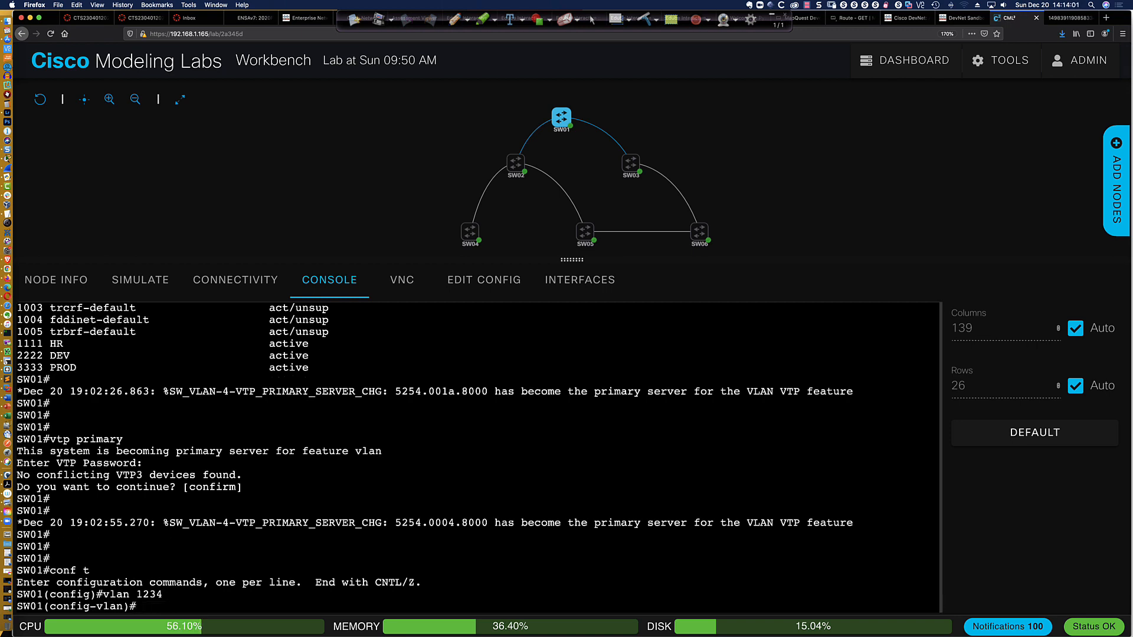
{"action": "type", "text": "name"}
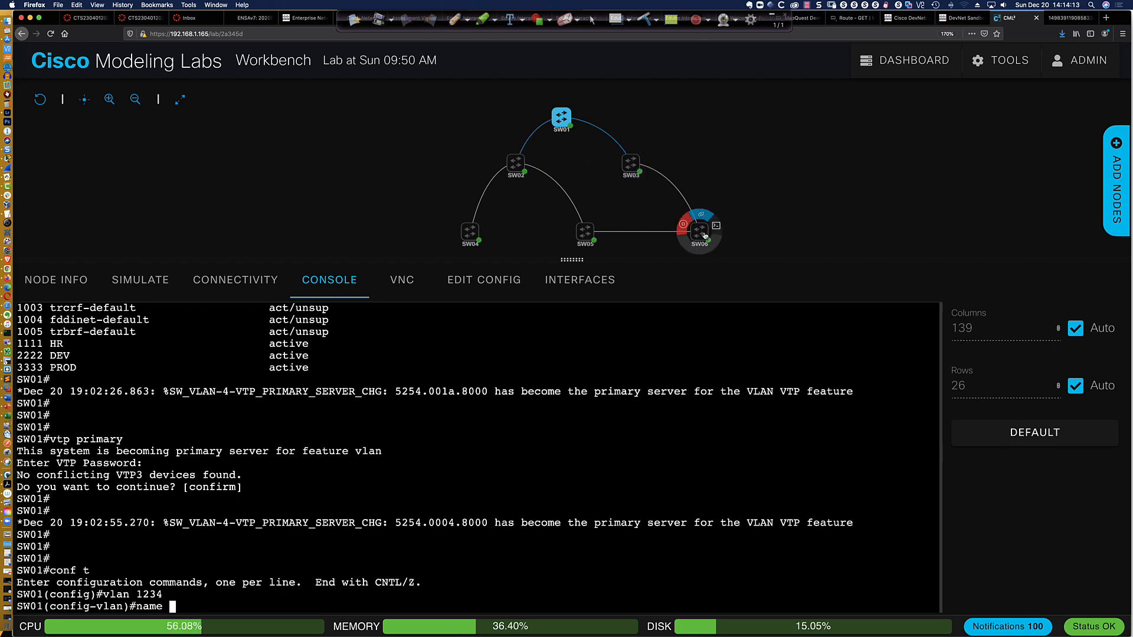
{"action": "left_click", "coordinate": [716, 227]}
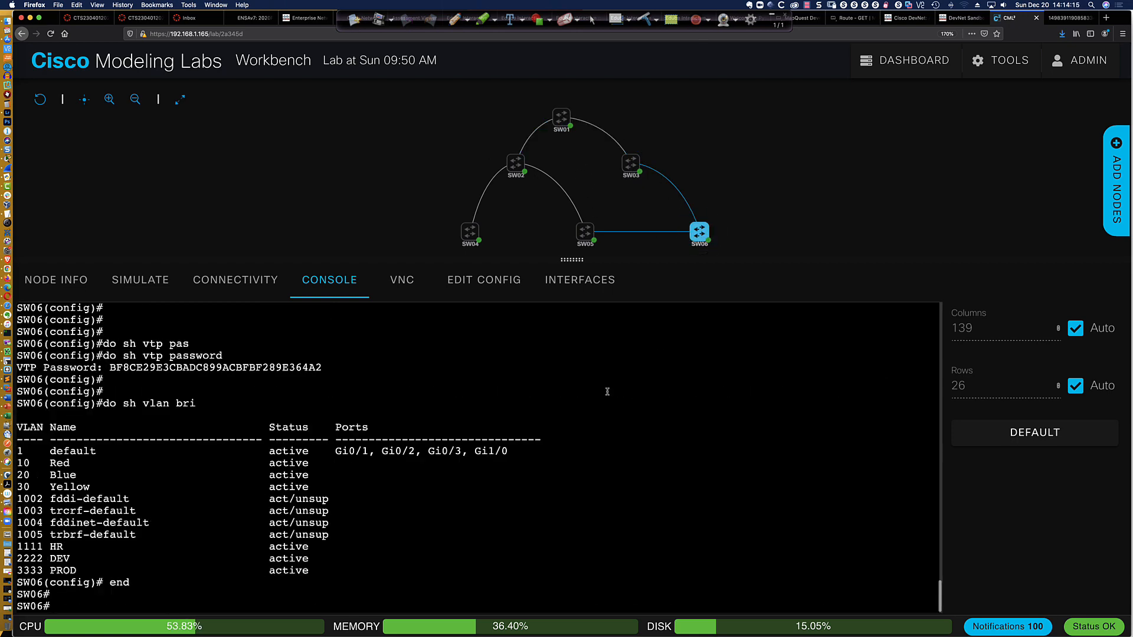
{"action": "key", "text": "Return"}
{"action": "key", "text": "Return"}
{"action": "key", "text": "Return"}
{"action": "key", "text": "Return"}
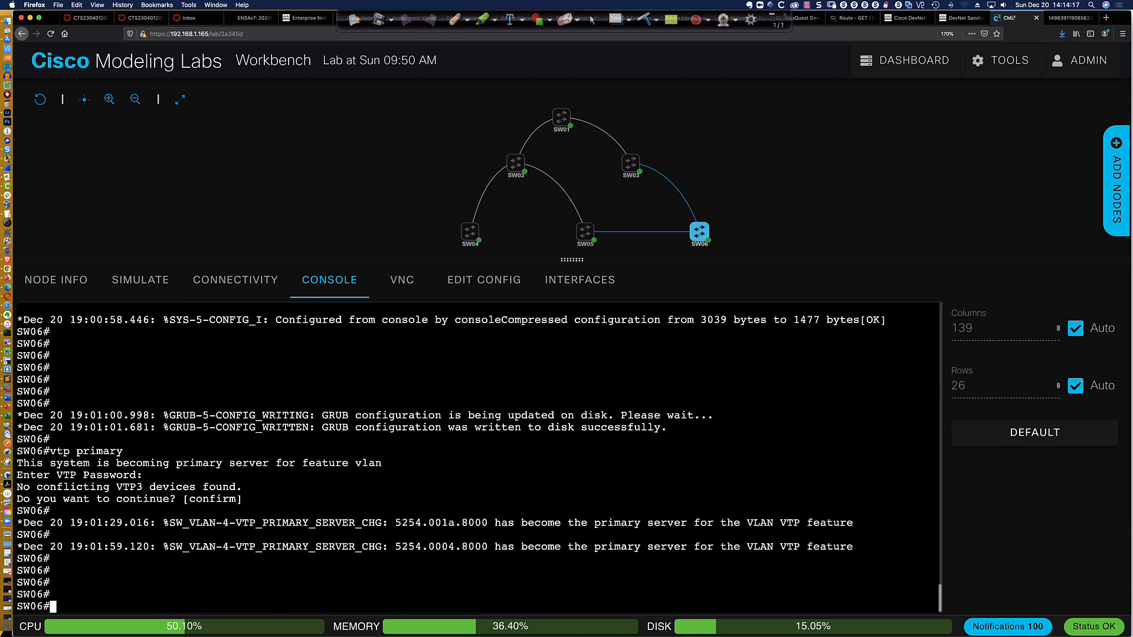
{"action": "type", "text": "vtp primary"}
{"action": "key", "text": "Return"}
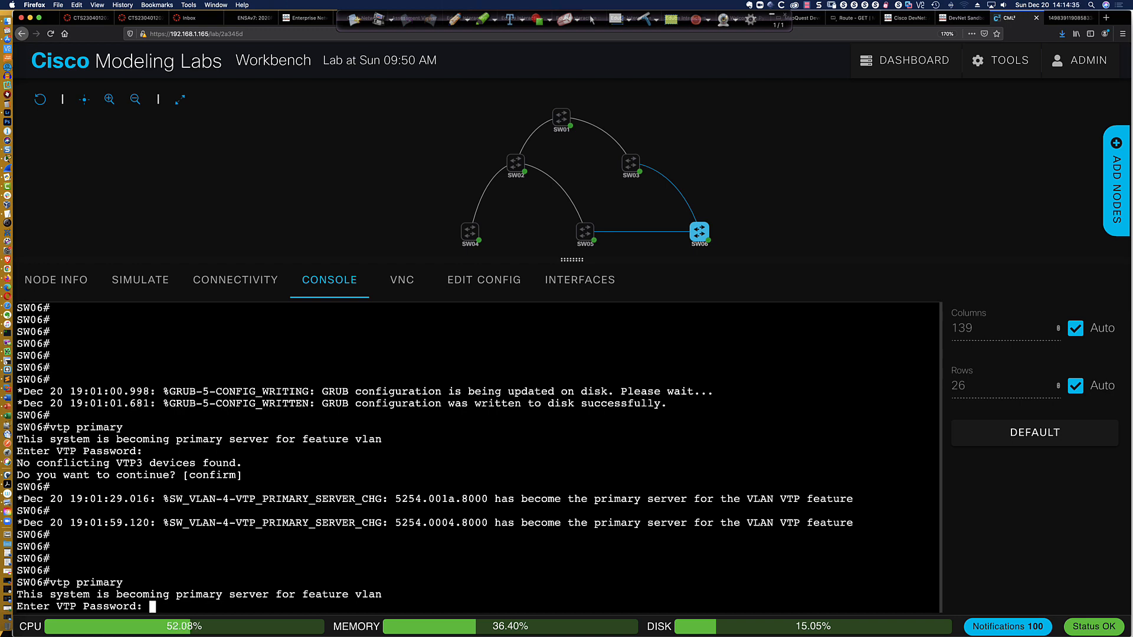
{"action": "key", "text": "Return"}
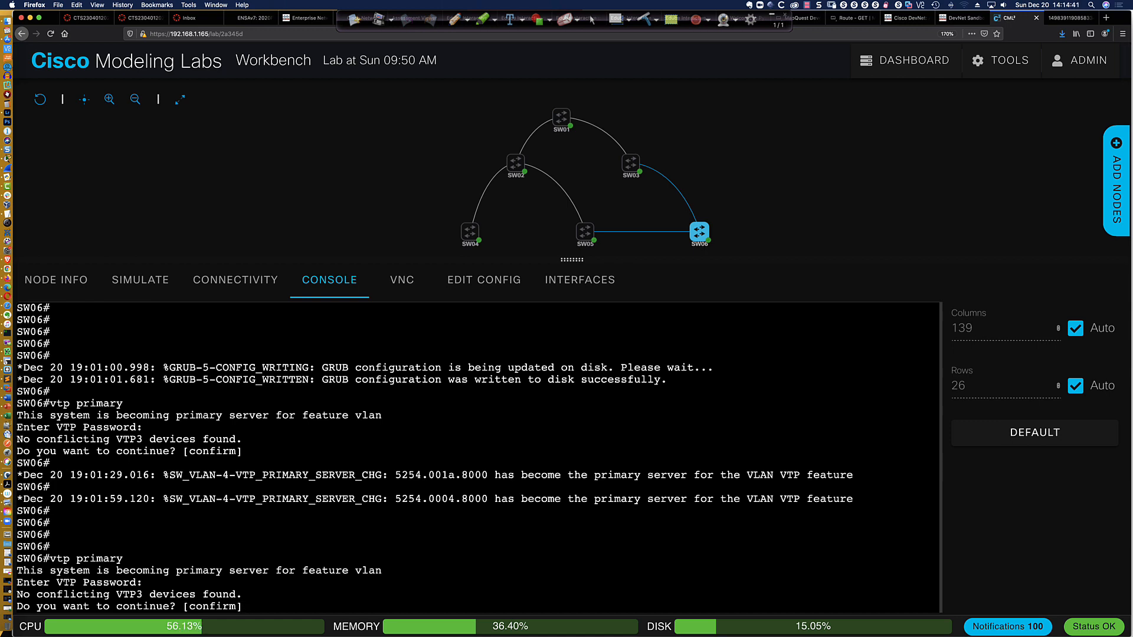
{"action": "key", "text": "ctrl+c"}
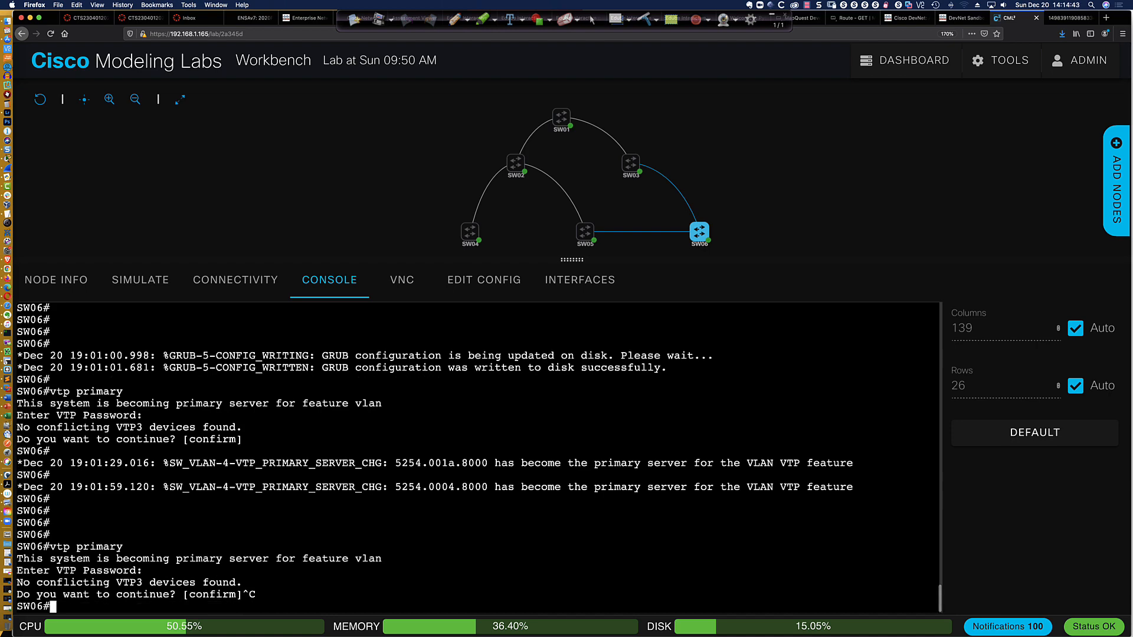
Return to the SW01 console and name VLAN 1234 as IT
{"action": "mouse_move", "coordinate": [559, 120]}
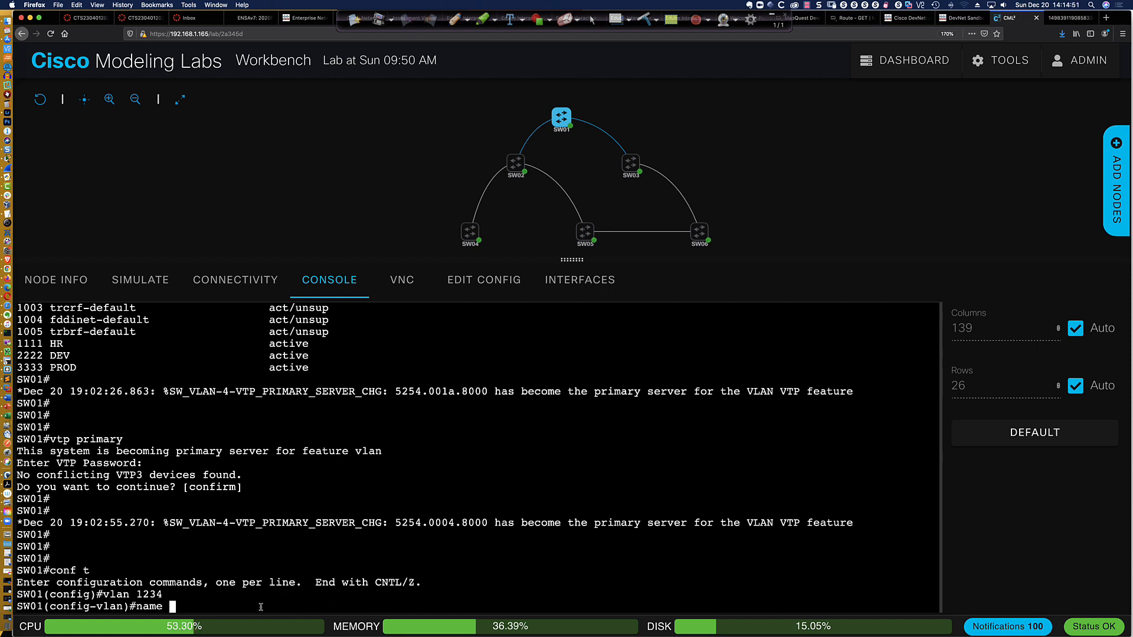
{"action": "type", "text": "IT"}
{"action": "key", "text": "Return"}
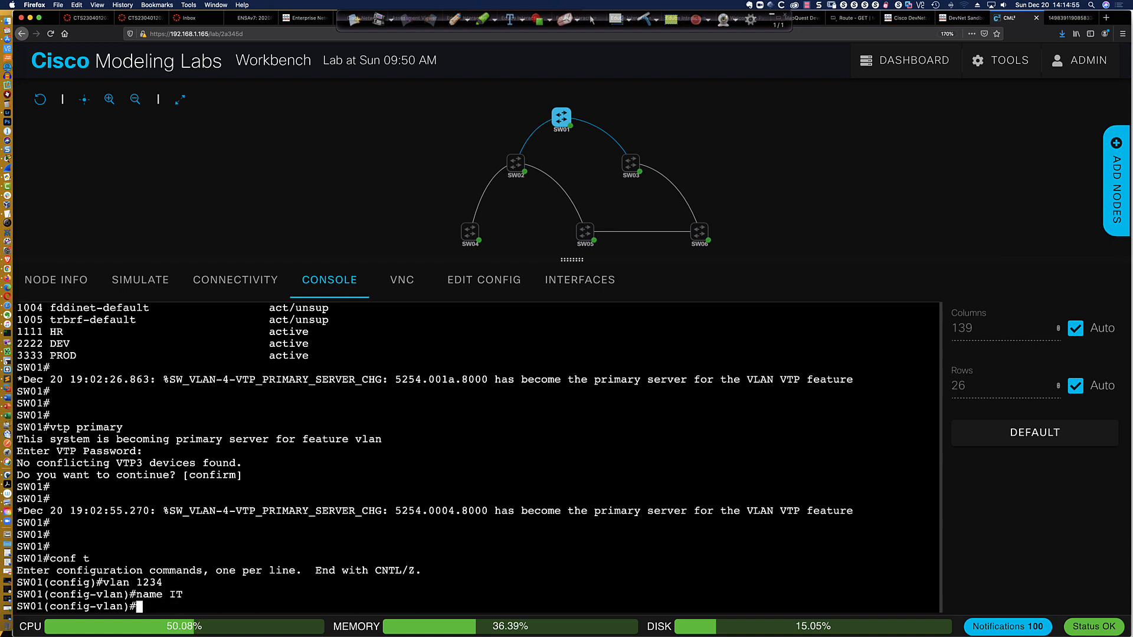
Leave configuration mode on SW01 and save its configuration to memory
{"action": "type", "text": "end"}
{"action": "key", "text": "Return"}
{"action": "type", "text": "wri mem"}
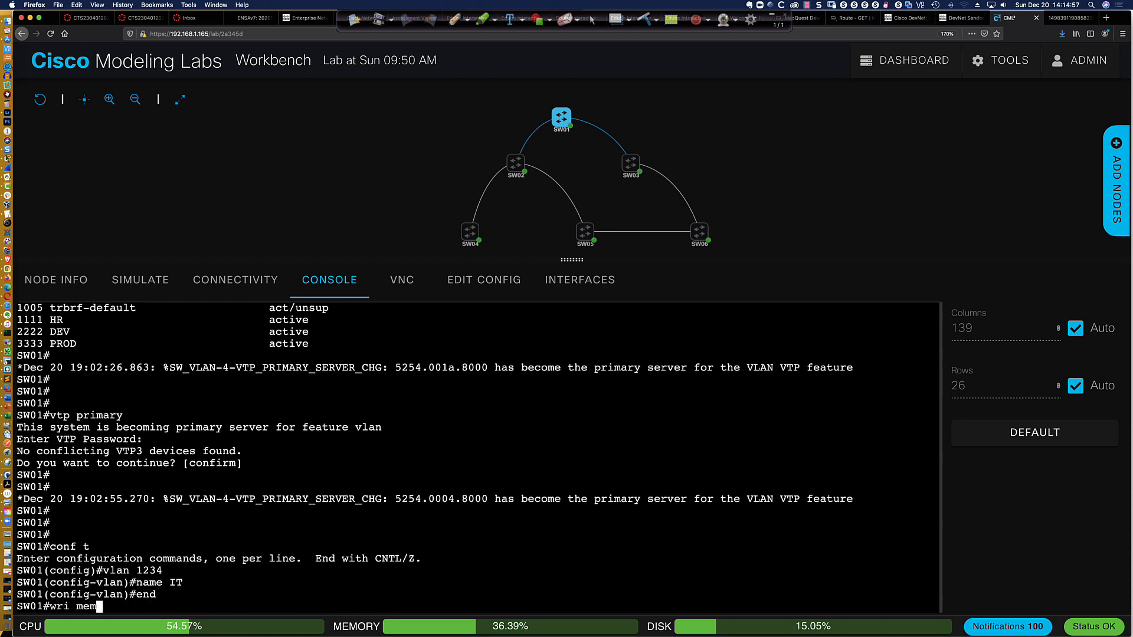
{"action": "key", "text": "Return"}
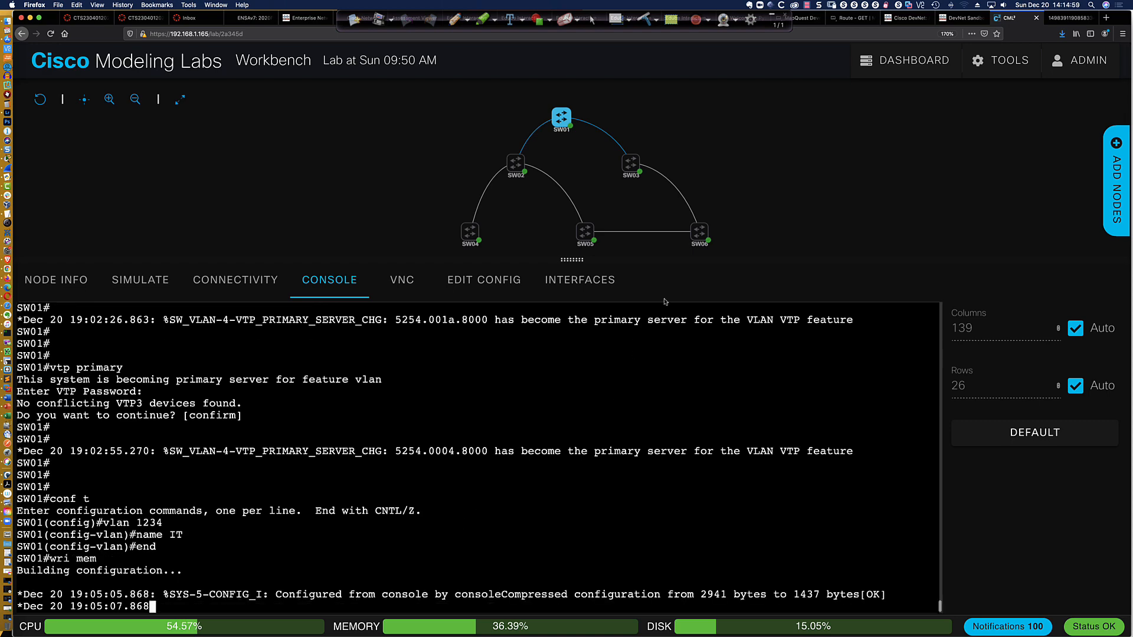
Display the brief VLAN list on SW06 and check it for VLAN 1234
{"action": "mouse_move", "coordinate": [696, 237]}
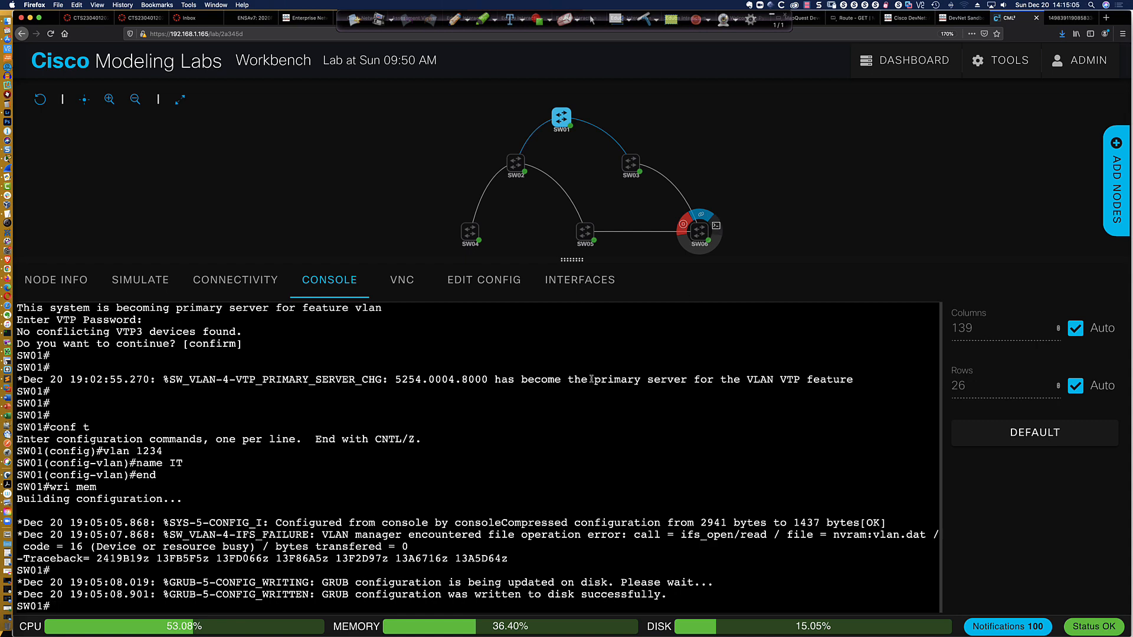
{"action": "key", "text": "ctrl+c"}
{"action": "type", "text": "sh vlan "}
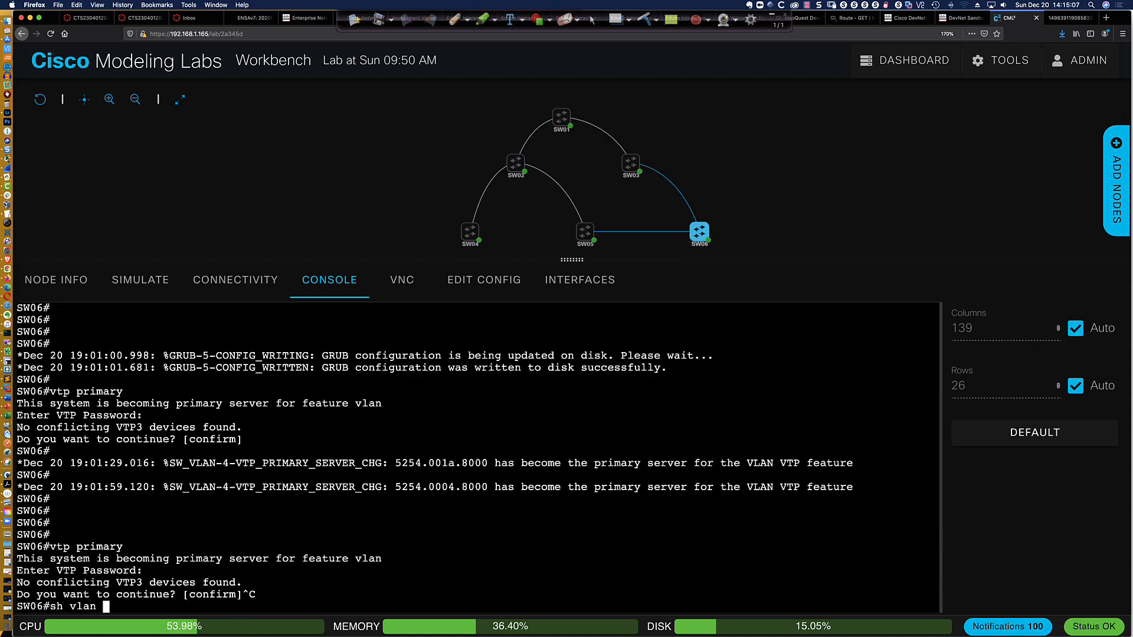
{"action": "type", "text": "bri"}
{"action": "key", "text": "Return"}
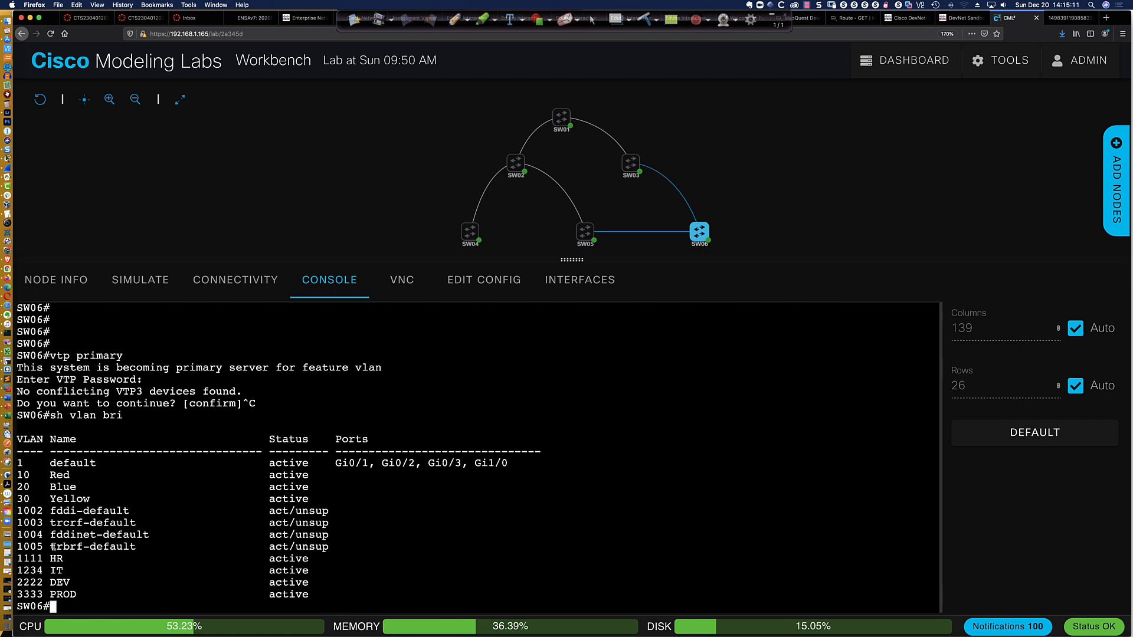
{"action": "left_click_drag", "start_coordinate": [69, 571], "coordinate": [25, 571]}
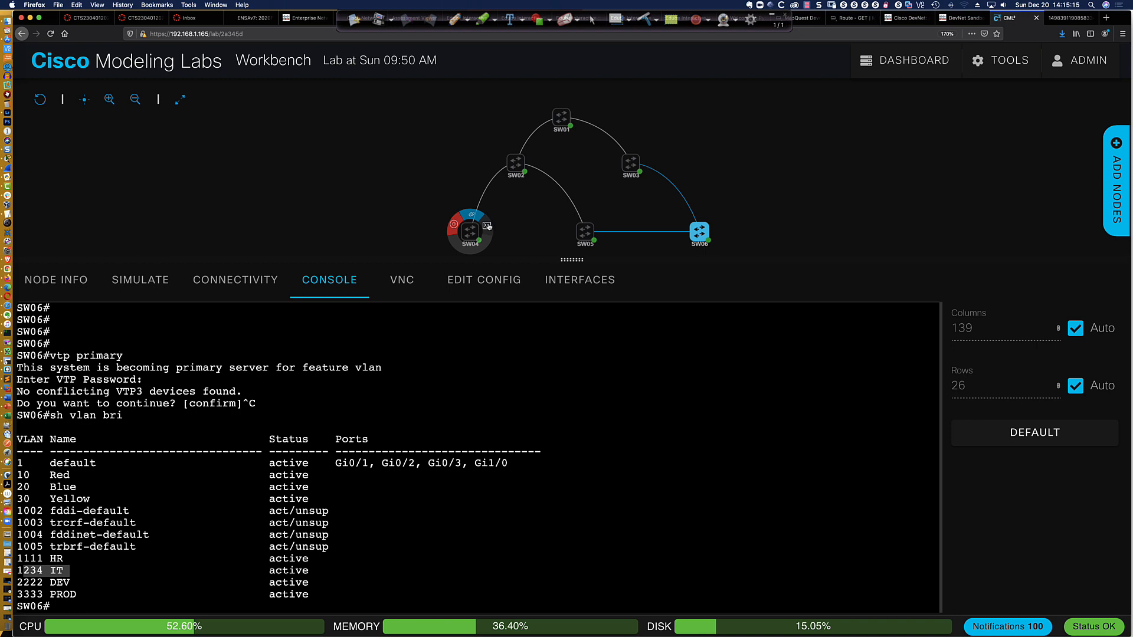
Display the brief VLAN list on SW04 several times to check for VLAN 1234
{"action": "left_click", "coordinate": [487, 226]}
{"action": "key", "text": "Return"}
{"action": "key", "text": "Return"}
{"action": "key", "text": "Return"}
{"action": "key", "text": "Return"}
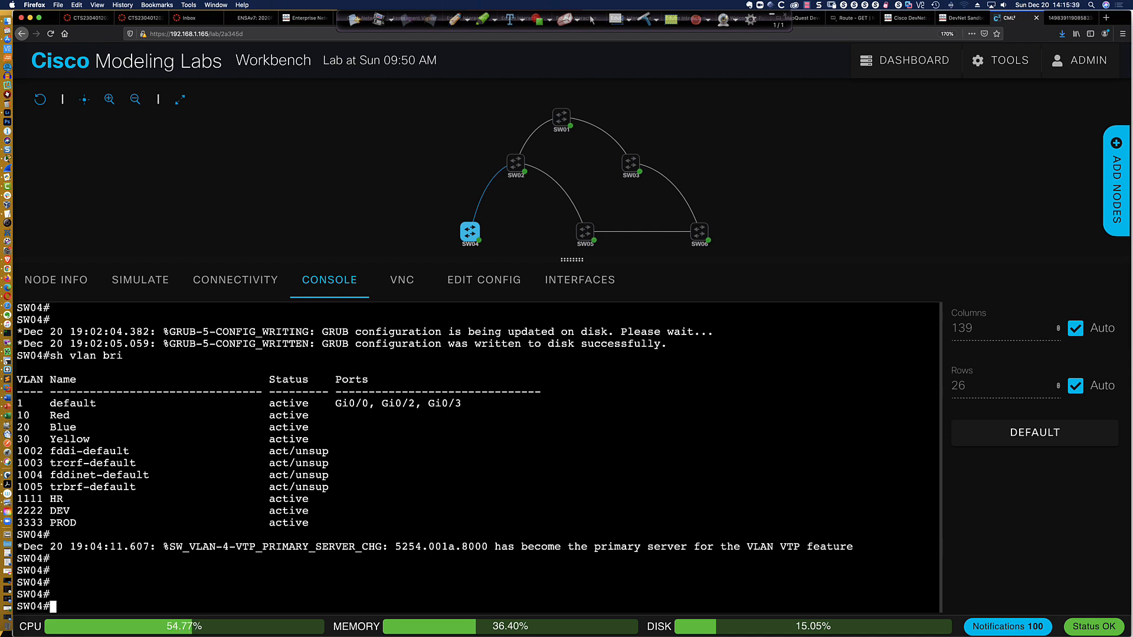
{"action": "type", "text": "sh vlan bri"}
{"action": "key", "text": "Return"}
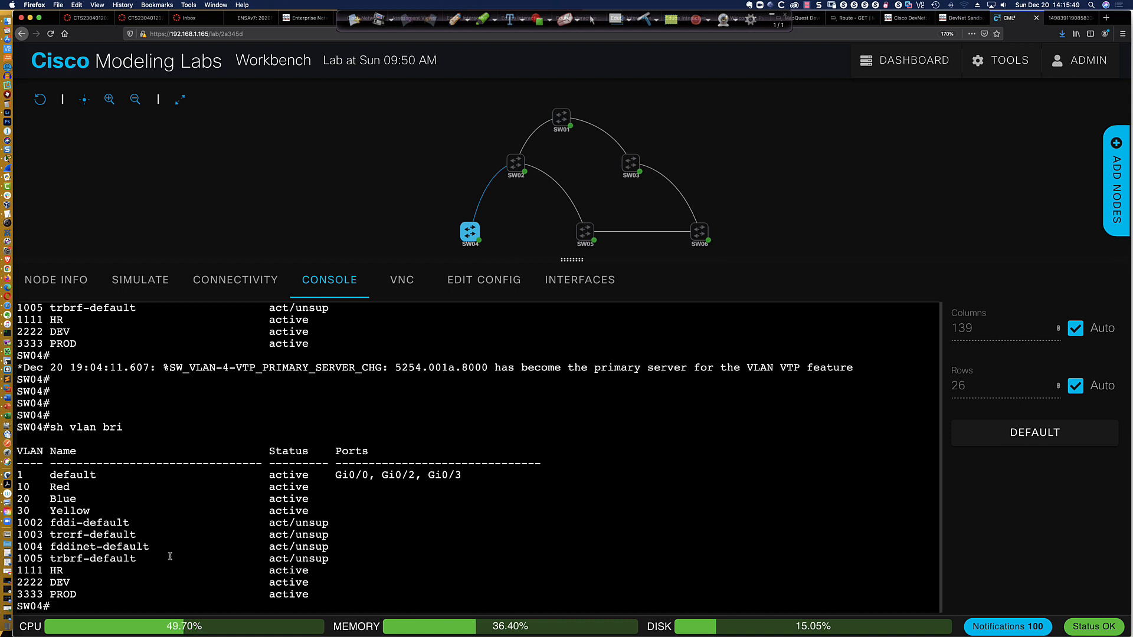
{"action": "key", "text": "Up"}
{"action": "key", "text": "Return"}
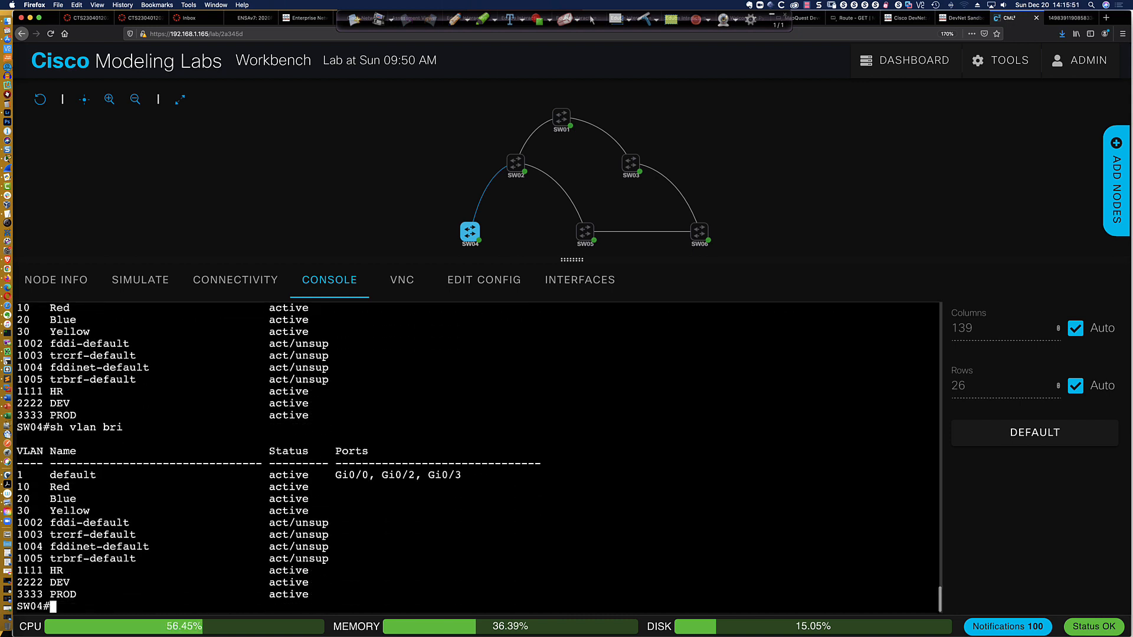
{"action": "key", "text": "Up"}
{"action": "key", "text": "Return"}
{"action": "key", "text": "Up"}
{"action": "key", "text": "Return"}
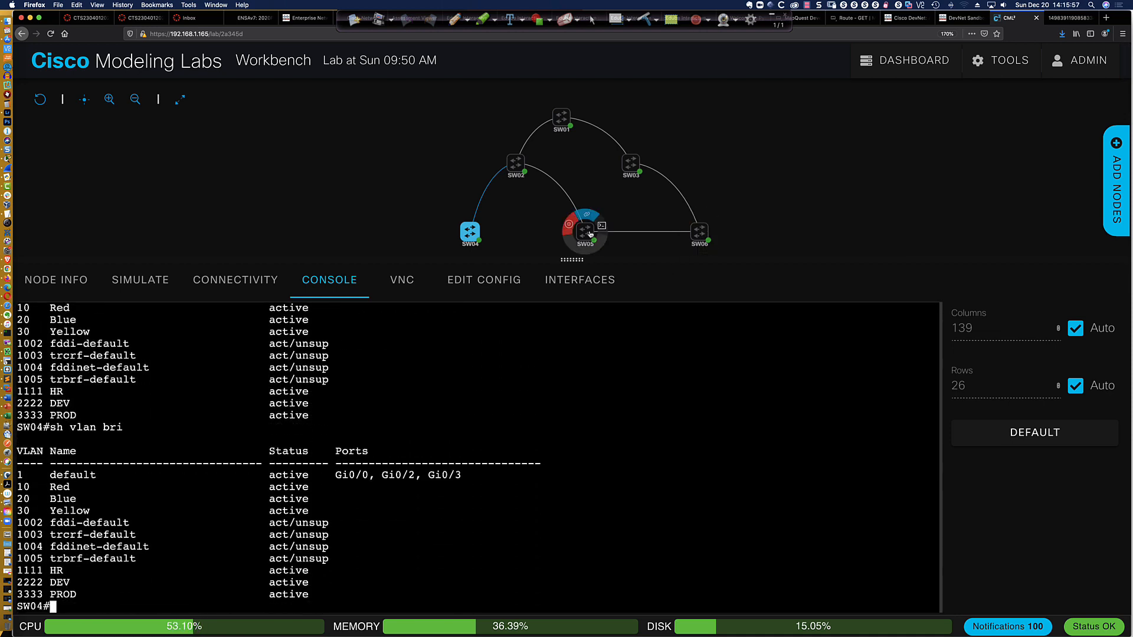
Display the brief VLAN list on SW05 to check for VLAN 1234
{"action": "left_click", "coordinate": [601, 226]}
{"action": "left_click", "coordinate": [581, 369]}
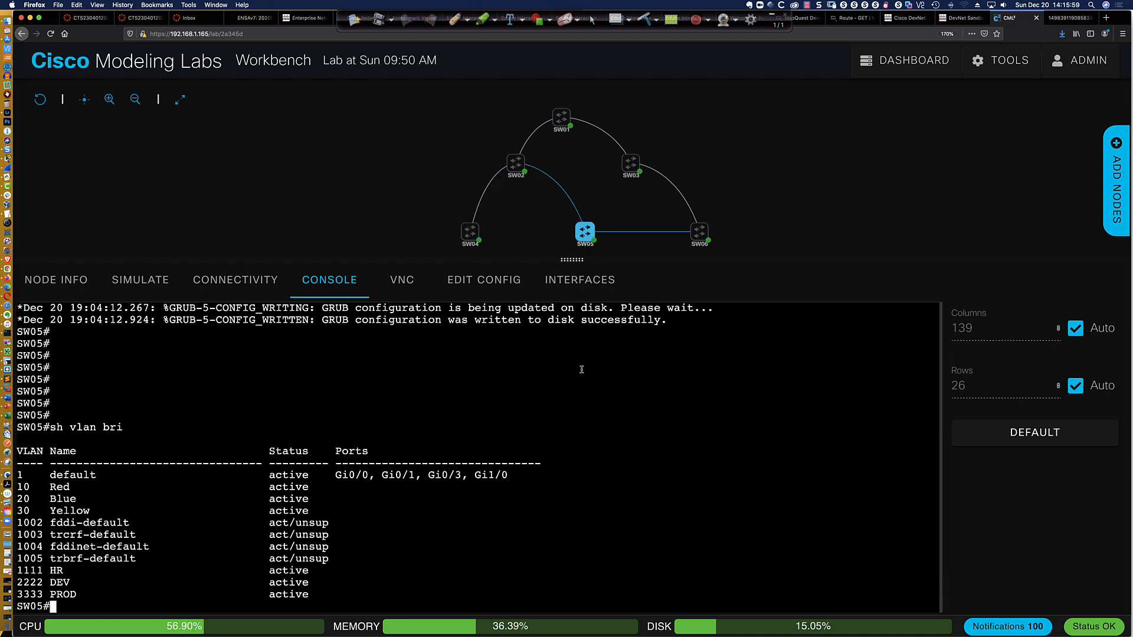
{"action": "key", "text": "Return"}
{"action": "key", "text": "Return"}
{"action": "type", "text": "sh vlan bri"}
{"action": "key", "text": "Return"}
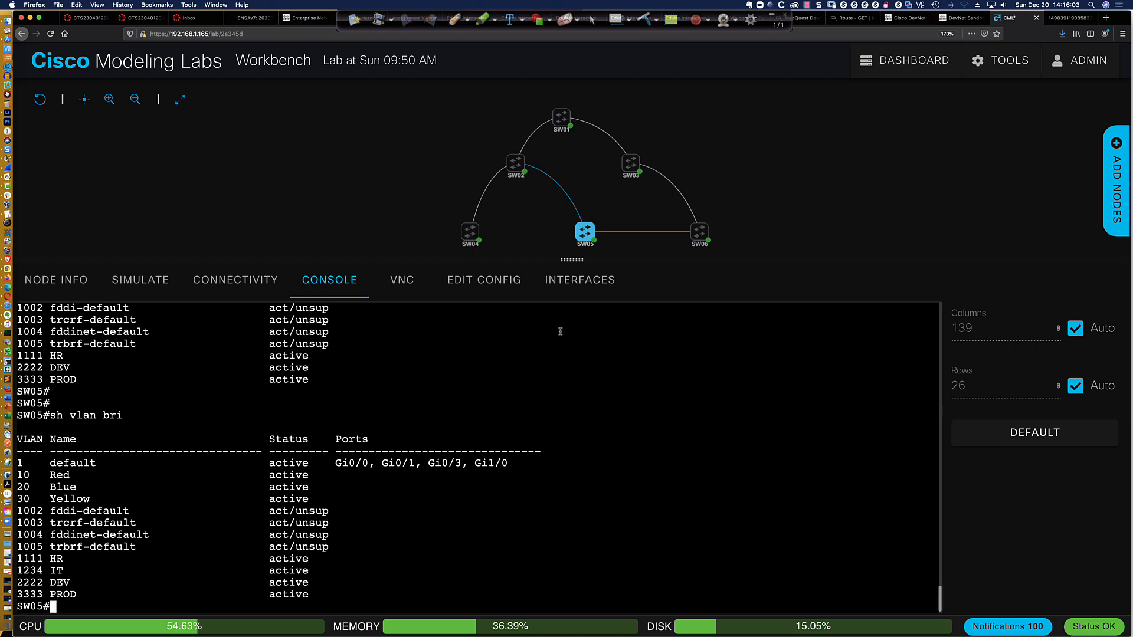
{"action": "scroll", "coordinate": [560, 332], "scroll_direction": "up", "scroll_amount": 3}
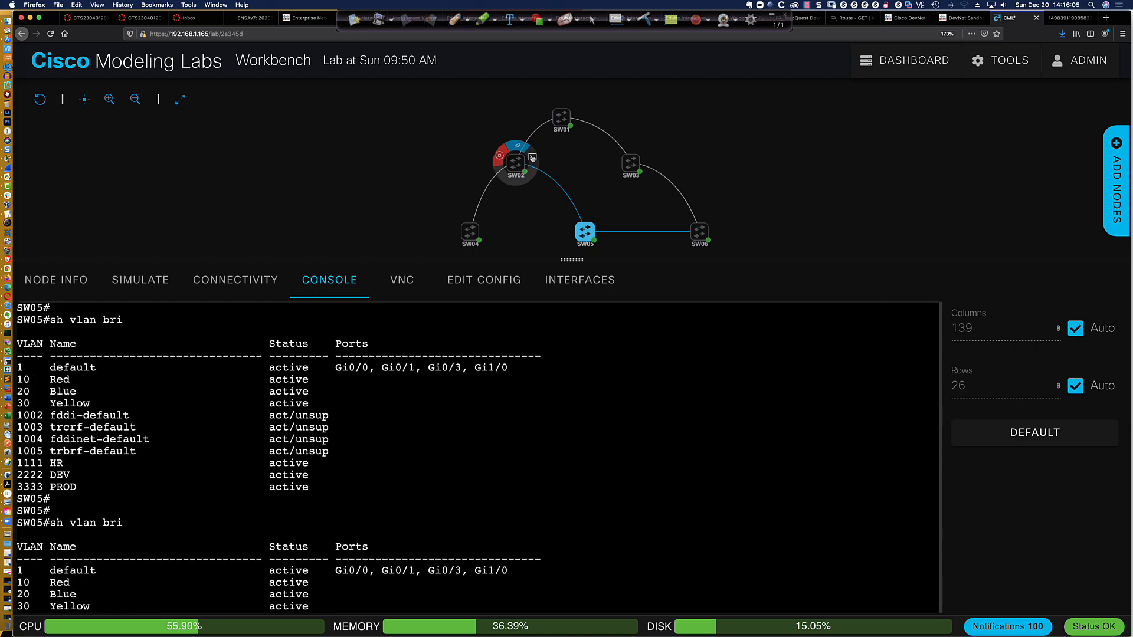
Display the brief VLAN list on SW02 to check for VLAN 1234
{"action": "left_click", "coordinate": [532, 158]}
{"action": "key", "text": "Return"}
{"action": "key", "text": "Return"}
{"action": "key", "text": "Return"}
{"action": "key", "text": "Return"}
{"action": "key", "text": "Return"}
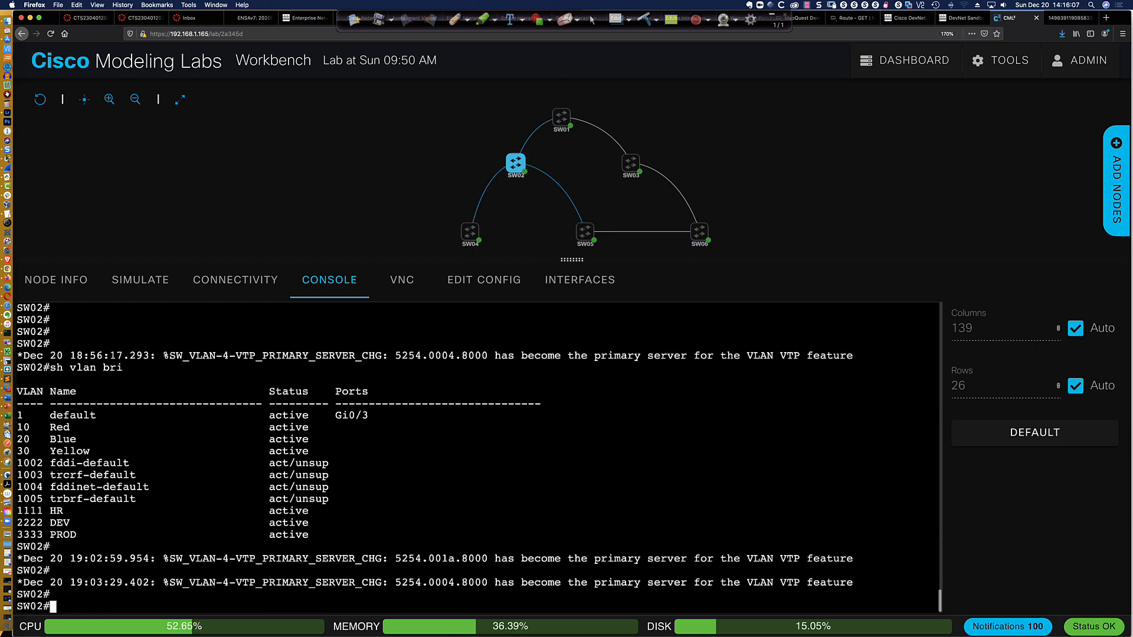
{"action": "key", "text": "Up"}
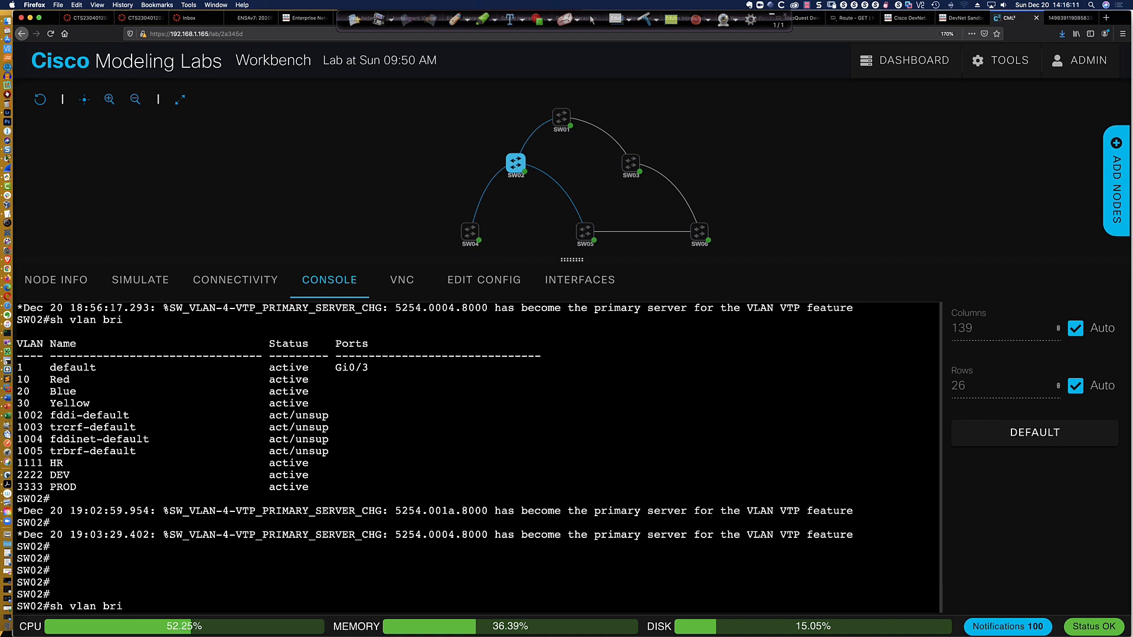
{"action": "key", "text": "Return"}
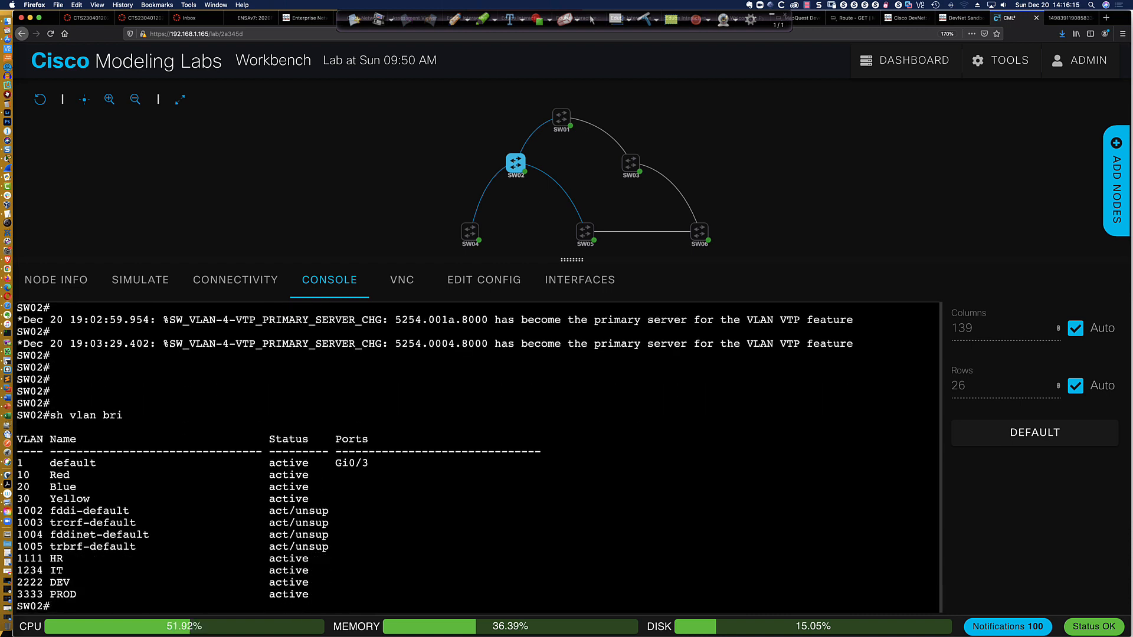
Display the complete VTP status on SW04 to examine its mode, configuration revision and primary server
{"action": "mouse_move", "coordinate": [484, 228]}
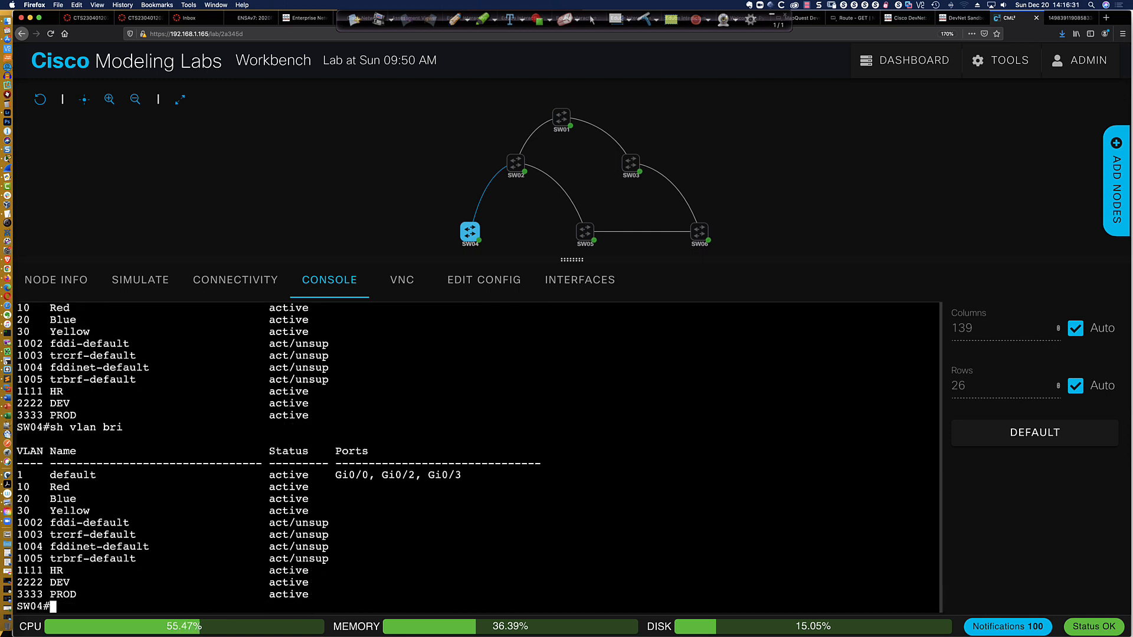
{"action": "type", "text": "sh vtp sttus"}
{"action": "key", "text": "Return"}
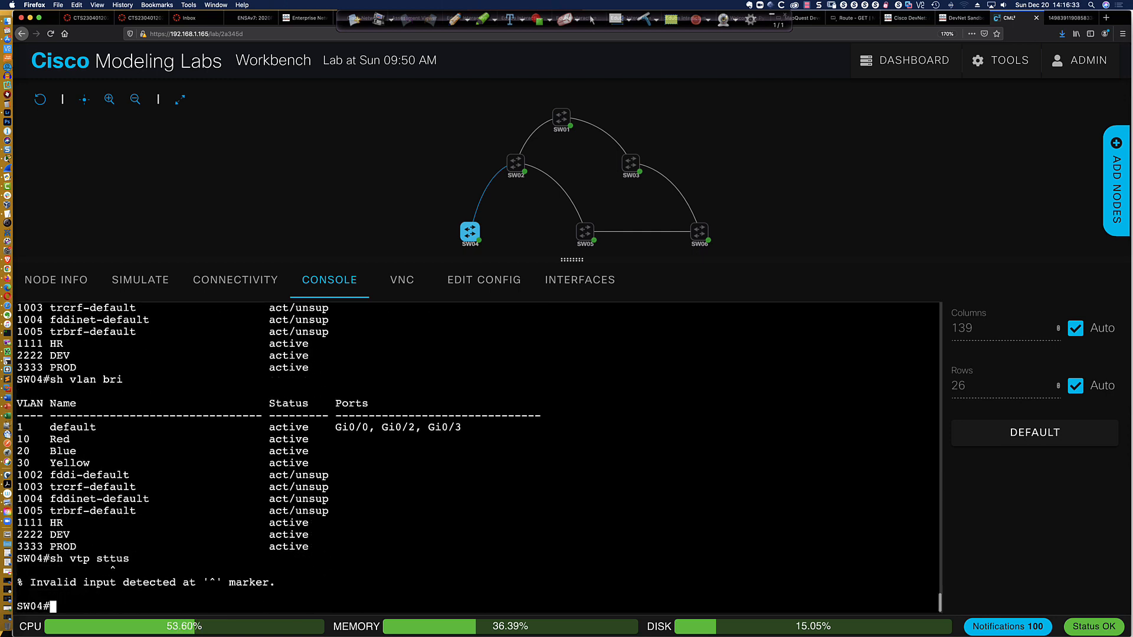
{"action": "key", "text": "Up"}
{"action": "key", "text": "BackSpace"}
{"action": "key", "text": "BackSpace"}
{"action": "key", "text": "BackSpace"}
{"action": "key", "text": "BackSpace"}
{"action": "key", "text": "Tab"}
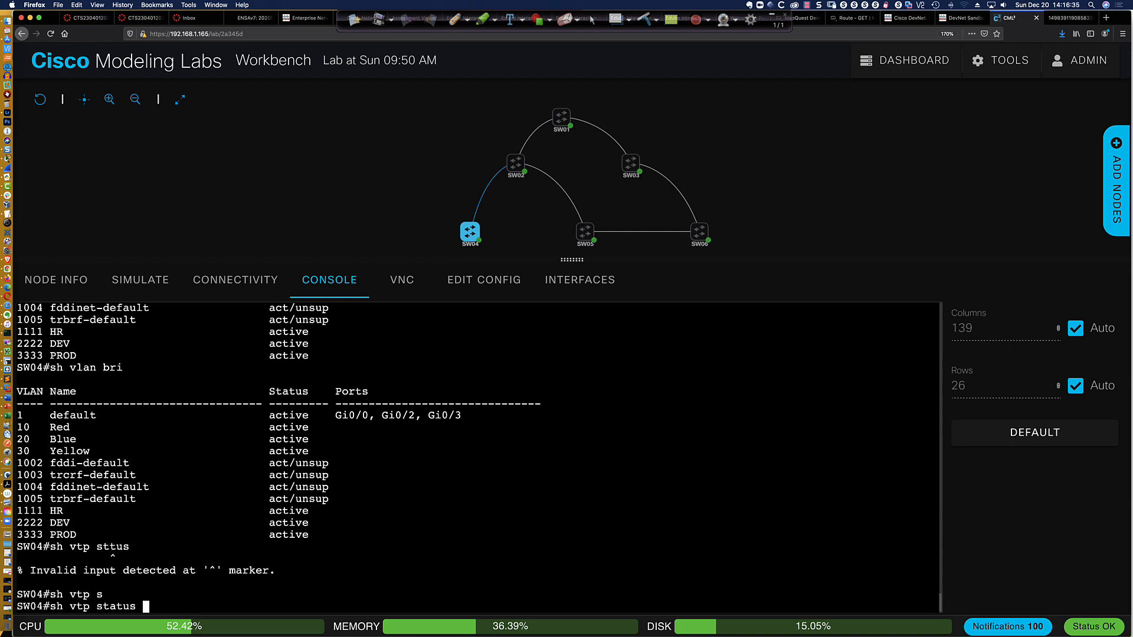
{"action": "key", "text": "Return"}
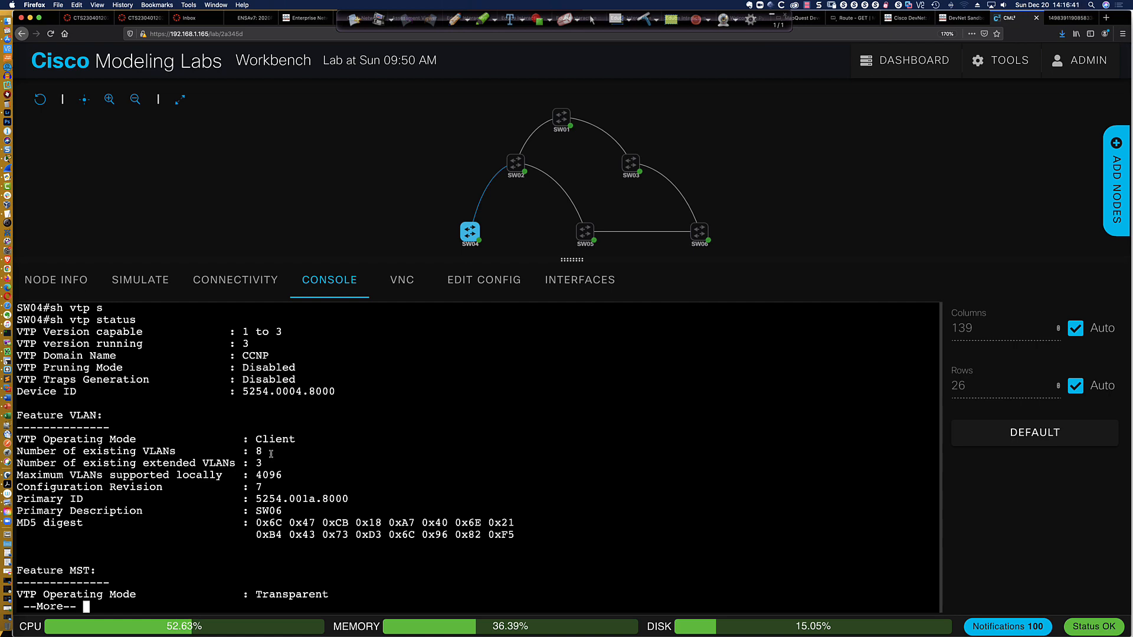
{"action": "key", "text": "space"}
{"action": "key", "text": "Return"}
{"action": "key", "text": "Return"}
{"action": "key", "text": "Return"}
{"action": "key", "text": "Return"}
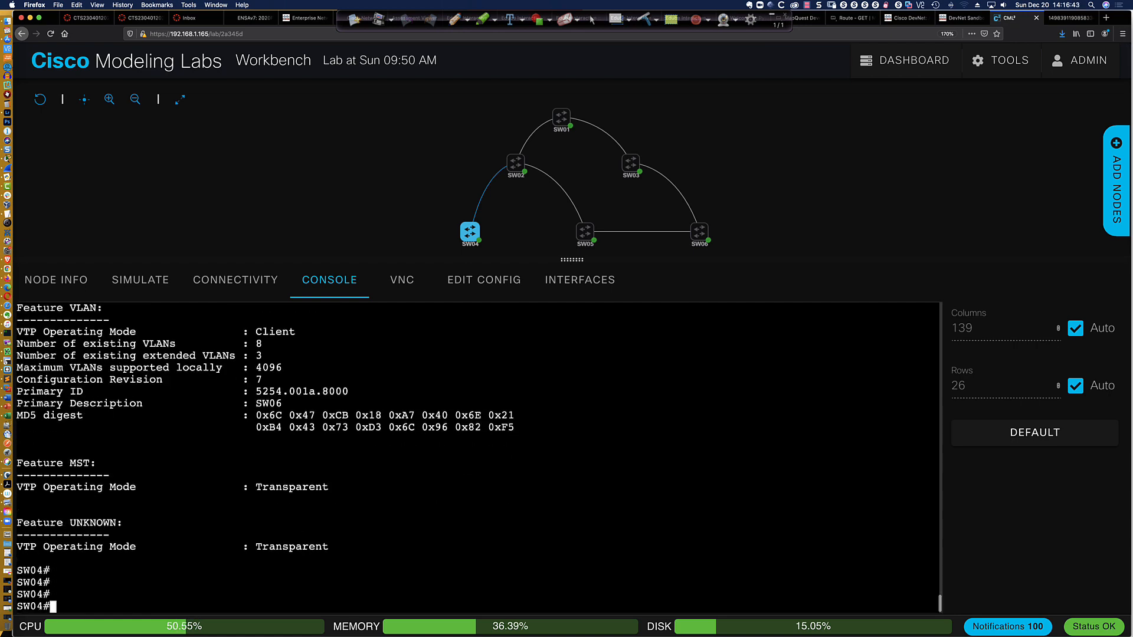
Display SW04's brief VLAN list again to recheck for VLAN 1234
{"action": "type", "text": "sh vlan bri"}
{"action": "key", "text": "Return"}
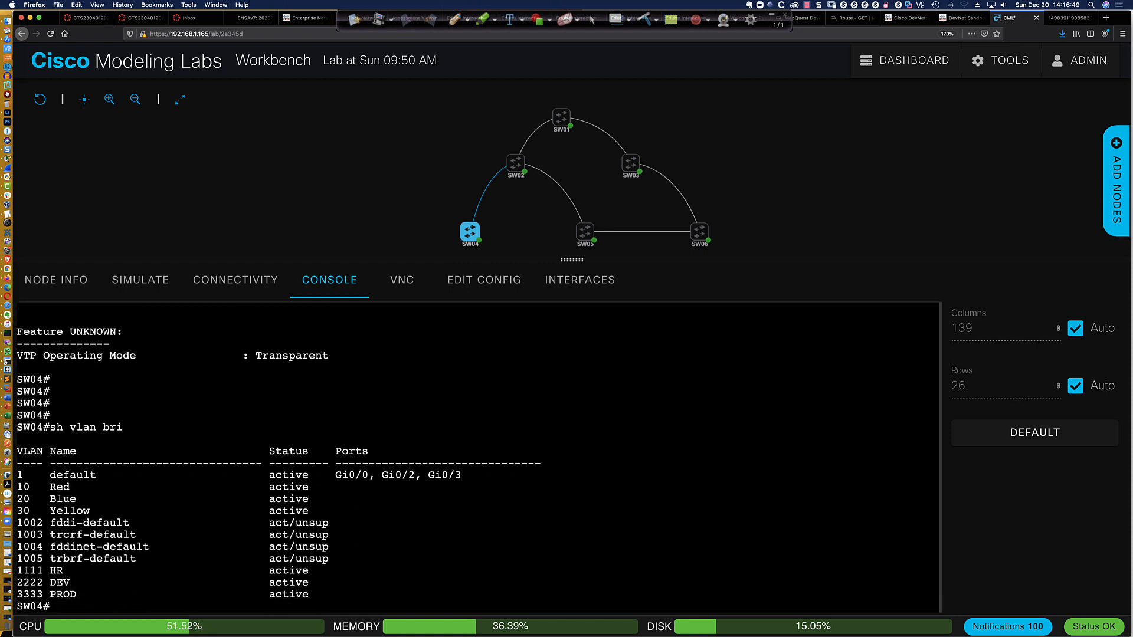
Try to make SW04 the VTP primary server, and review its VTP operating mode in the earlier status output
{"action": "type", "text": "vtp primary"}
{"action": "key", "text": "Return"}
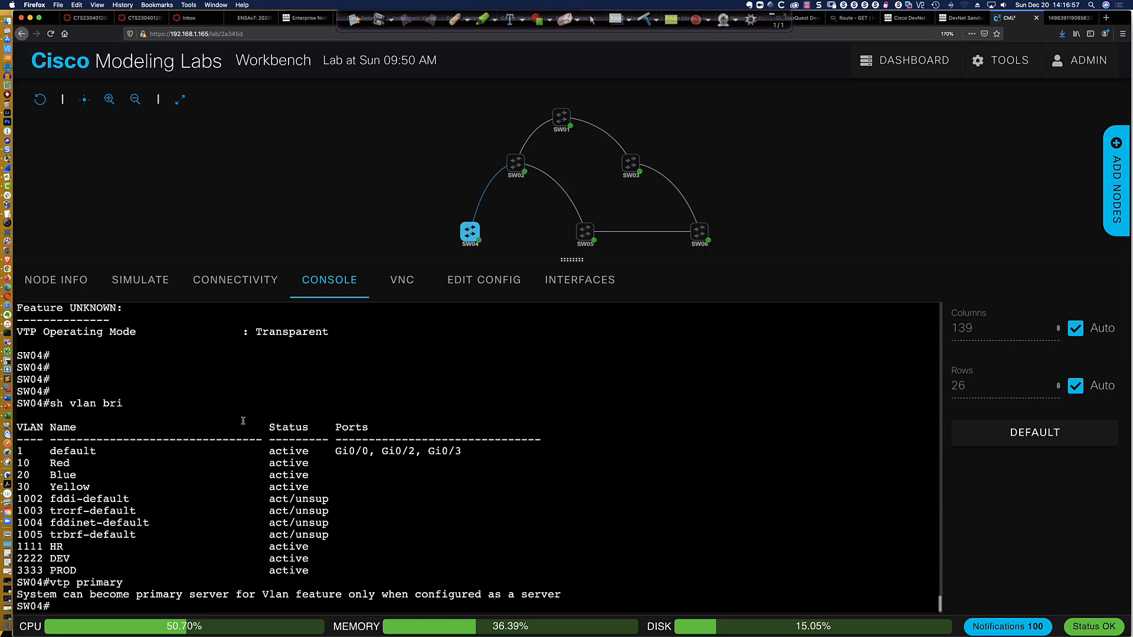
{"action": "scroll", "coordinate": [243, 421], "scroll_direction": "up", "scroll_amount": 6}
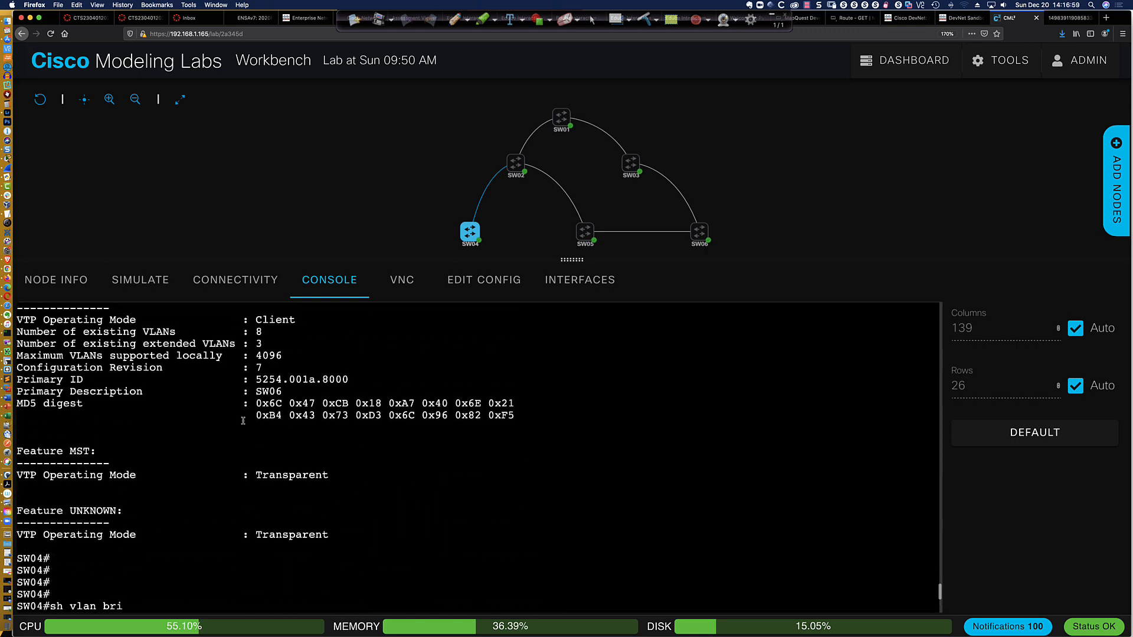
{"action": "scroll", "coordinate": [243, 421], "scroll_direction": "up", "scroll_amount": 1}
{"action": "scroll", "coordinate": [243, 420], "scroll_direction": "down", "scroll_amount": 7}
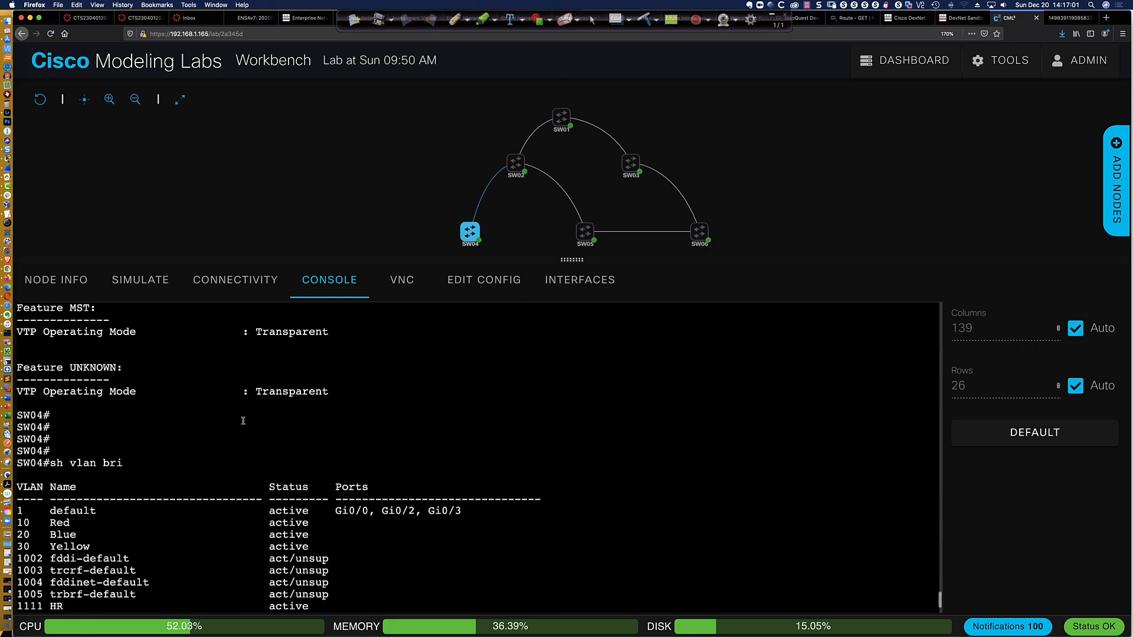
Rerun the brief VLAN listing on SW04 to look for VLAN 1234
{"action": "key", "text": "Up"}
{"action": "key", "text": "Up"}
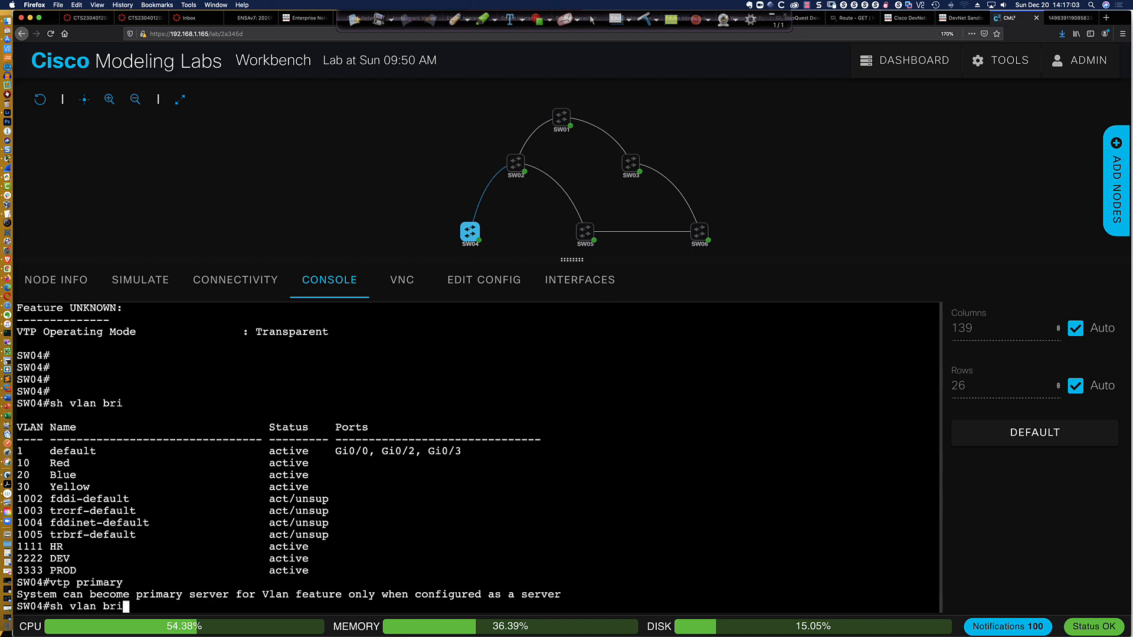
{"action": "key", "text": "Return"}
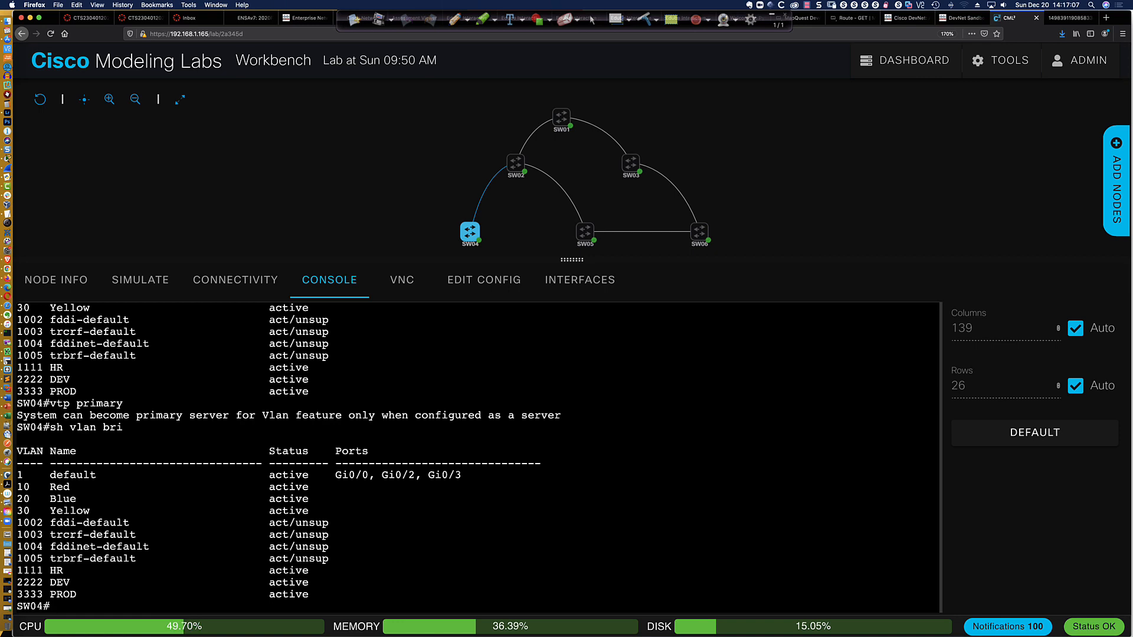
{"action": "scroll", "coordinate": [267, 415], "scroll_direction": "up", "scroll_amount": 3}
{"action": "scroll", "coordinate": [271, 416], "scroll_direction": "down", "scroll_amount": 3}
Save SW04's running configuration with wri mem and reload the switch, confirming the restart
{"action": "type", "text": "wri mem"}
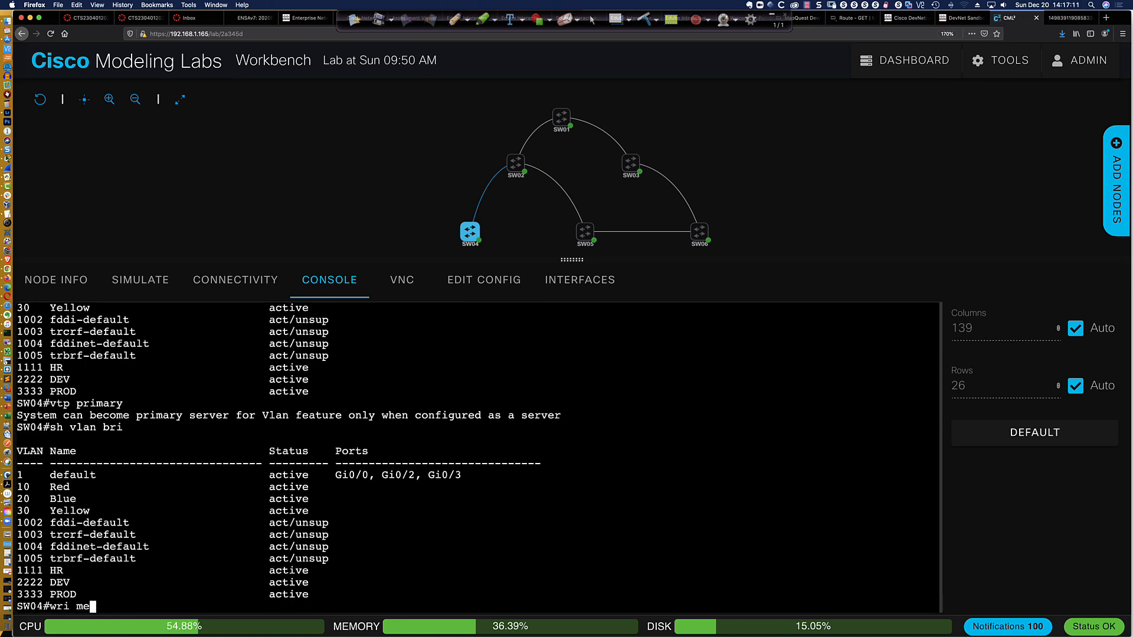
{"action": "key", "text": "Return"}
{"action": "key", "text": "Return"}
{"action": "key", "text": "Return"}
{"action": "key", "text": "Return"}
{"action": "key", "text": "Return"}
{"action": "key", "text": "Return"}
{"action": "key", "text": "Return"}
{"action": "key", "text": "Return"}
{"action": "key", "text": "Return"}
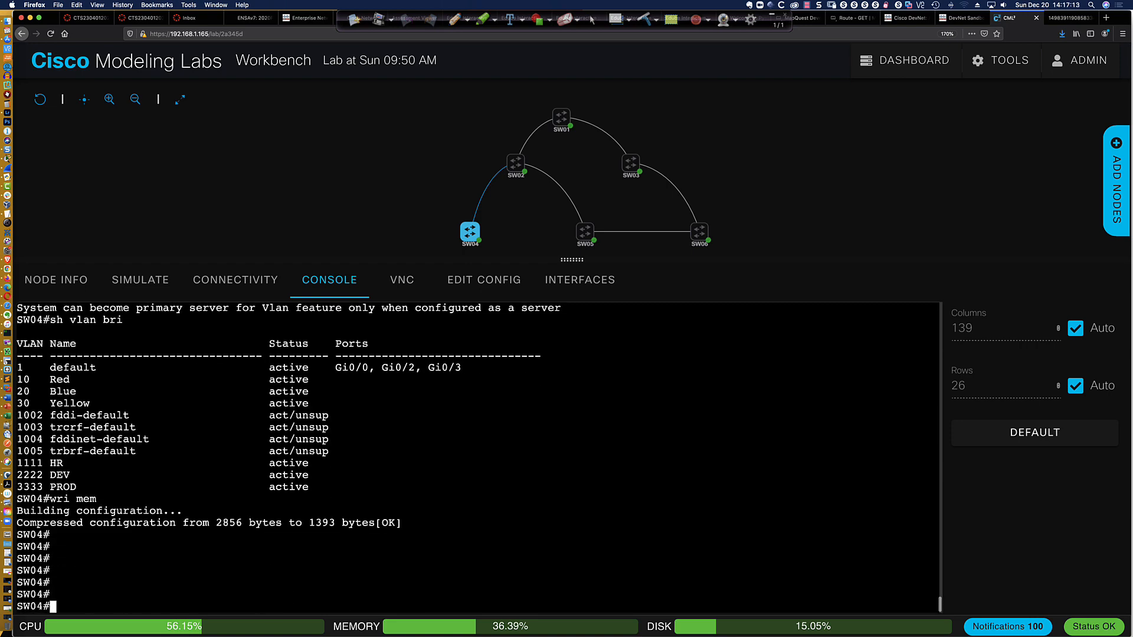
{"action": "type", "text": "reload"}
{"action": "key", "text": "Return"}
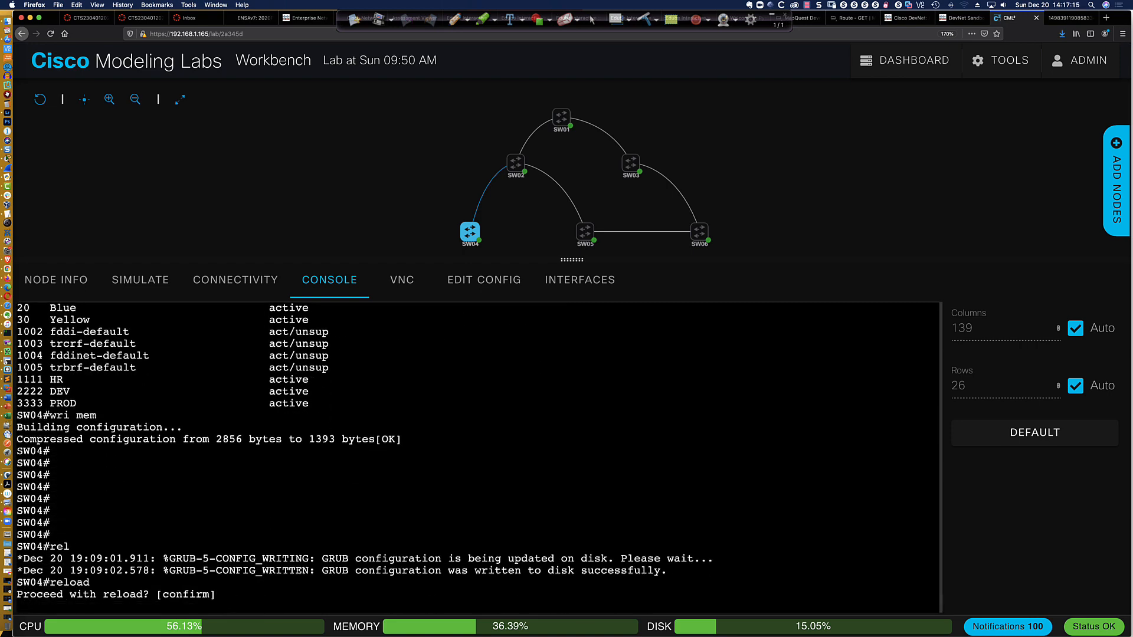
{"action": "key", "text": "Return"}
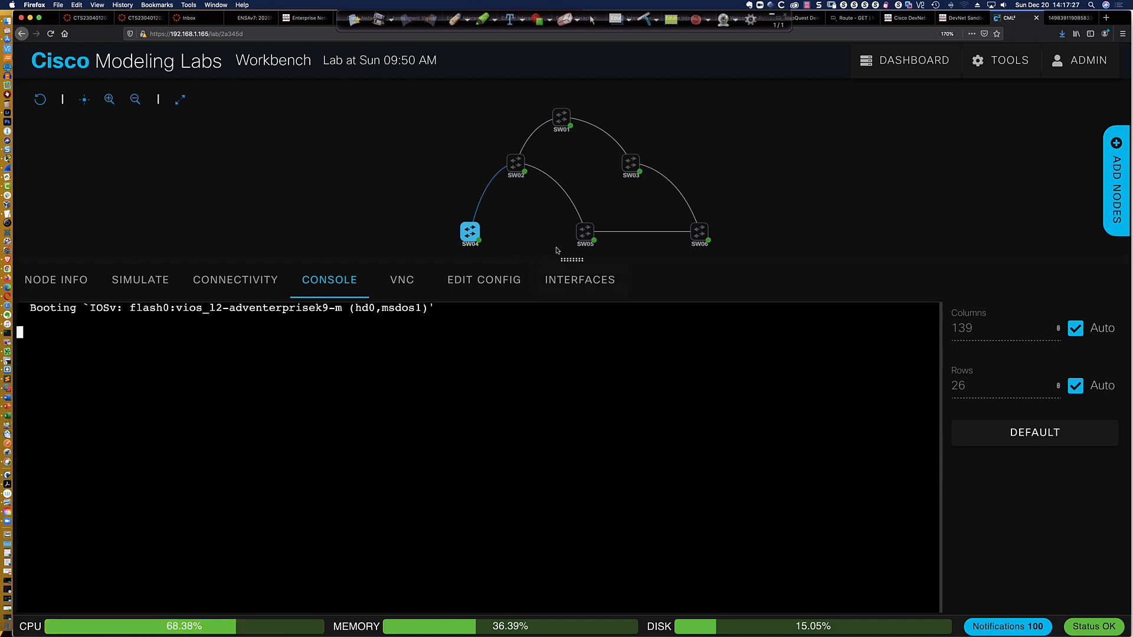
Enter privileged mode on the restarted SW04 and display the brief VLAN list to check for VLAN 1234
{"action": "mouse_move", "coordinate": [517, 167]}
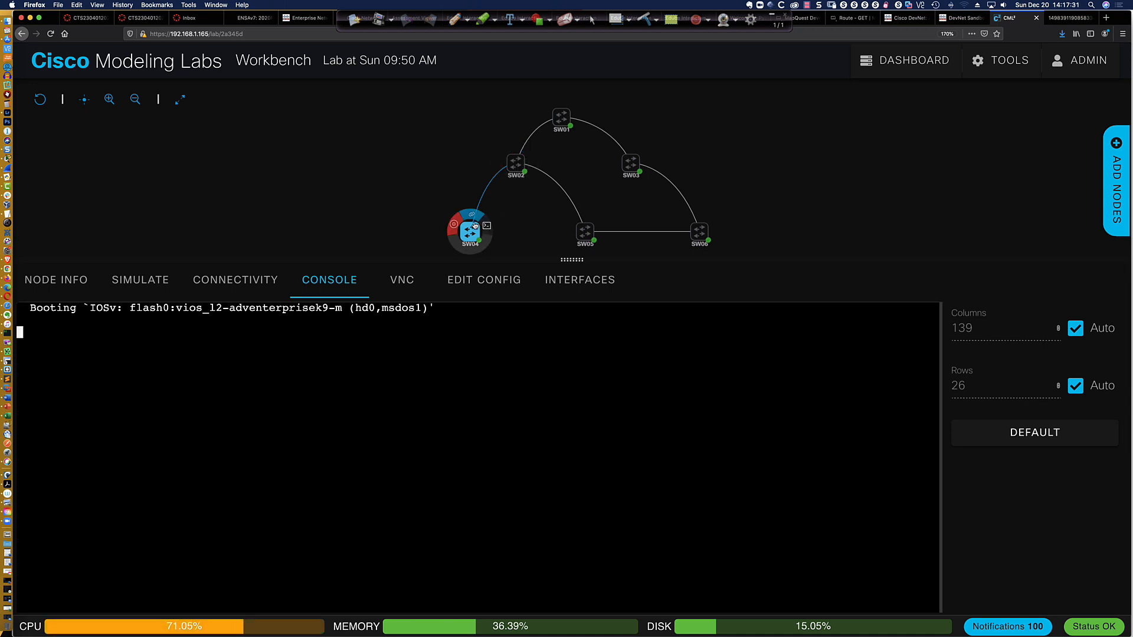
{"action": "mouse_move", "coordinate": [560, 120]}
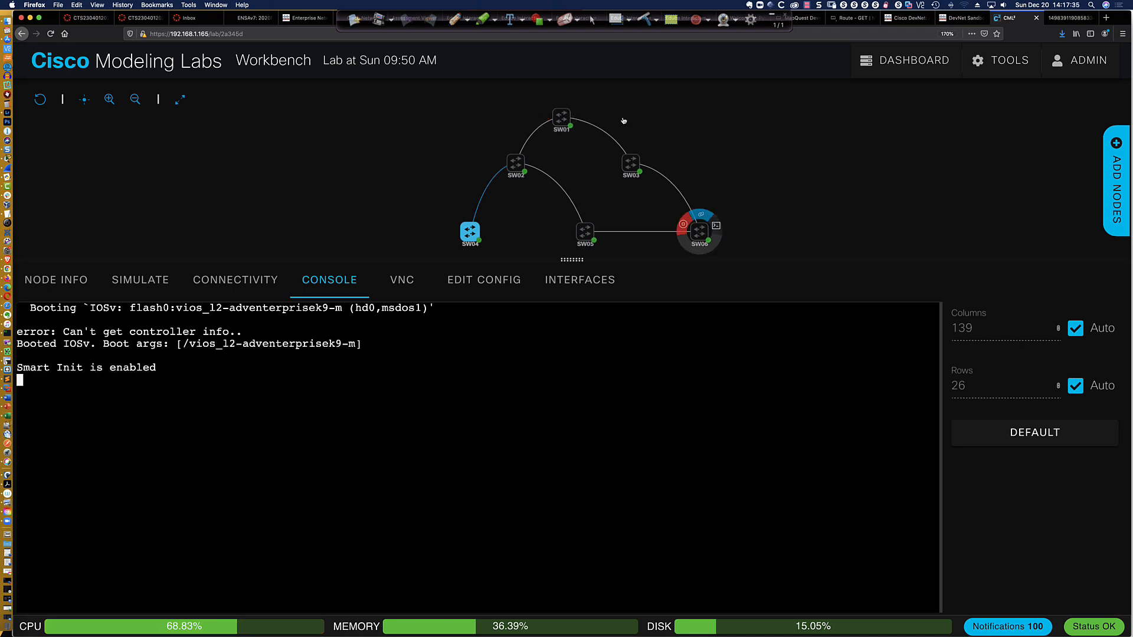
{"action": "mouse_move", "coordinate": [587, 235]}
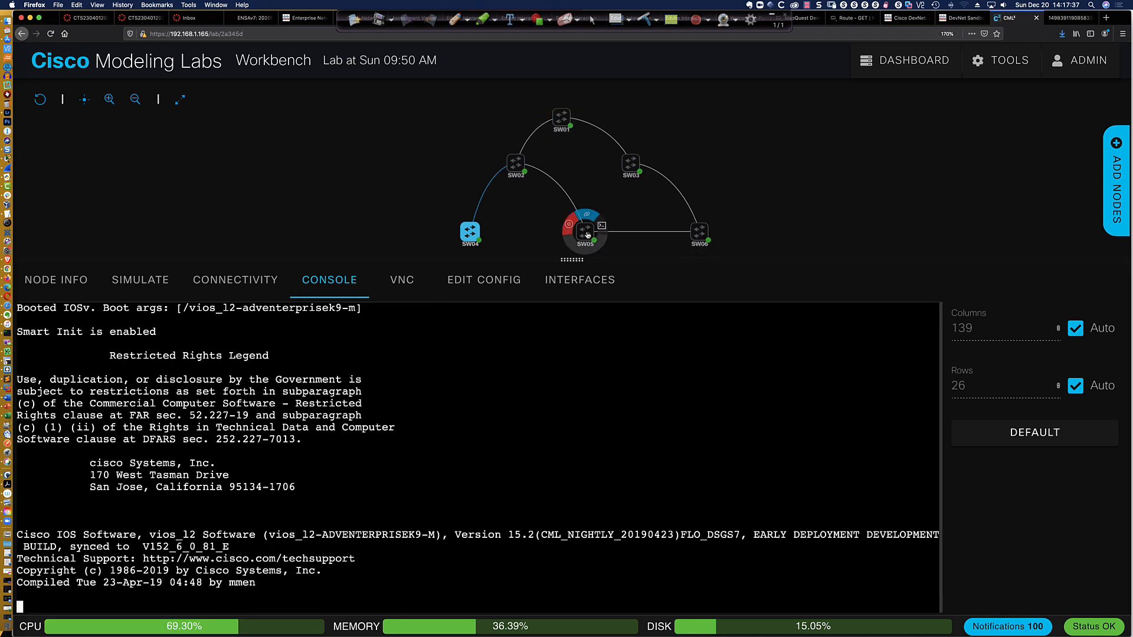
{"action": "mouse_move", "coordinate": [468, 234]}
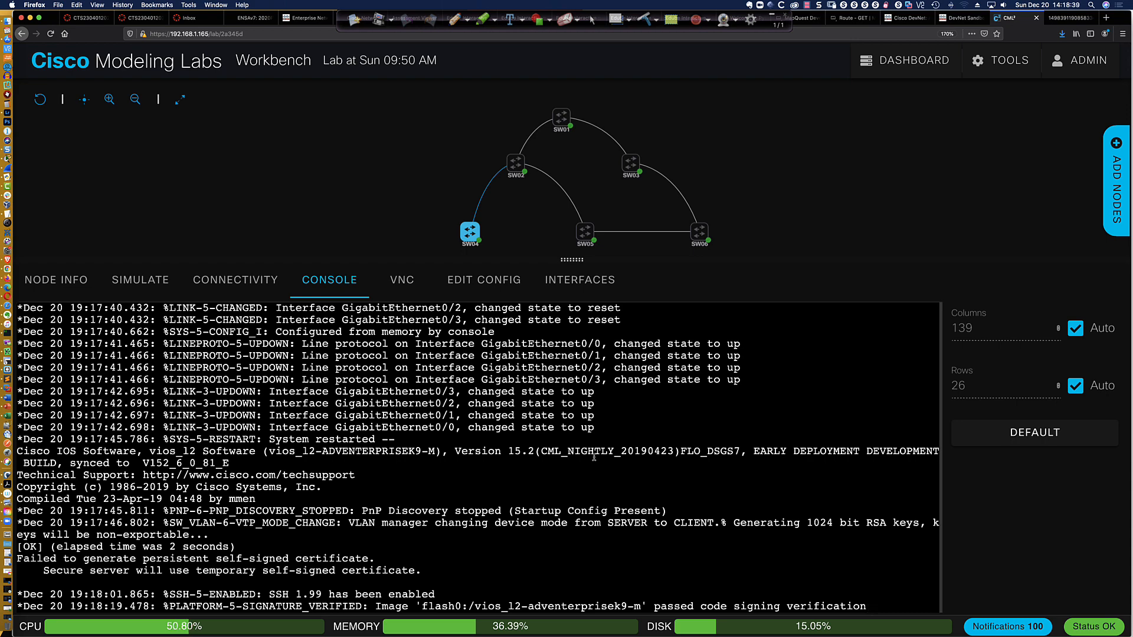
{"action": "key", "text": "Return"}
{"action": "key", "text": "Return"}
{"action": "key", "text": "Return"}
{"action": "key", "text": "Return"}
{"action": "key", "text": "Return"}
{"action": "key", "text": "Return"}
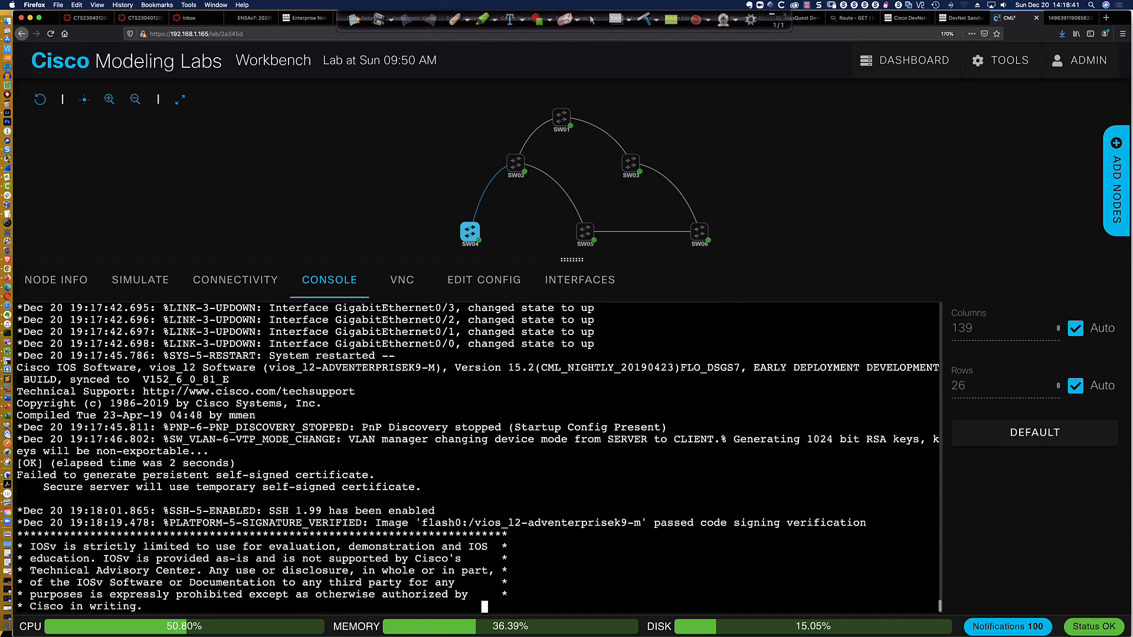
{"action": "type", "text": "en"}
{"action": "key", "text": "Return"}
{"action": "type", "text": "sh "}
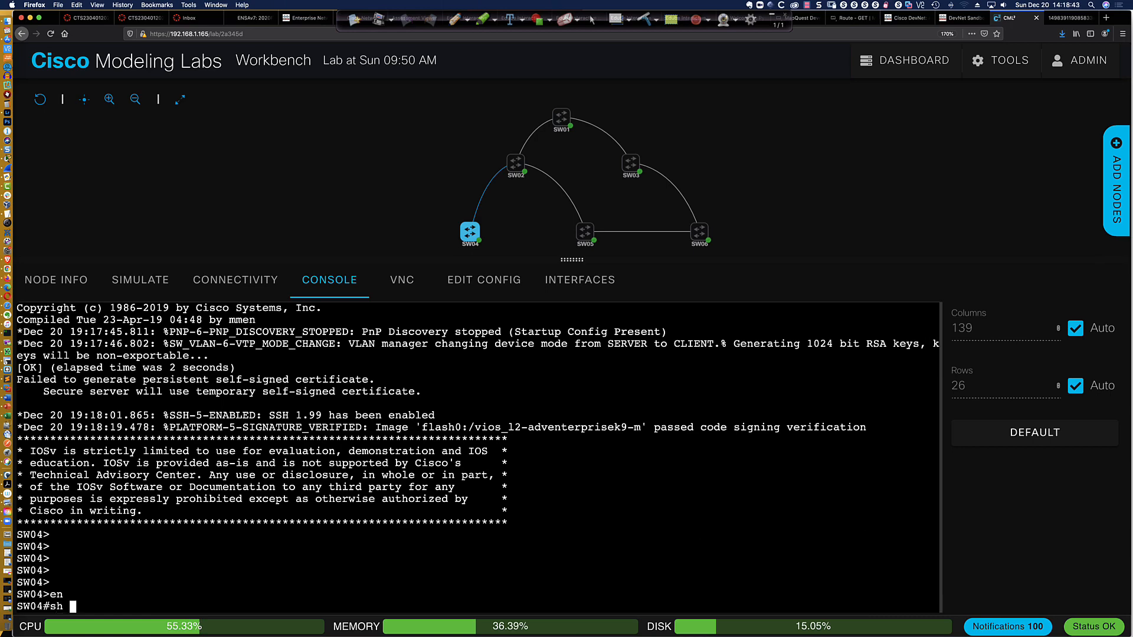
{"action": "type", "text": "vlan bri"}
{"action": "key", "text": "Return"}
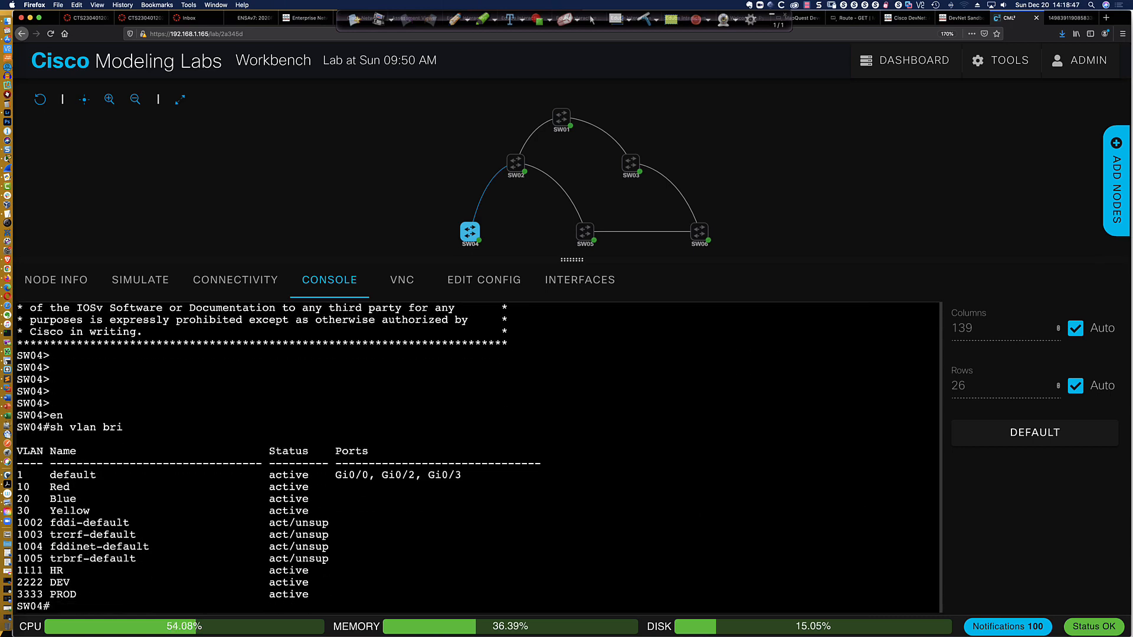
{"action": "key", "text": "Return"}
{"action": "key", "text": "Return"}
{"action": "key", "text": "Return"}
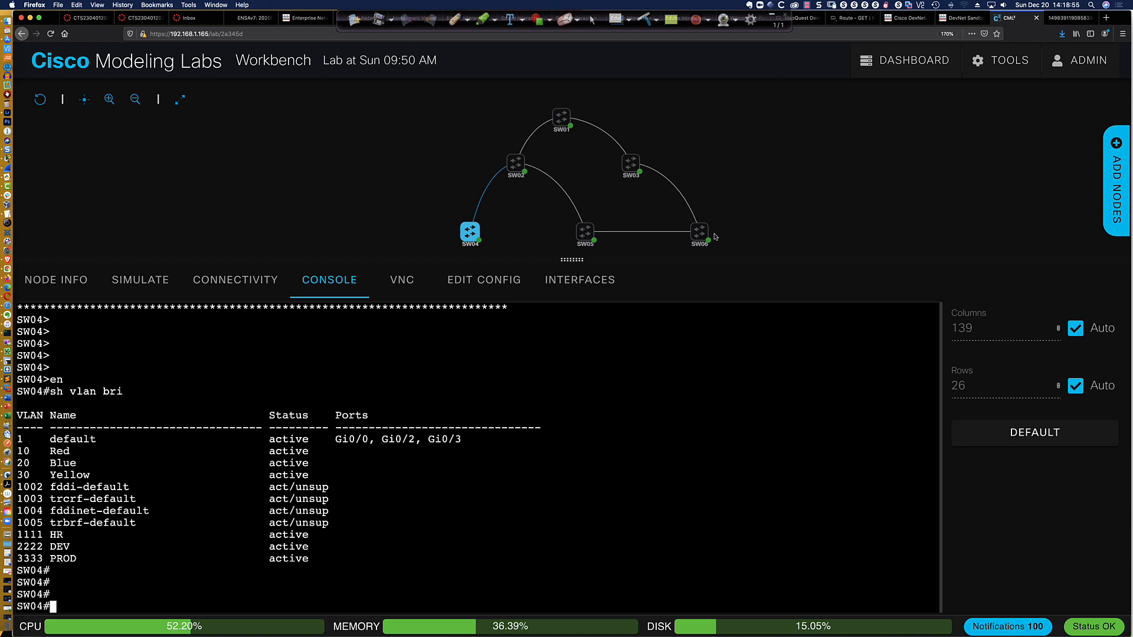
Make SW06 the VTP primary server from its console, entering the VTP password and confirming the takeover
{"action": "mouse_move", "coordinate": [702, 233]}
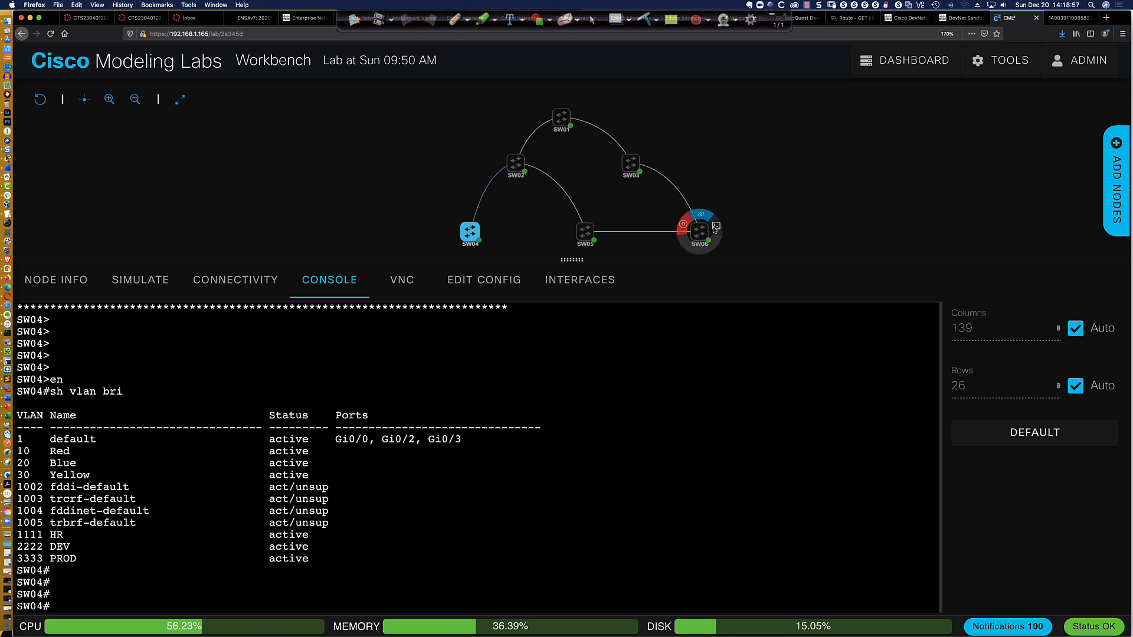
{"action": "left_click", "coordinate": [715, 227]}
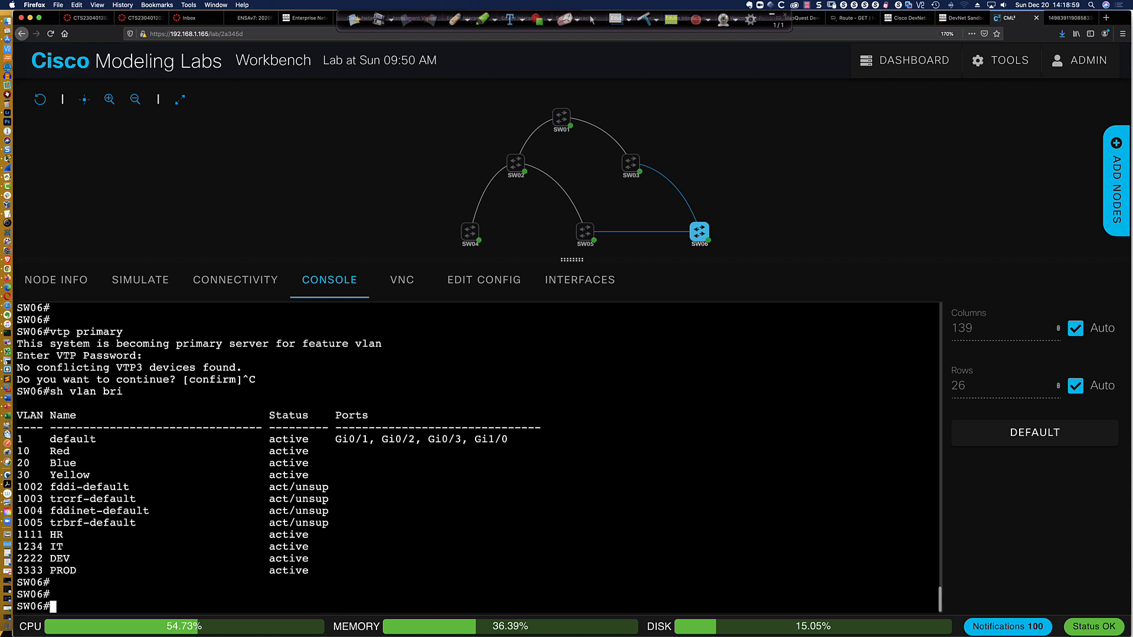
{"action": "key", "text": "Return"}
{"action": "type", "text": "vtp primary"}
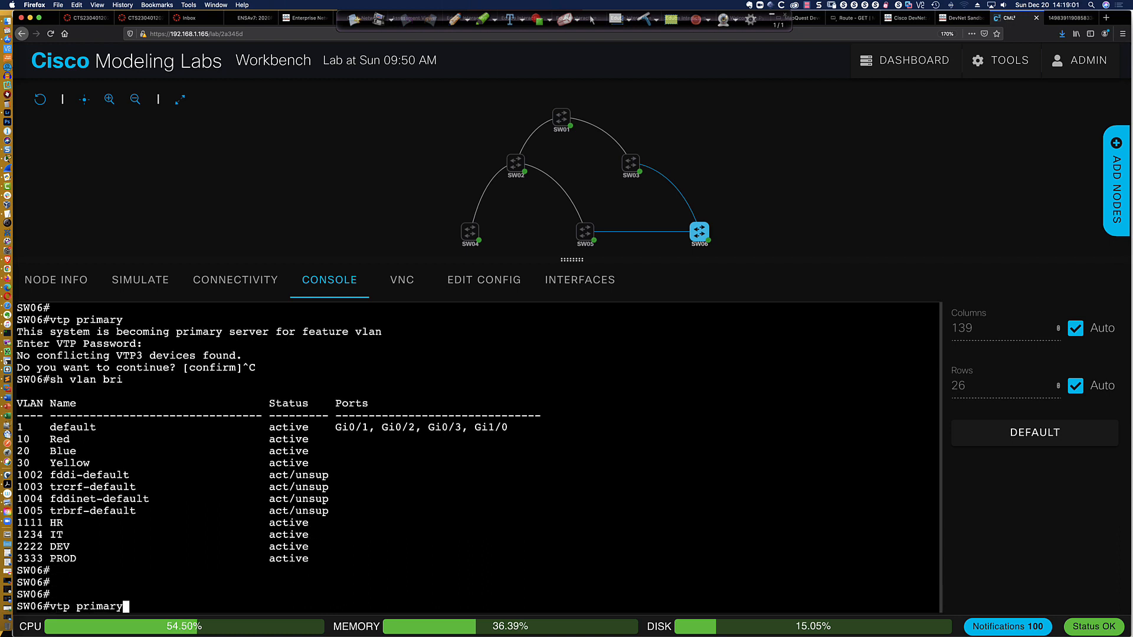
{"action": "key", "text": "Return"}
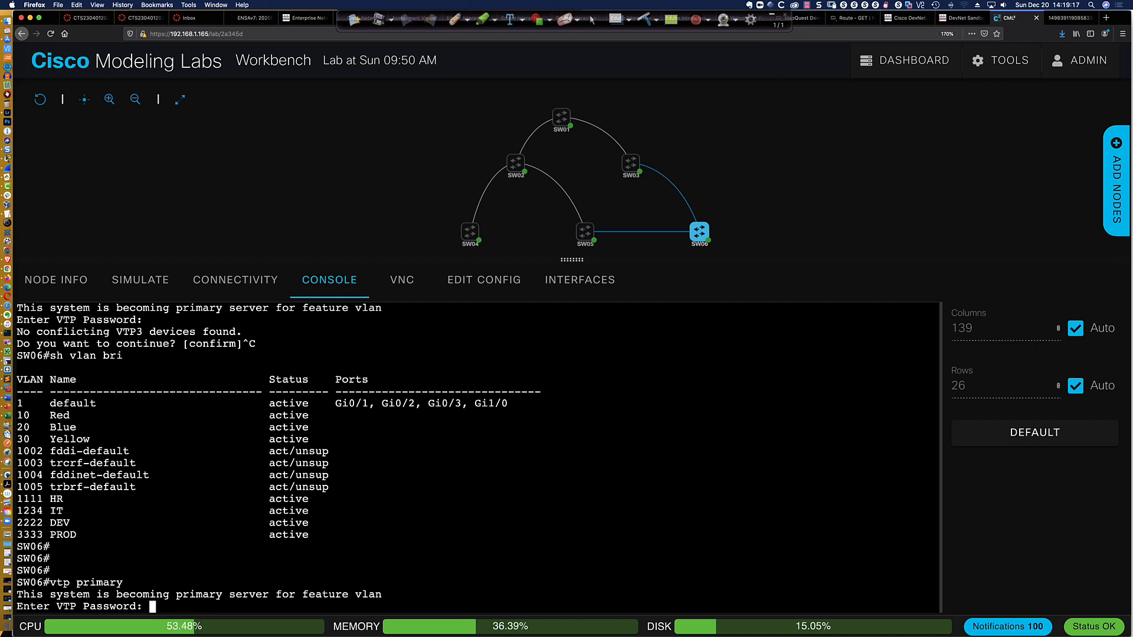
{"action": "key", "text": "Return"}
{"action": "key", "text": "Return"}
{"action": "key", "text": "Return"}
{"action": "key", "text": "Return"}
{"action": "key", "text": "Return"}
{"action": "key", "text": "Return"}
{"action": "key", "text": "Return"}
{"action": "key", "text": "Return"}
{"action": "key", "text": "Return"}
{"action": "key", "text": "Return"}
{"action": "key", "text": "Return"}
{"action": "key", "text": "Return"}
{"action": "key", "text": "Return"}
{"action": "key", "text": "Return"}
{"action": "key", "text": "Return"}
{"action": "key", "text": "Return"}
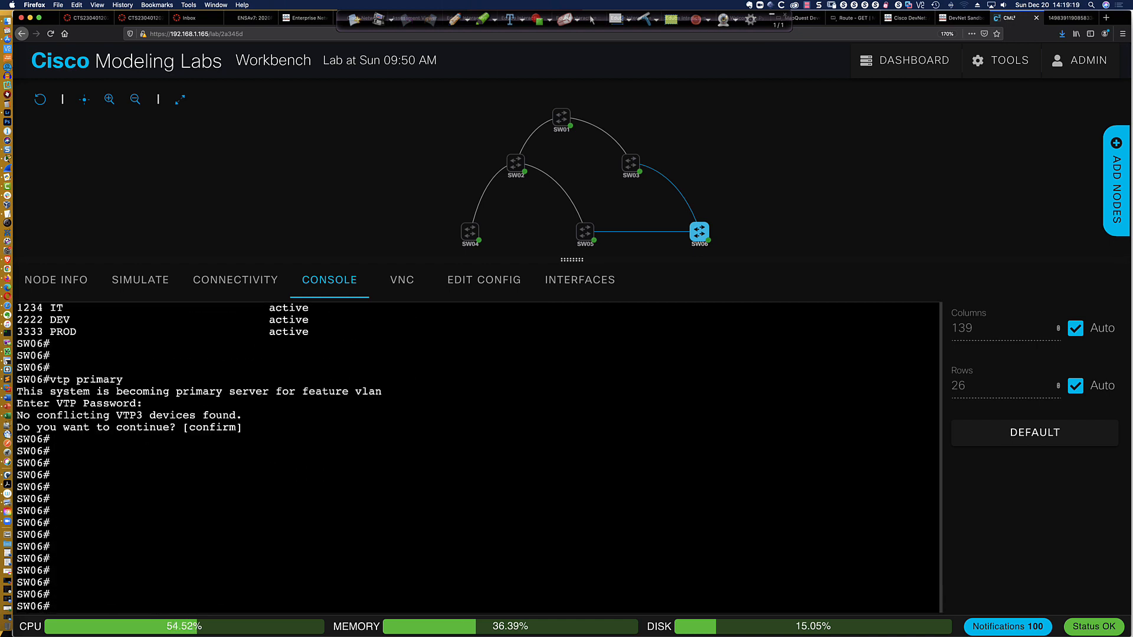
{"action": "key", "text": "Return"}
{"action": "key", "text": "Return"}
{"action": "key", "text": "Return"}
Create VLAN 1423 on SW06 in global configuration mode and name it OPS
{"action": "type", "text": "conf "}
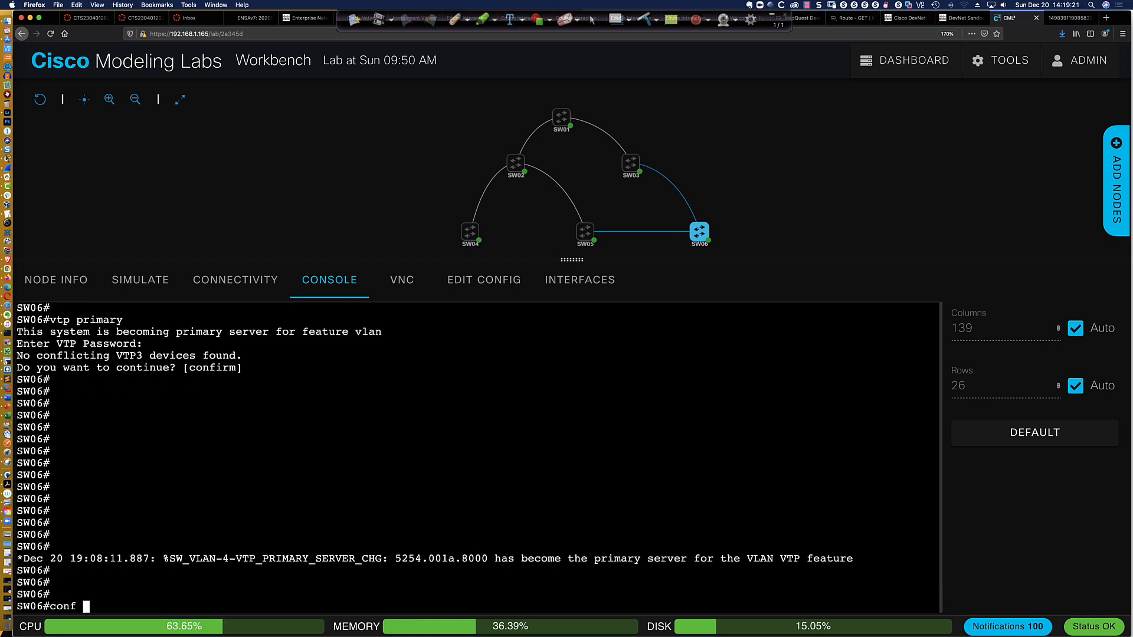
{"action": "type", "text": "t"}
{"action": "key", "text": "Return"}
{"action": "type", "text": "vlan"}
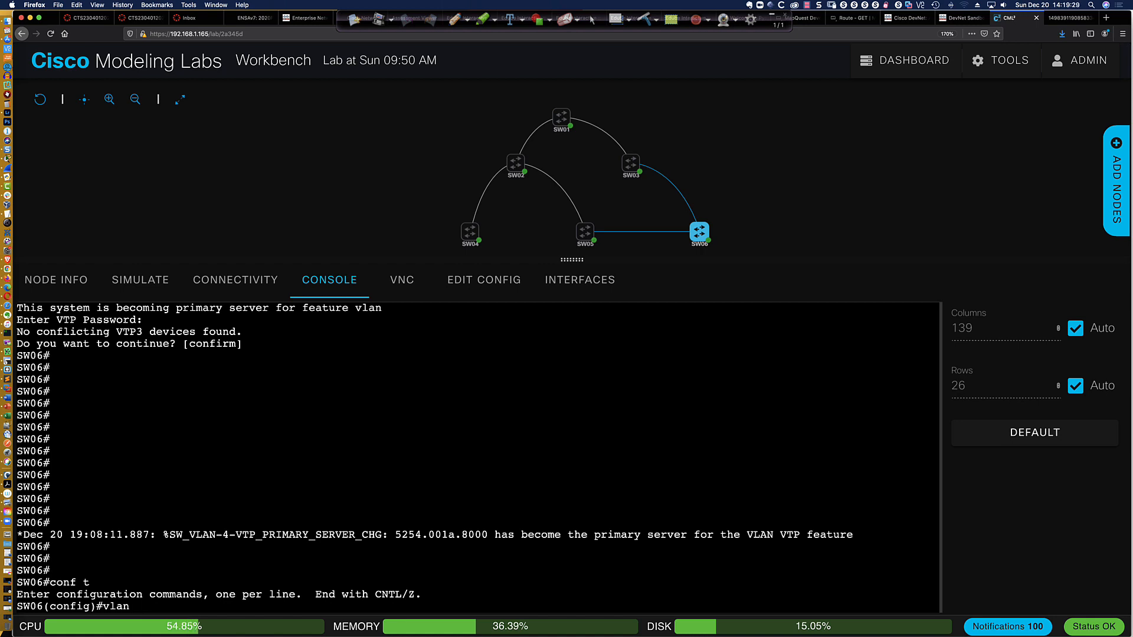
{"action": "type", "text": "1423"}
{"action": "key", "text": "Return"}
{"action": "type", "text": "name "}
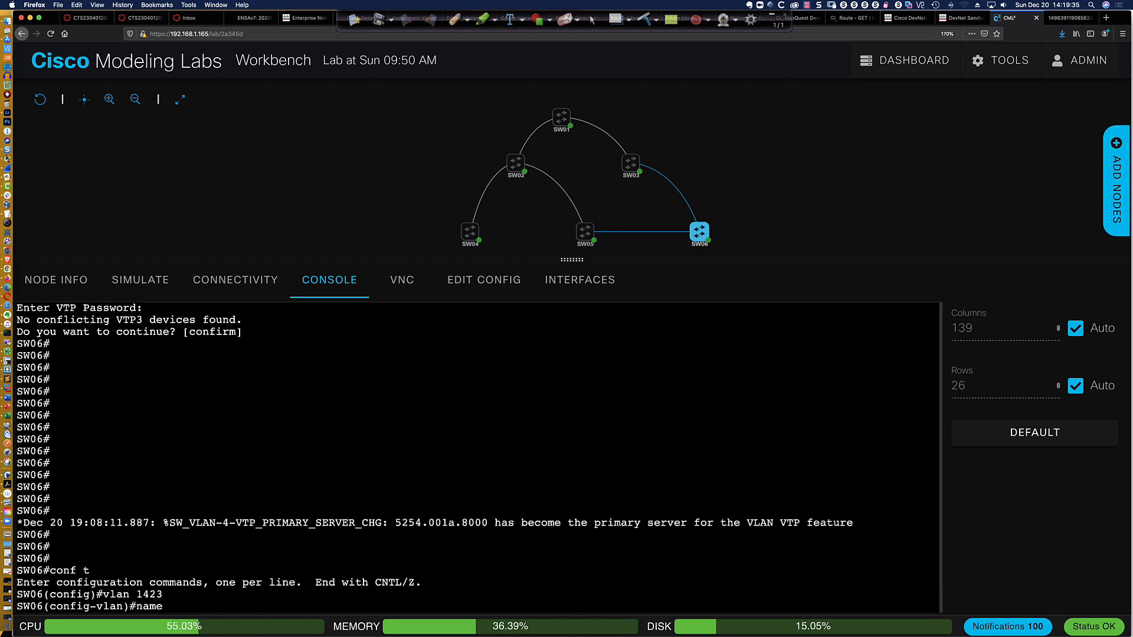
{"action": "type", "text": "OPS"}
{"action": "key", "text": "Return"}
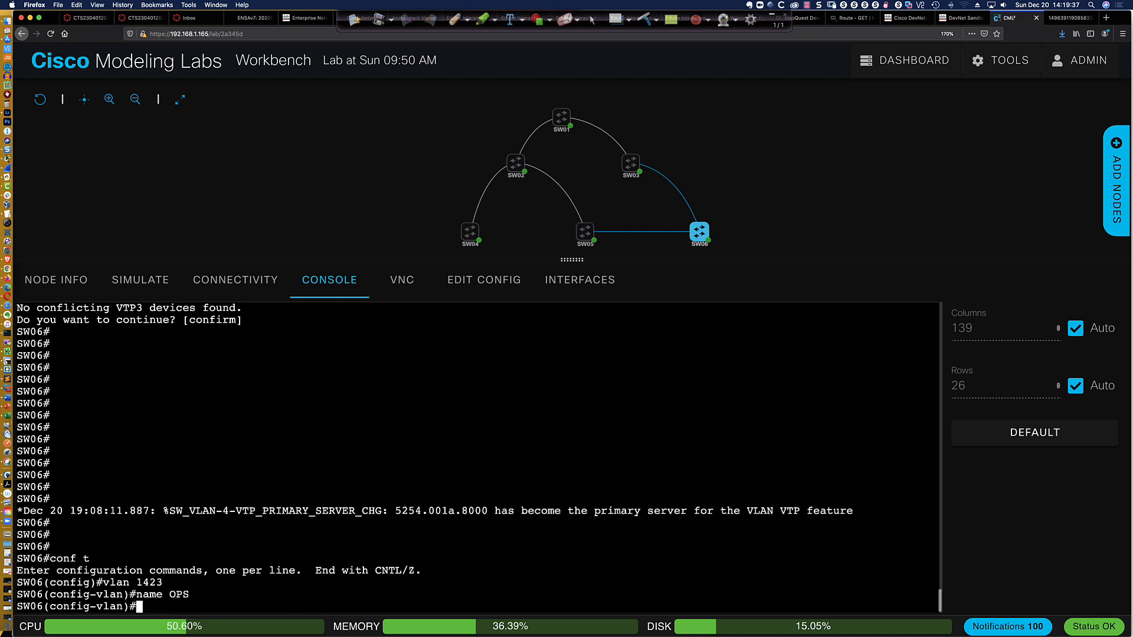
Leave configuration mode on SW06 and save the running configuration with wri mem
{"action": "type", "text": "end"}
{"action": "key", "text": "Return"}
{"action": "key", "text": "Return"}
{"action": "key", "text": "Return"}
{"action": "key", "text": "Return"}
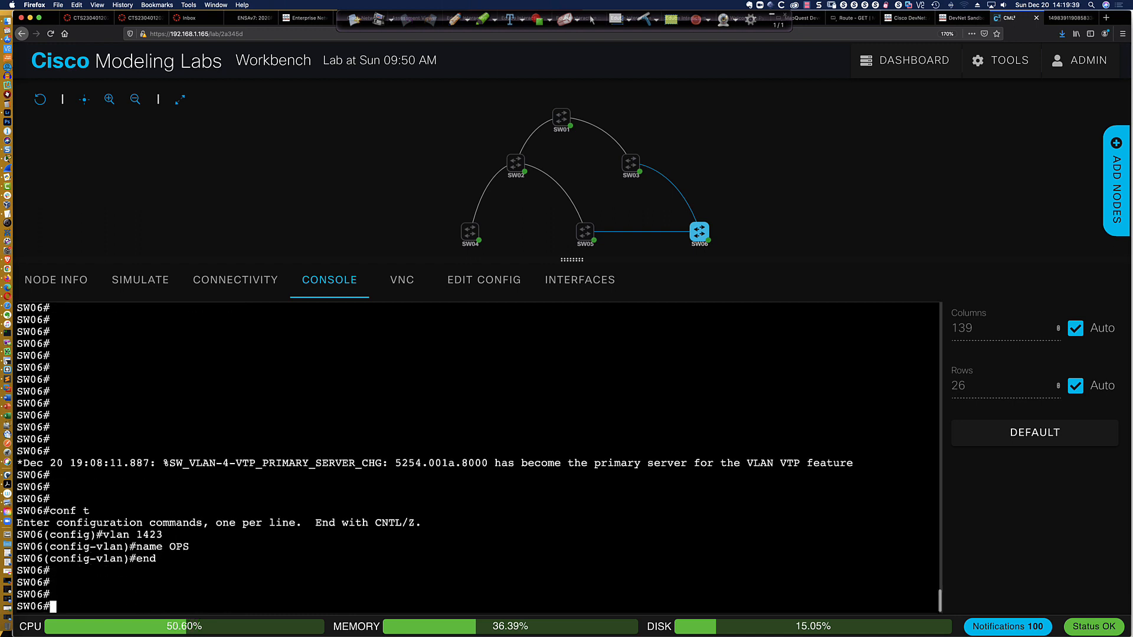
{"action": "type", "text": "wri mem"}
{"action": "key", "text": "Return"}
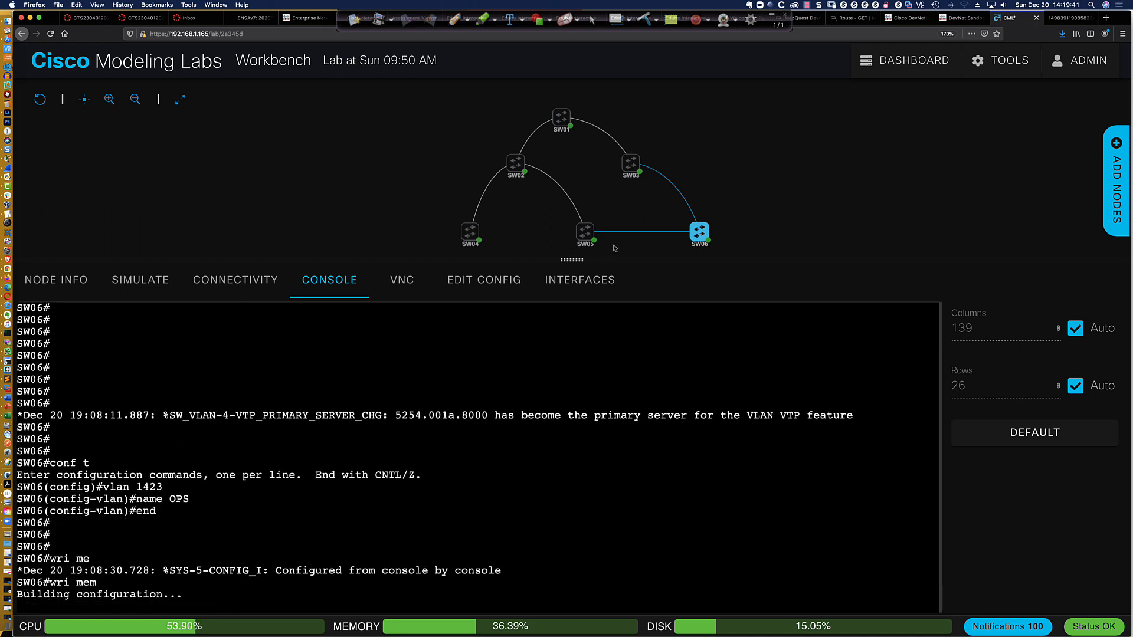
Display the brief VLAN list on SW05's console to check whether VLAN 1423 (OPS) has propagated
{"action": "left_click", "coordinate": [590, 232]}
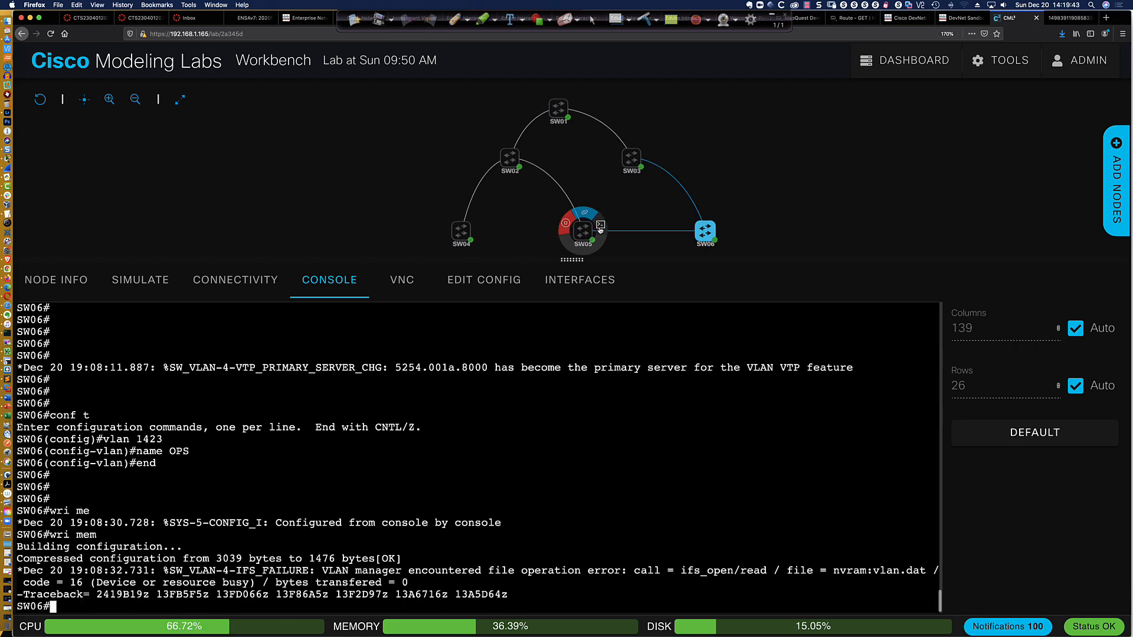
{"action": "key", "text": "Return"}
{"action": "key", "text": "Return"}
{"action": "key", "text": "Return"}
{"action": "key", "text": "Return"}
{"action": "key", "text": "Return"}
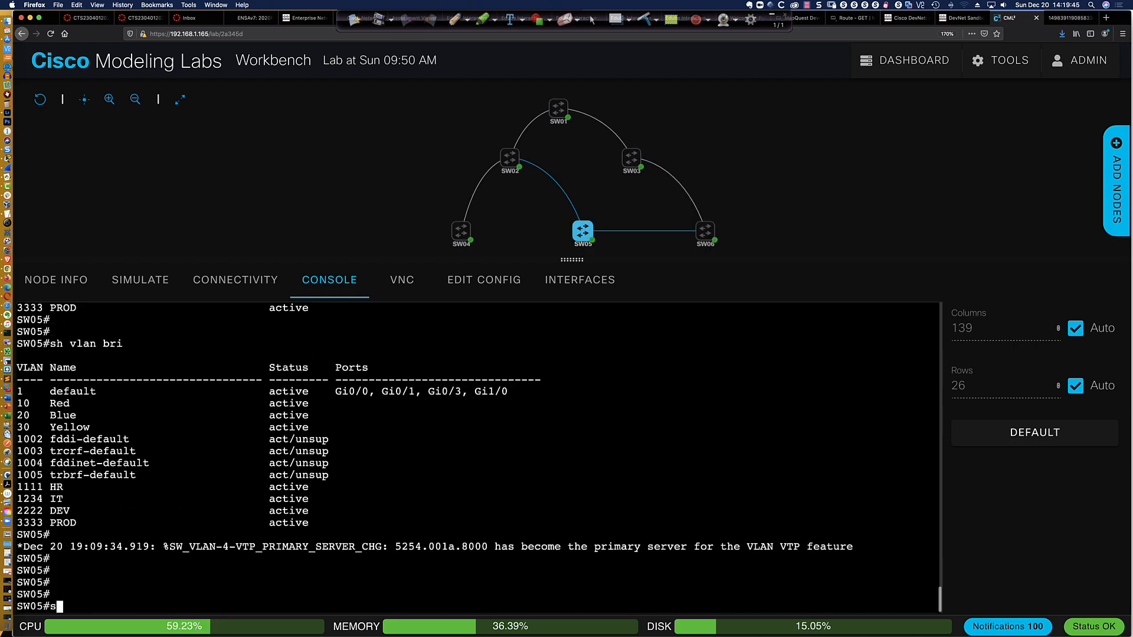
{"action": "type", "text": "sh vlan bri"}
{"action": "key", "text": "Return"}
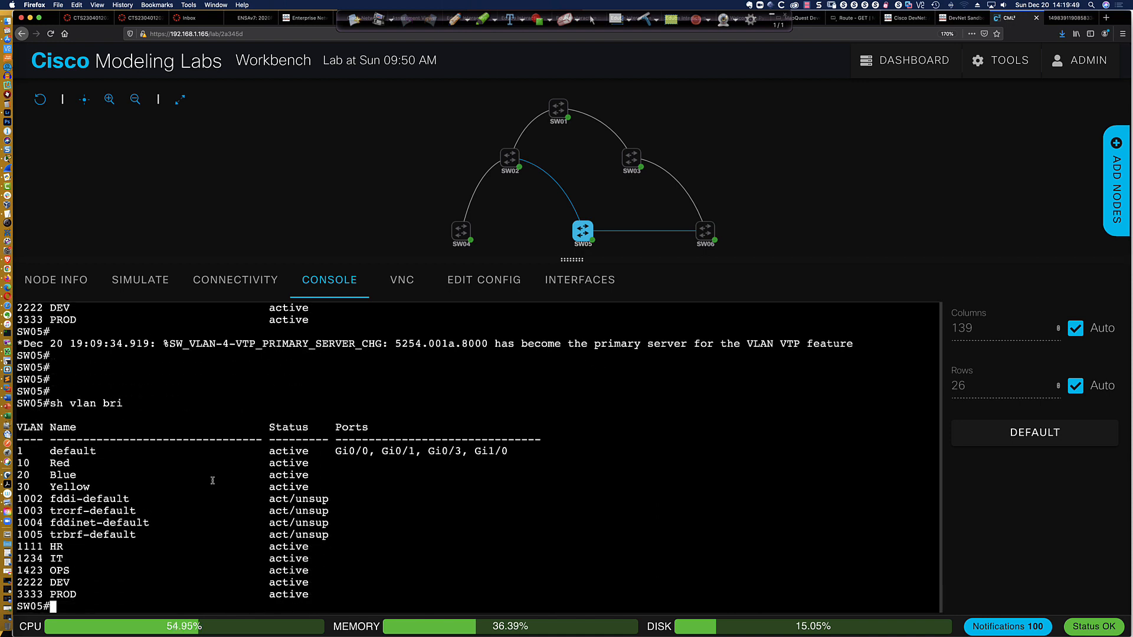
{"action": "left_click_drag", "start_coordinate": [44, 570], "coordinate": [71, 571]}
Display the brief VLAN list on SW04's console and look for VLANs 1234 (IT) and 1423 (OPS)
{"action": "mouse_move", "coordinate": [463, 233]}
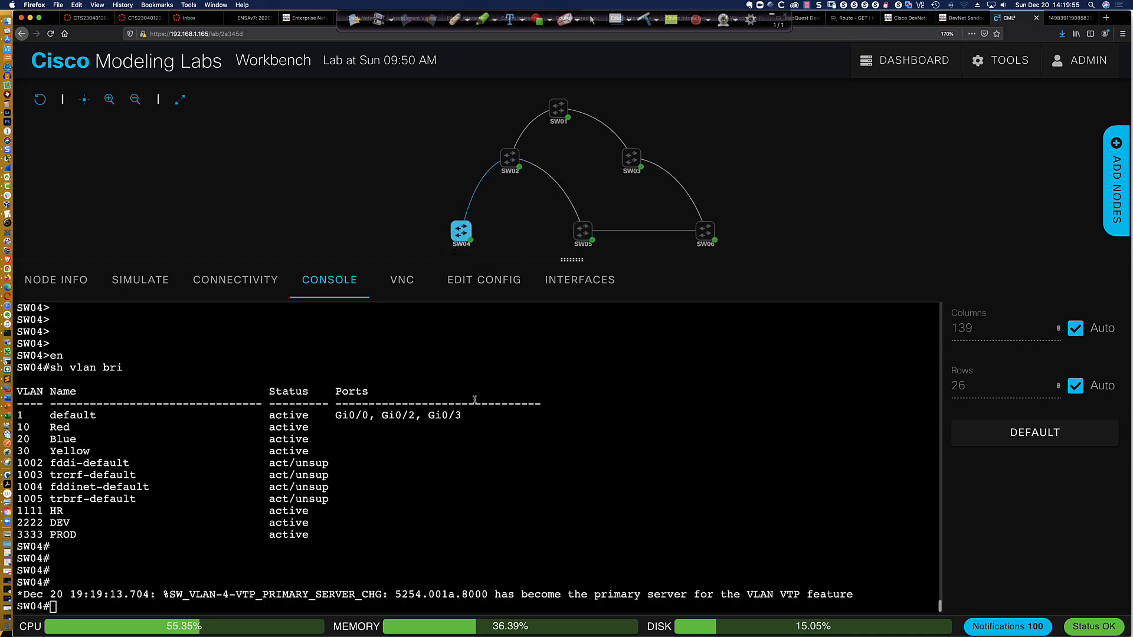
{"action": "type", "text": "sh vlan bri"}
{"action": "key", "text": "Return"}
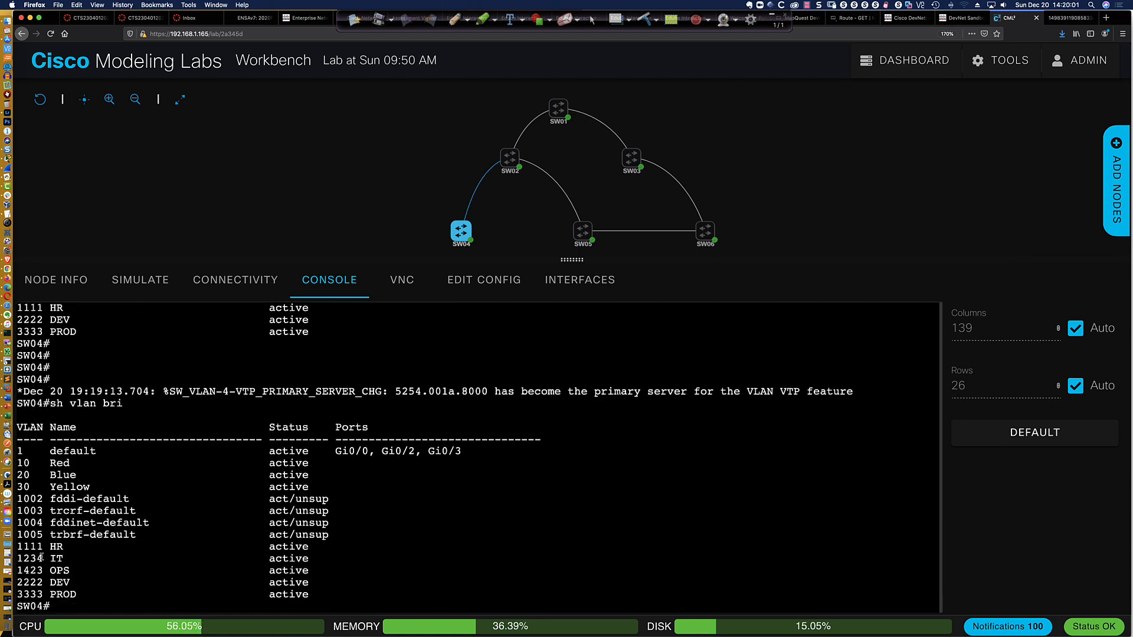
{"action": "left_click_drag", "start_coordinate": [18, 558], "coordinate": [322, 568]}
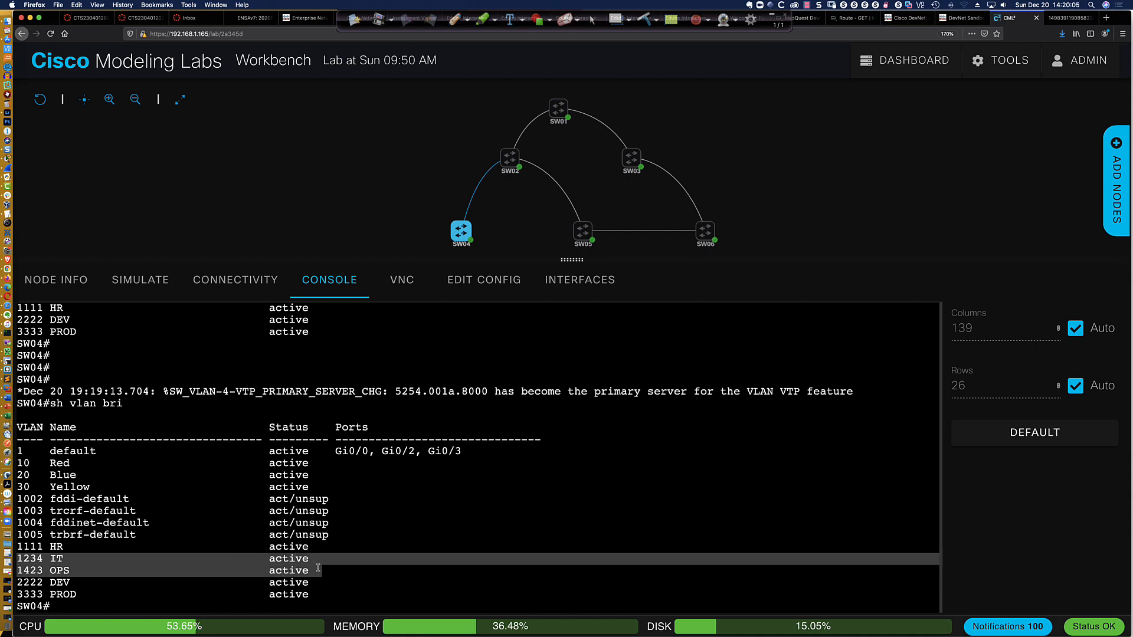
{"action": "left_click", "coordinate": [317, 595]}
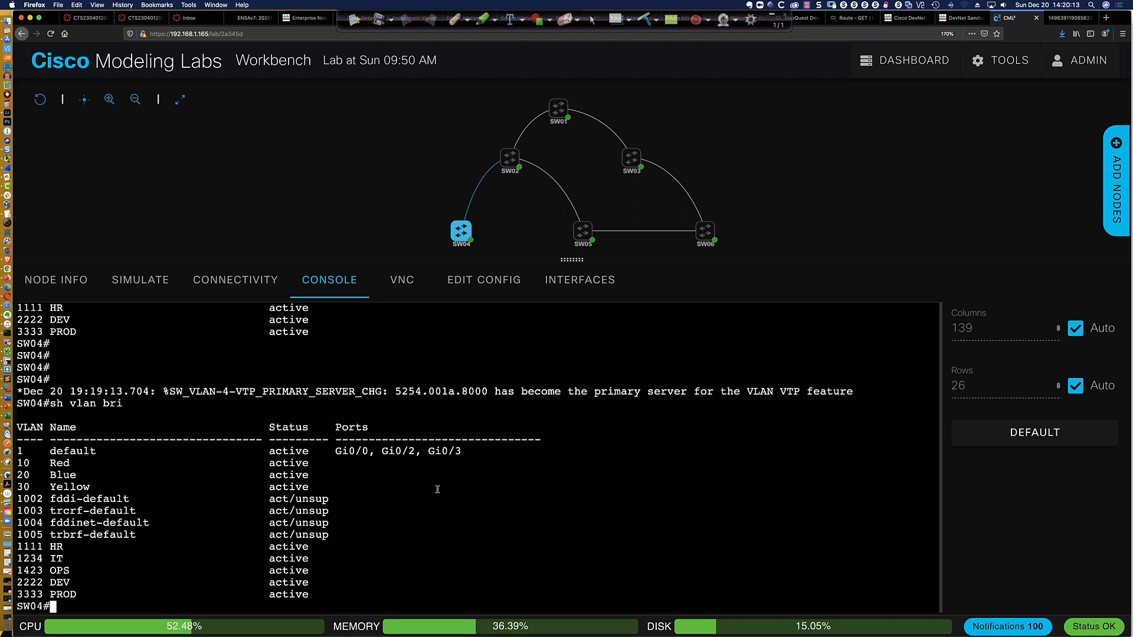
Switch to the Configuring VTPv3 slide show and collapse the floating annotation toolbar
{"action": "key", "text": "super+Tab"}
{"action": "key", "text": "super+Tab"}
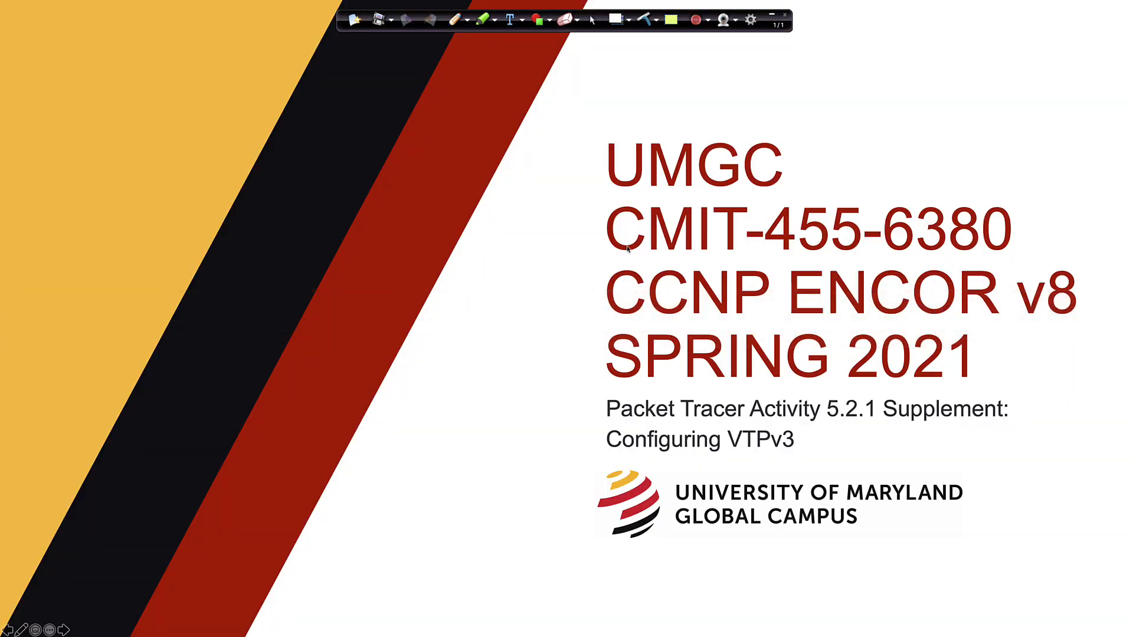
{"action": "left_click", "coordinate": [771, 16]}
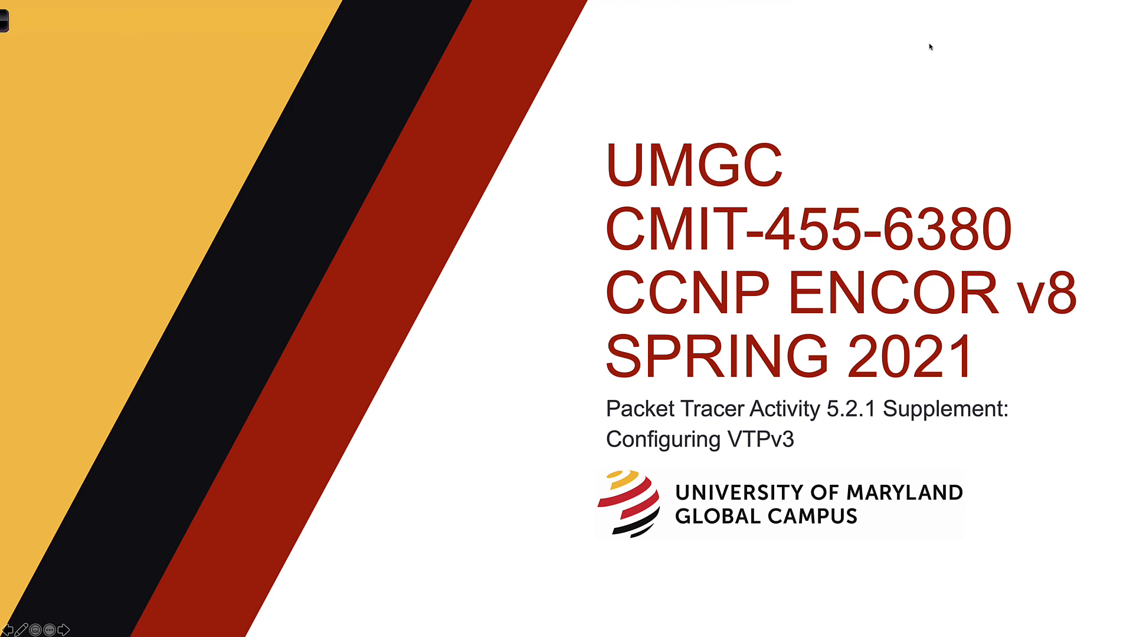